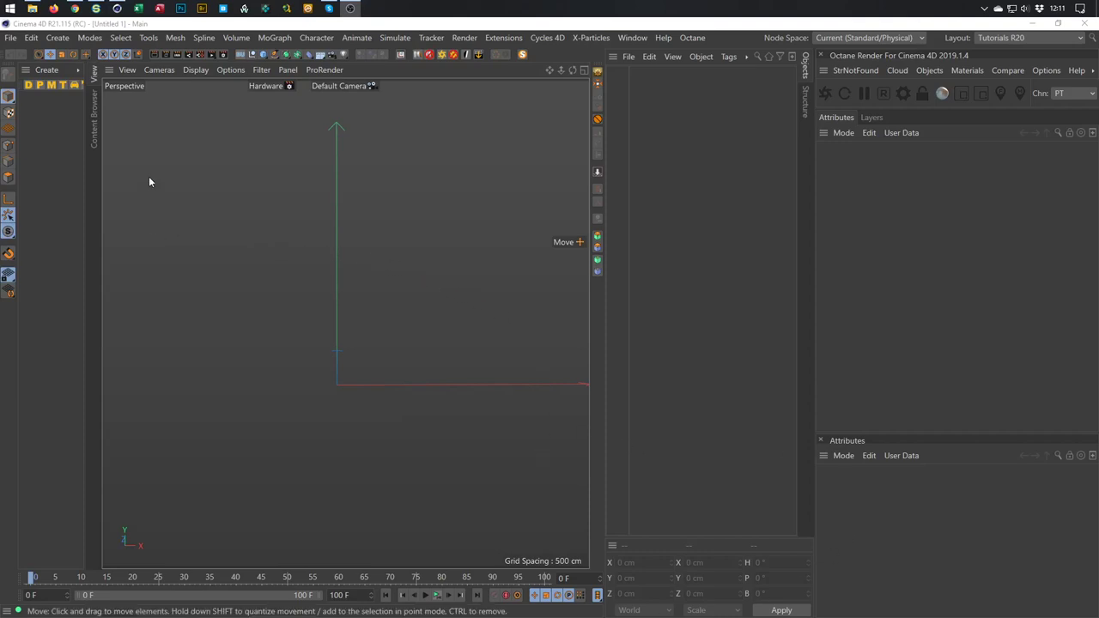
- Browse the rawandrendered Instagram profile's grid of geometric low-poly mosaic artworks
left_click(76, 11)
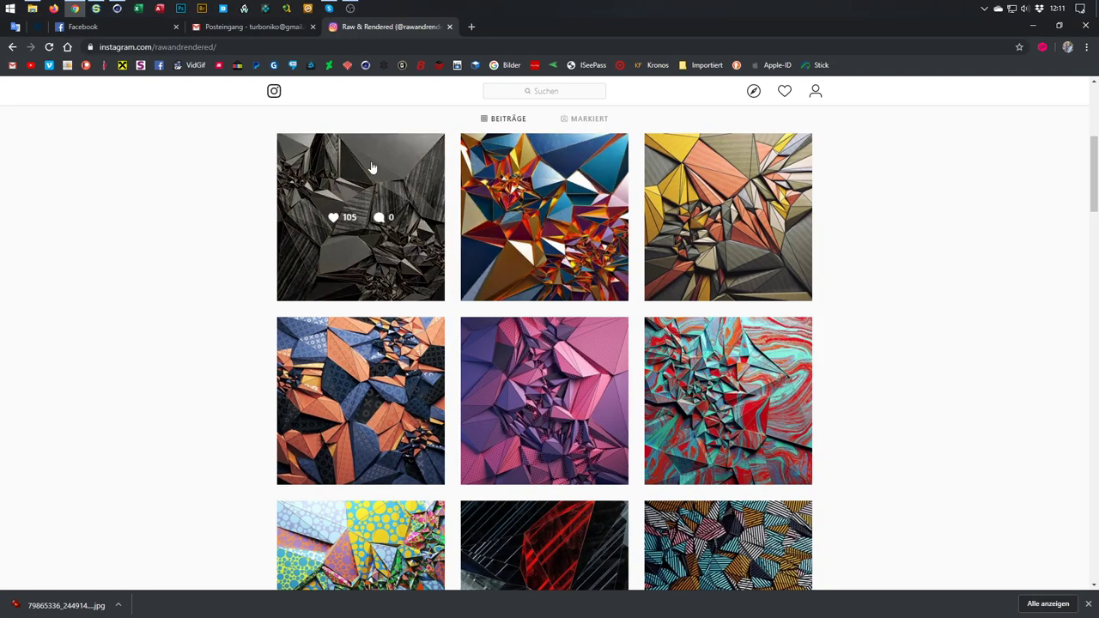
scroll(374, 158, "up", 1)
scroll(374, 158, "up", 4)
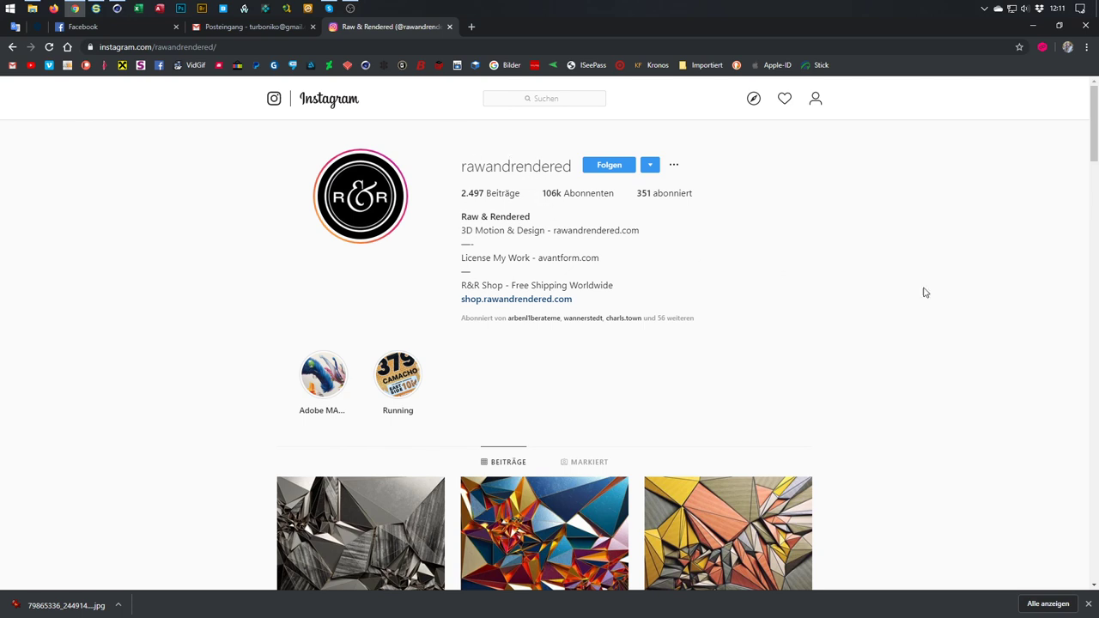
scroll(964, 287, "down", 3)
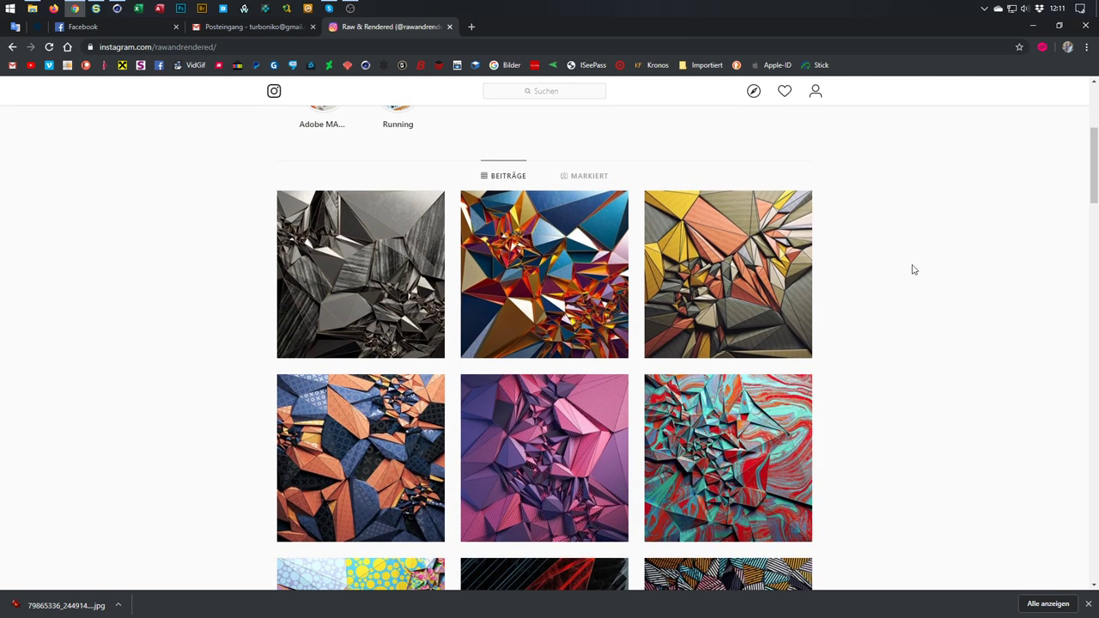
scroll(560, 277, "down", 7)
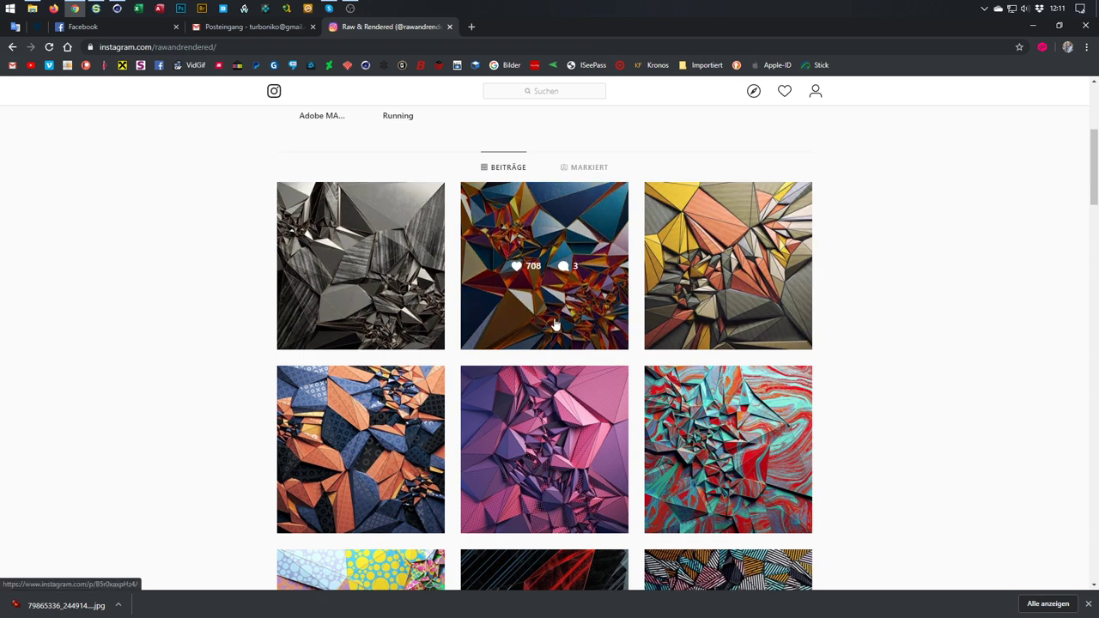
scroll(552, 321, "down", 5)
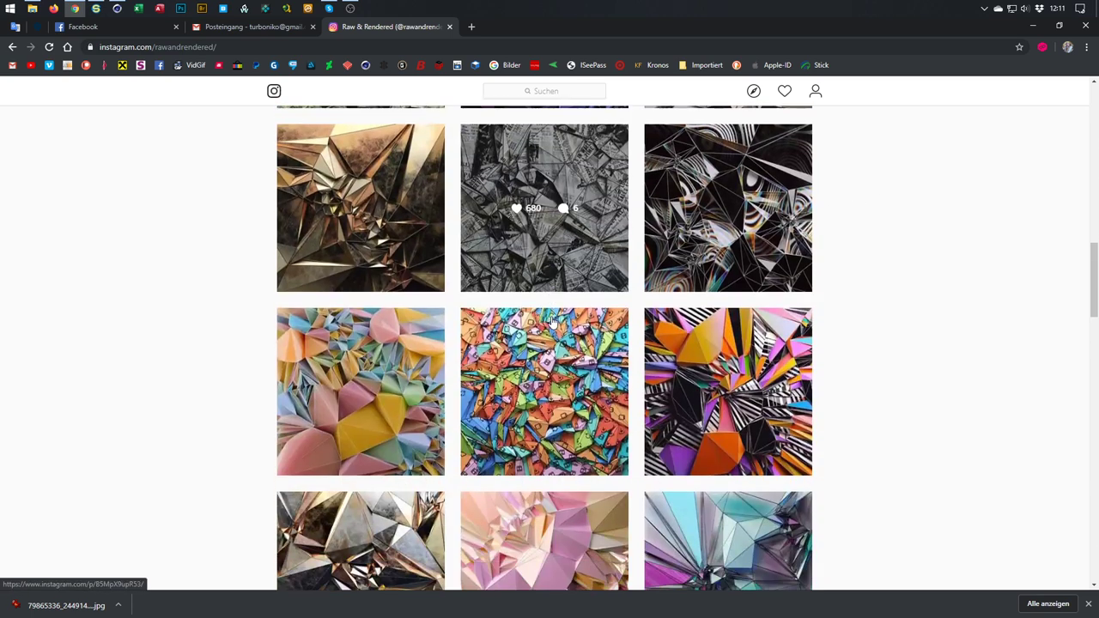
scroll(552, 321, "down", 2)
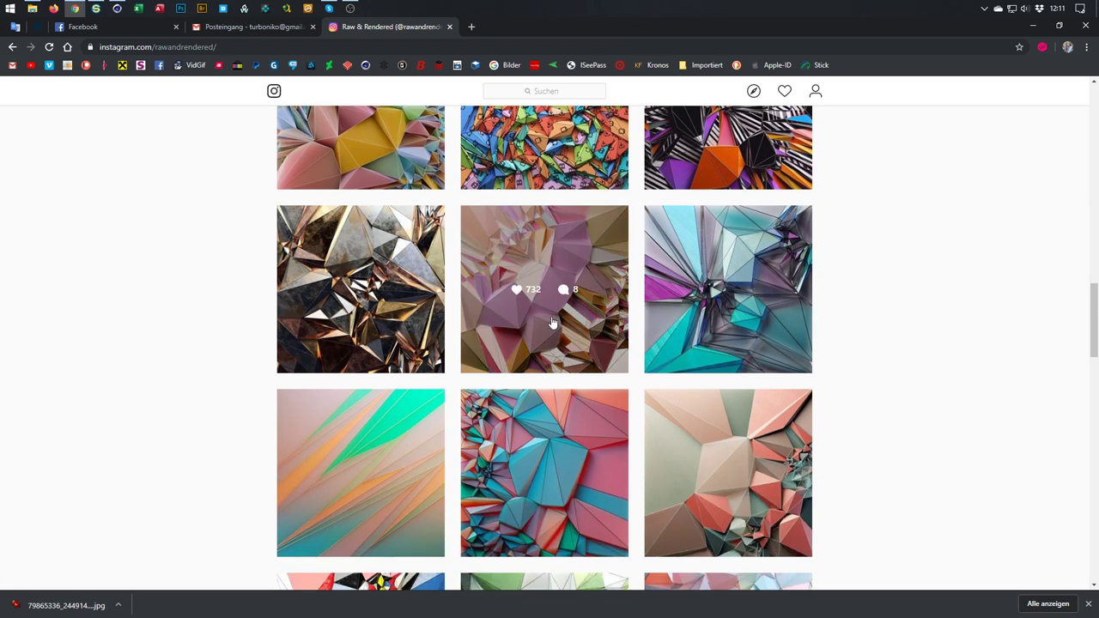
scroll(552, 321, "up", 13)
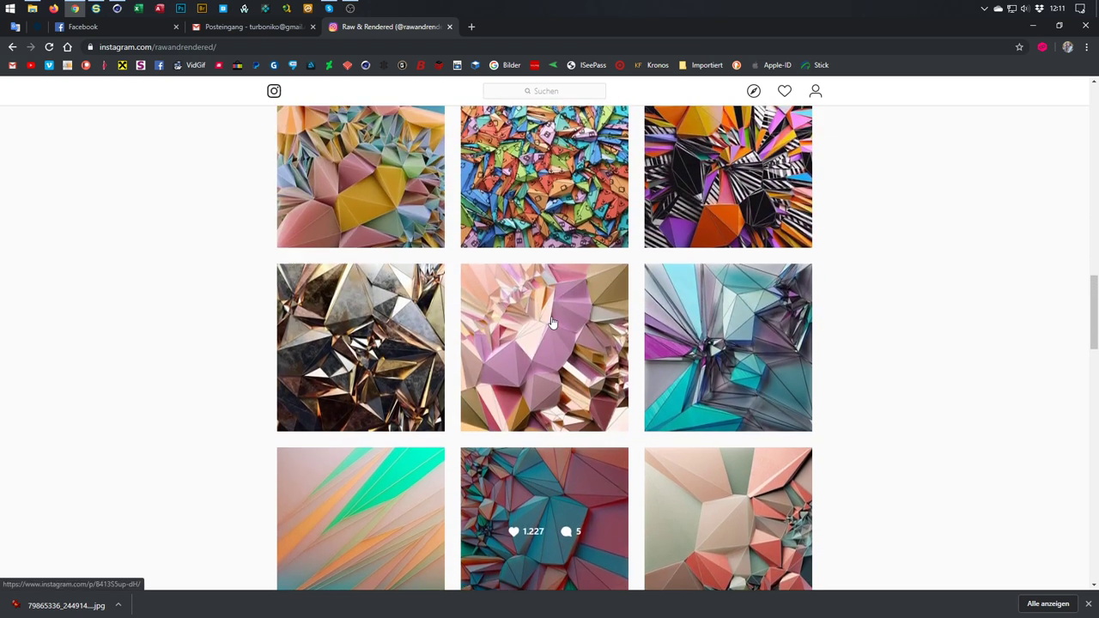
scroll(552, 321, "up", 3)
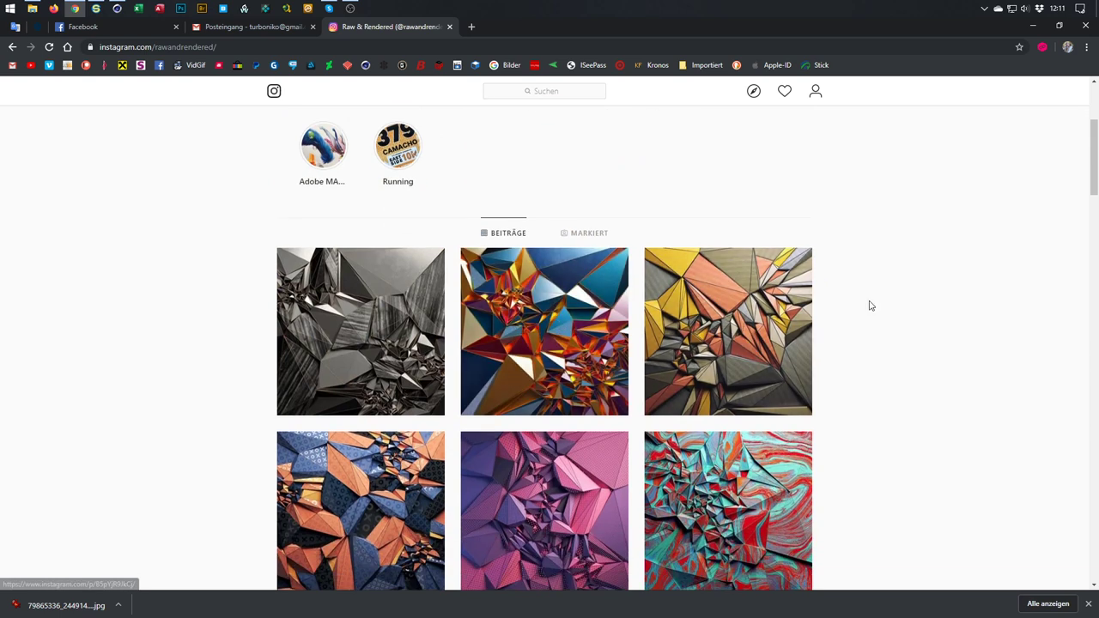
scroll(870, 306, "up", 3)
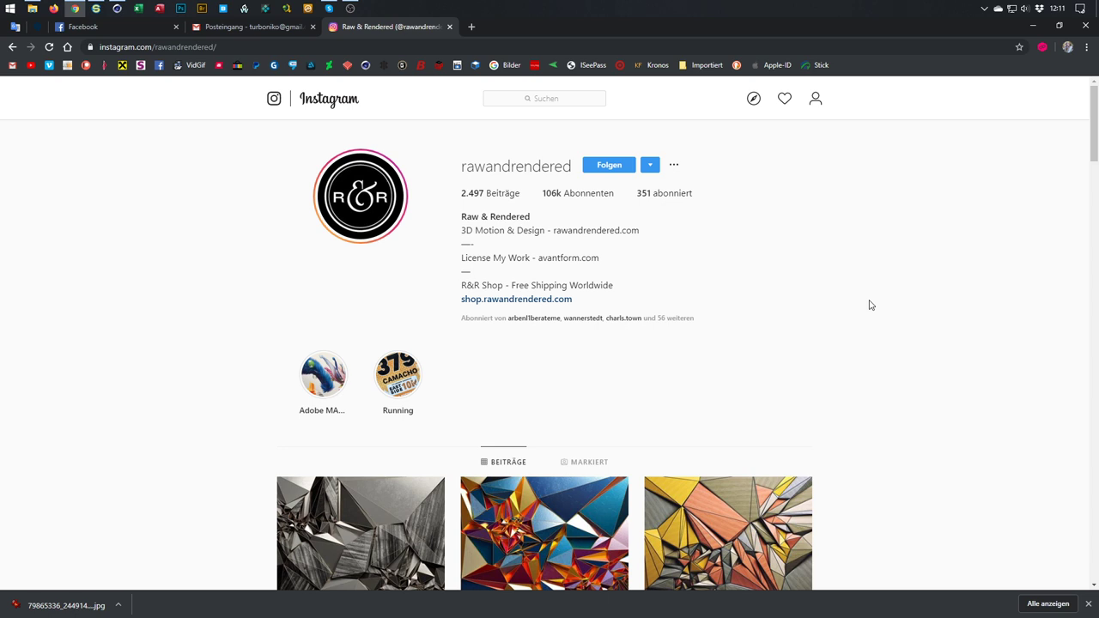
scroll(870, 306, "down", 4)
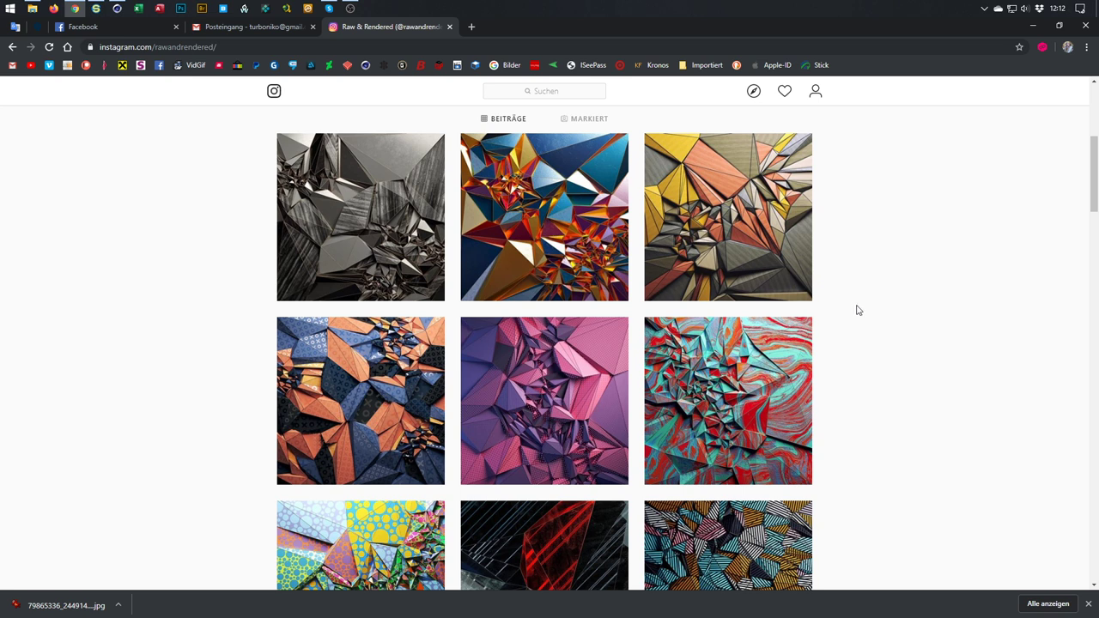
left_click(306, 247)
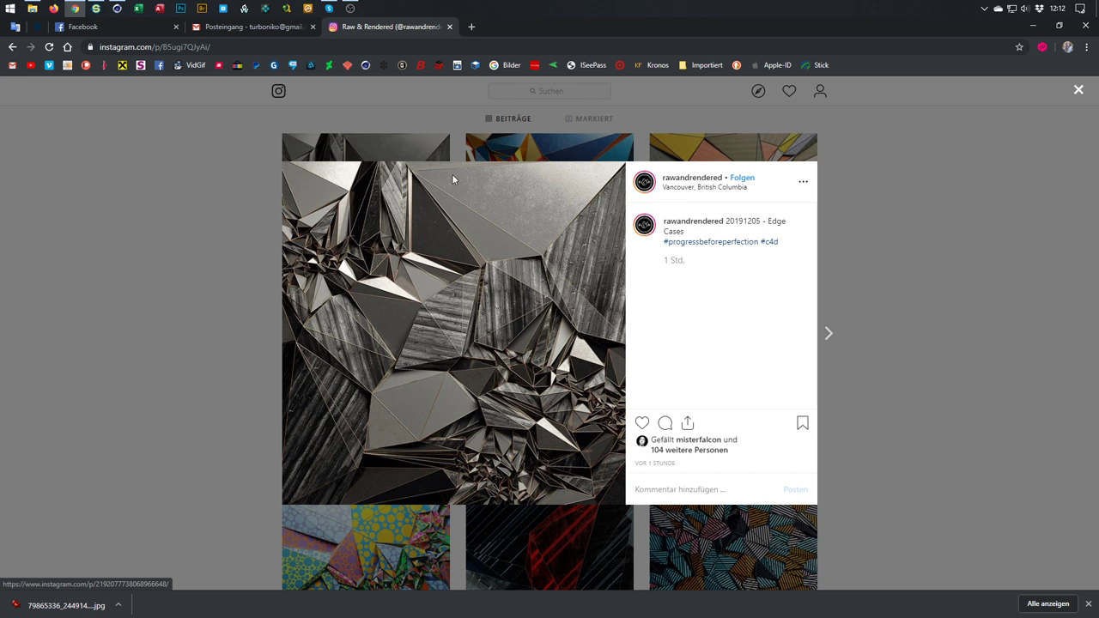
left_click(888, 297)
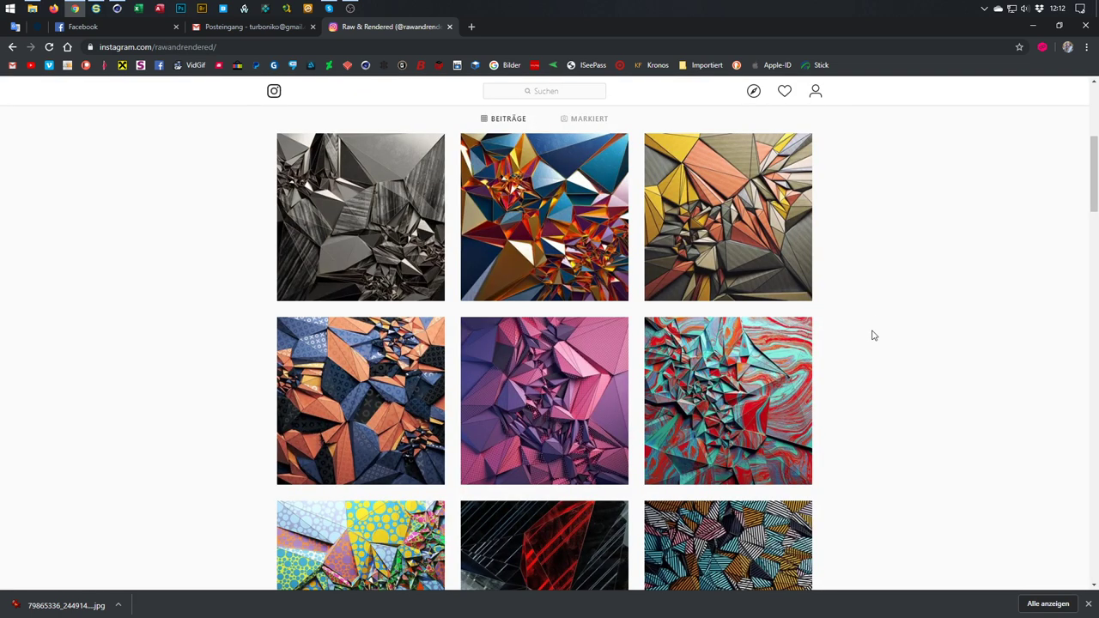
scroll(870, 339, "down", 7)
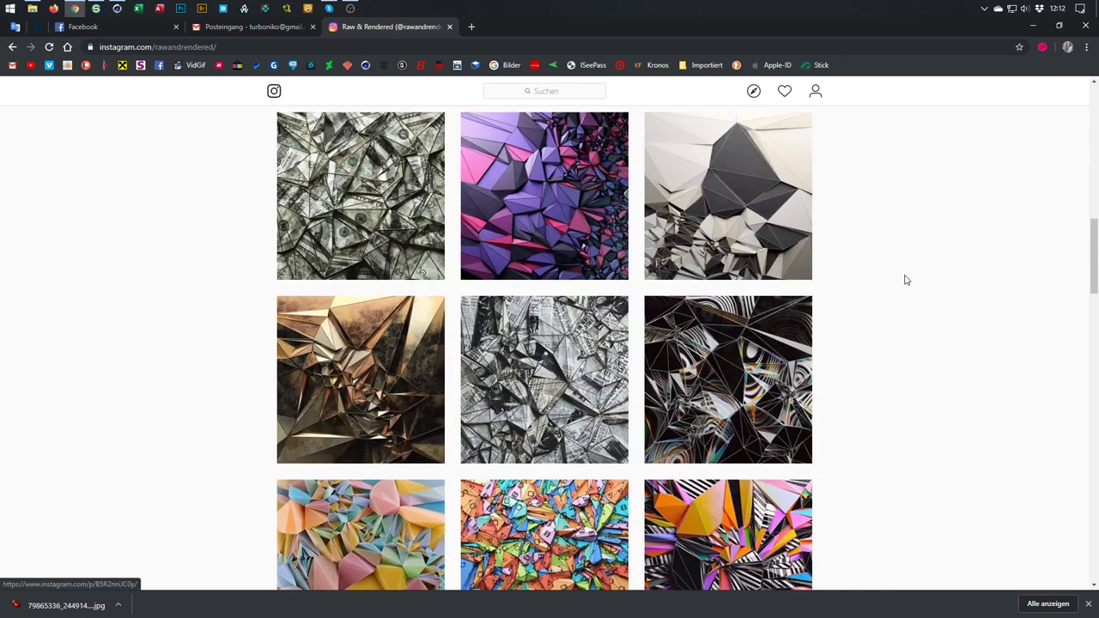
scroll(963, 296, "up", 8)
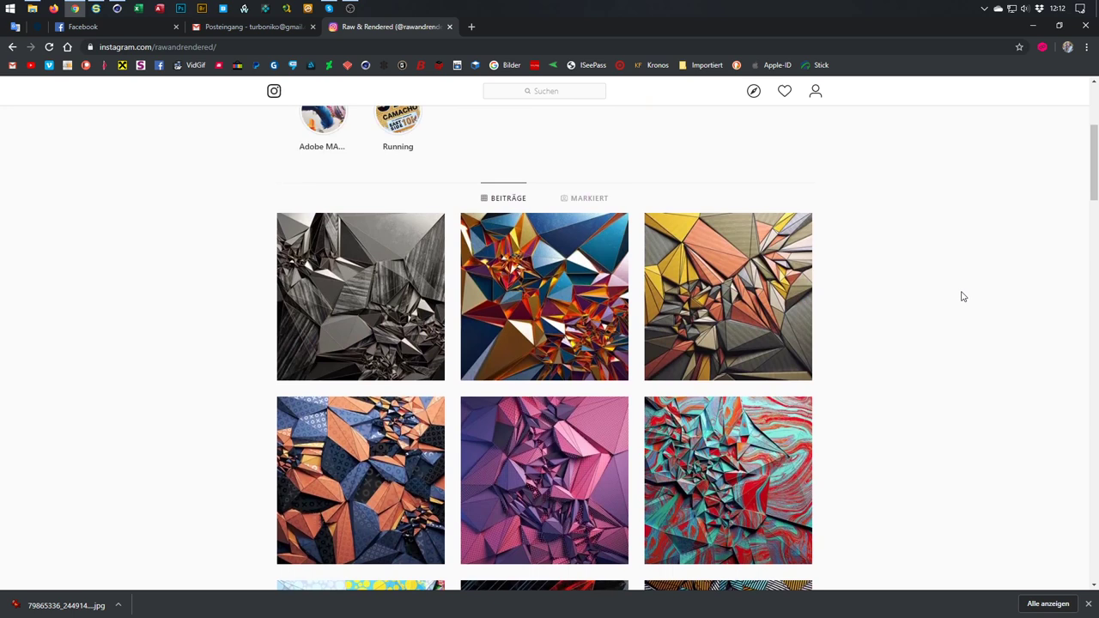
scroll(962, 296, "up", 5)
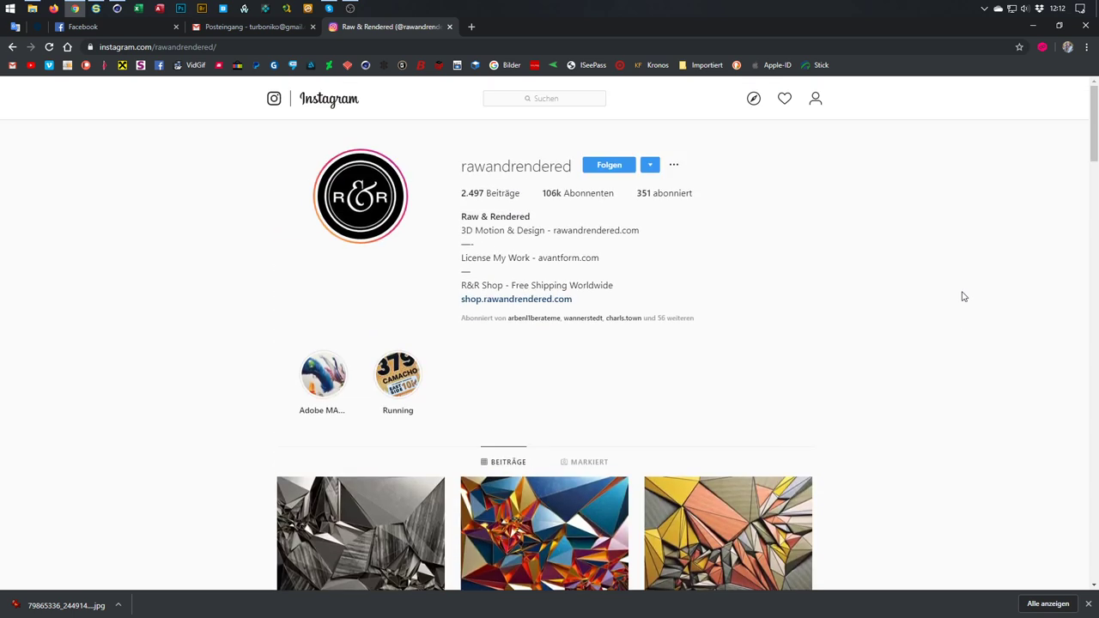
scroll(832, 221, "down", 5)
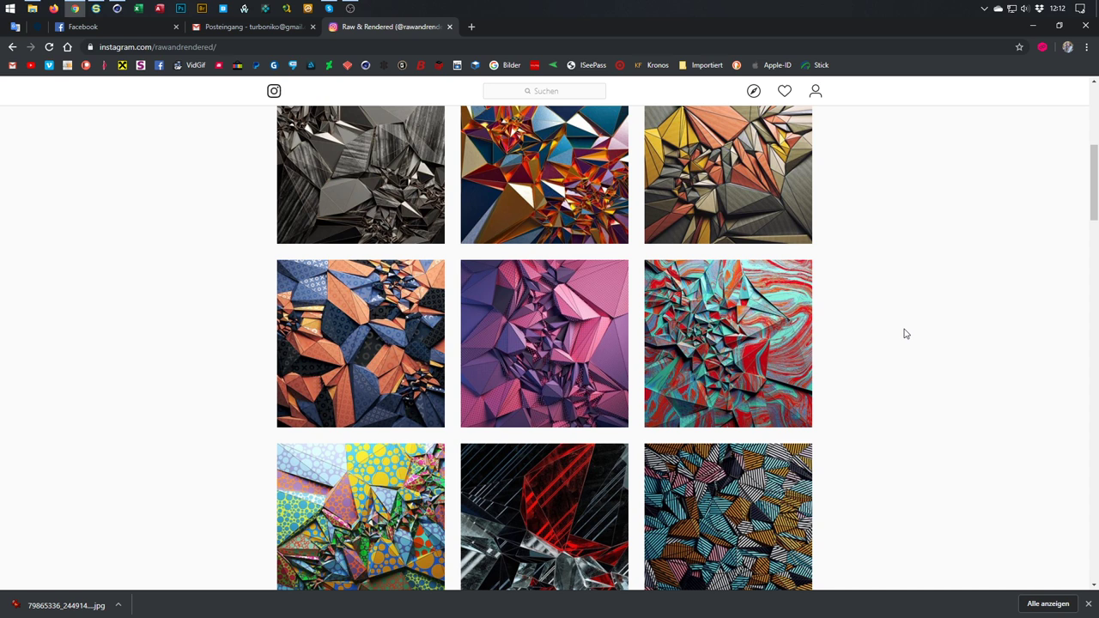
scroll(906, 333, "down", 2)
scroll(906, 333, "up", 3)
scroll(906, 333, "up", 4)
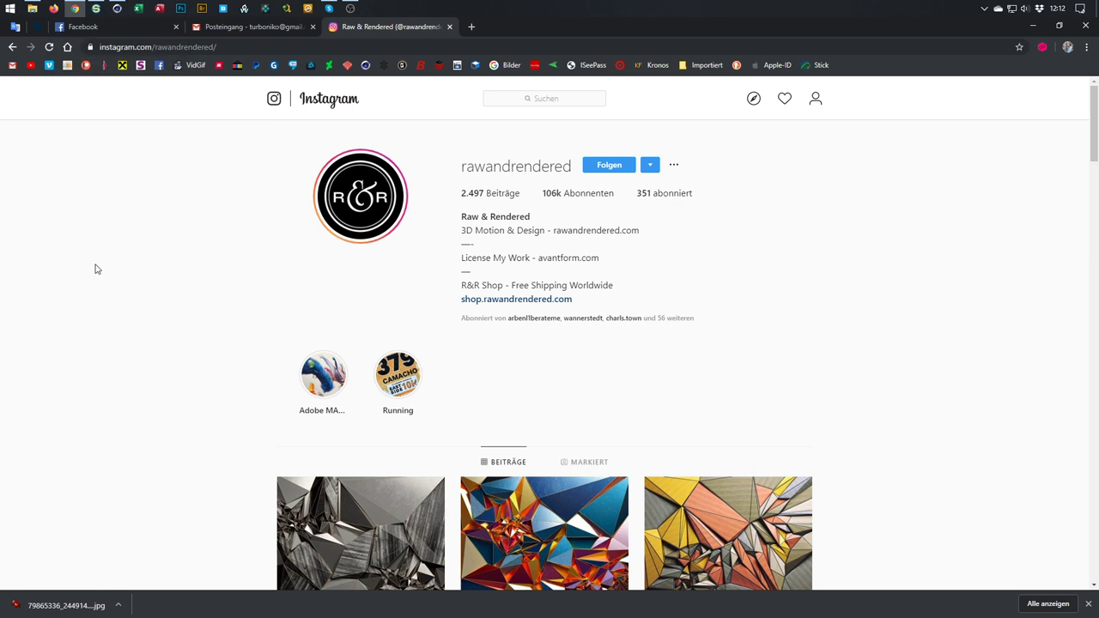
scroll(95, 268, "down", 1)
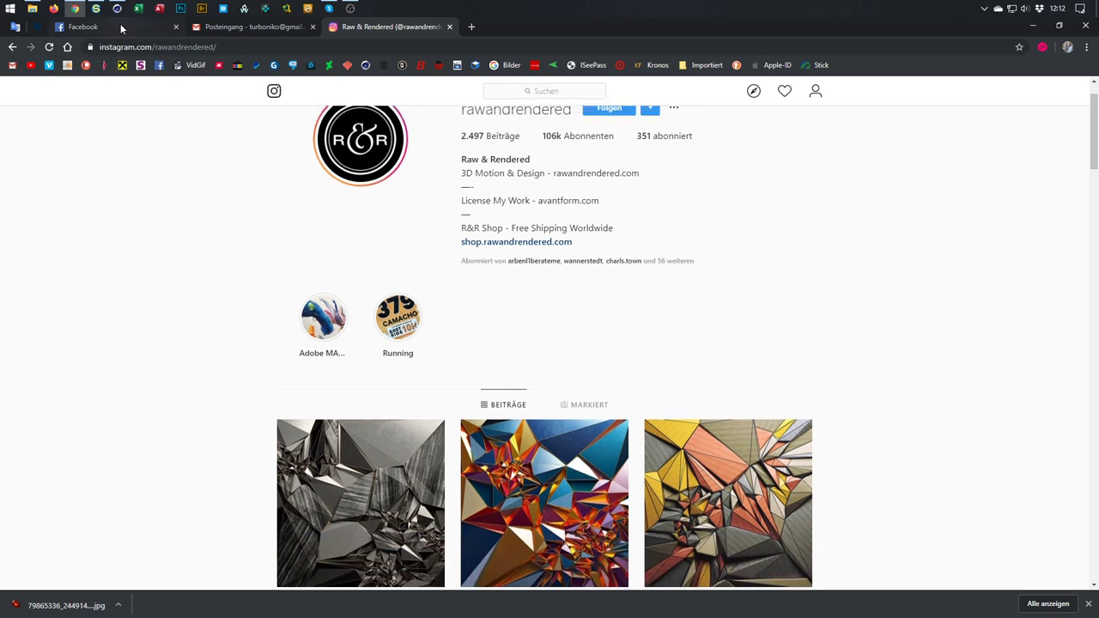
scroll(605, 182, "up", 1)
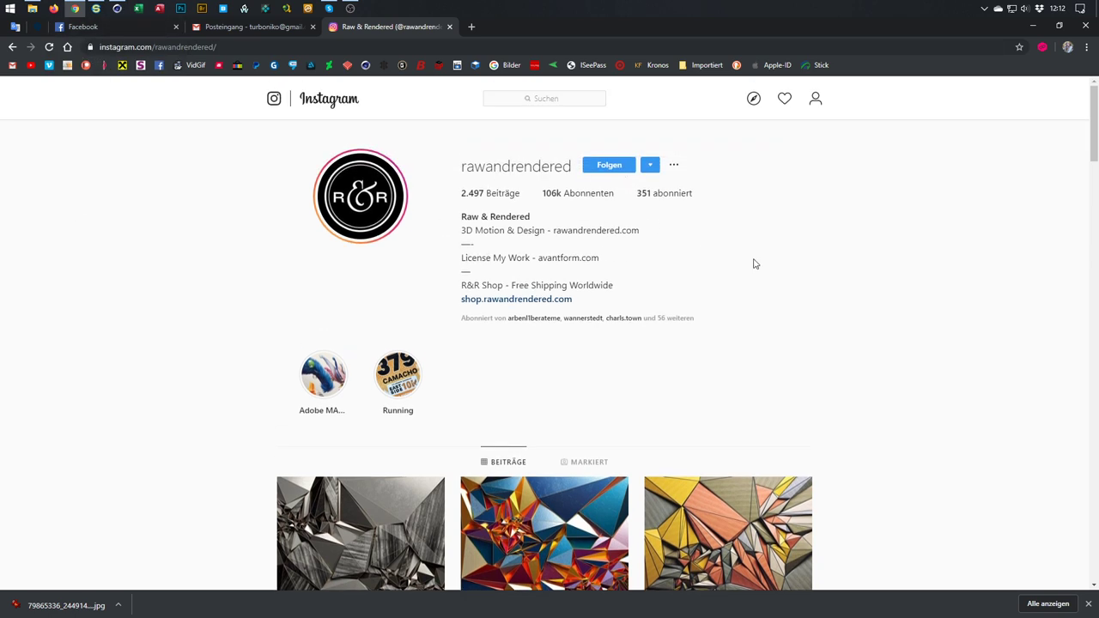
scroll(755, 262, "down", 3)
scroll(559, 235, "down", 3)
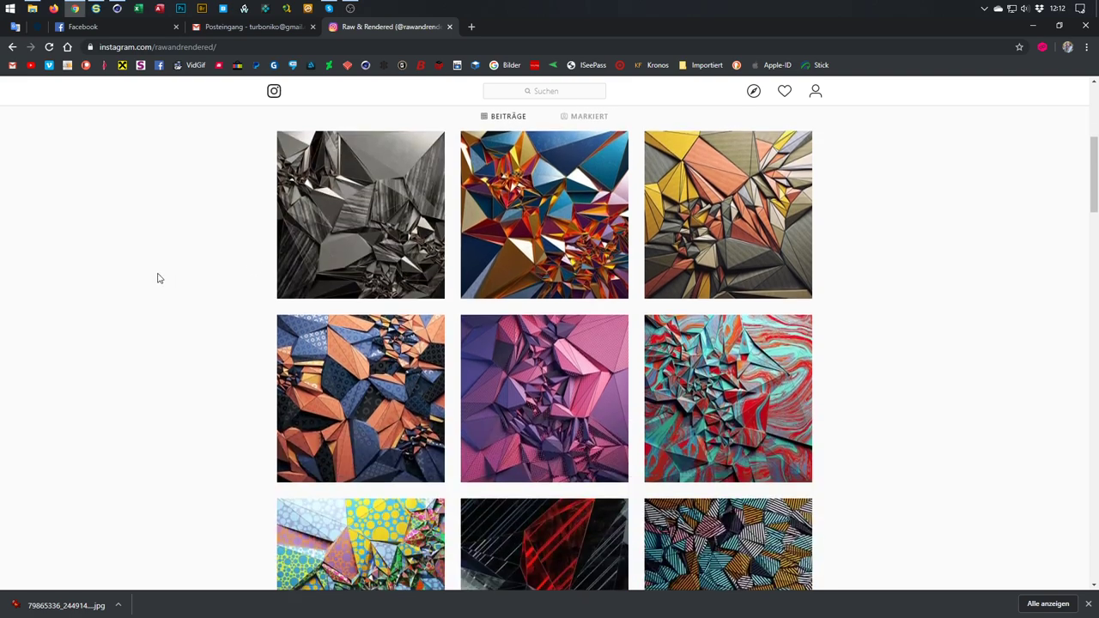
scroll(158, 279, "down", 10)
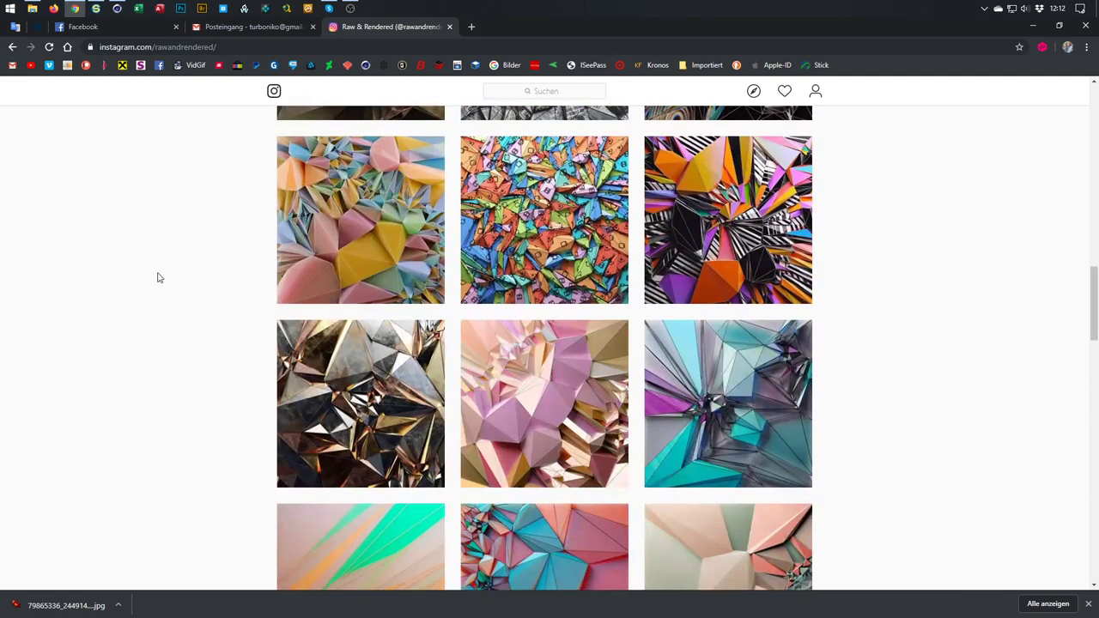
scroll(158, 278, "up", 15)
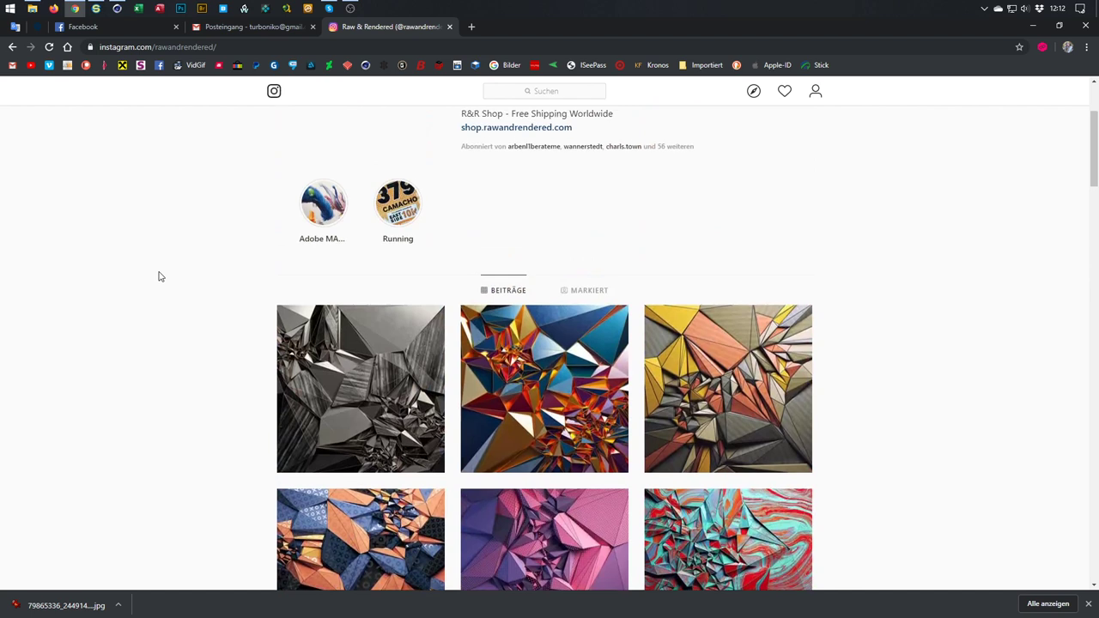
- Add a 400 × 400 cm Plane oriented +Z with 1 width and 1 height segment
left_click(118, 10)
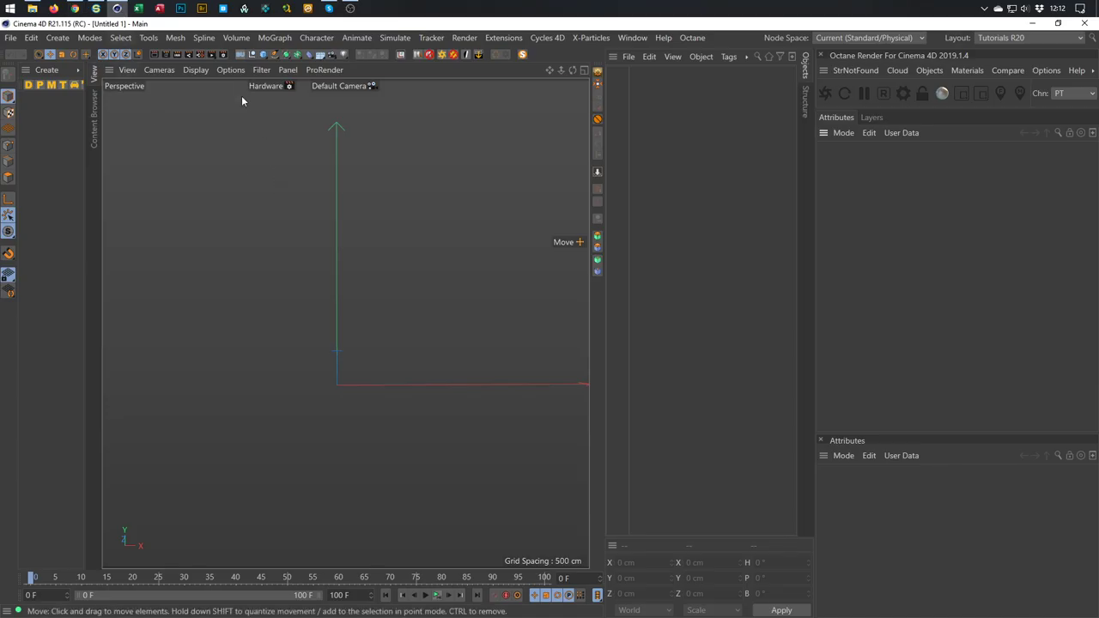
left_click(262, 54)
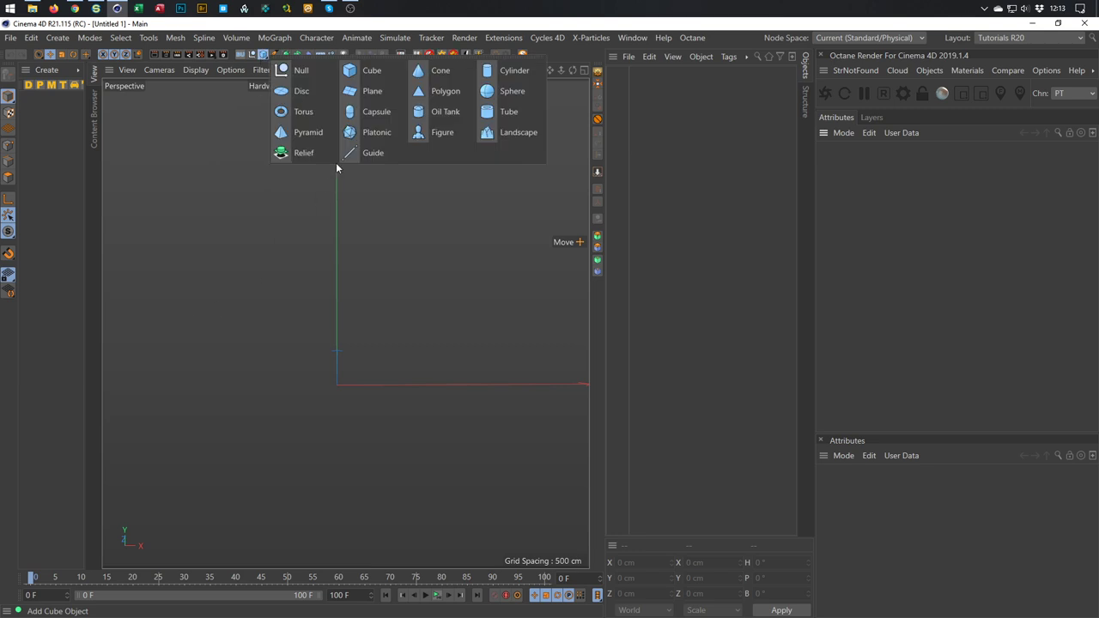
left_click(371, 91)
left_click(932, 259)
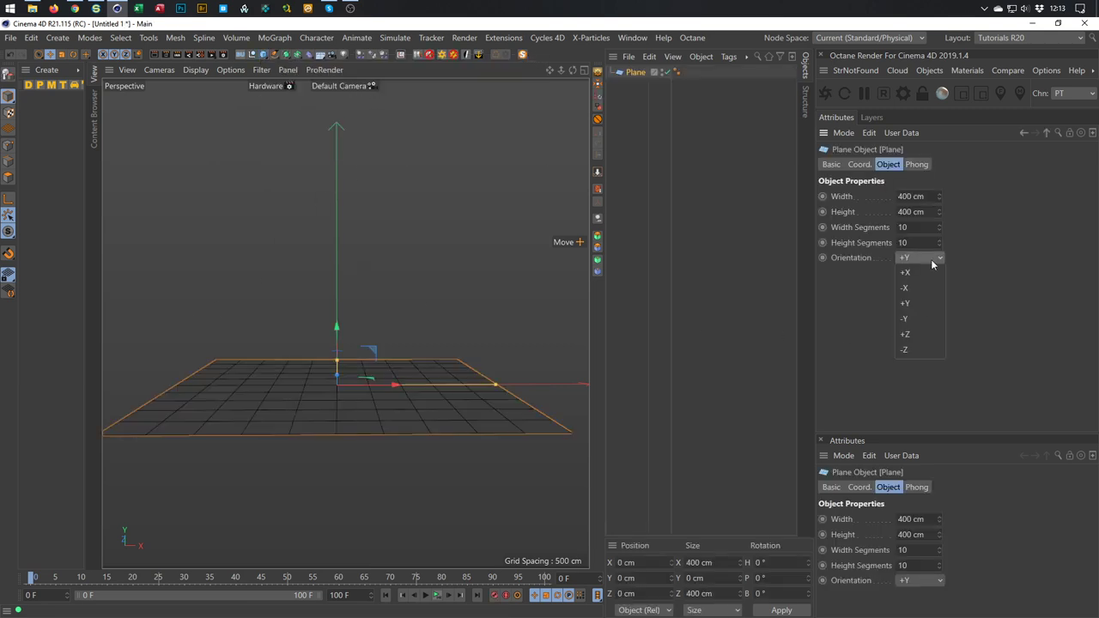
left_click(925, 334)
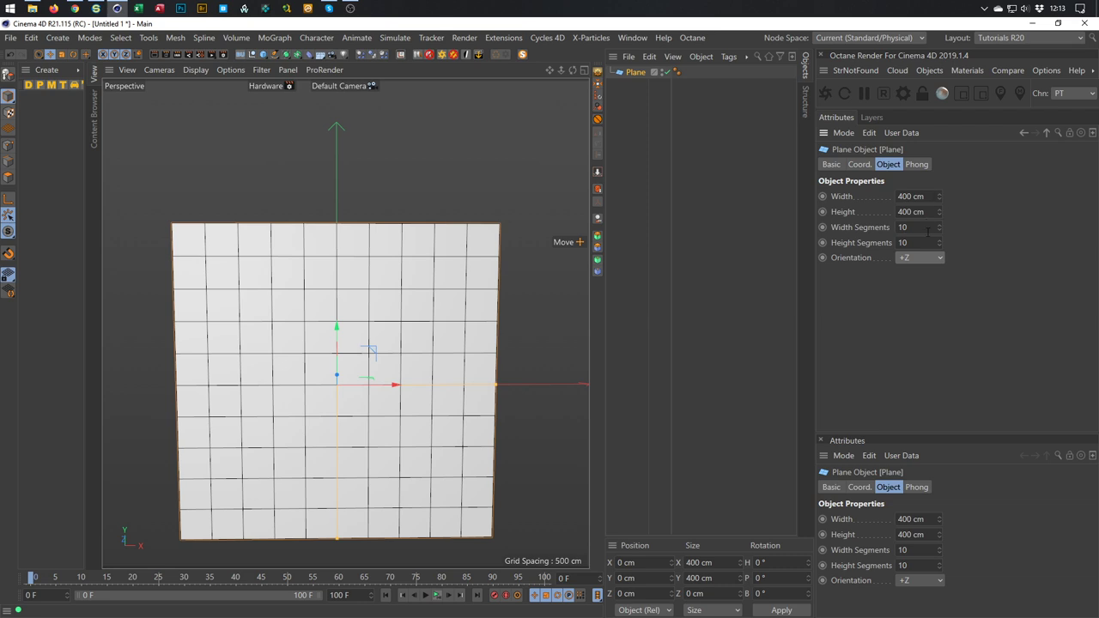
left_click_drag(938, 233, 939, 250)
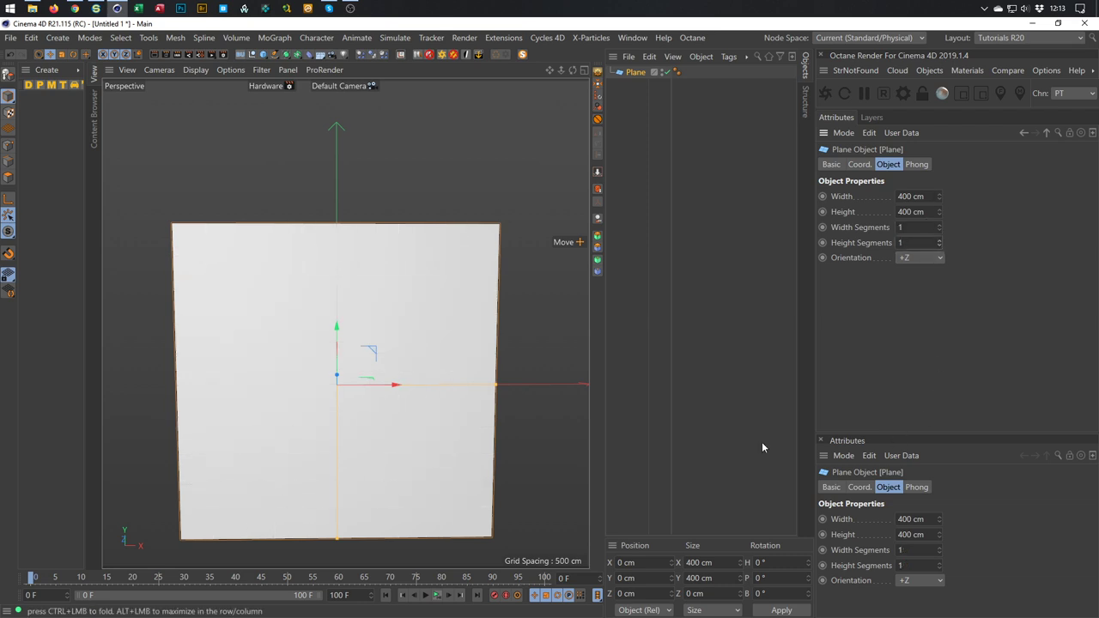
left_click_drag(342, 321, 341, 270, "alt")
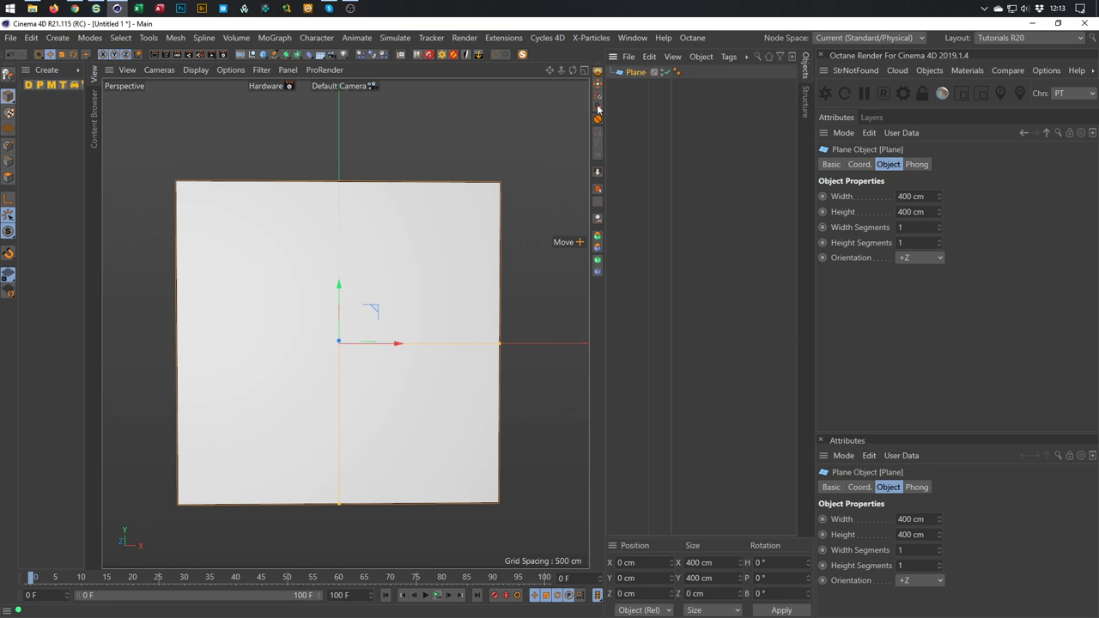
- Fracture the plane with a MoGraph Voronoi Fracture object
left_click(274, 38)
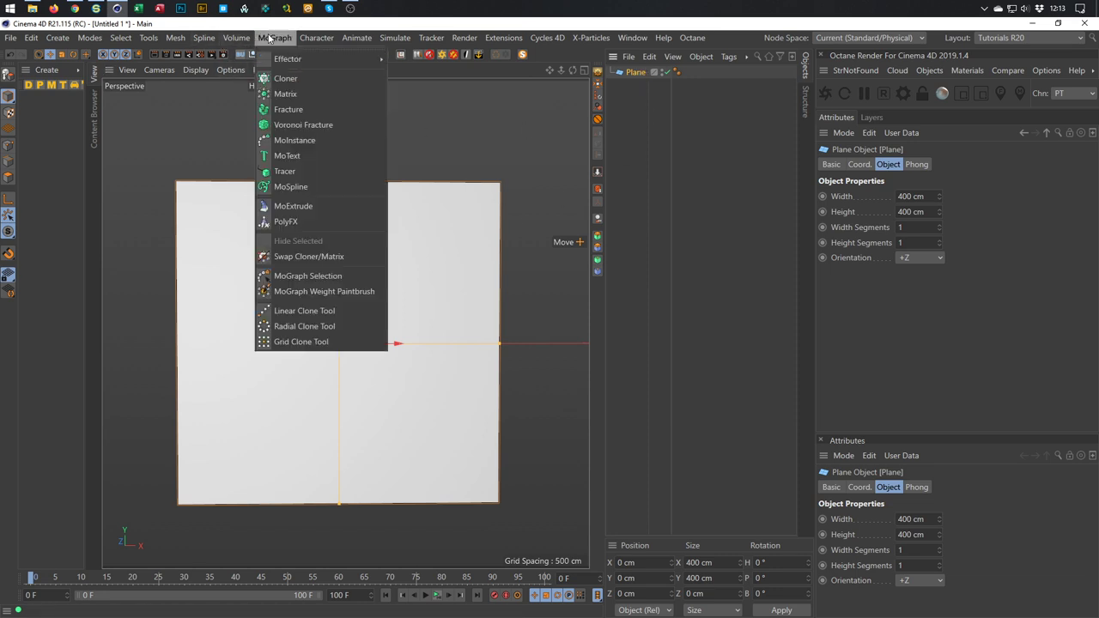
left_click(300, 124)
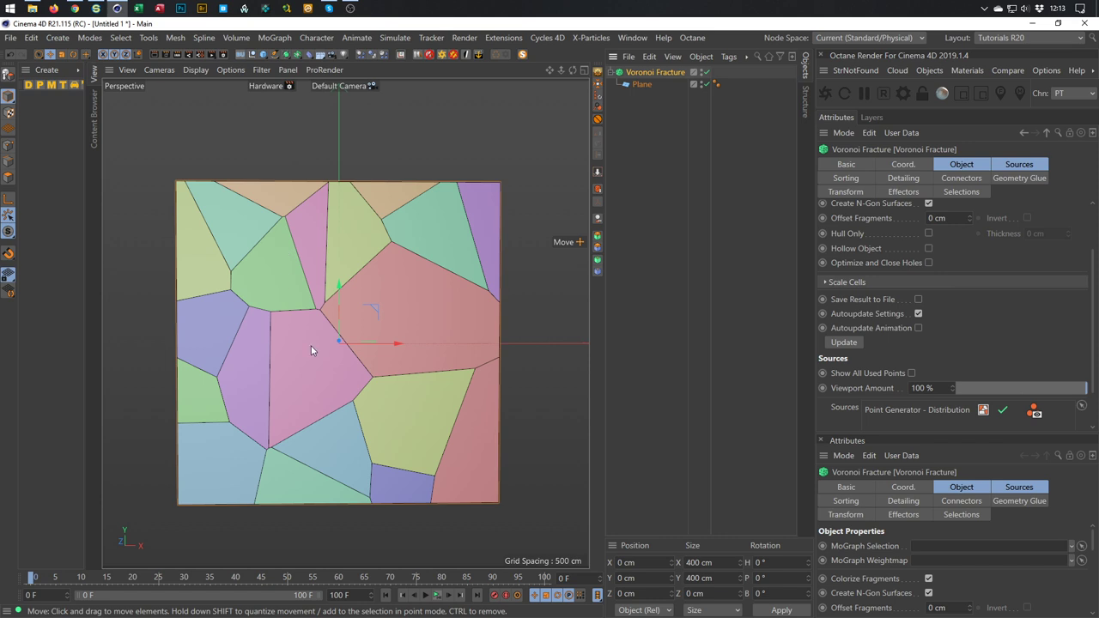
scroll(347, 344, "up", 2)
middle_click_drag(347, 343, 346, 313)
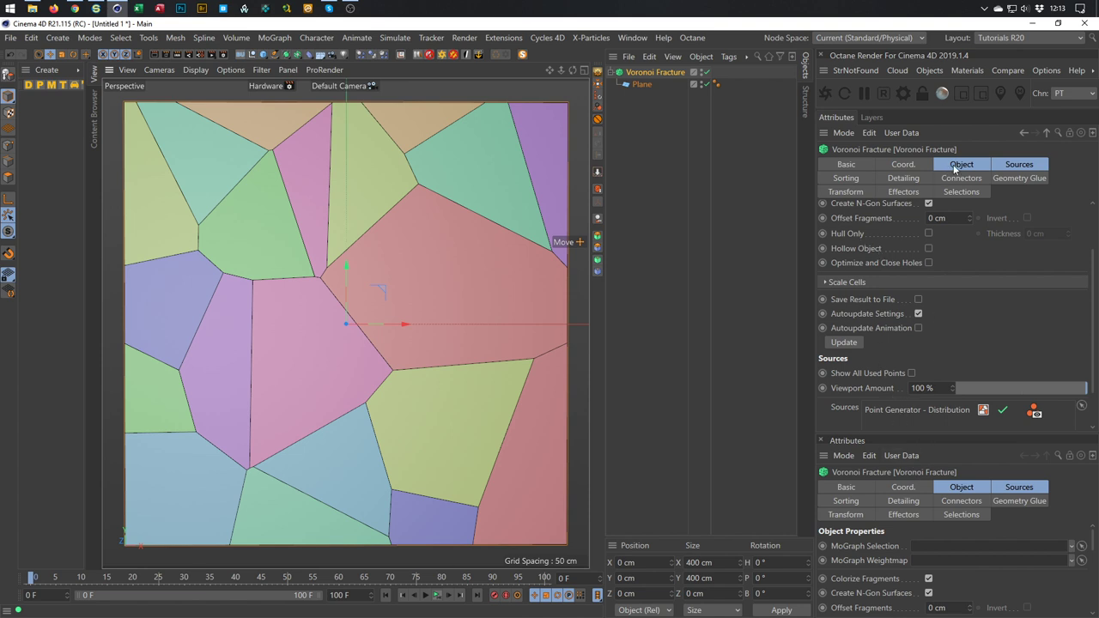
- Set the Point Generator - Distribution source to 150 points with a Normal distribution
left_click(1015, 166)
left_click(919, 260)
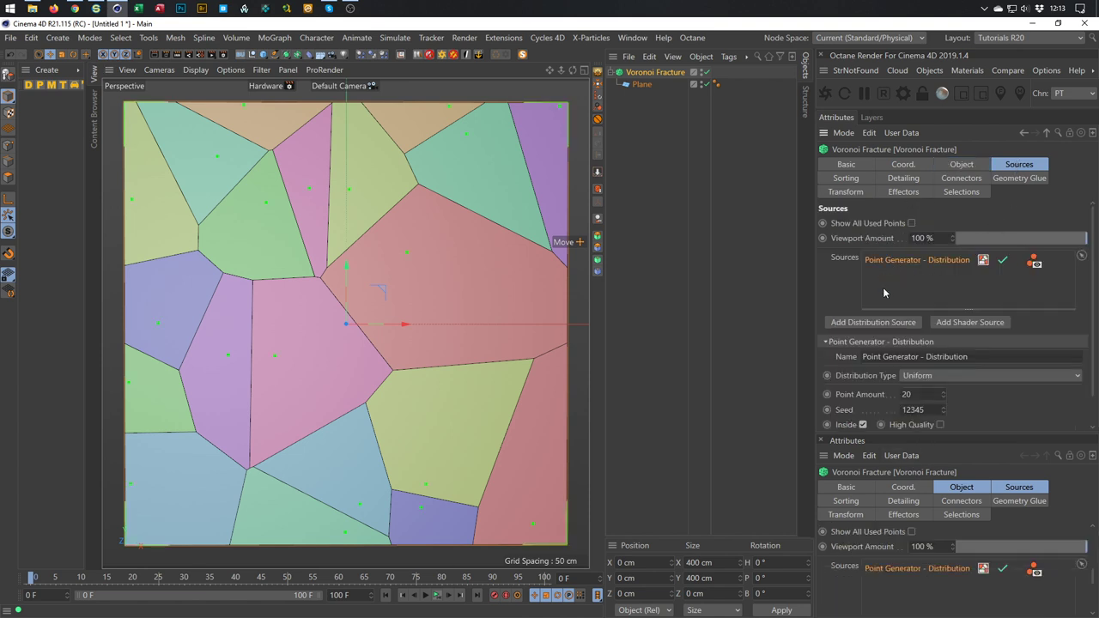
left_click(917, 394)
type("150")
key("Return")
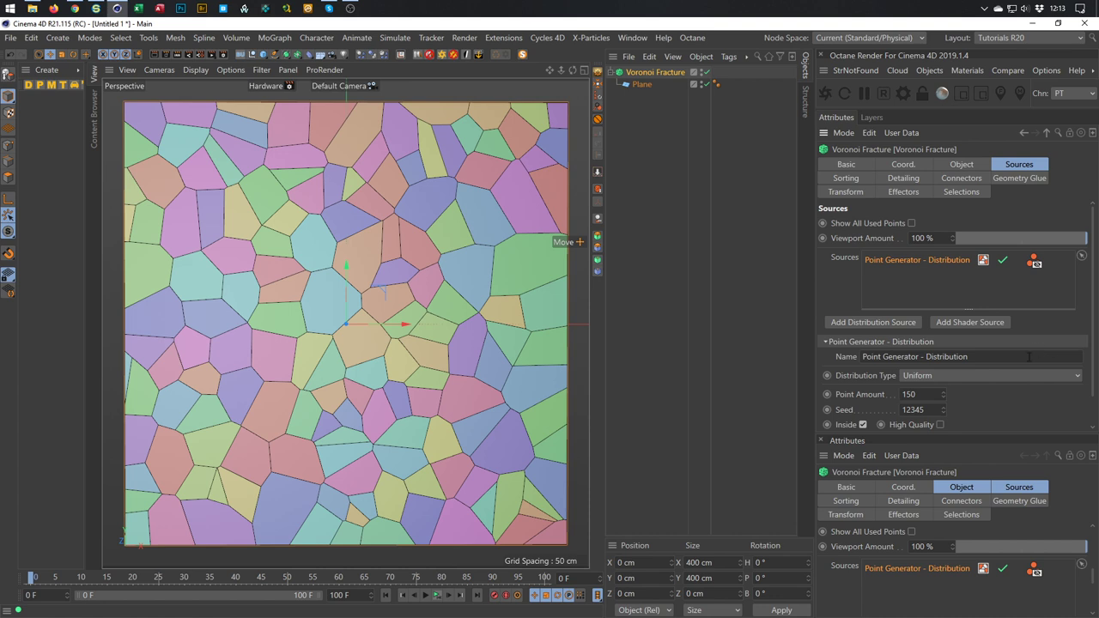
left_click(944, 375)
left_click(945, 400)
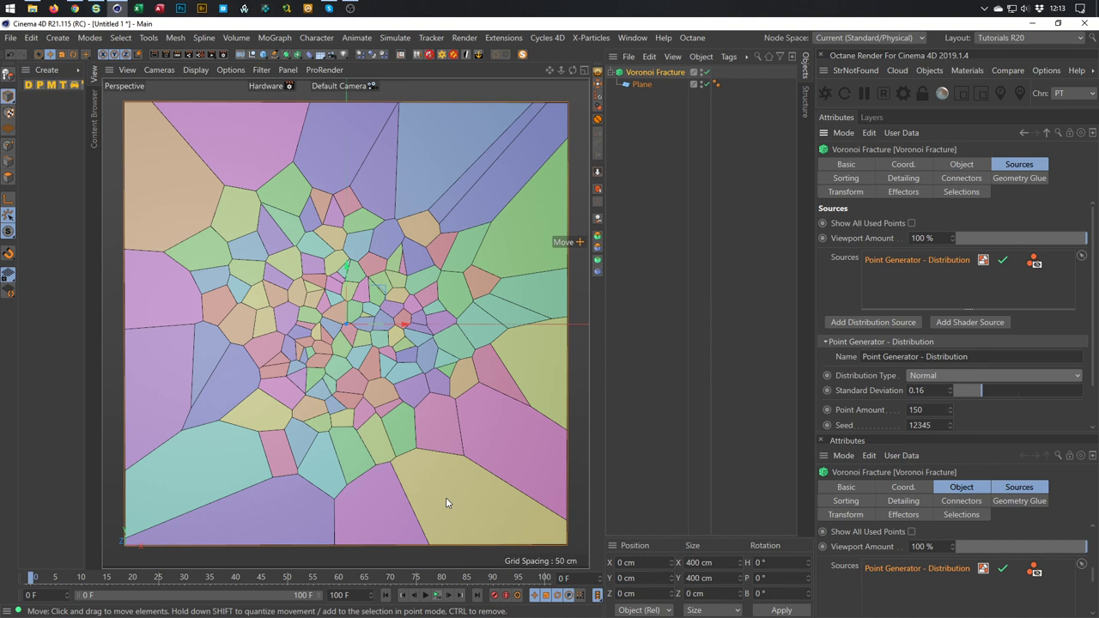
- In the Front view, pen a Bezier S-curve from upper left through the centre past the lower right
middle_click(449, 219)
middle_click(408, 354)
scroll(355, 298, "up", 3)
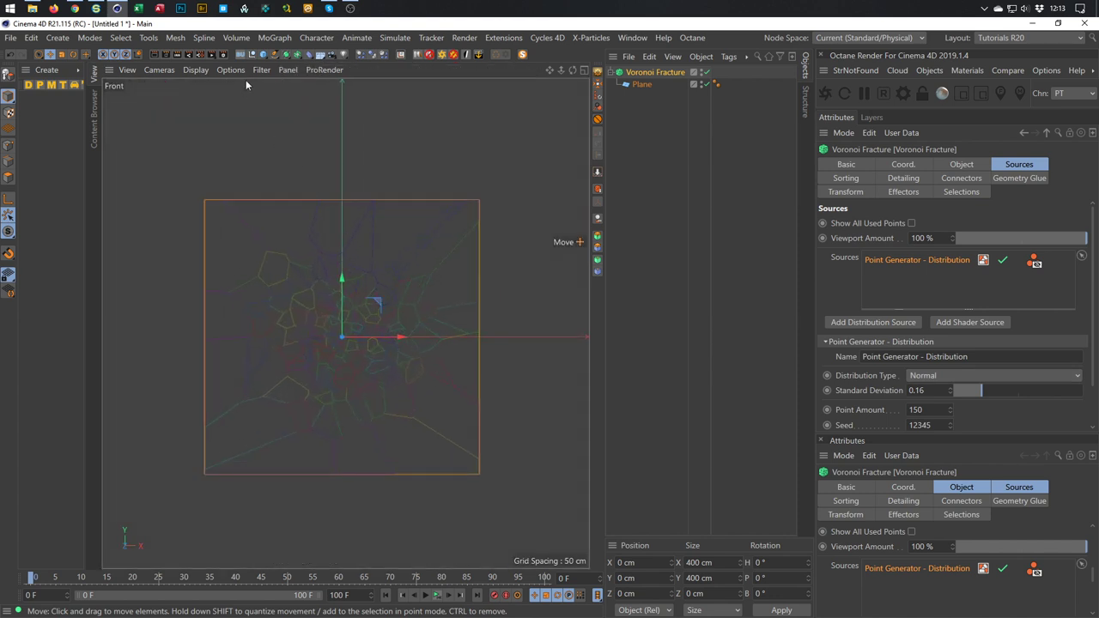
left_click(275, 54)
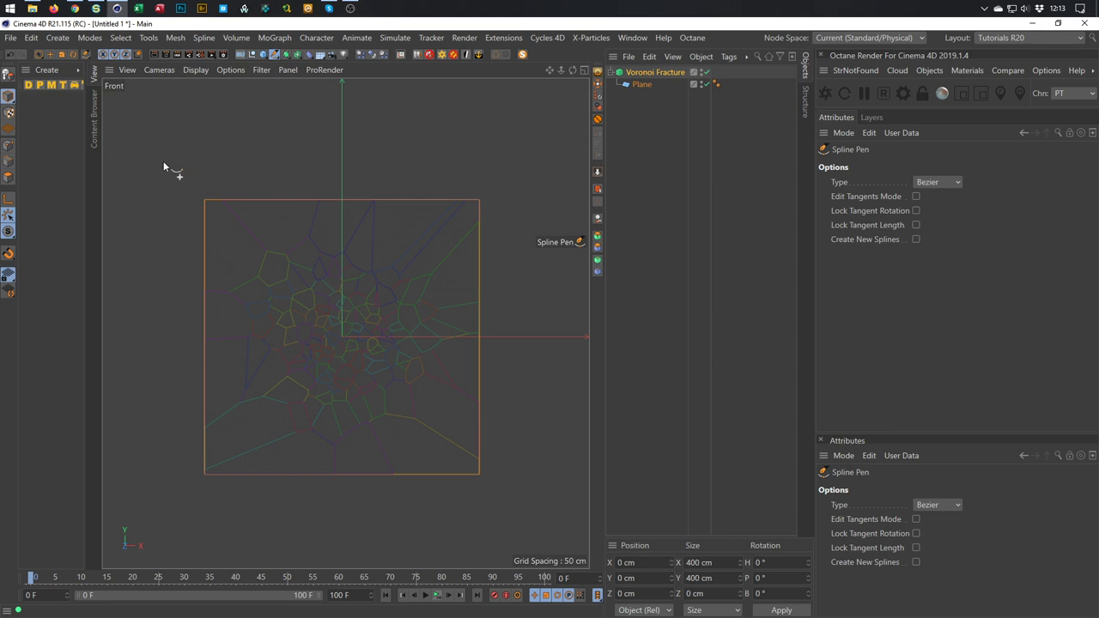
left_click(147, 185)
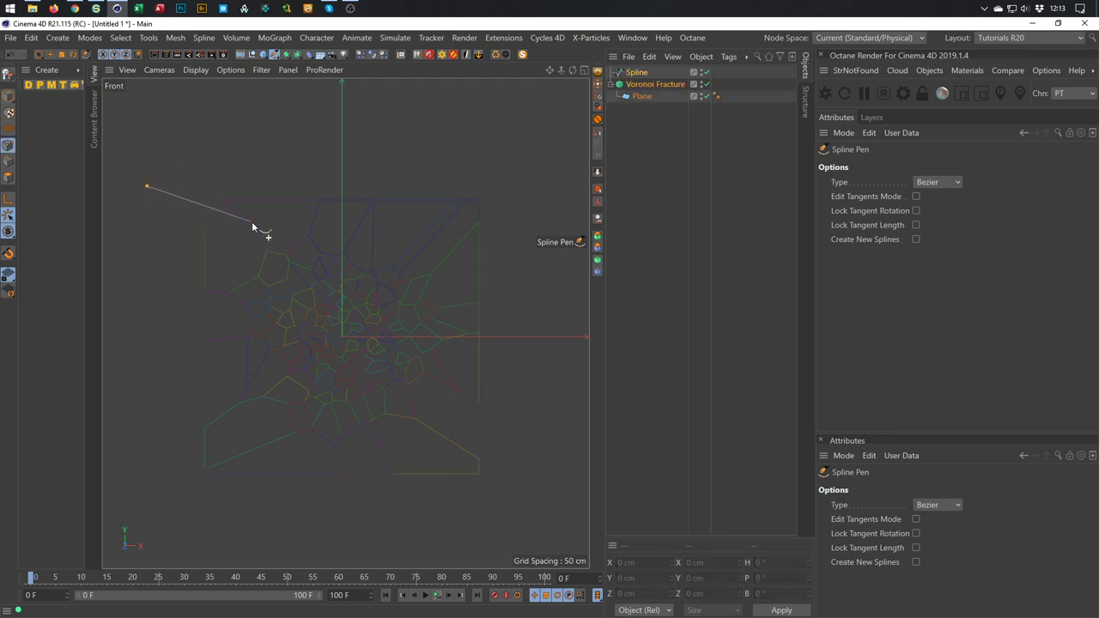
left_click_drag(259, 223, 300, 256)
left_click_drag(346, 351, 371, 413)
left_click(370, 405)
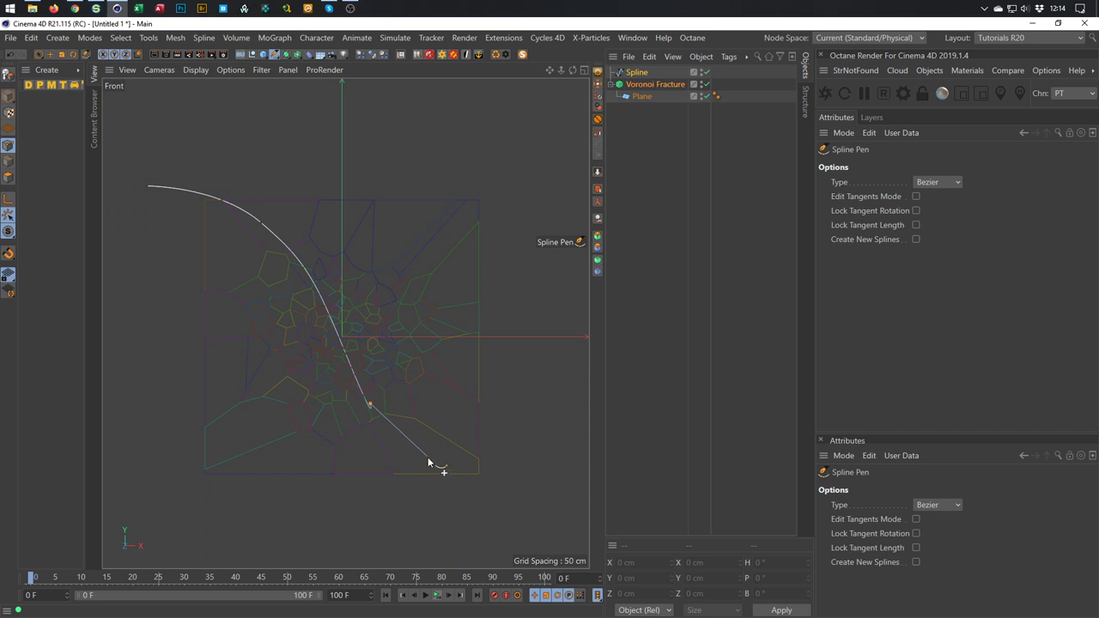
key("ctrl+z")
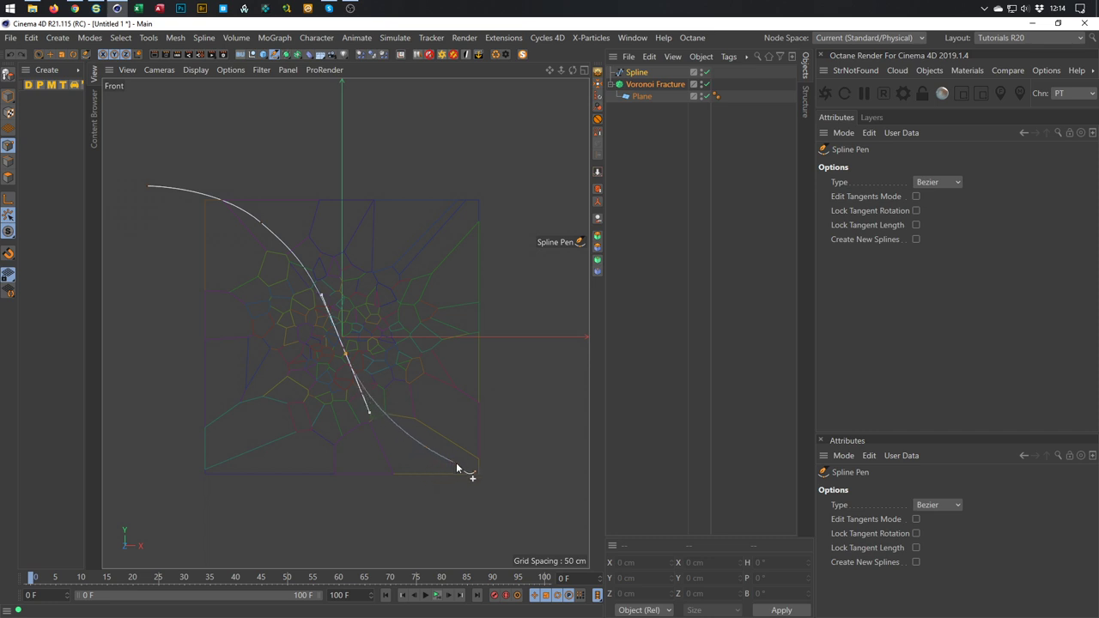
left_click(541, 506)
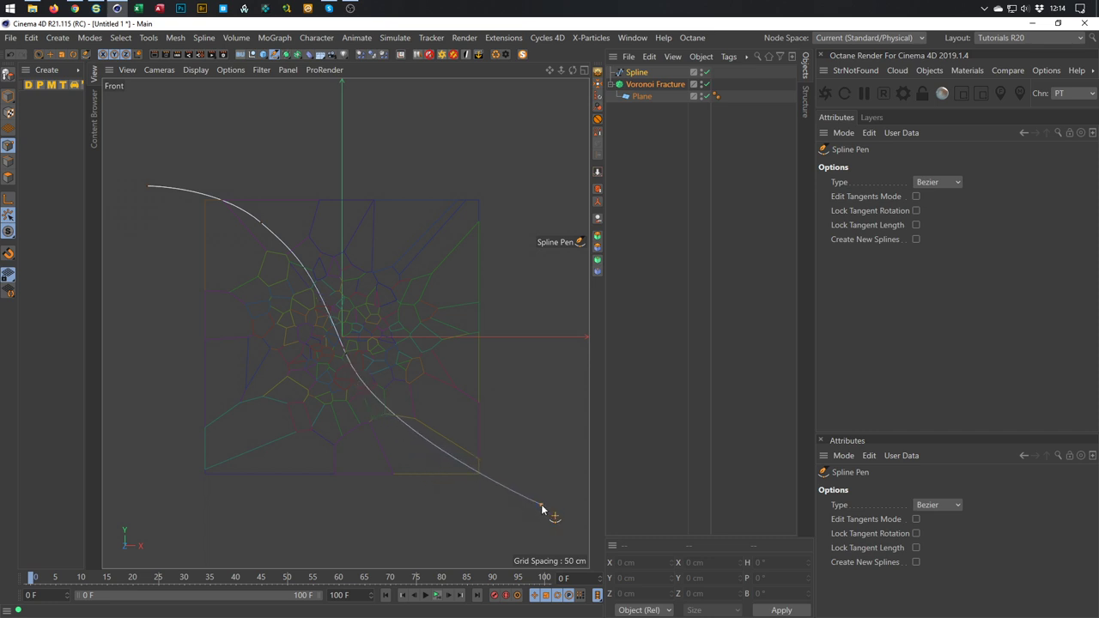
middle_click(535, 427)
middle_click(186, 131)
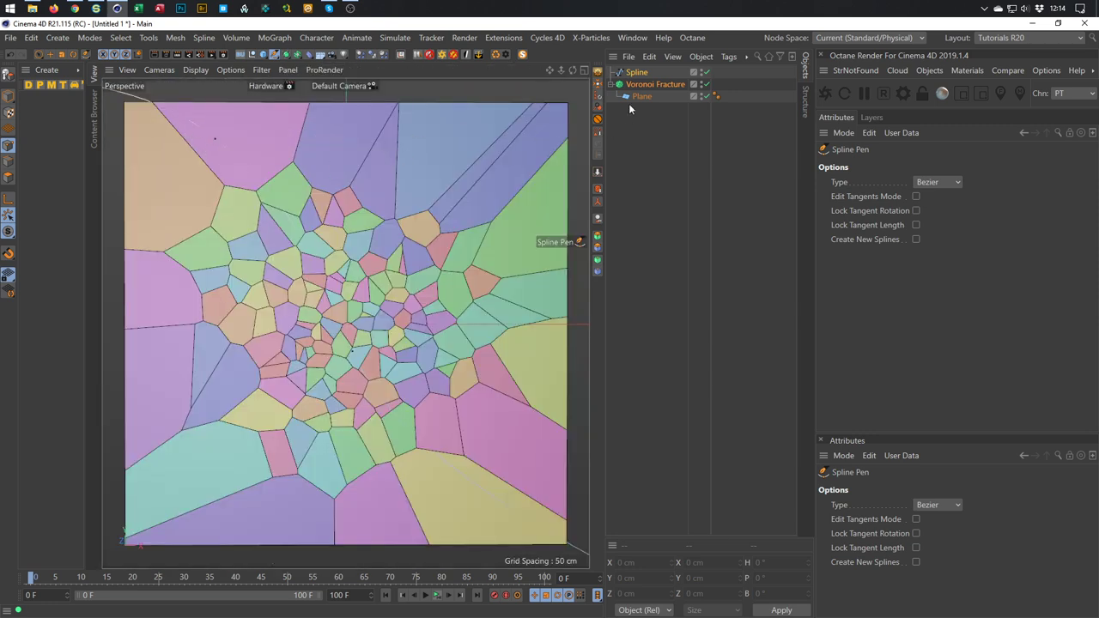
- Add the Spline to the Voronoi Fracture's Sources and raise its Point Amount to 54
left_click(653, 85)
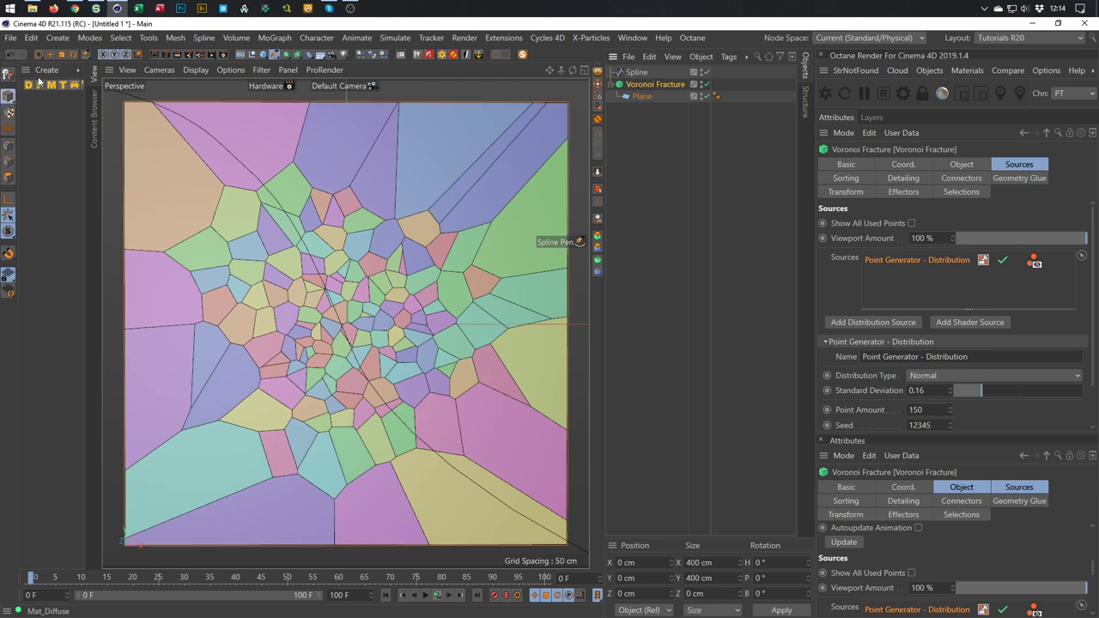
key("e")
left_click(650, 86)
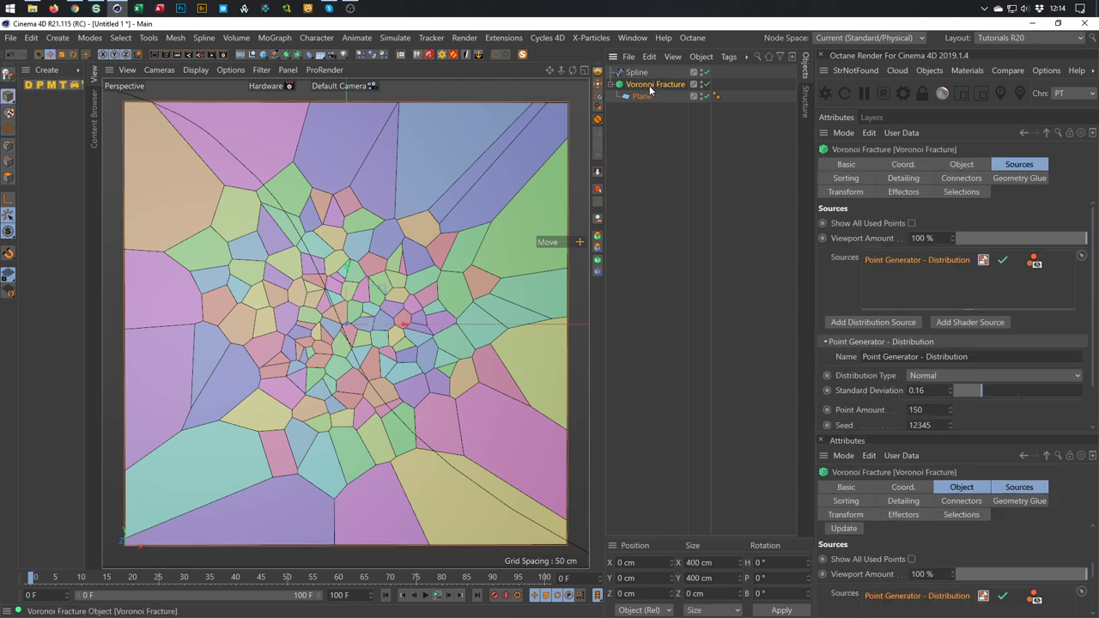
left_click_drag(636, 72, 906, 260)
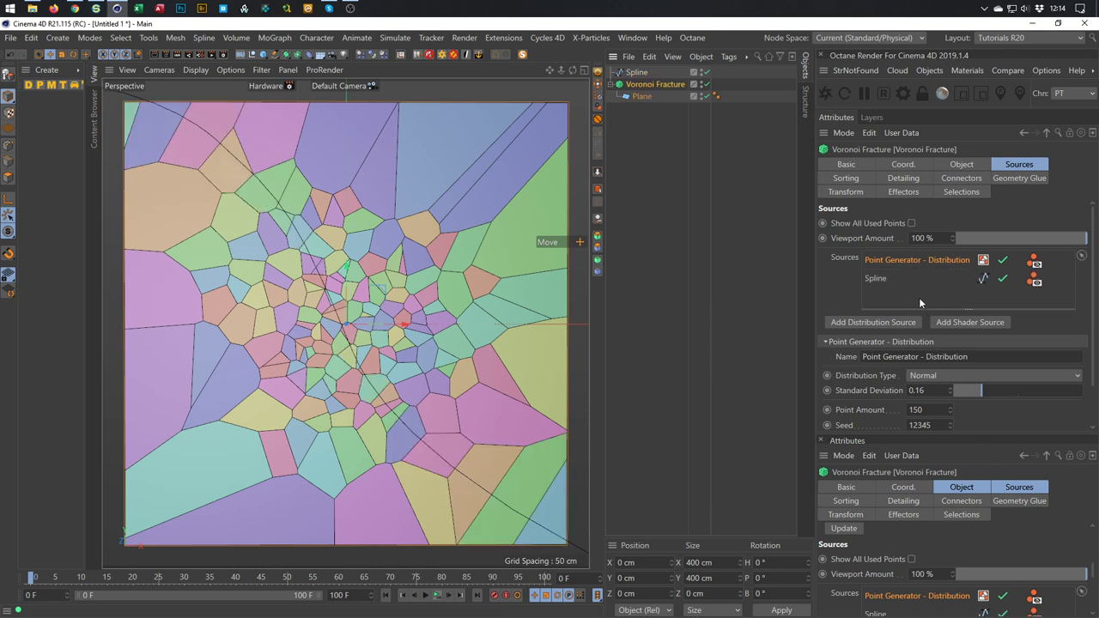
left_click(901, 278)
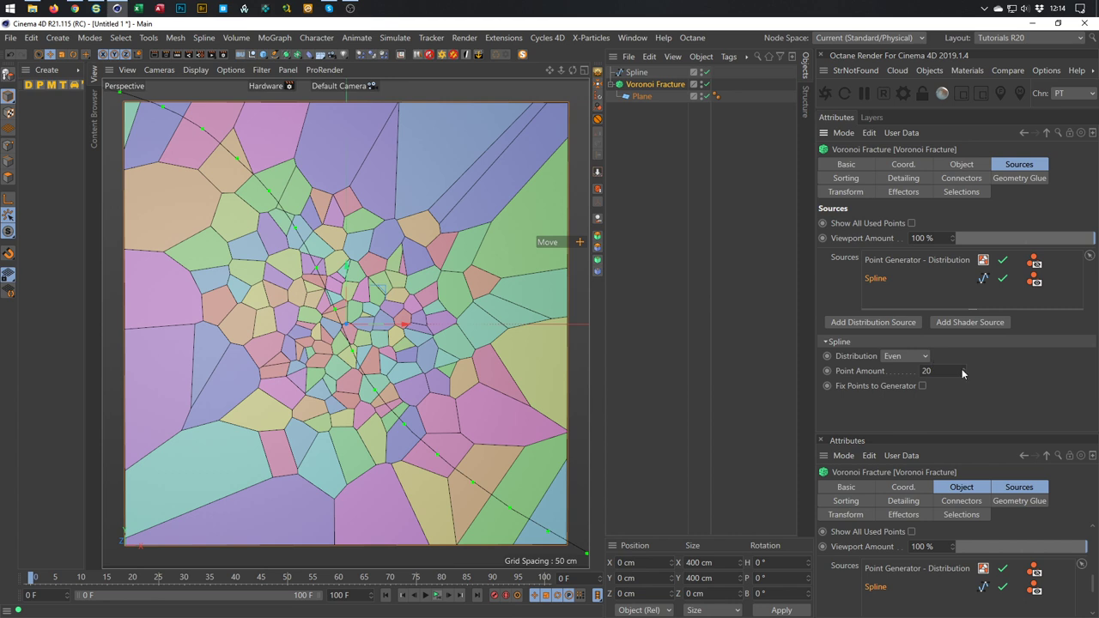
left_click_drag(962, 367, 962, 326)
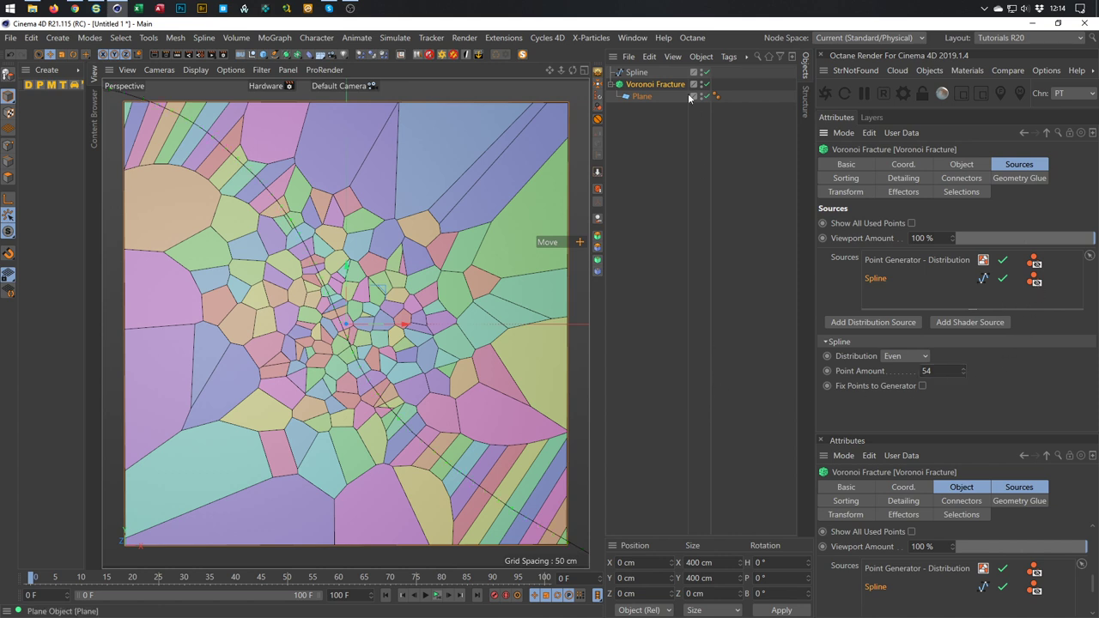
left_click(703, 73)
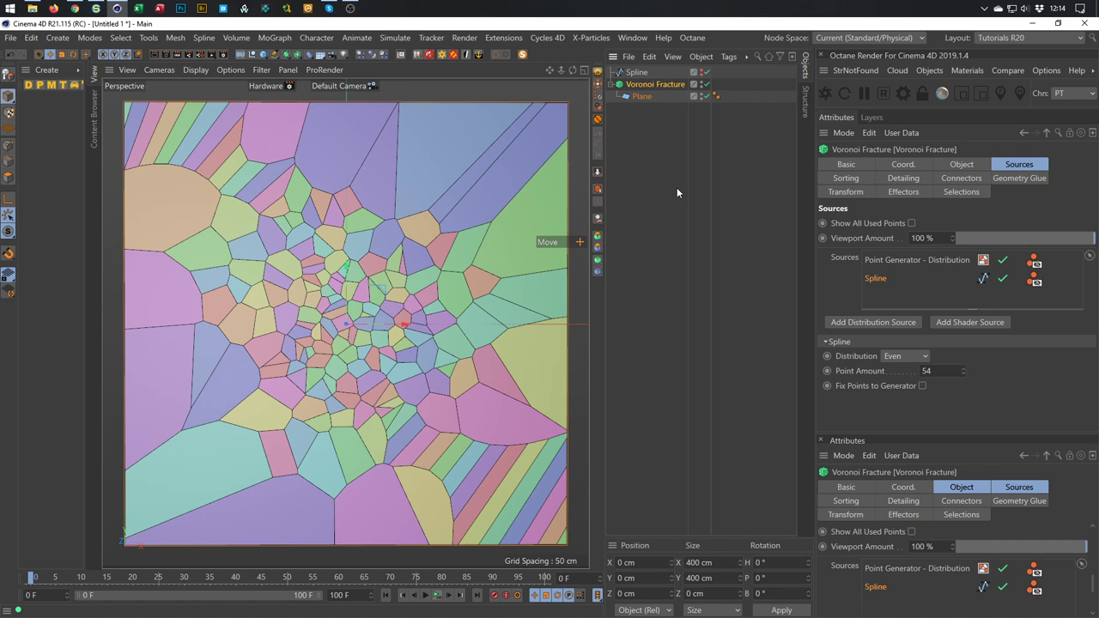
- Save the scene with Ctrl+S under the file name 'mosaic'
key("ctrl+s")
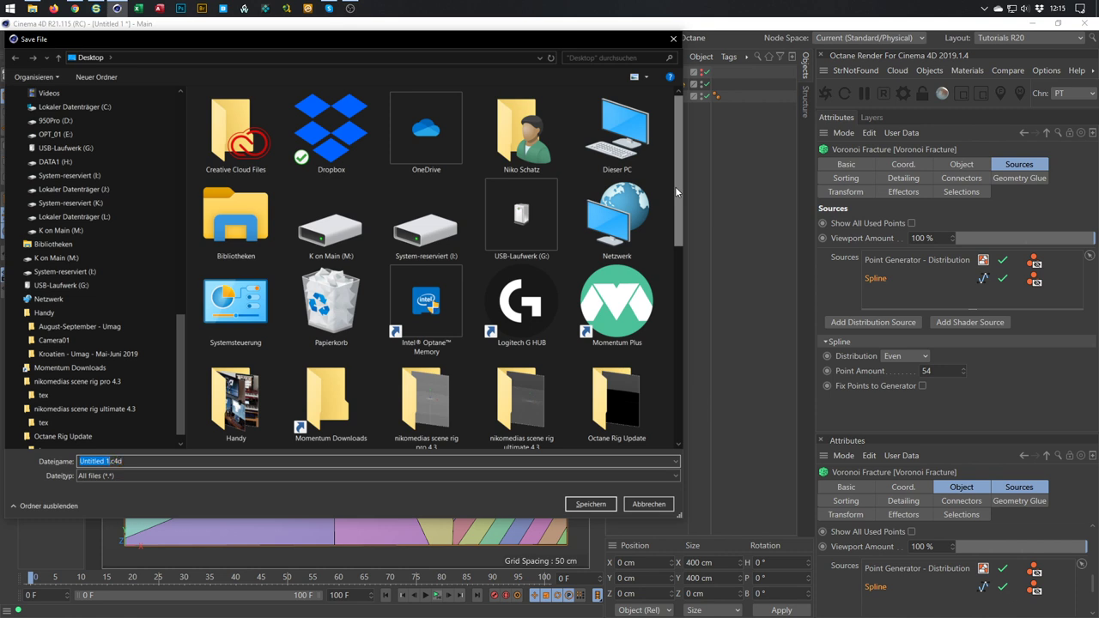
type("mosaic")
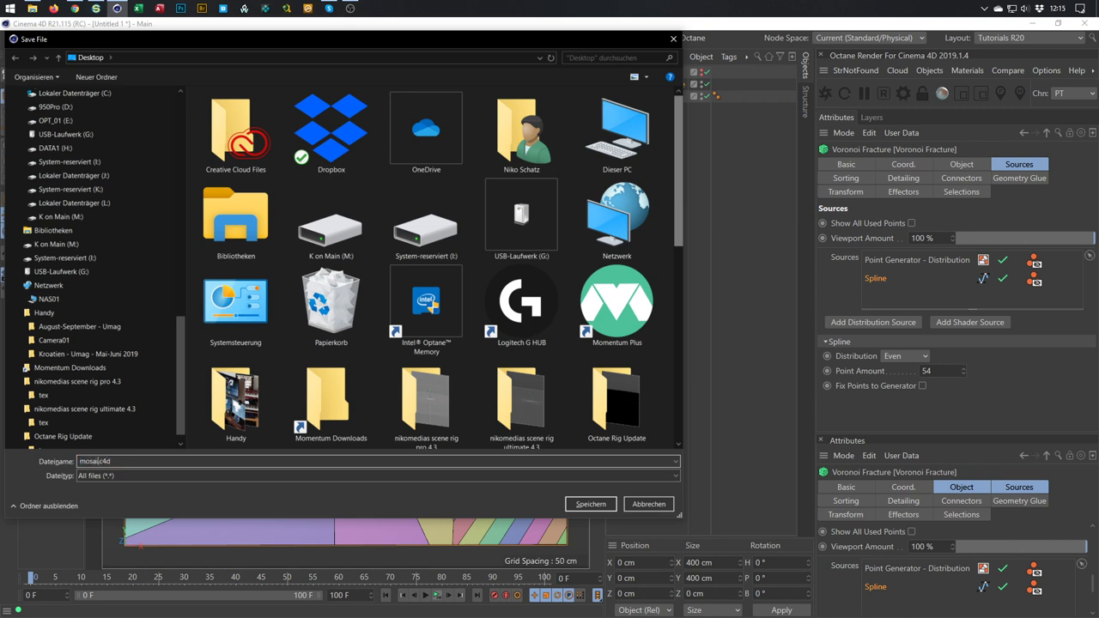
key("Return")
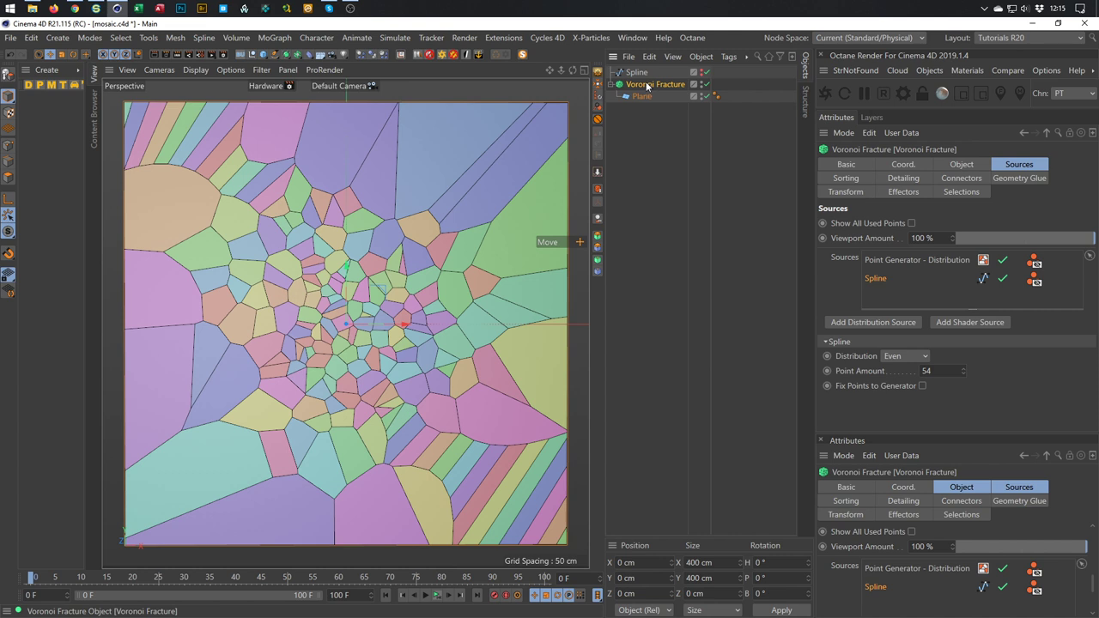
- Group the Voronoi Fracture into a Null with Alt+G and add a Displacer deformer
key("alt+g")
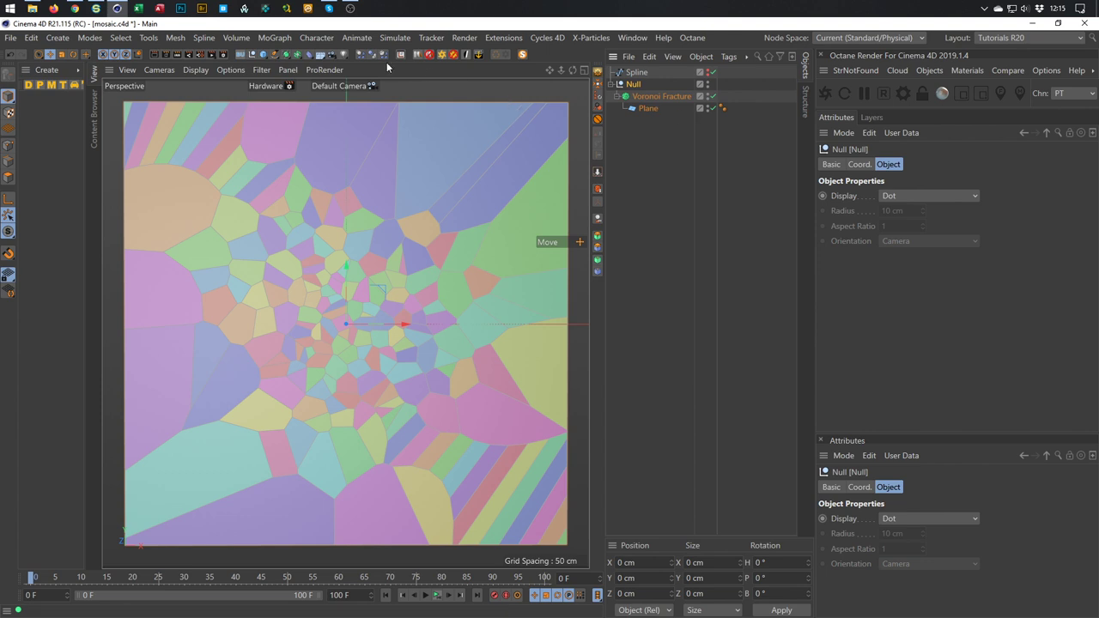
left_click(308, 54)
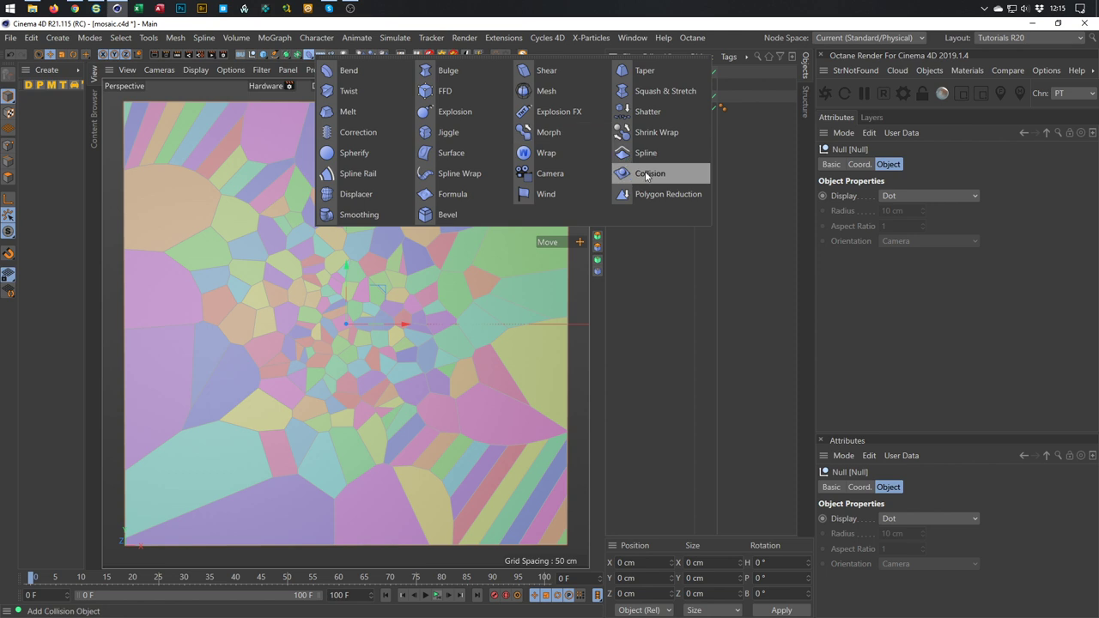
left_click(365, 194)
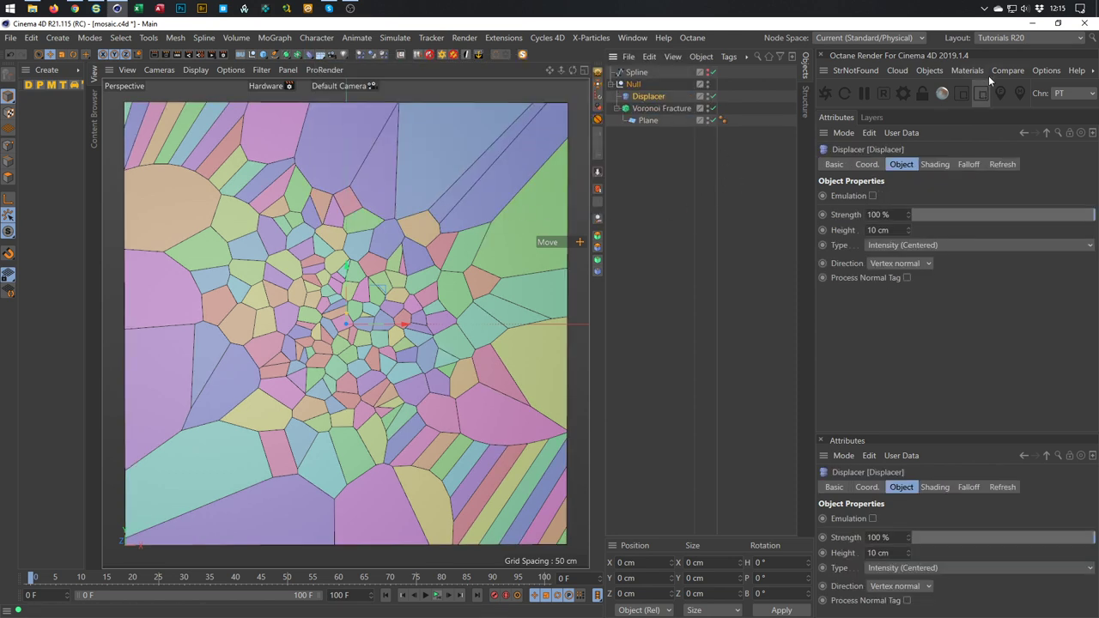
- Give the Displacer a Noise shader with Contrast raised to 50%
left_click(935, 165)
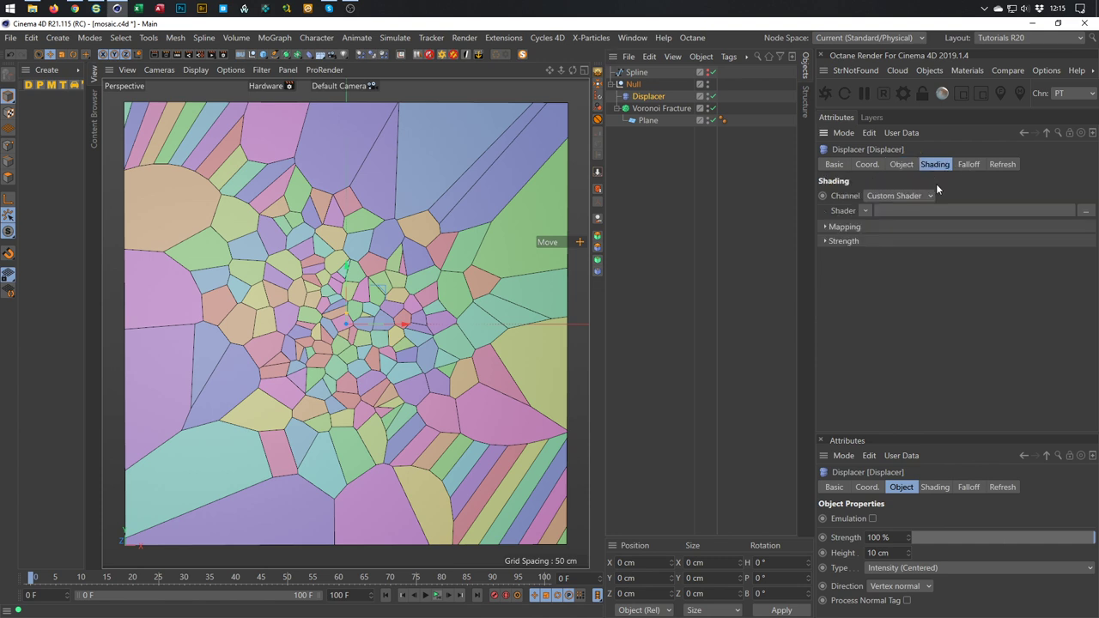
left_click(861, 212)
left_click(888, 372)
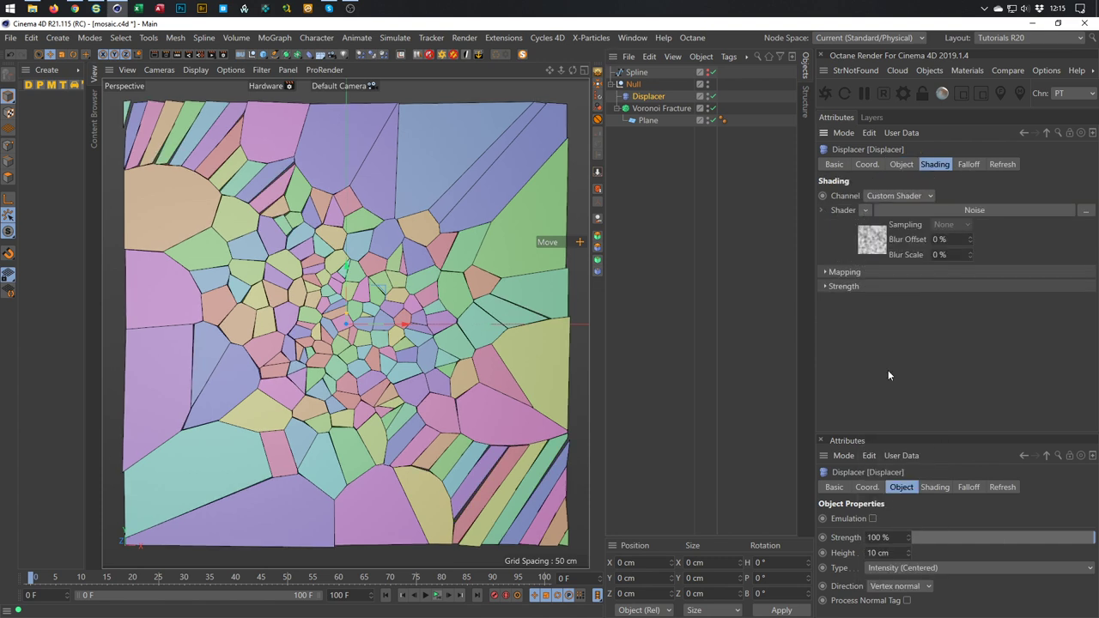
left_click(881, 246)
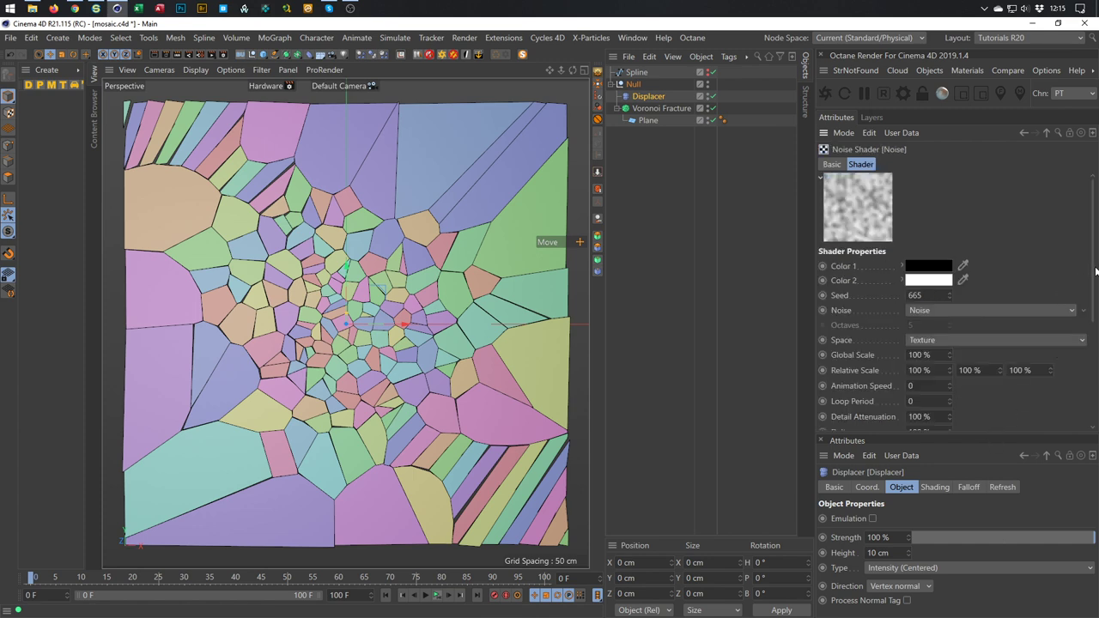
scroll(1081, 309, "down", 5)
left_click_drag(1020, 380, 1054, 380)
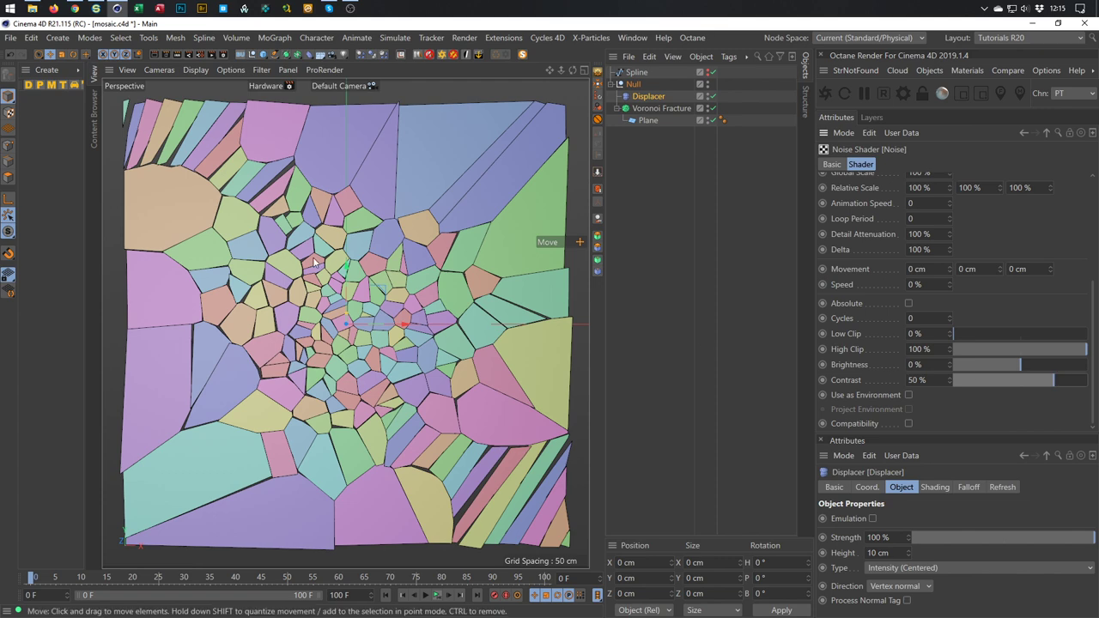
mouse_move(356, 233)
left_mouse_down("alt")
mouse_move(467, 232)
mouse_move(252, 231)
mouse_move(379, 233)
mouse_move(342, 234)
left_mouse_up("alt")
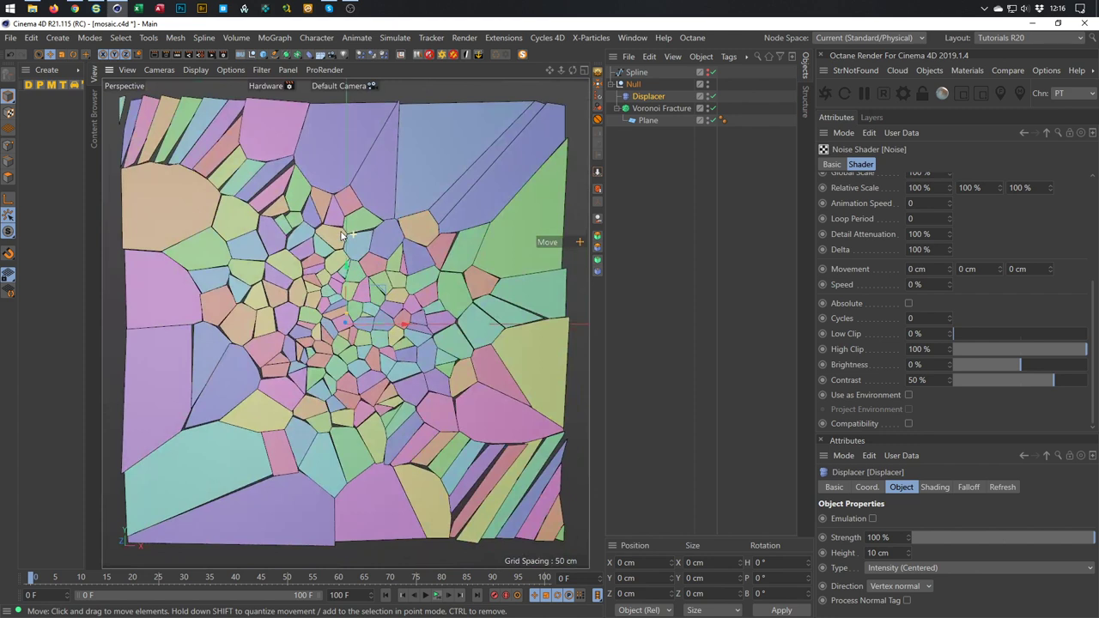
left_click(653, 110)
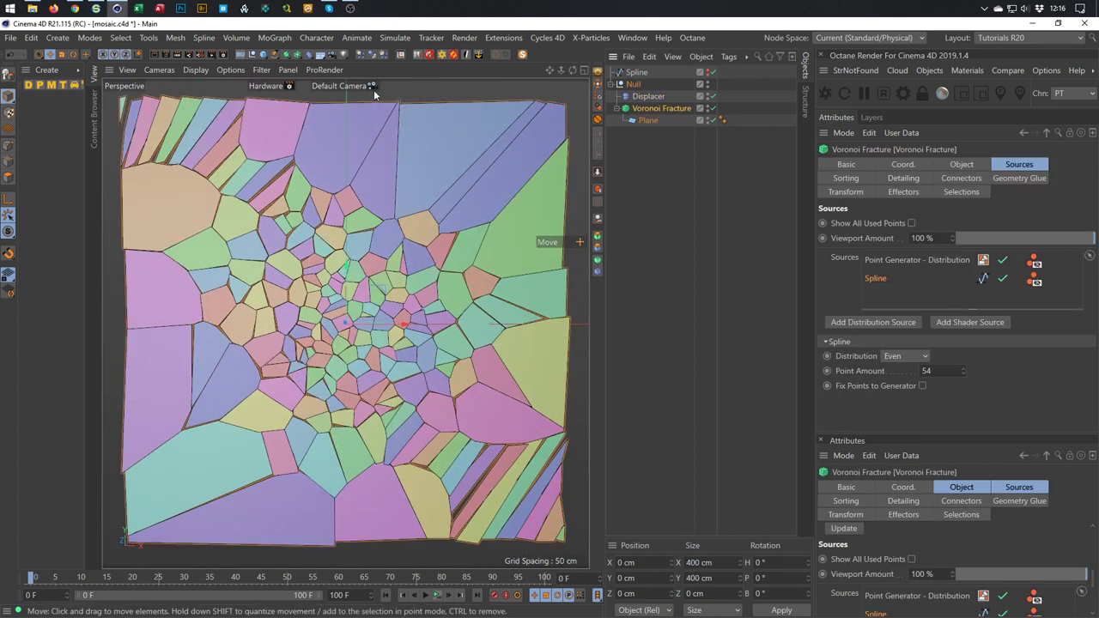
- Wrap the Voronoi Fracture in a welded Connect object (0.1 cm tolerance) and save
left_click(296, 54)
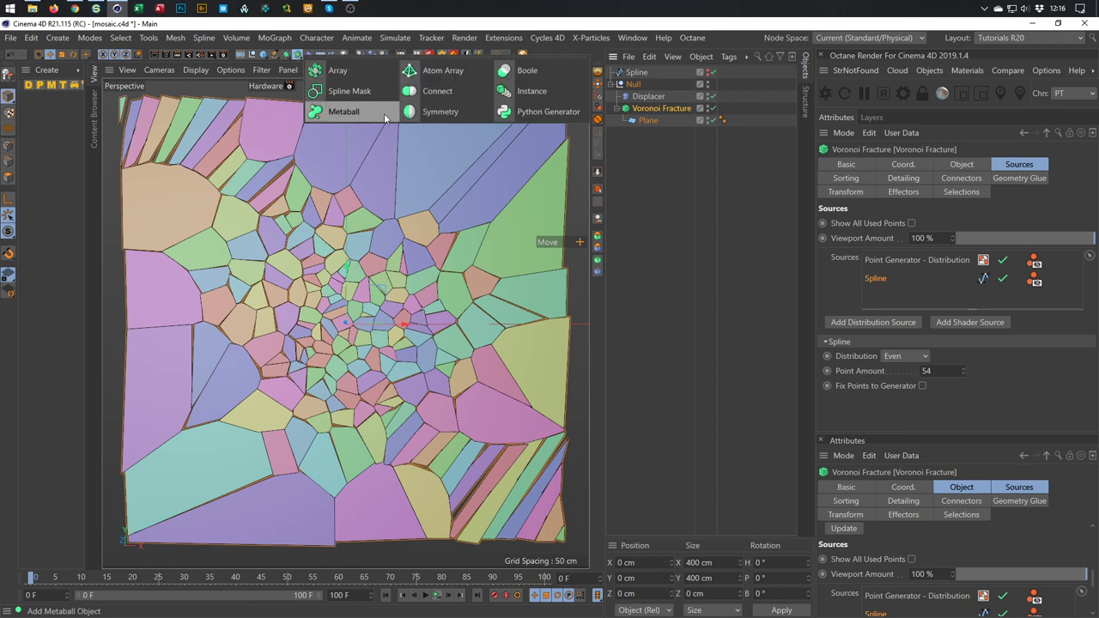
left_click(430, 93, "alt")
mouse_move(331, 305)
left_mouse_down("alt")
mouse_move(491, 303)
mouse_move(340, 288)
mouse_move(332, 297)
left_mouse_up("alt")
key("ctrl+s")
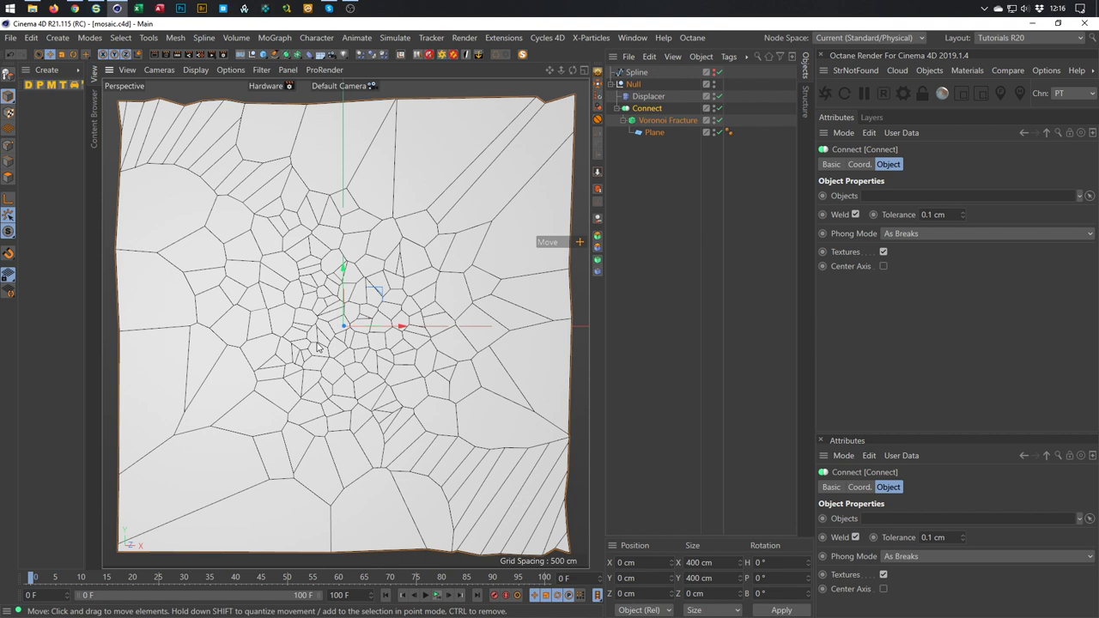
- Place a Polygon Reduction inside the Null and drop its Reduction Strength from 90% to 23%
left_click(308, 54)
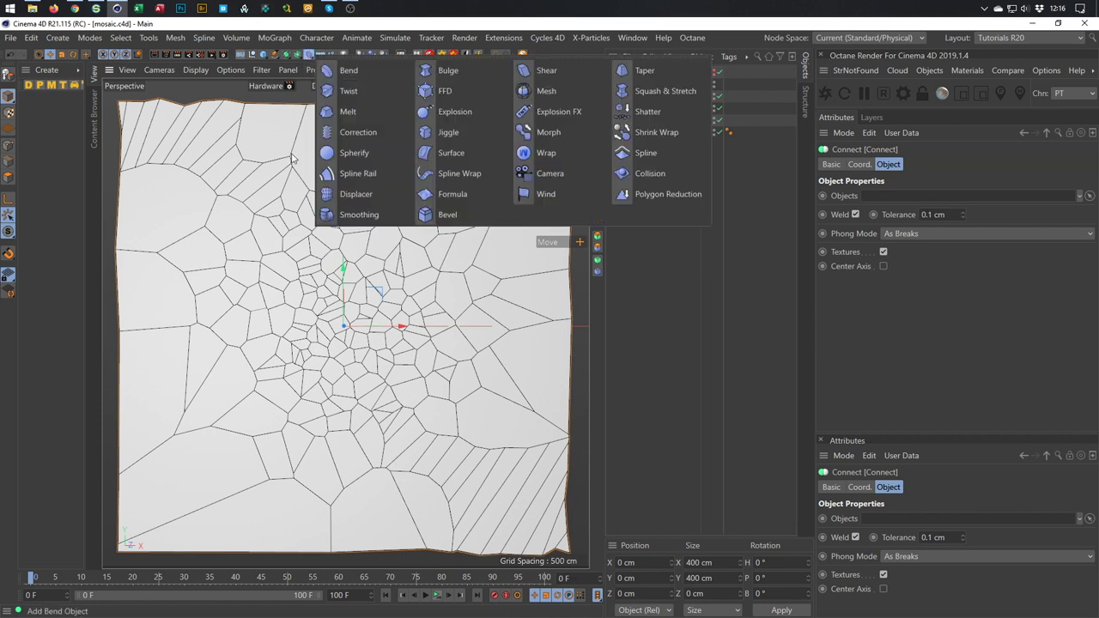
left_click(653, 192)
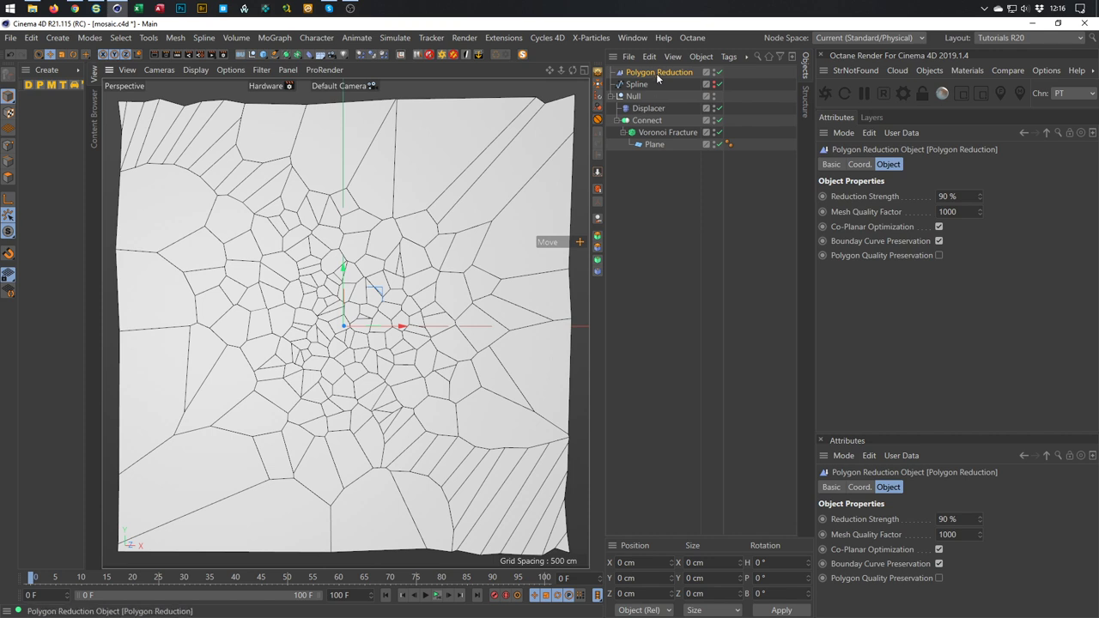
left_click_drag(658, 73, 655, 118)
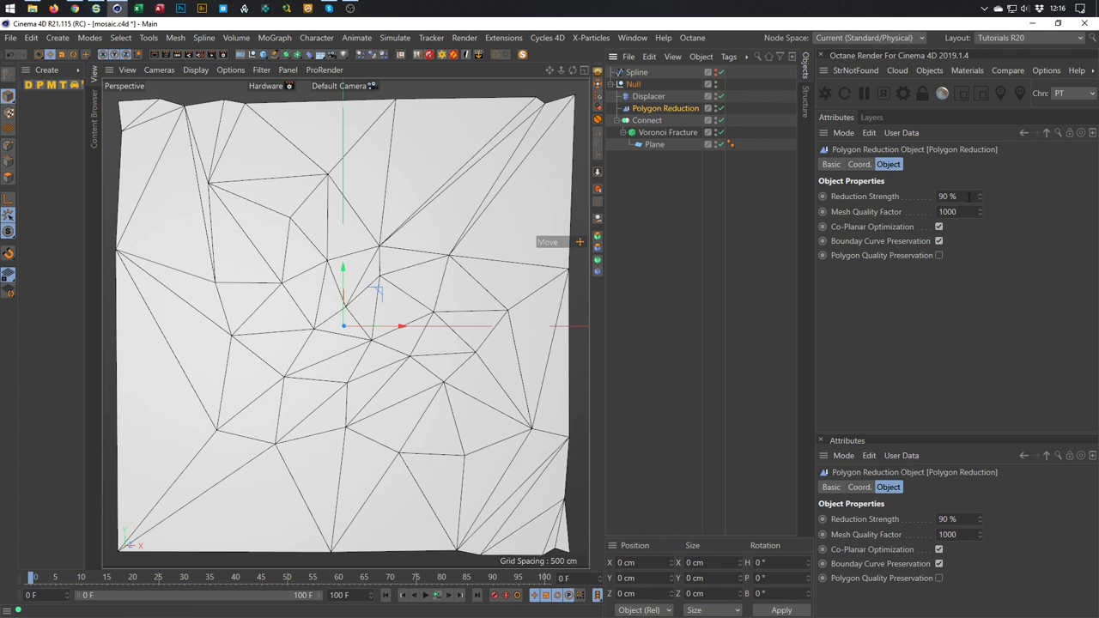
left_click_drag(980, 199, 930, 203)
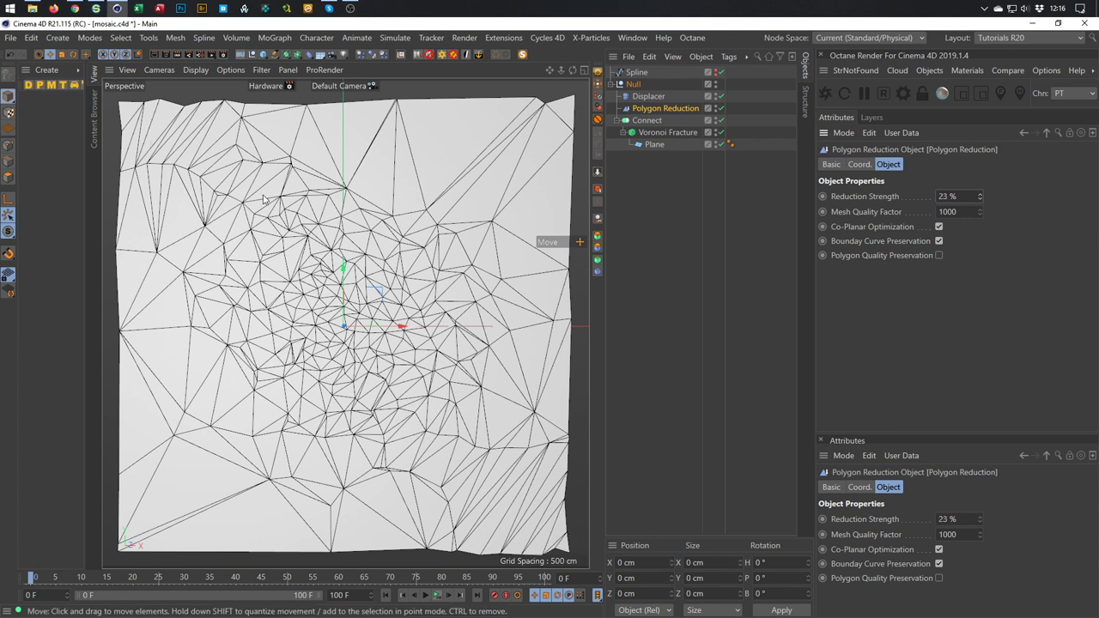
left_click_drag(364, 291, 562, 215, "alt")
- Change the Displacer's Object Height from 10 cm to 20 cm and orbit to view the deeper relief
left_click(649, 97)
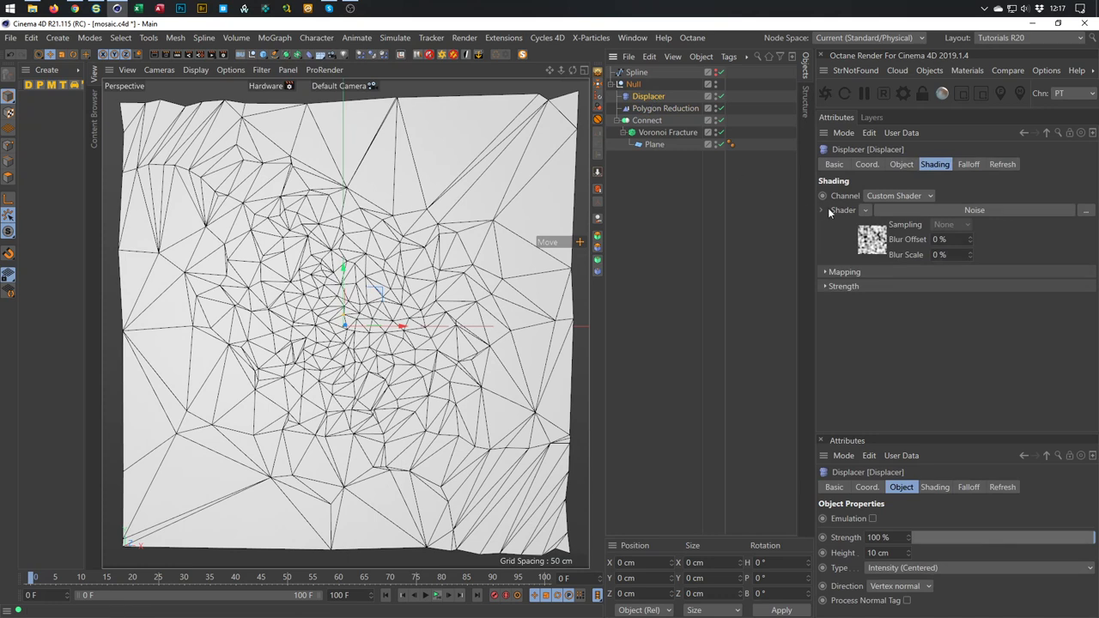
left_click(902, 164)
double_click(885, 230)
type("20")
key("Return")
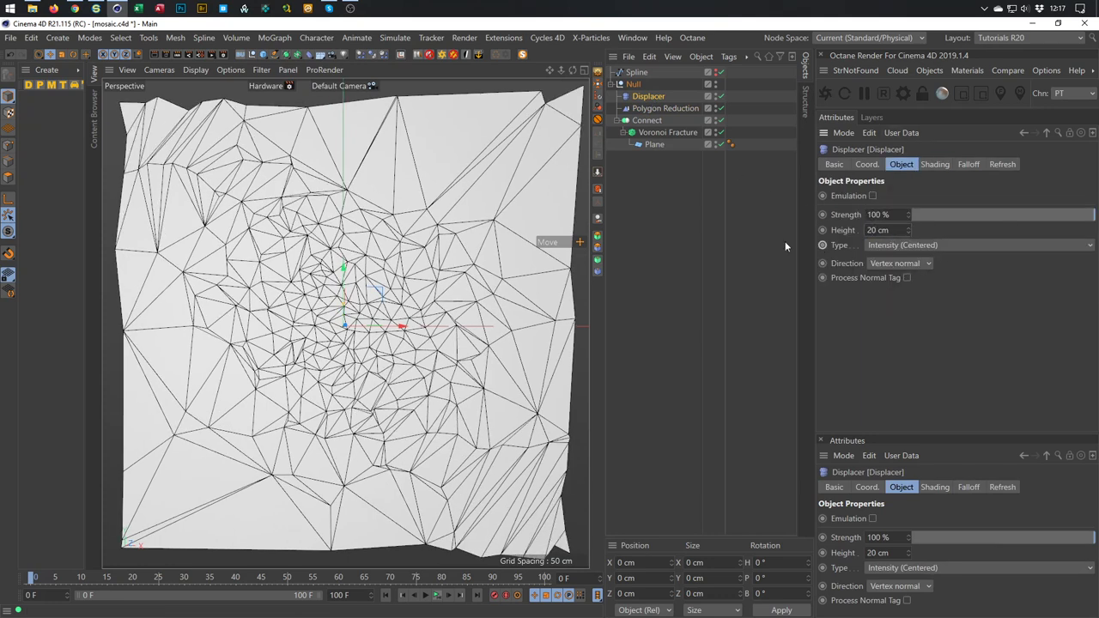
mouse_move(386, 273)
left_mouse_down("alt")
mouse_move(287, 276)
mouse_move(341, 272)
left_mouse_up("alt")
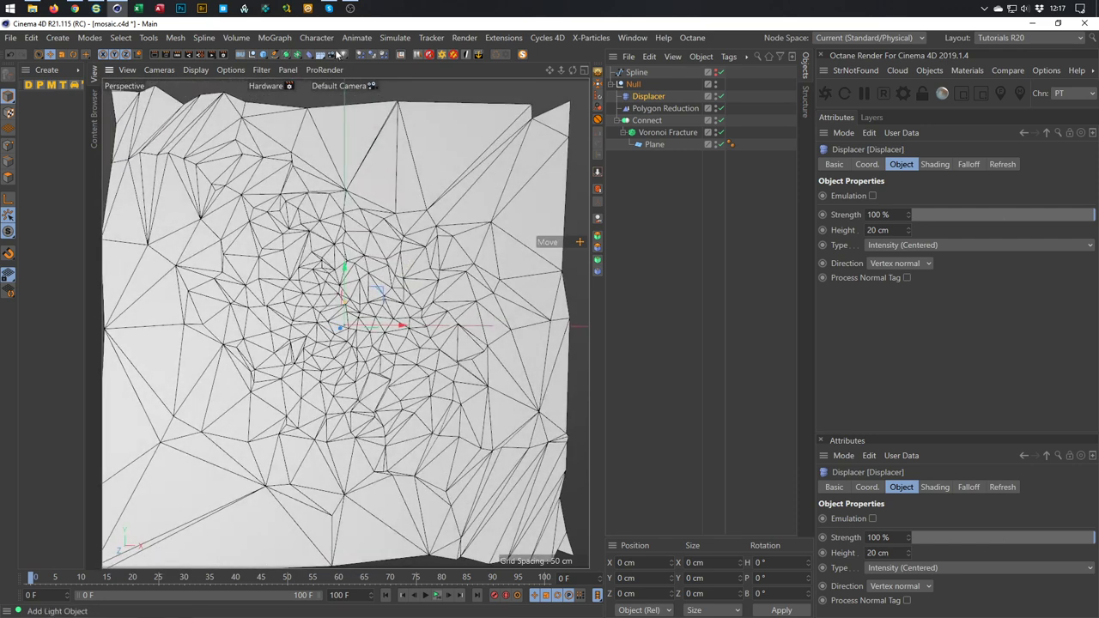
- Add a Camera, look through it, and set its heading and pitch rotation to 0
left_click(331, 55)
left_click(719, 73)
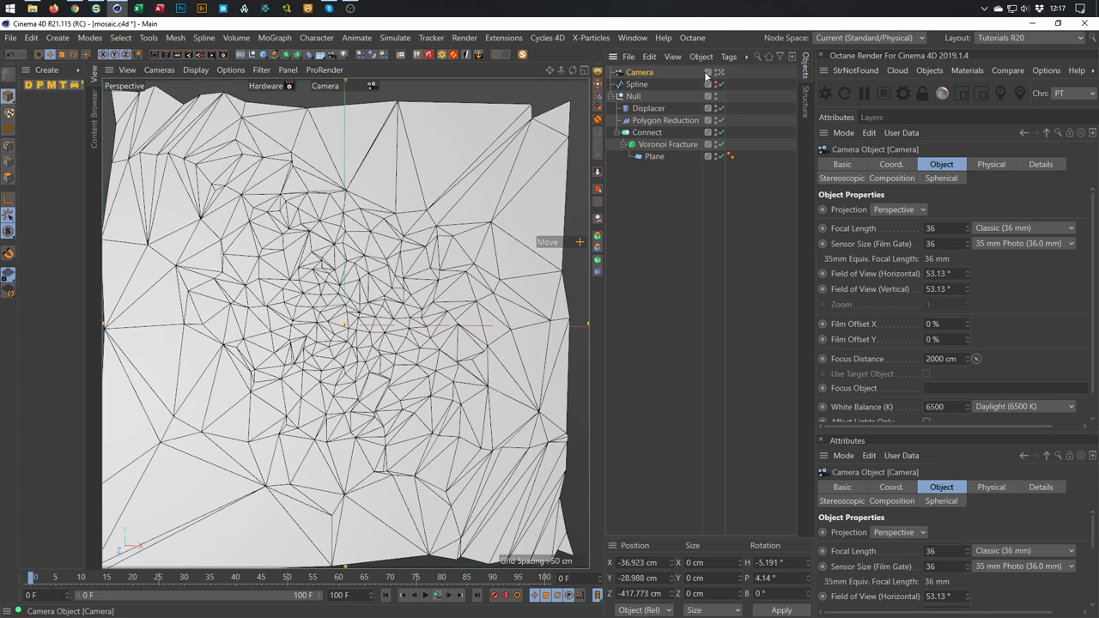
left_click(907, 166)
double_click(1034, 209)
type("0")
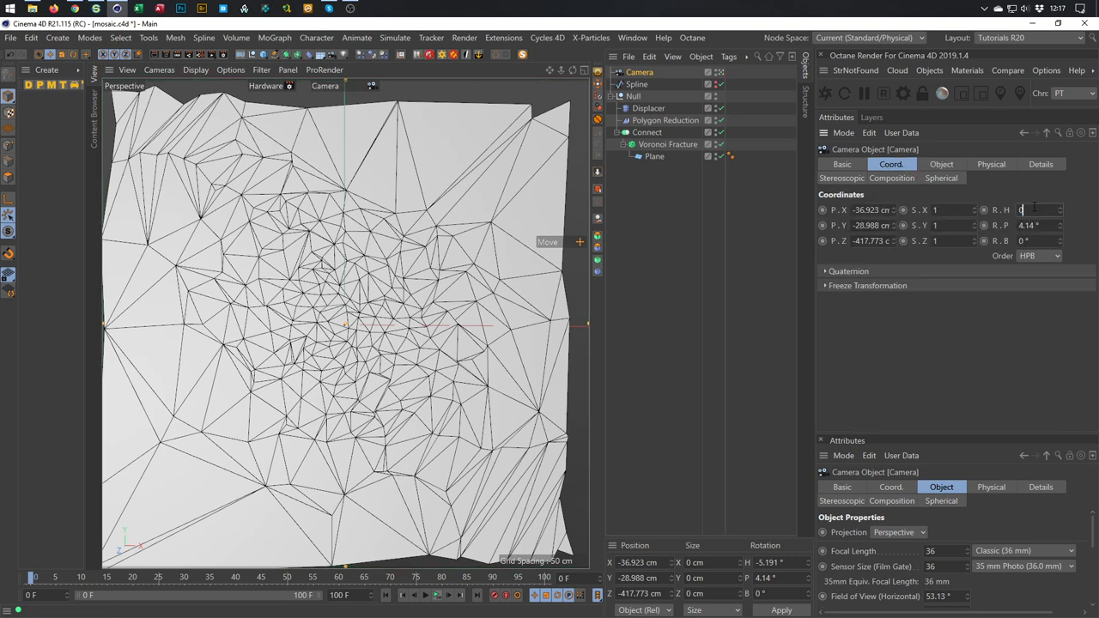
key("Tab")
type("0")
key("Return")
- Set the camera's X and Y position to 0
double_click(869, 210)
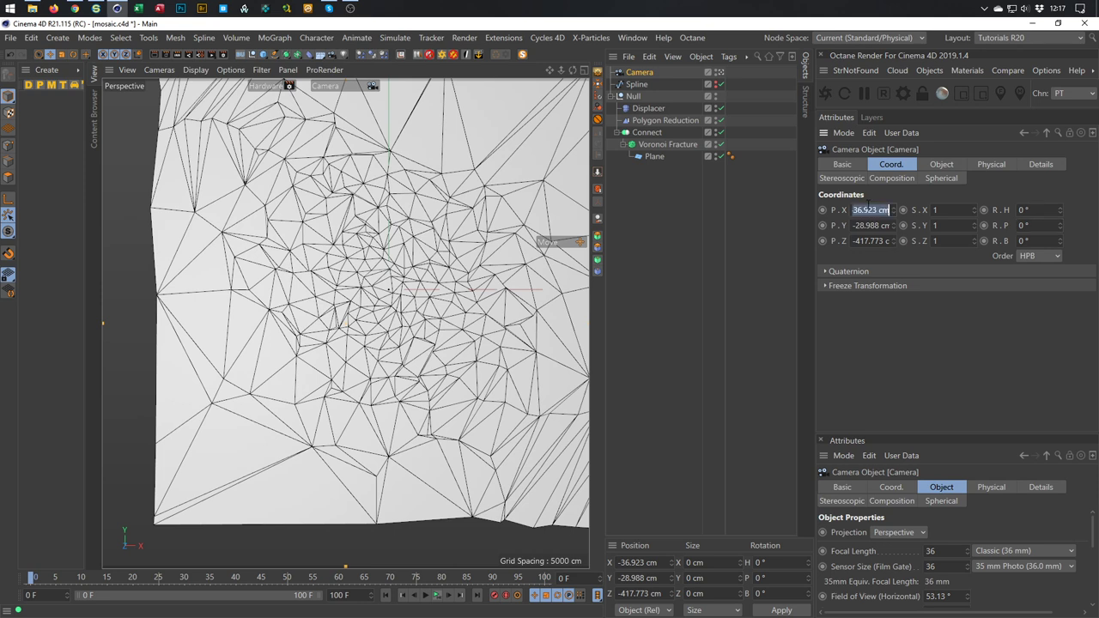
type("0")
key("Tab")
type("0")
key("Return")
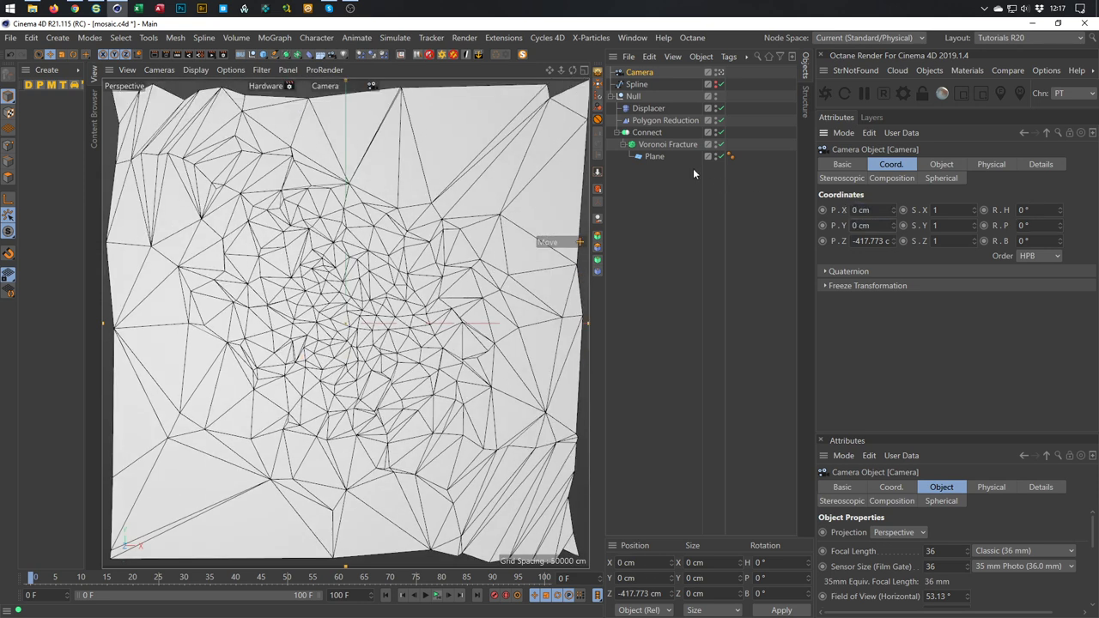
- Add a Protection tag to the camera, leaving Position Z unlocked
left_click(598, 119)
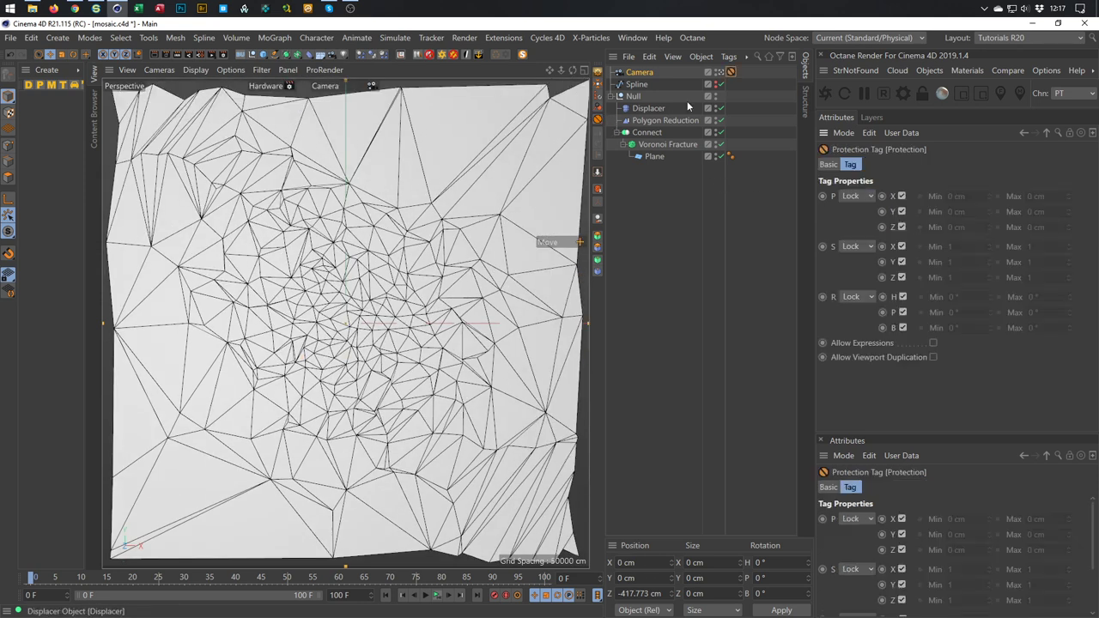
left_click(900, 228)
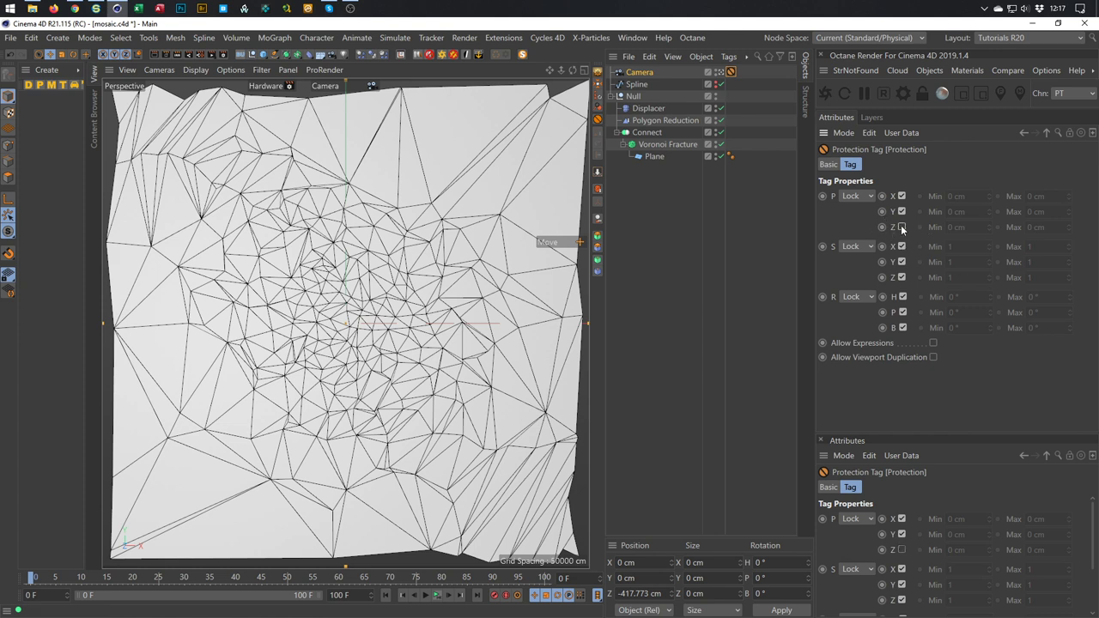
scroll(417, 273, "up", 4)
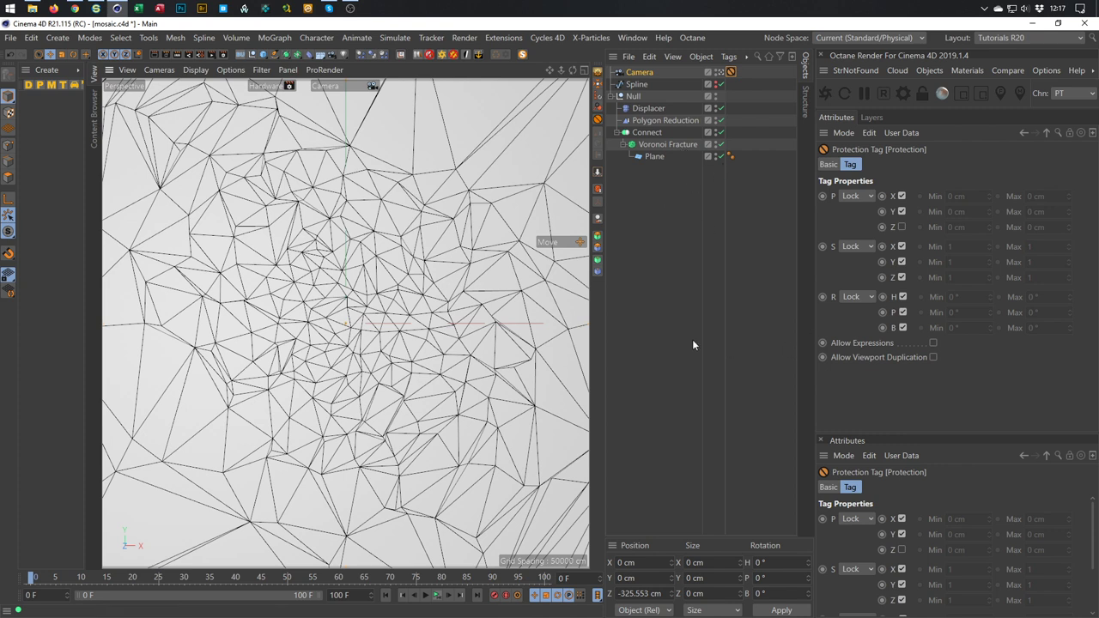
- Create material Mat, open it in the Material Editor, and drag it onto Voronoi Fracture
double_click(37, 152)
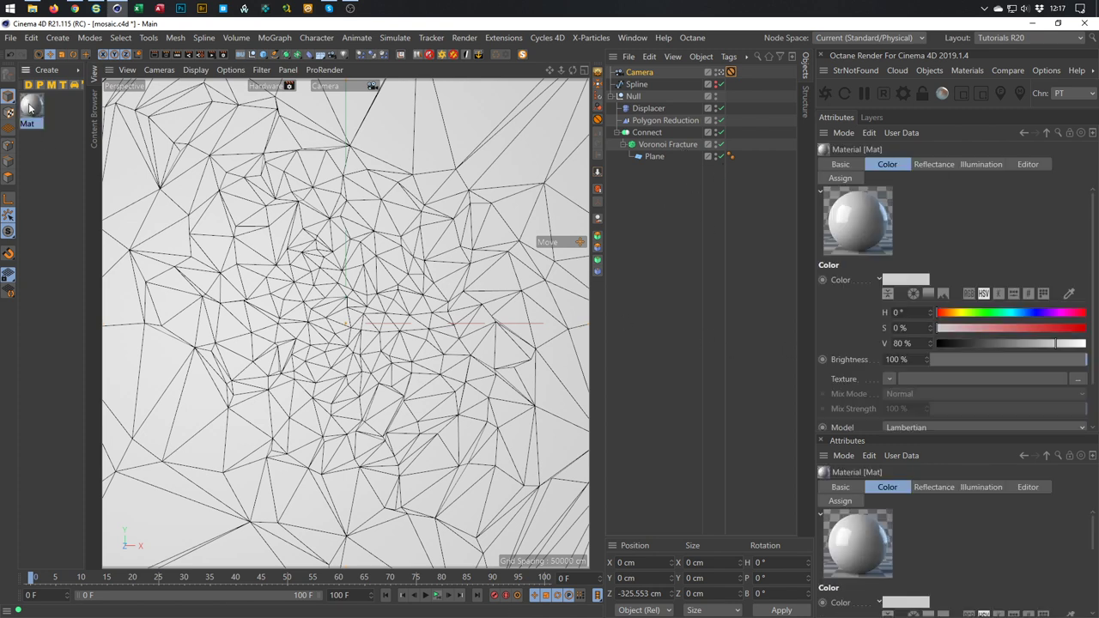
double_click(31, 107)
left_click_drag(289, 79, 738, 241)
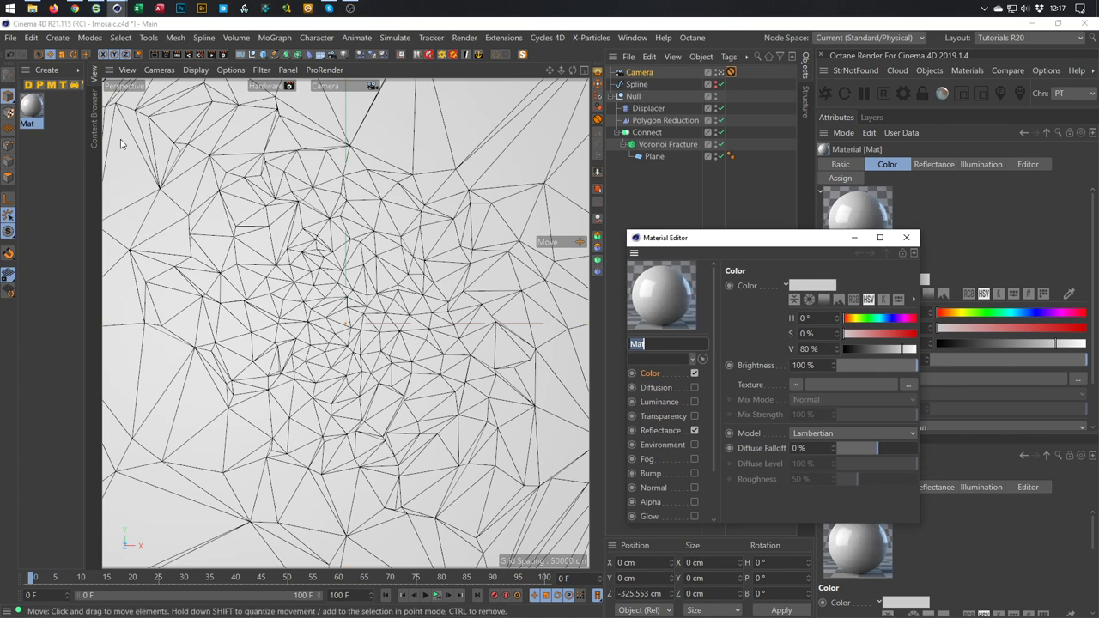
left_click_drag(34, 110, 675, 145)
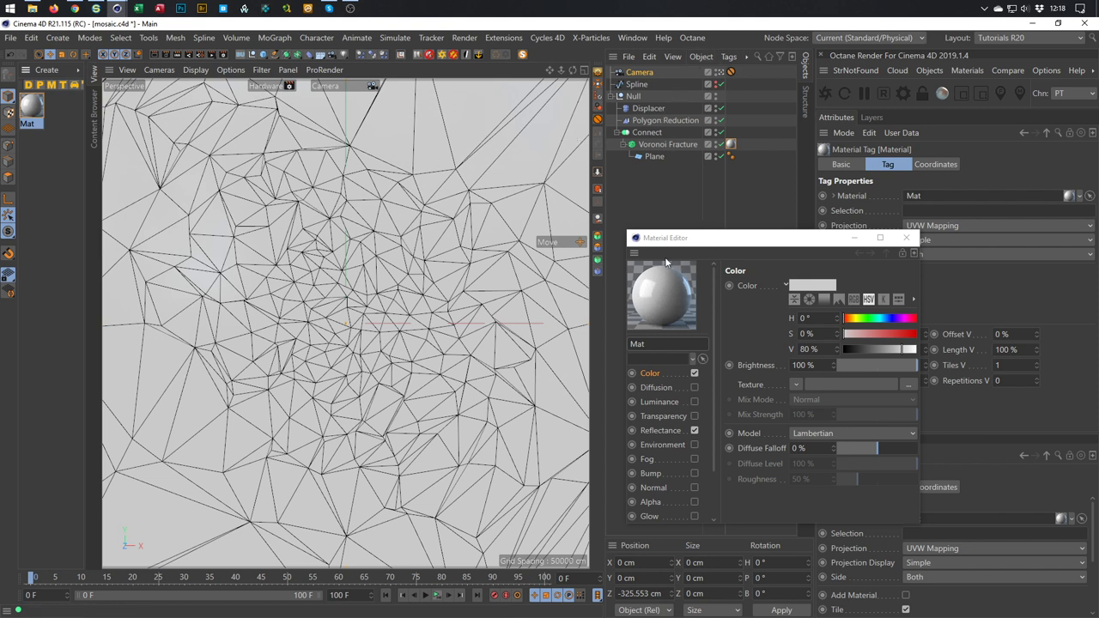
- Activate the Low render setting with a Fixed Physical sampler and Sampling Subdivisions 2
left_click(226, 53)
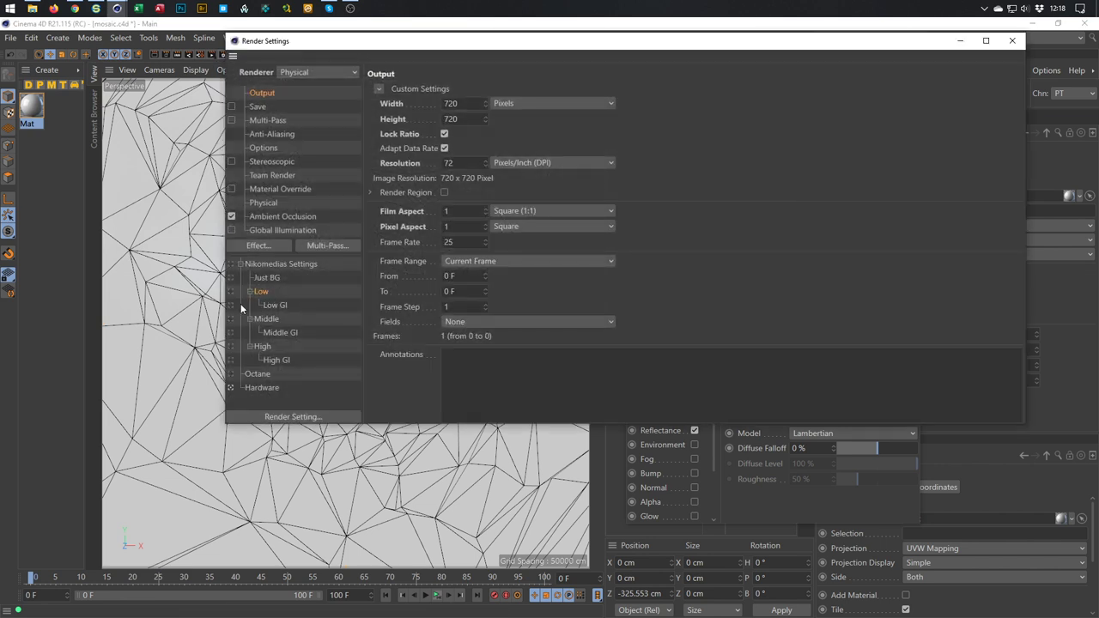
left_click(230, 292)
left_click_drag(443, 57, 404, 130)
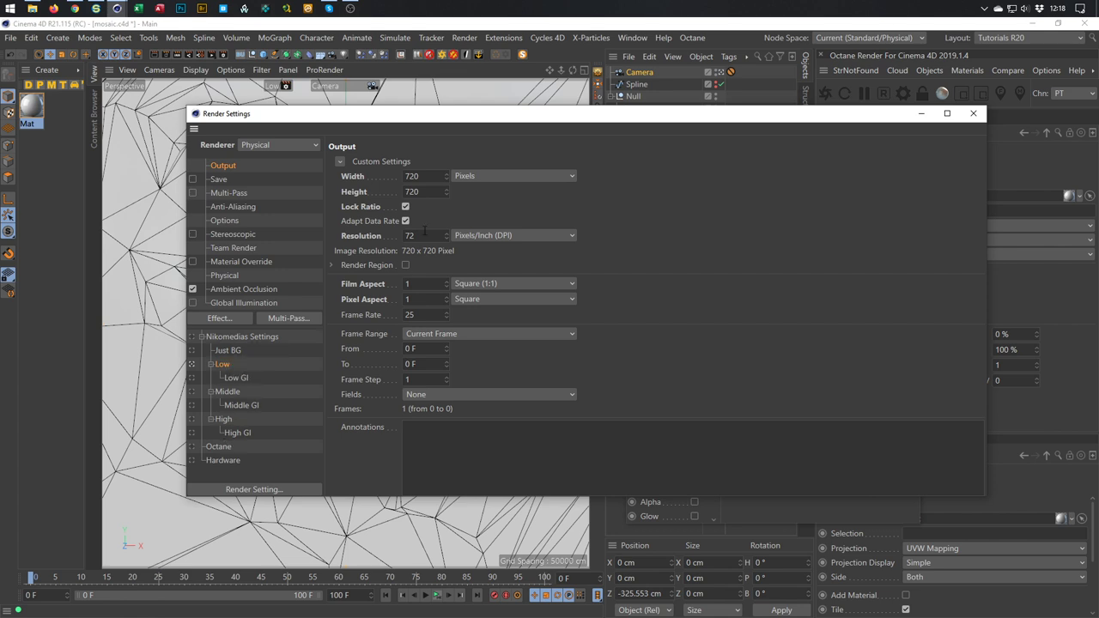
left_click(225, 275)
left_click(538, 276)
left_click(537, 292)
type("2")
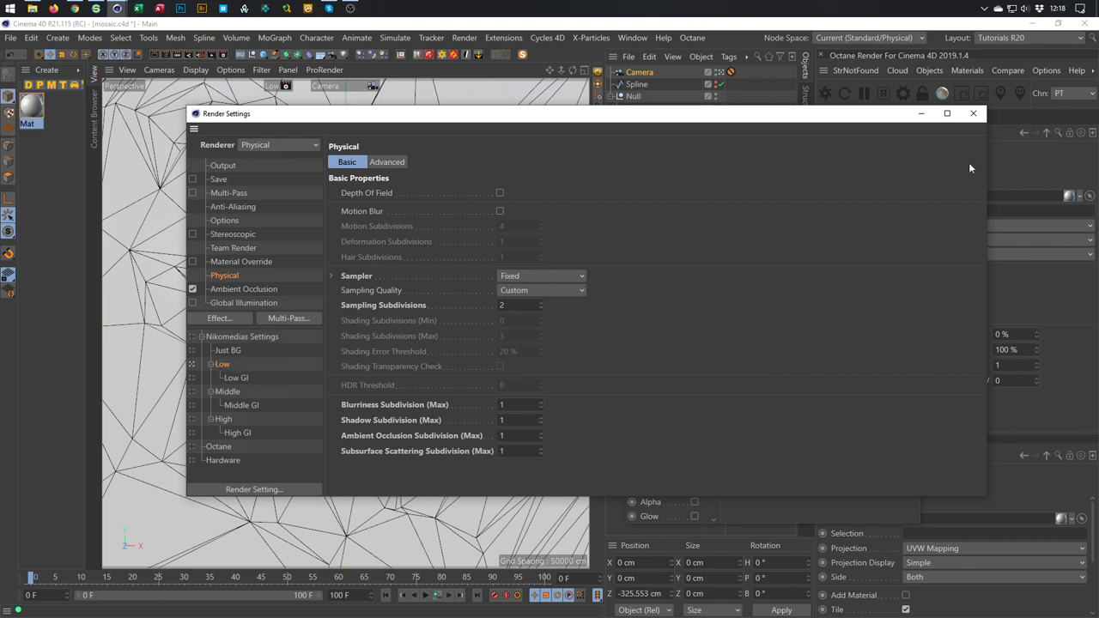
left_click(973, 112)
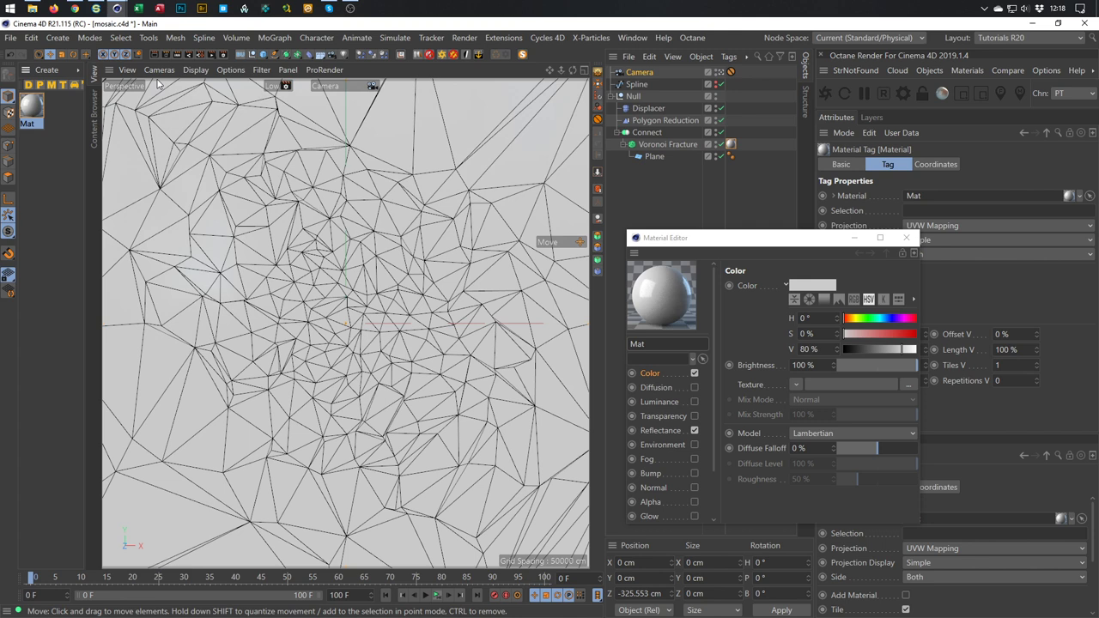
- Enlarge the Material Editor and stretch an Interactive Render Region over the entire viewport
left_click_drag(797, 249, 787, 182)
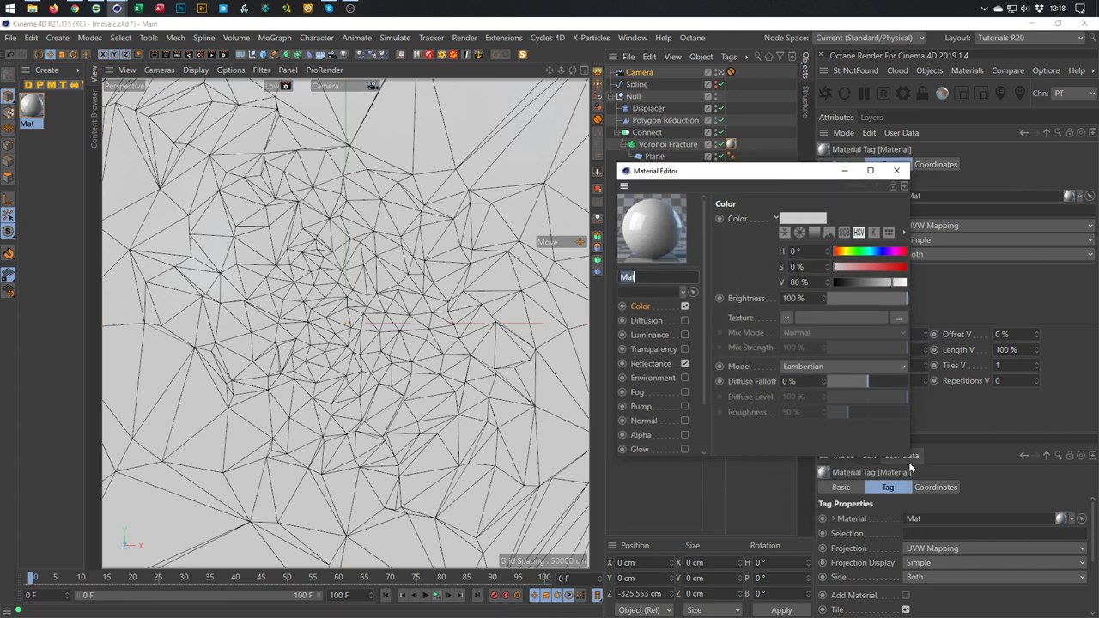
left_click_drag(909, 455, 1015, 603)
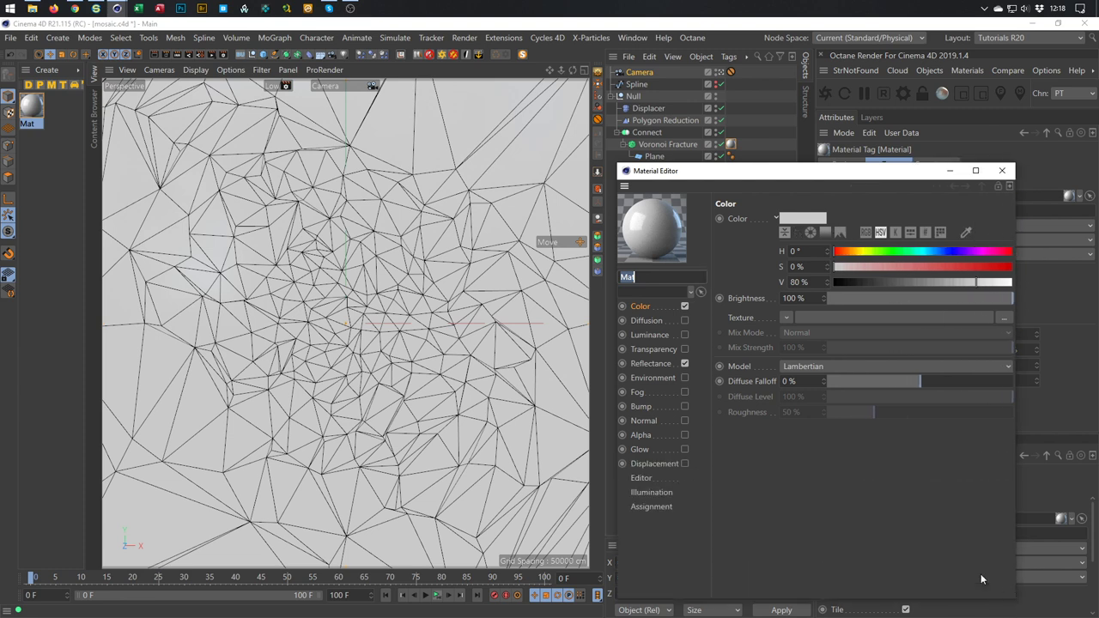
left_click(176, 58)
left_click_drag(224, 201, 103, 80)
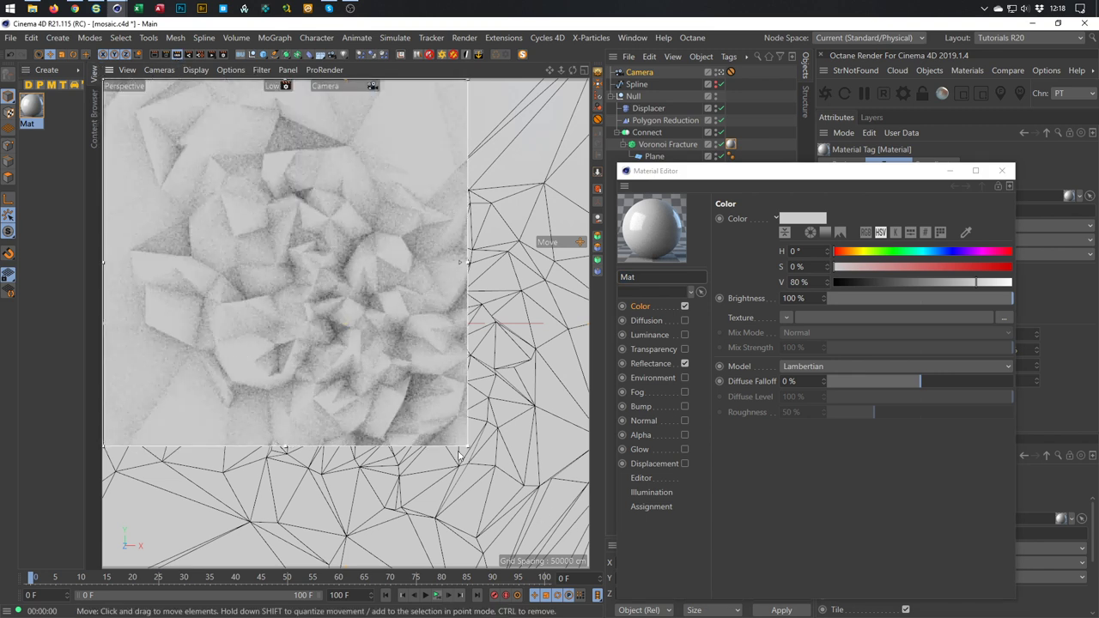
left_click_drag(465, 448, 587, 567)
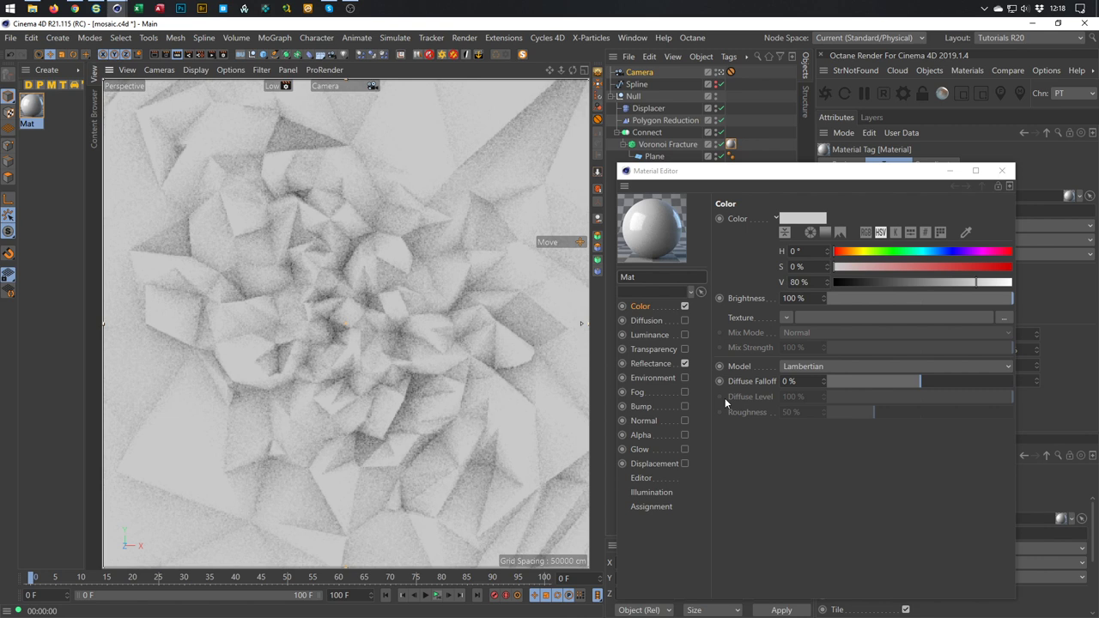
left_click(699, 327)
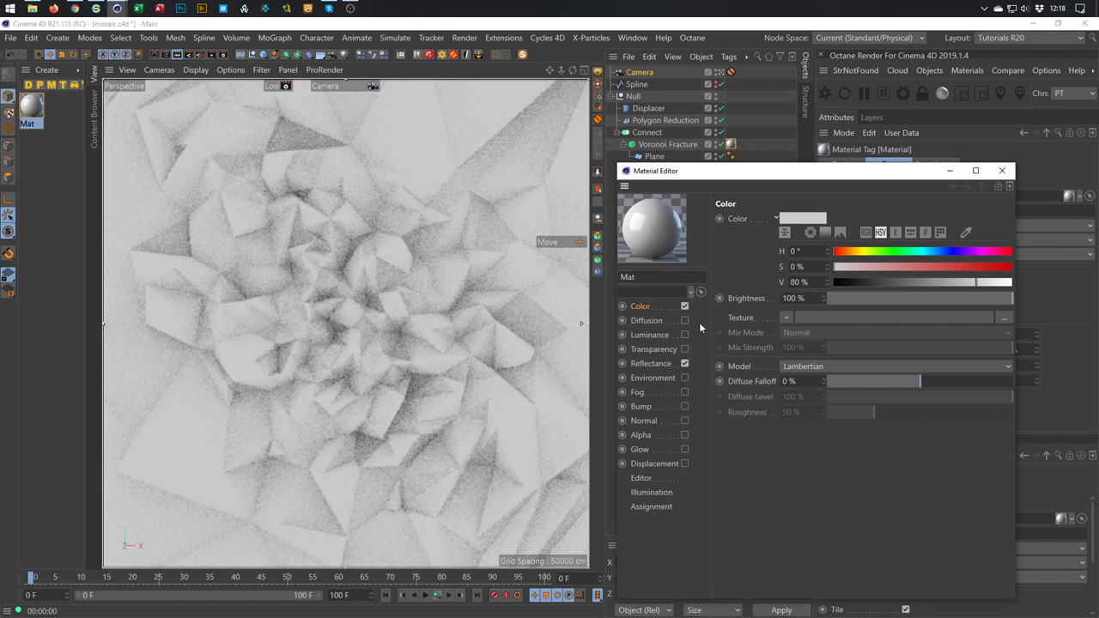
- Load a Variation shader into Mat's Color channel, giving each polygon a random colour
left_click(789, 318)
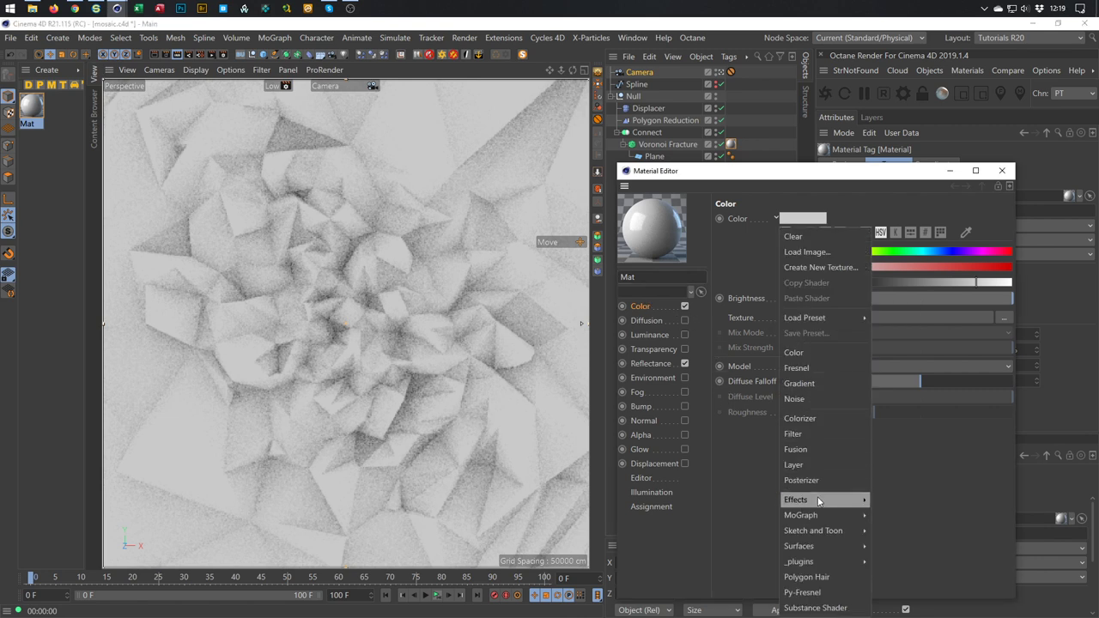
mouse_move(822, 499)
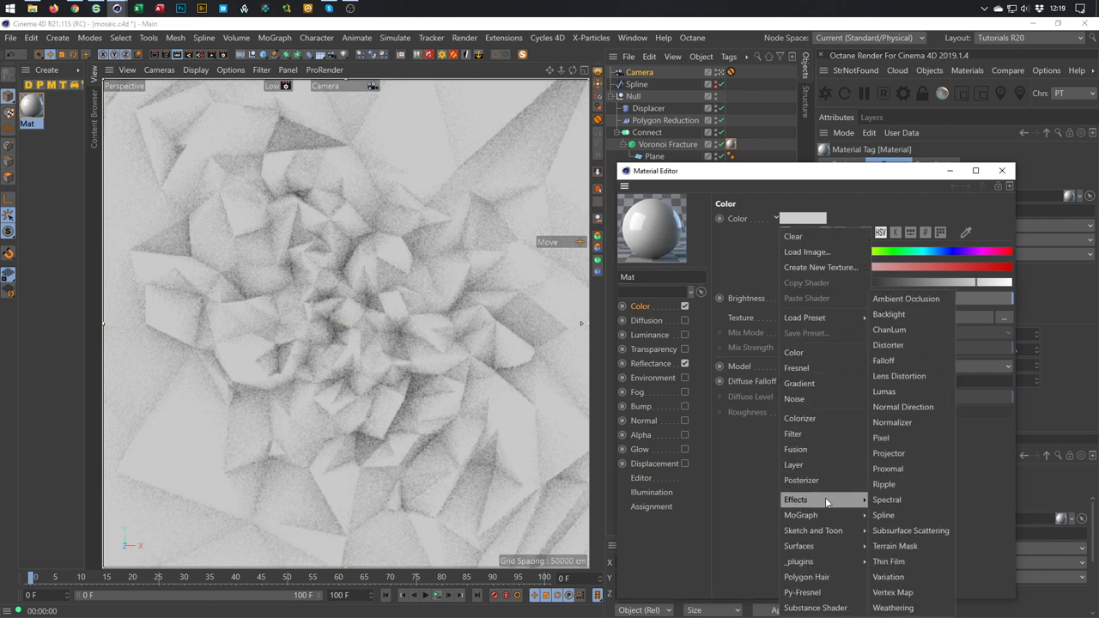
left_click(896, 577)
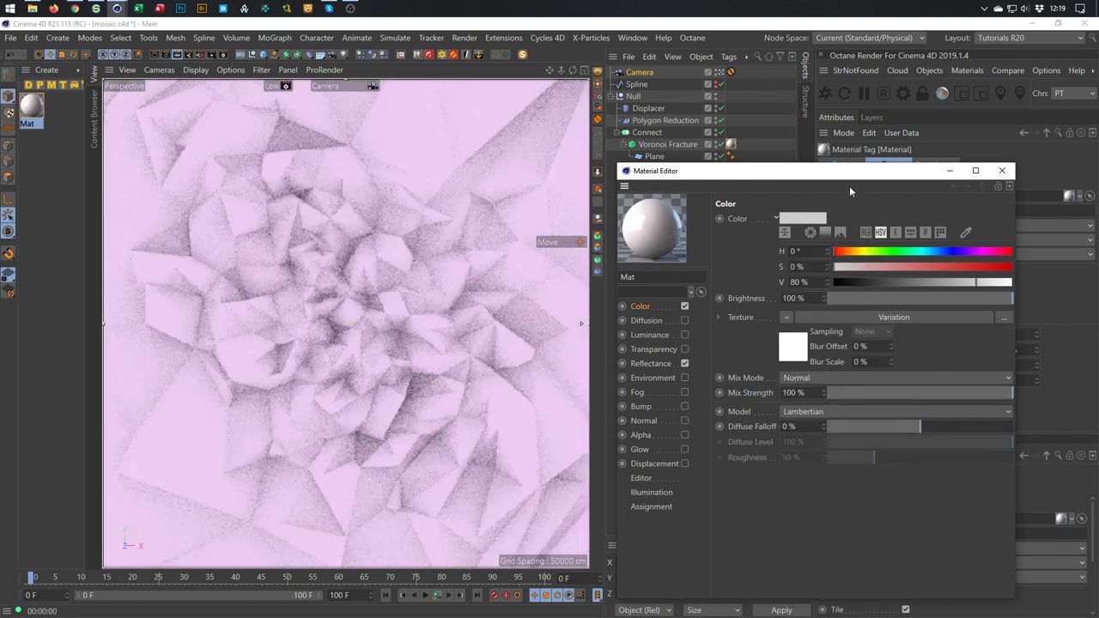
left_click_drag(839, 173, 773, 149)
left_click(732, 333)
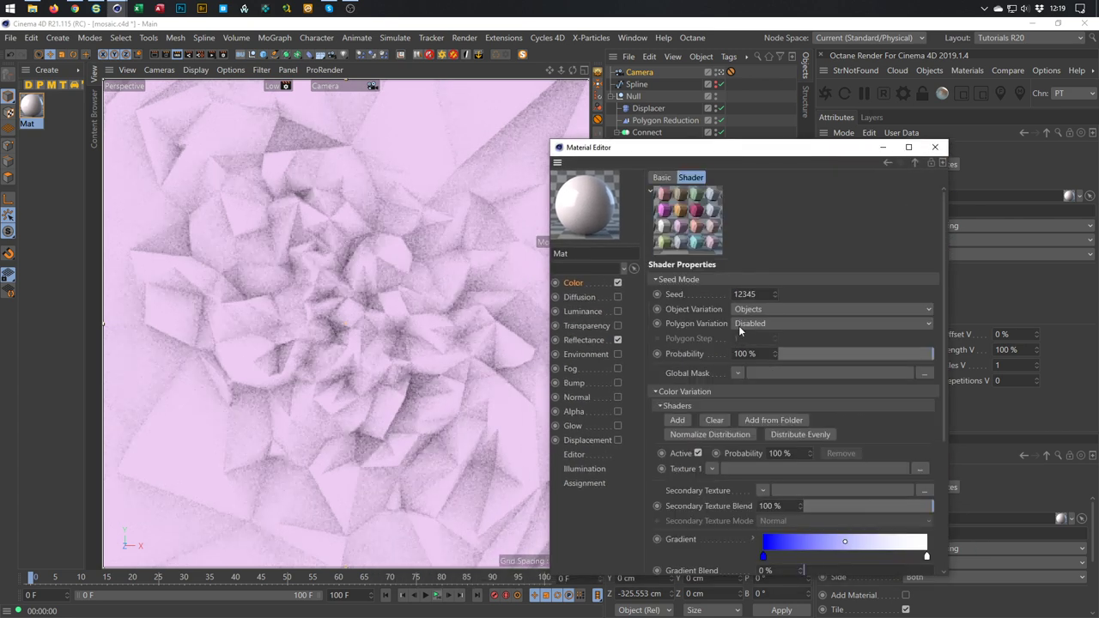
left_click(731, 324)
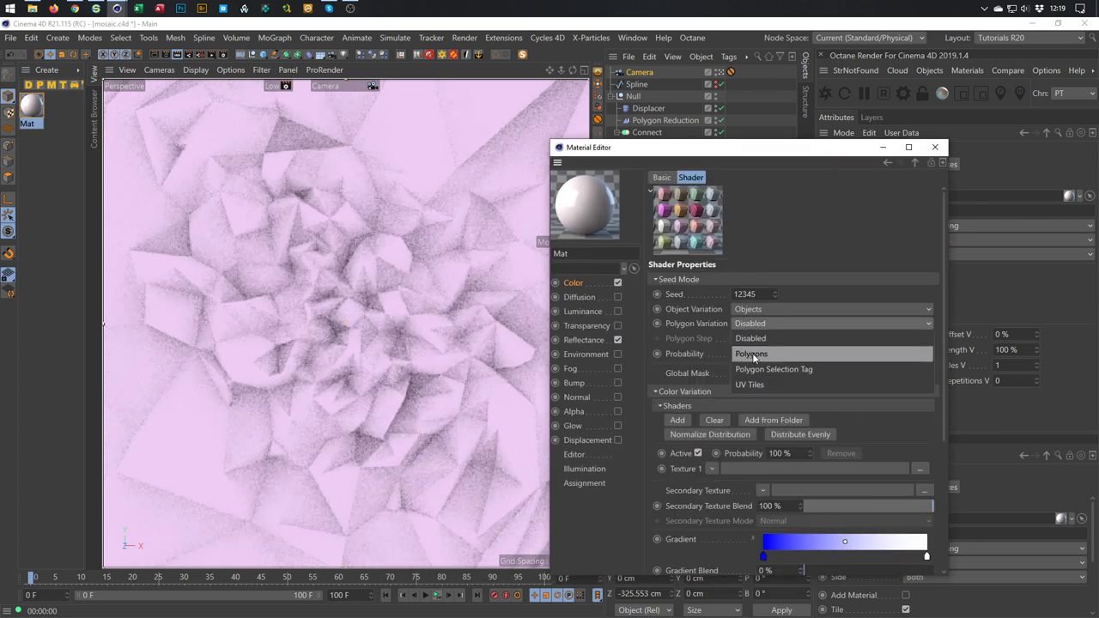
left_click(752, 355)
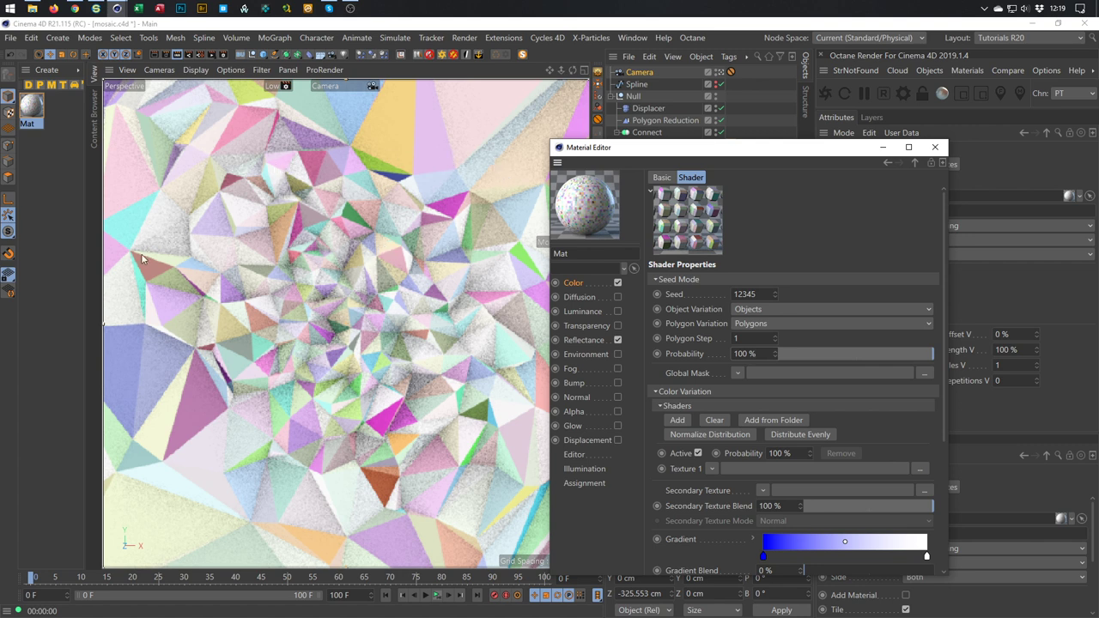
- Step the Variation seed up to 12346 and enlarge the Material Editor
left_click_drag(767, 157, 814, 134)
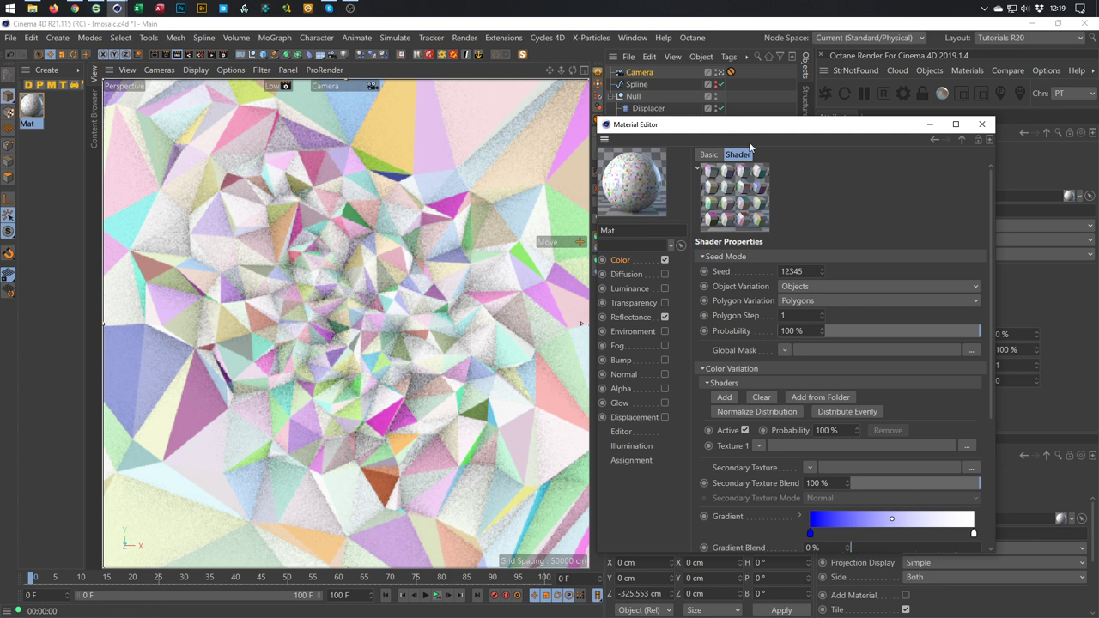
left_click_drag(754, 126, 730, 78)
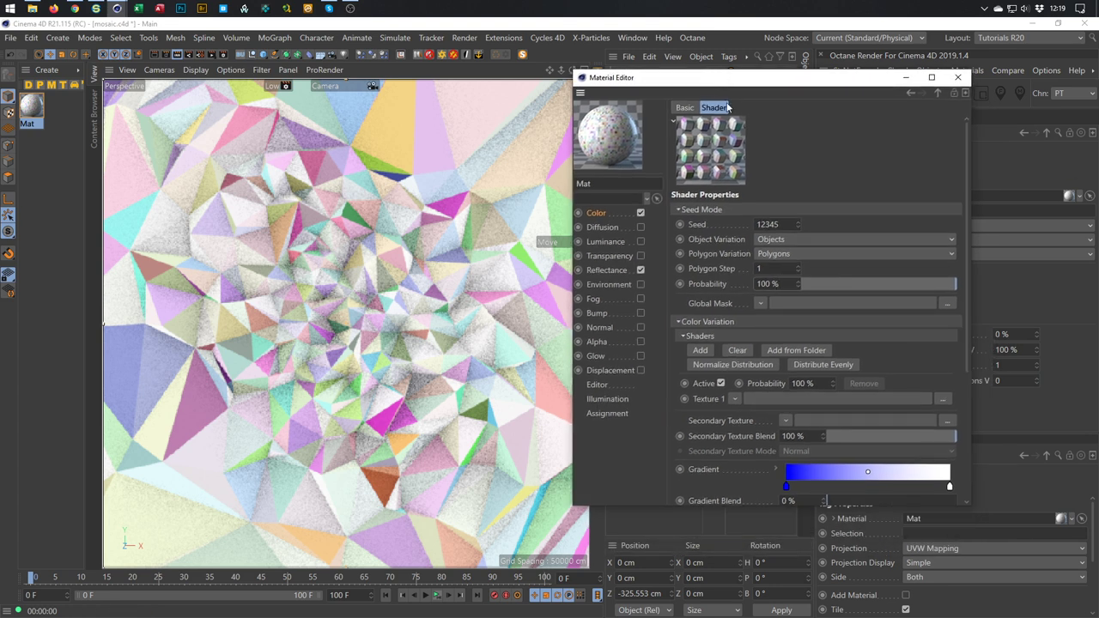
left_click(798, 222)
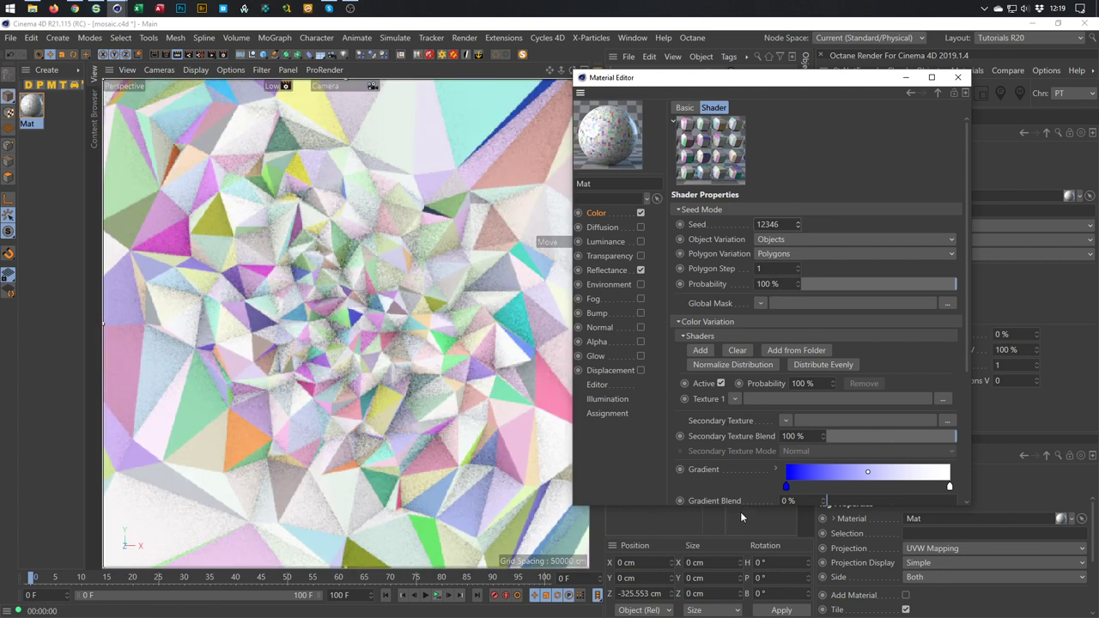
left_click_drag(754, 505, 842, 584)
left_click_drag(969, 389, 972, 507)
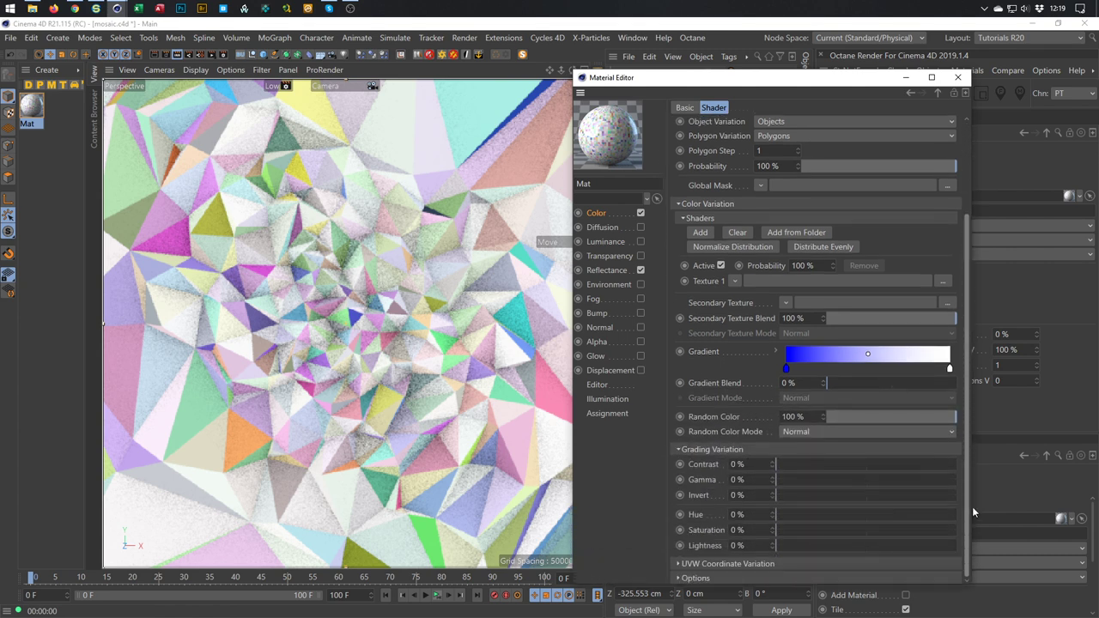
- Expand the Gradient settings and load the Scheme 8 gradient preset
left_click(778, 350)
left_click(797, 496)
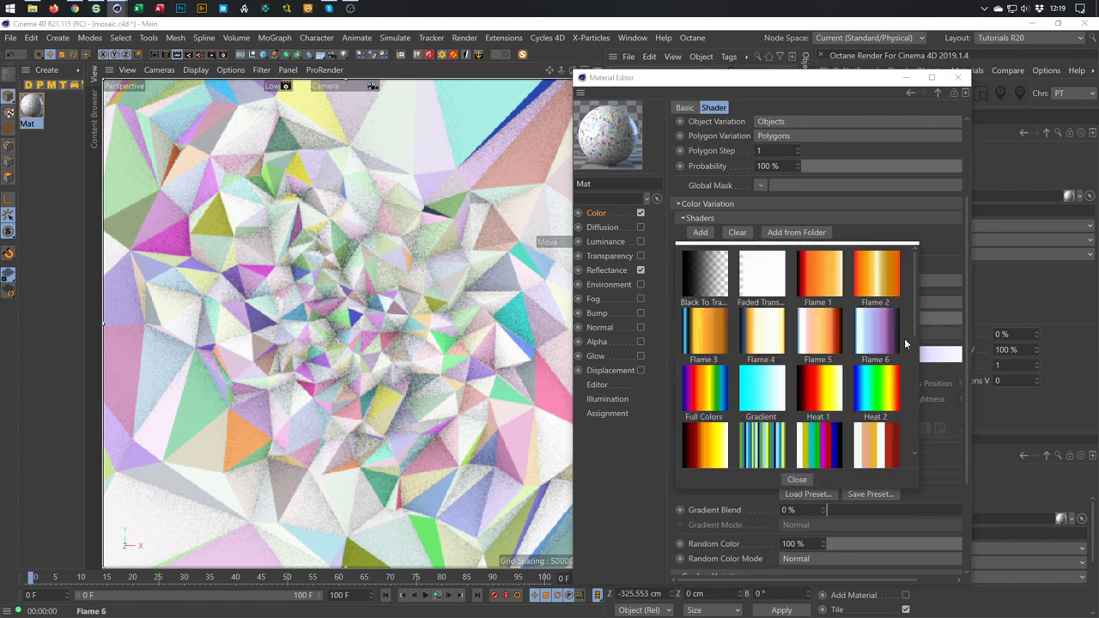
left_click_drag(913, 315, 904, 430)
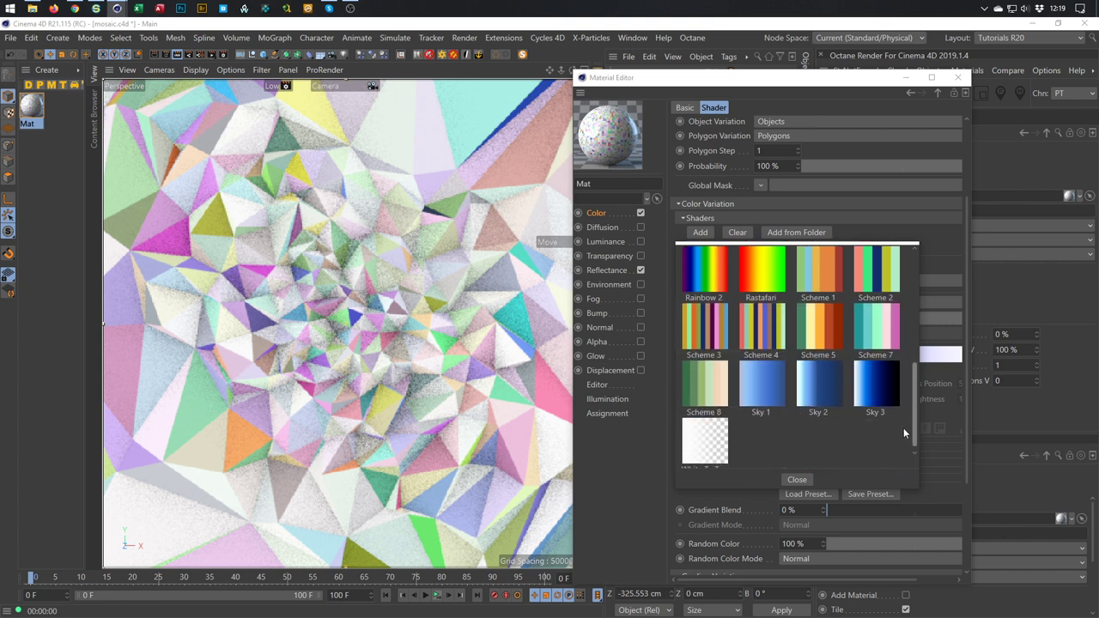
double_click(707, 381)
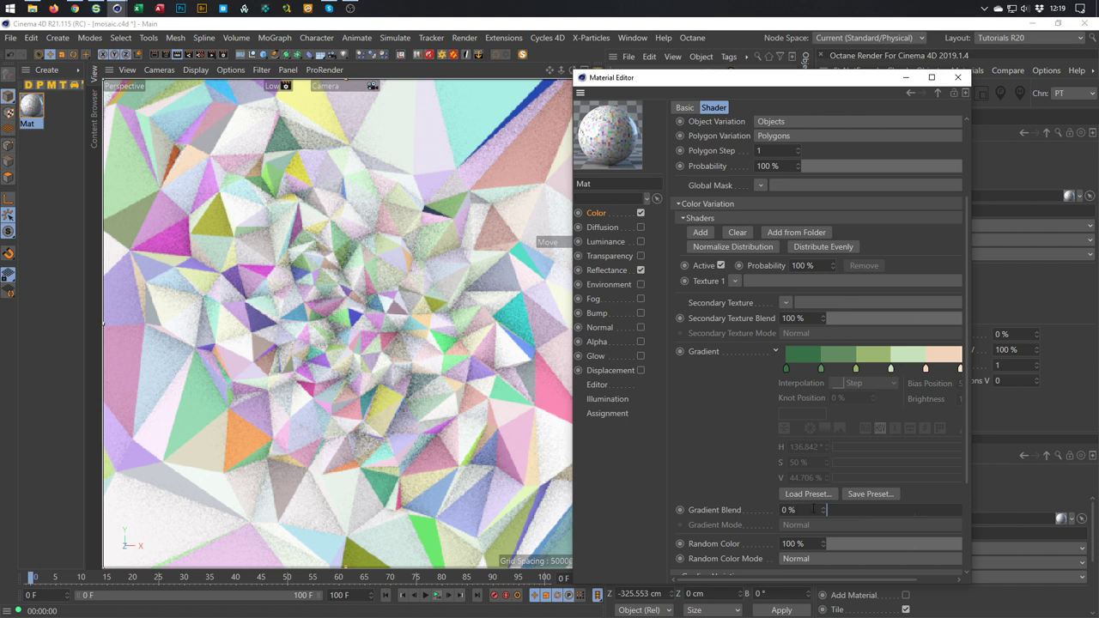
- Set Gradient Blend to 89%, Gradient Mode to Replace, and Random Color to 0%
left_click_drag(831, 513, 983, 505)
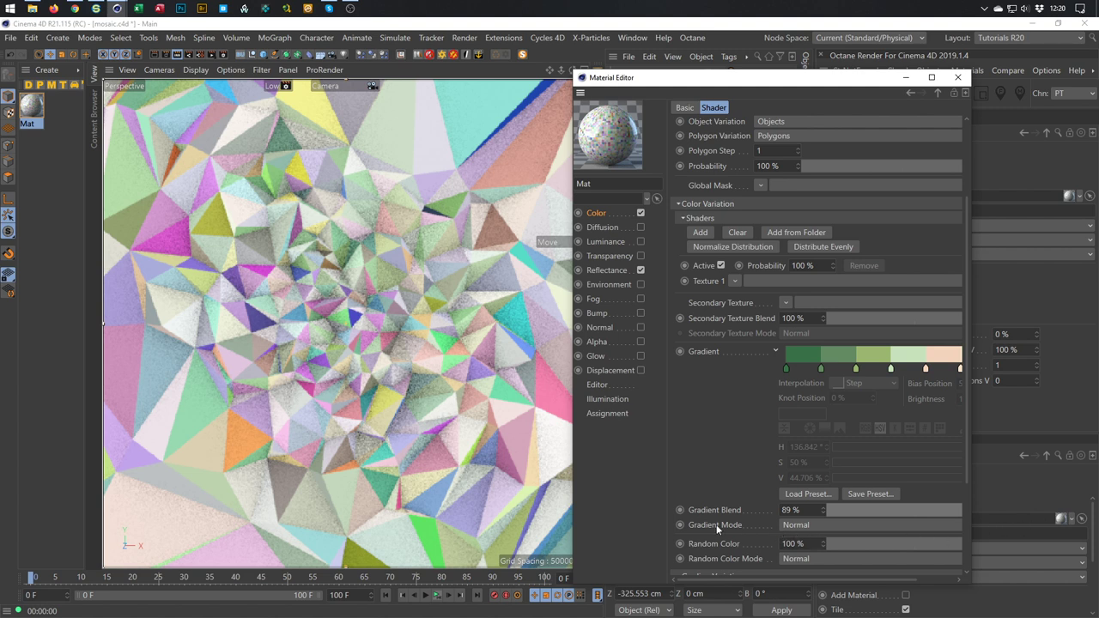
left_click(788, 527)
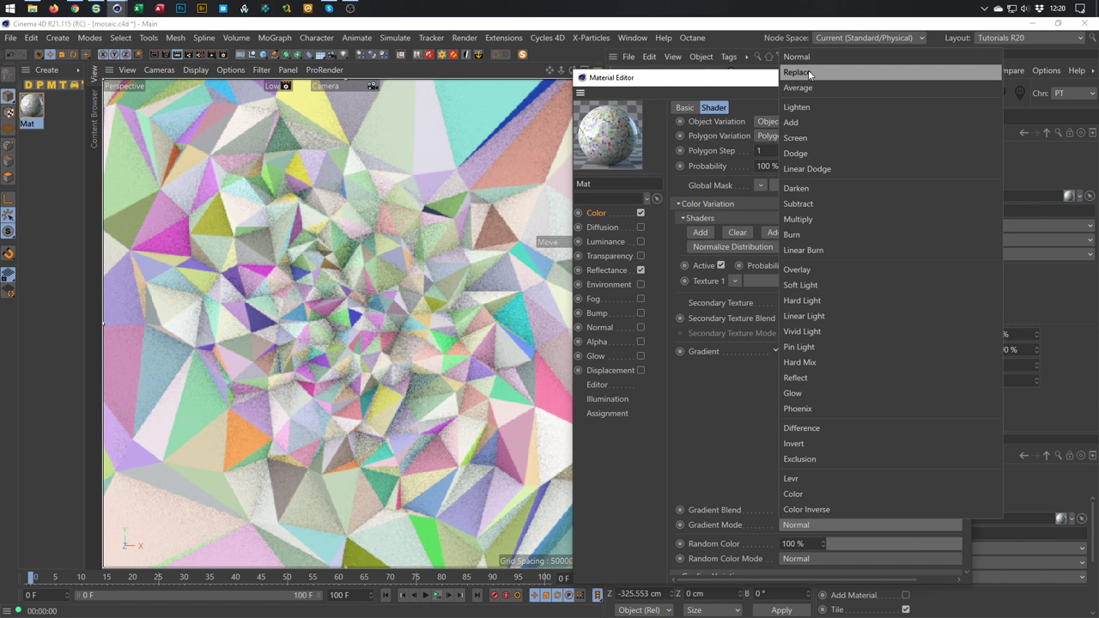
left_click(798, 72)
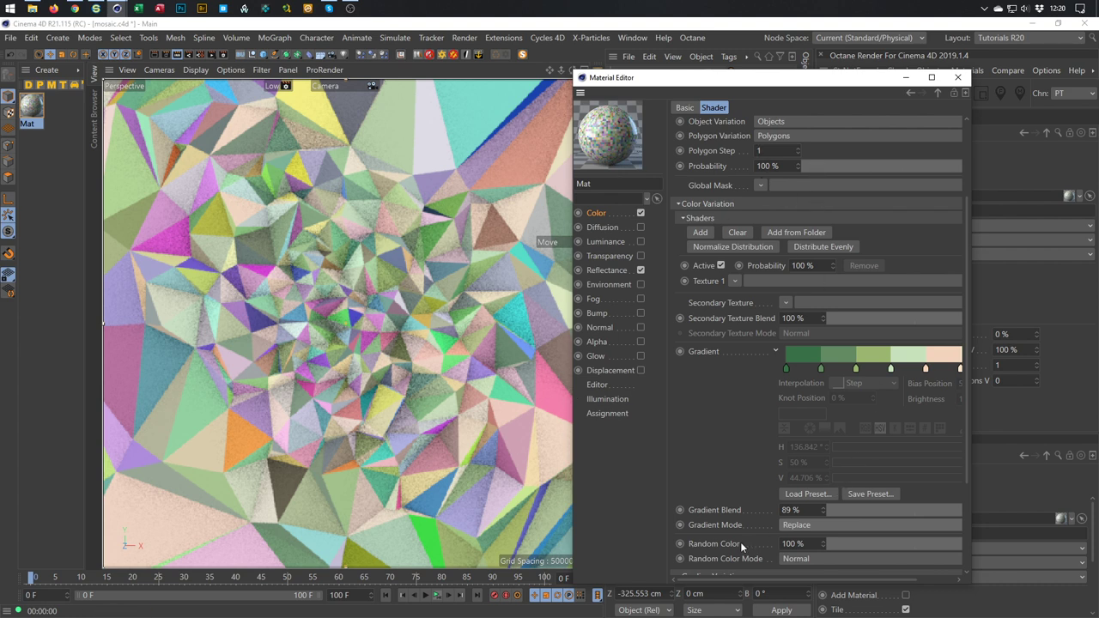
left_click_drag(959, 546, 611, 551)
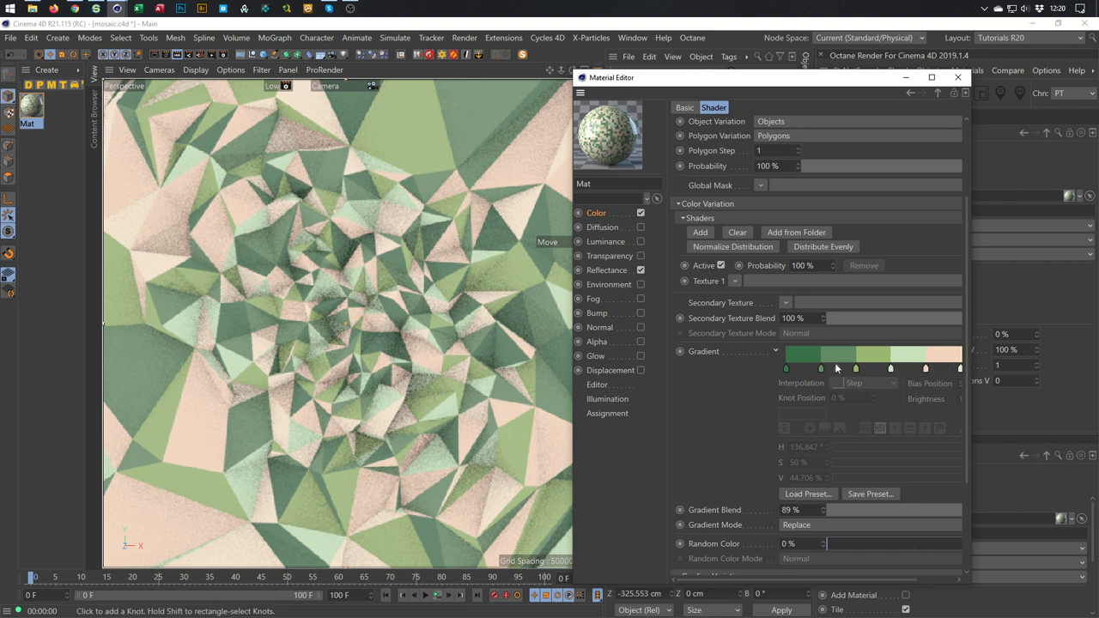
- Widen the Material Editor, remove the second gradient knot, and shift another knot right
left_click_drag(971, 294, 1028, 294)
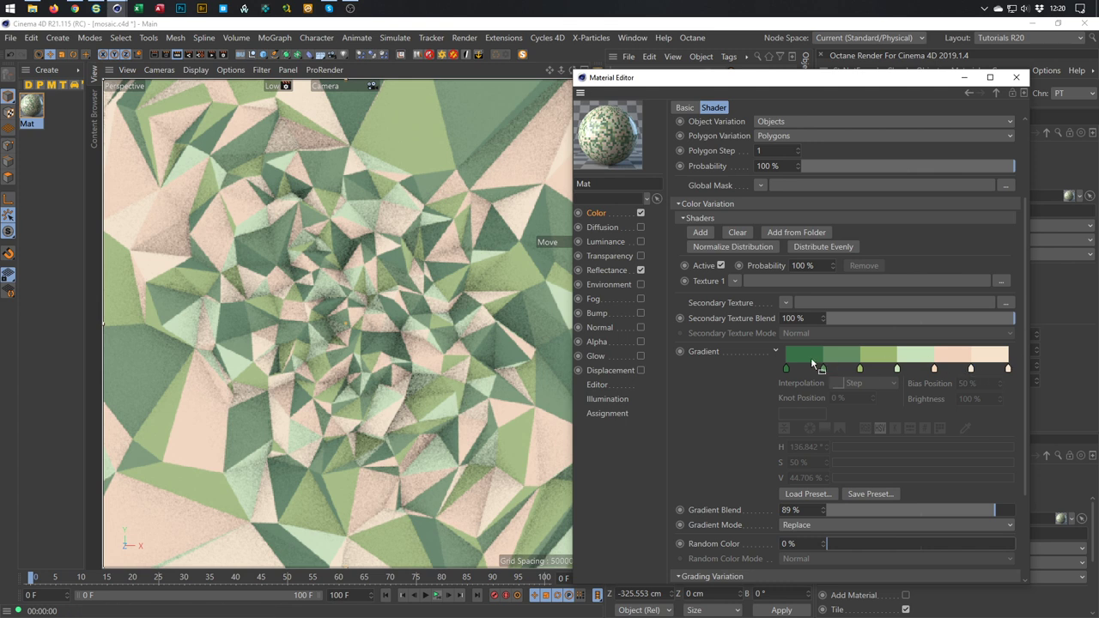
left_click_drag(824, 371, 821, 390)
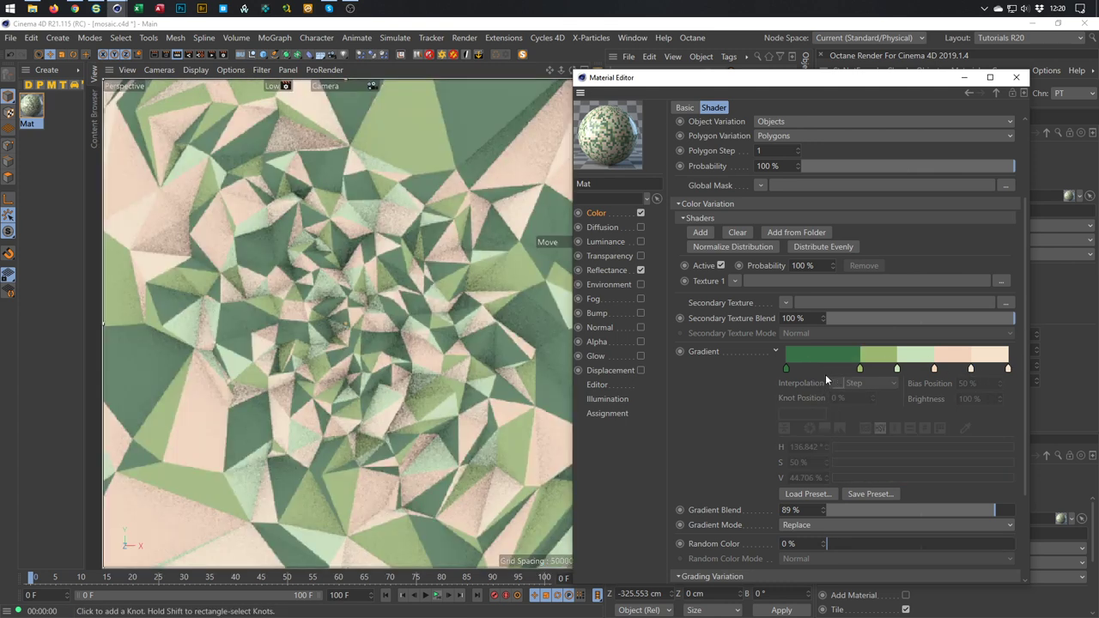
left_click_drag(860, 370, 889, 378)
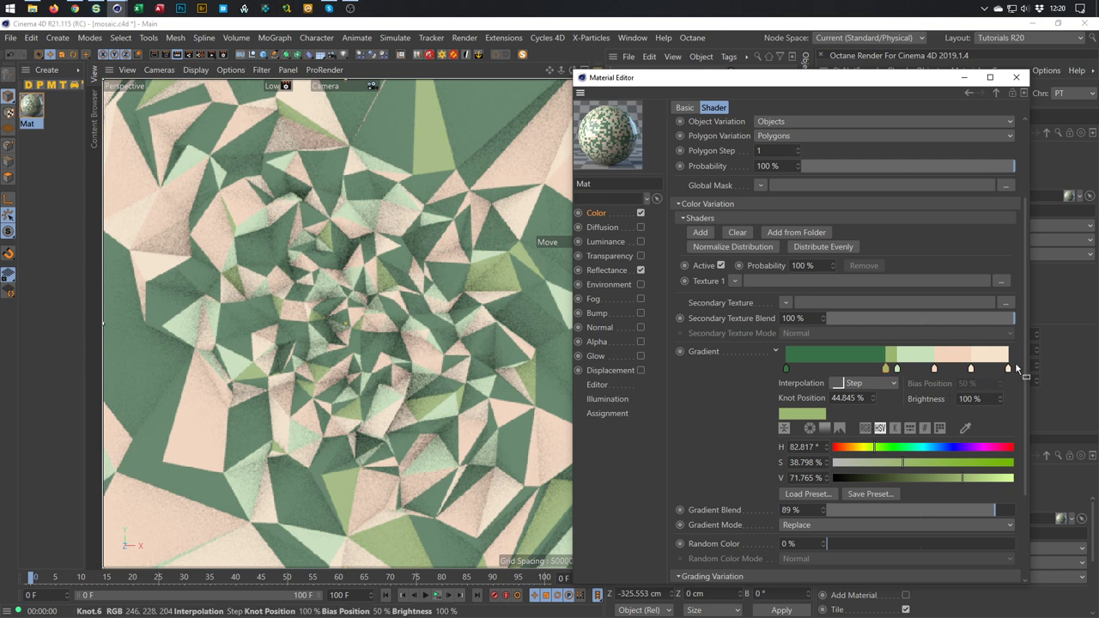
scroll(1009, 368, "up", 1)
scroll(1006, 371, "down", 1)
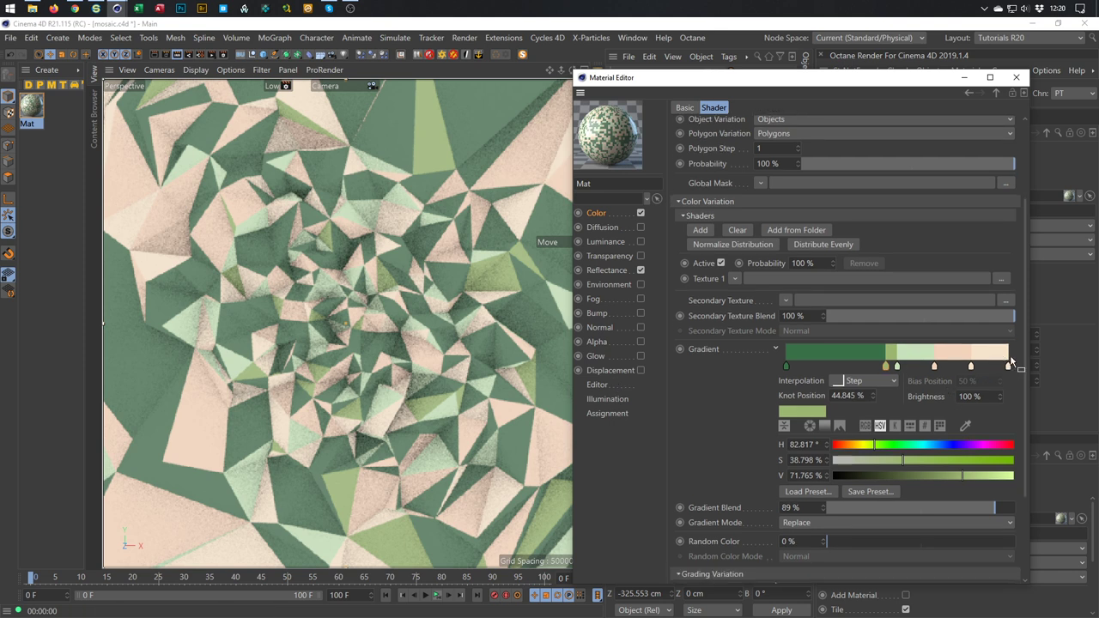
- Move a knot to 24.227%, remove another knot, and shift the pale-green knot to 41.753%
mouse_move(1000, 381)
left_mouse_down()
mouse_move(859, 384)
mouse_move(897, 366)
mouse_move(971, 366)
left_mouse_up()
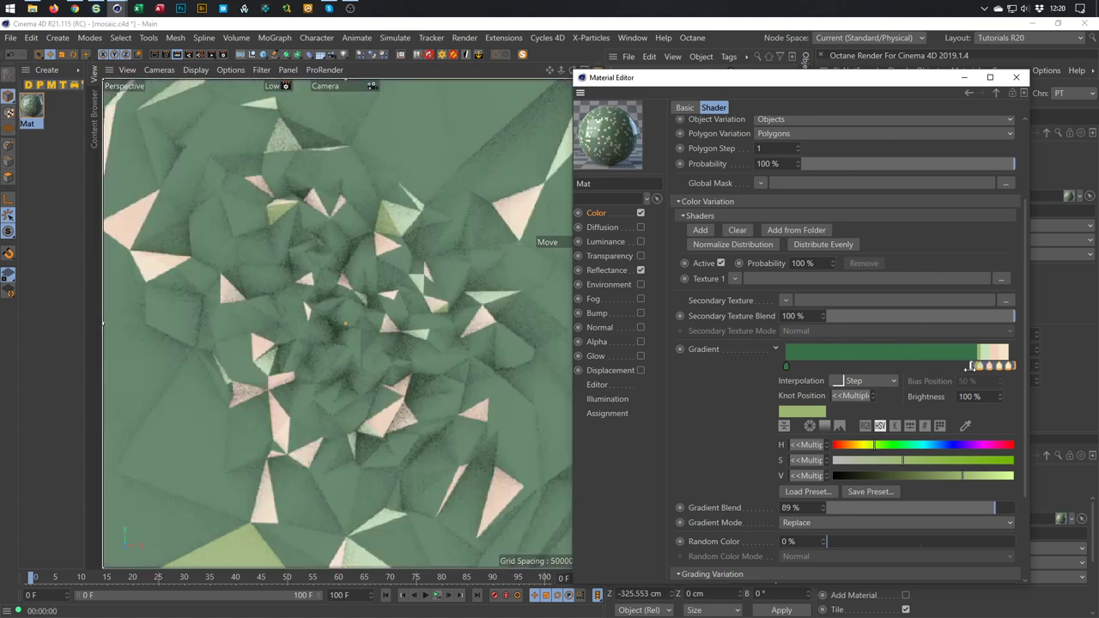
left_click_drag(972, 366, 866, 366)
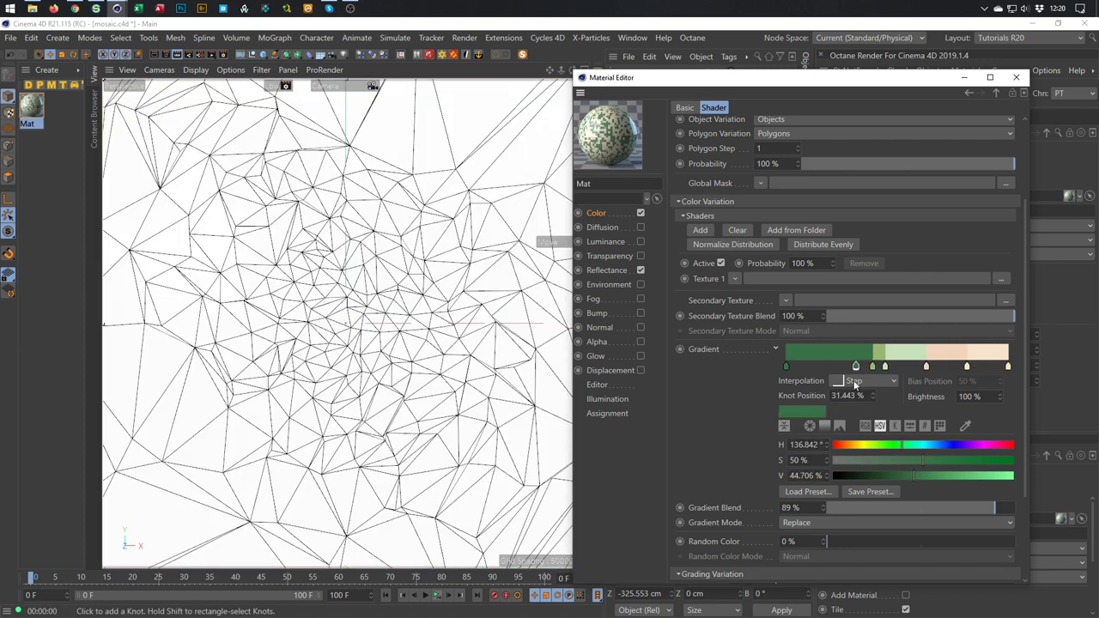
left_click(885, 369)
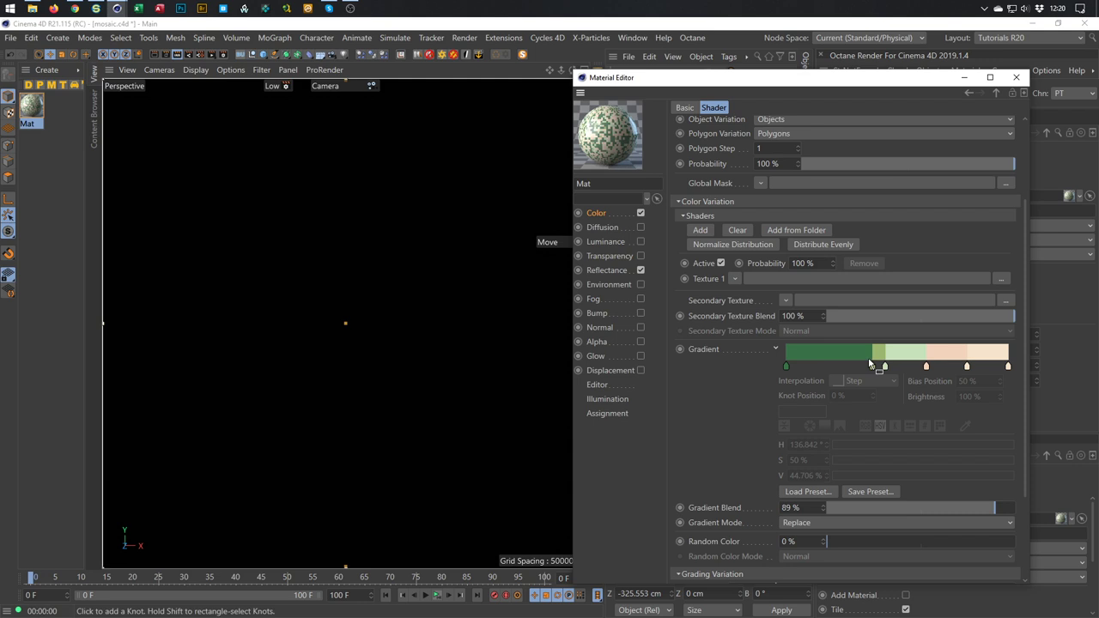
left_click_drag(873, 368, 840, 367)
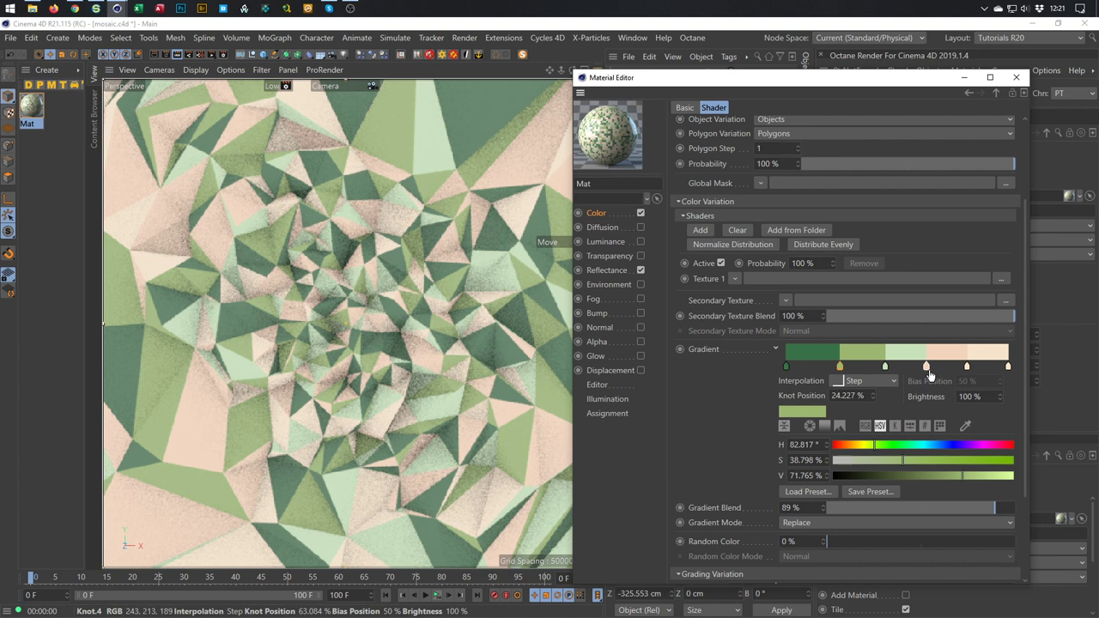
left_click_drag(967, 367, 982, 442)
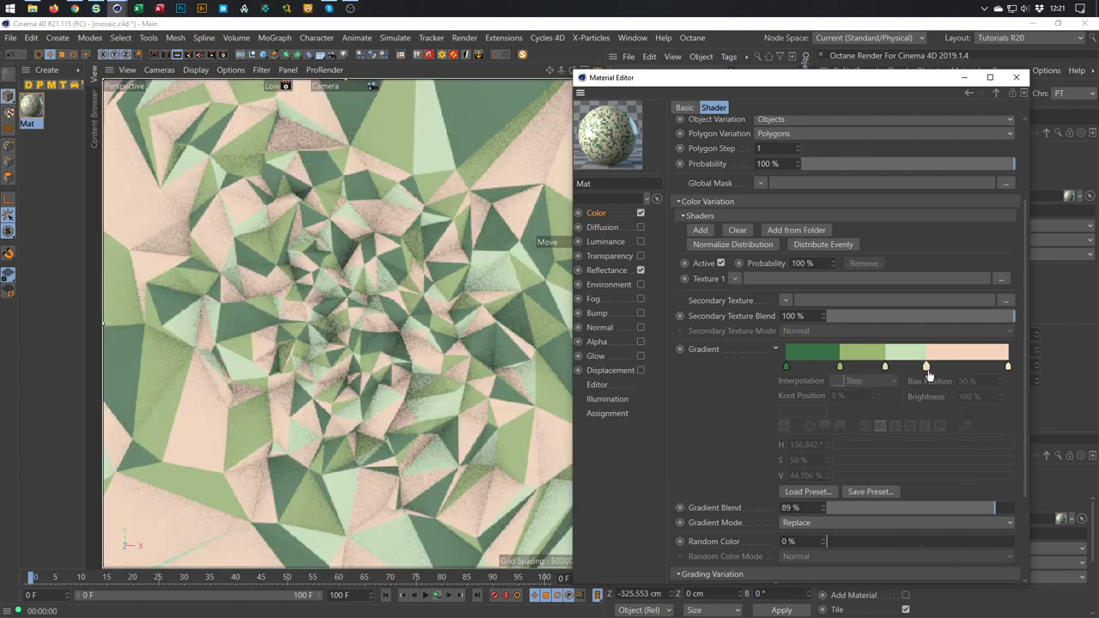
left_click_drag(928, 368, 879, 369)
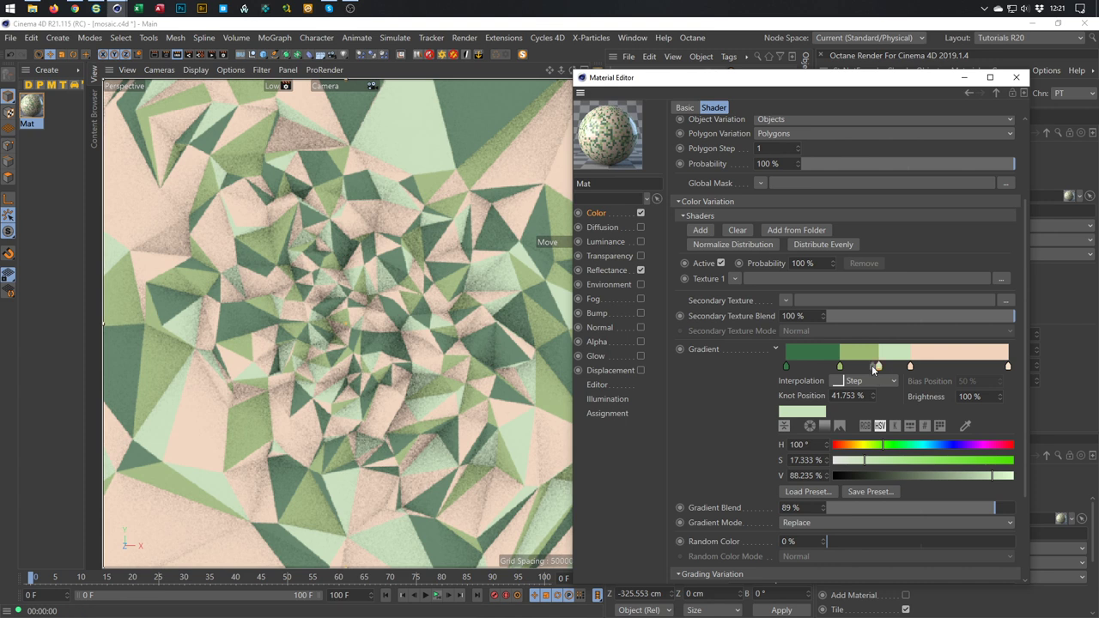
- Set the Glossy reflectance layer's Reflection Strength from 80% to 100%
left_click(610, 270)
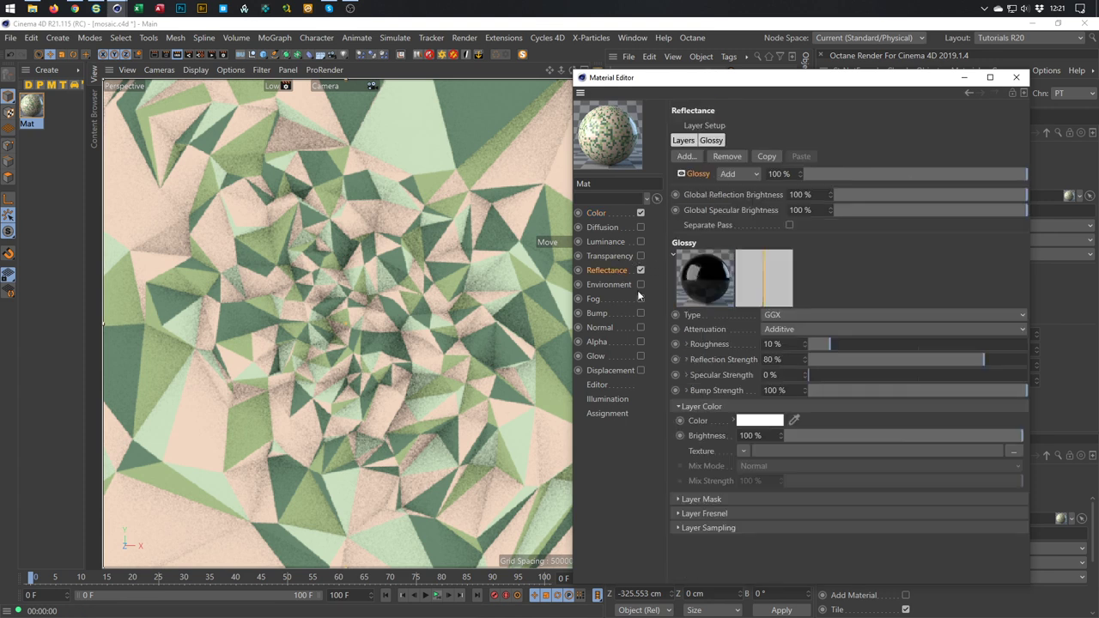
left_click_drag(989, 366, 1030, 366)
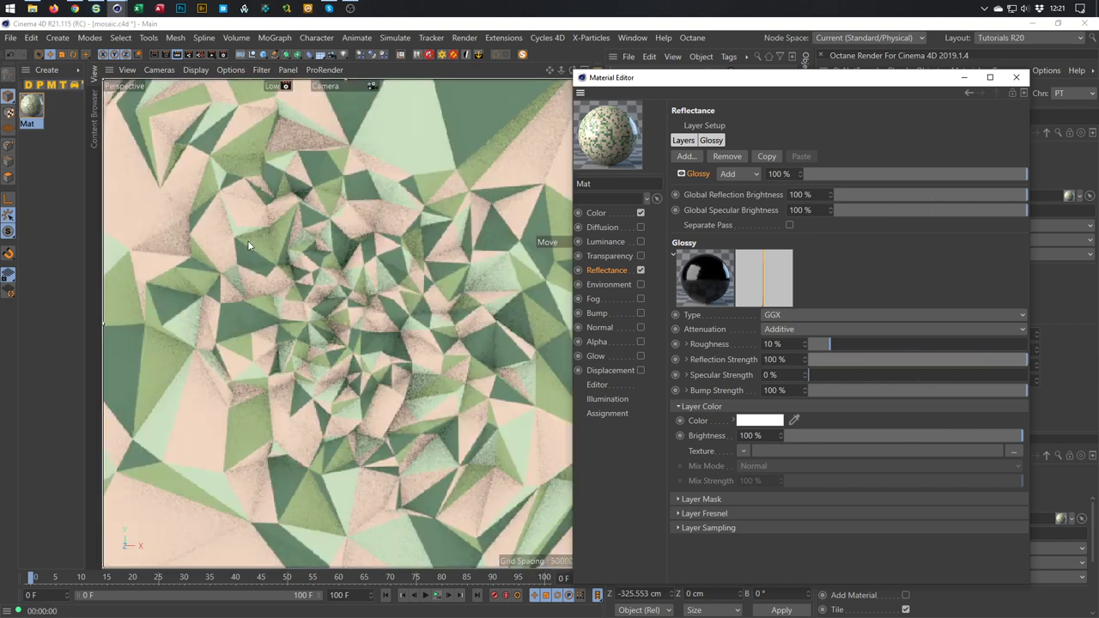
left_click_drag(758, 83, 425, 469)
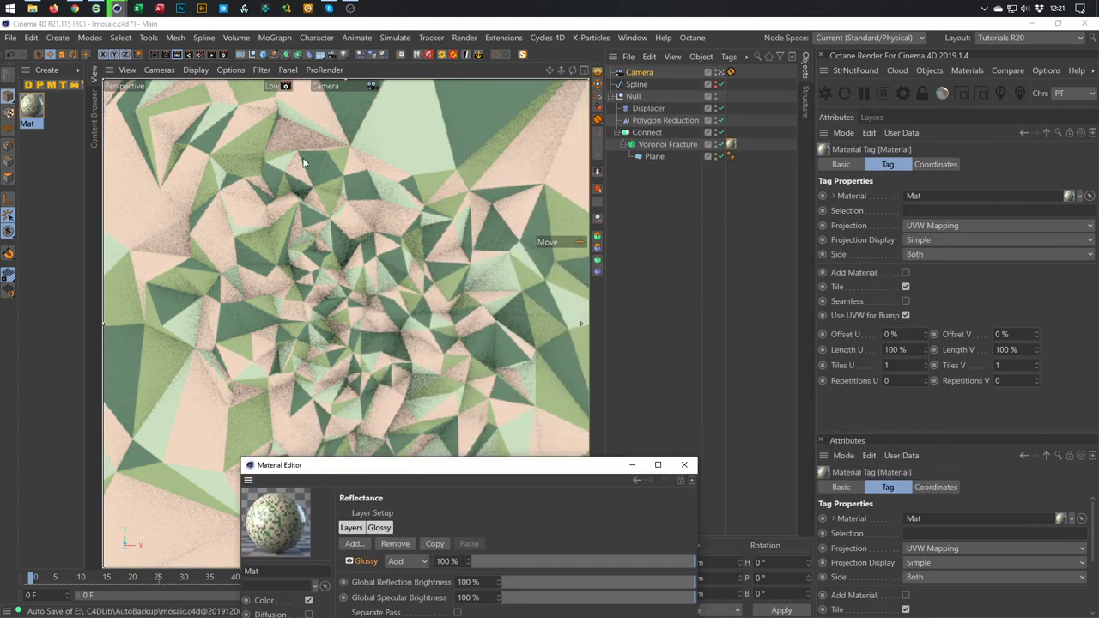
- Activate the Low GI render setting, switch its Physical sampler to Fixed, and close the window
key("ctrl+b")
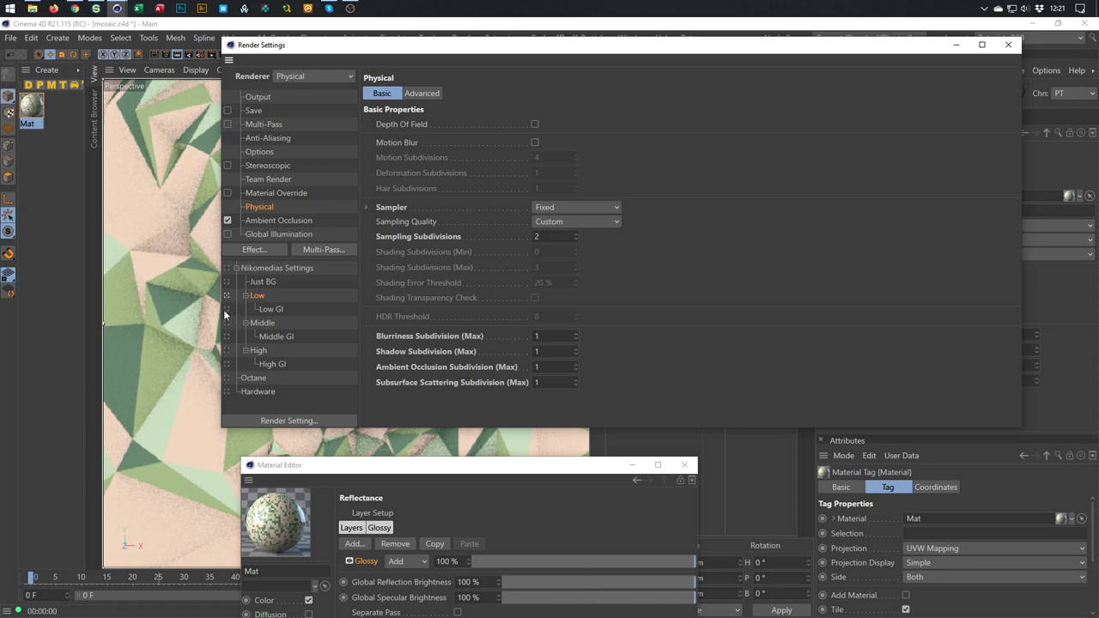
left_click(226, 310)
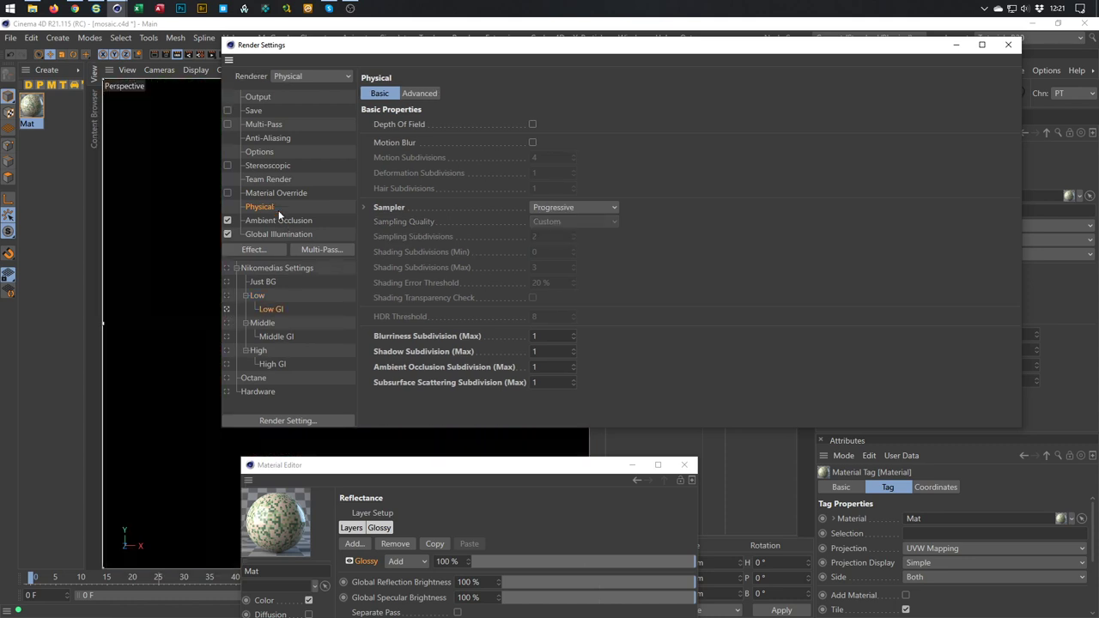
left_click(573, 208)
left_click(550, 221)
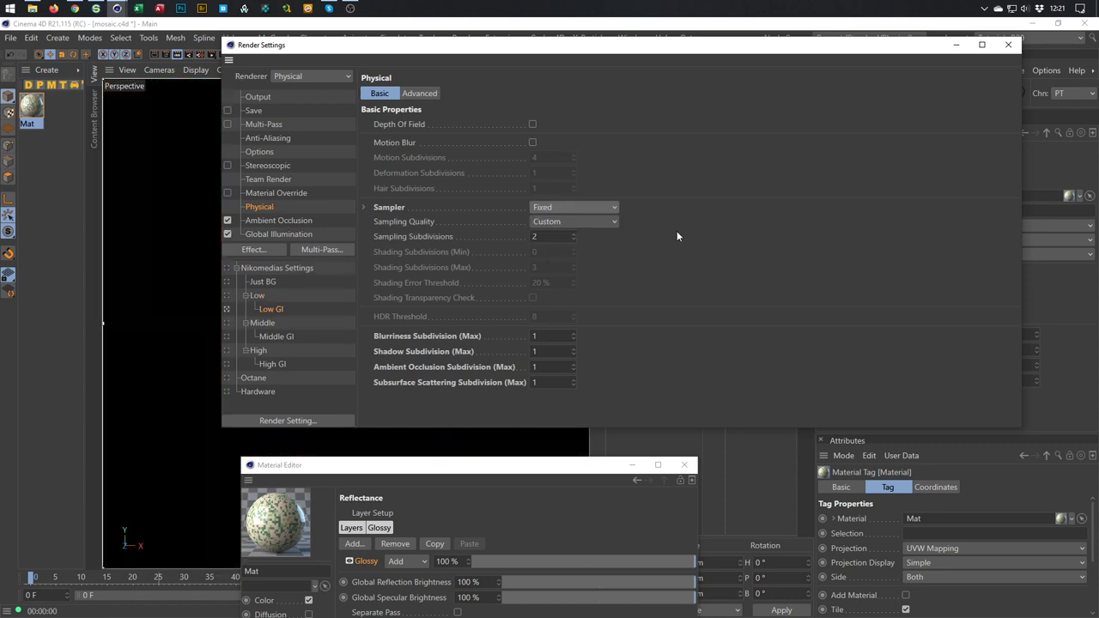
left_click(1008, 45)
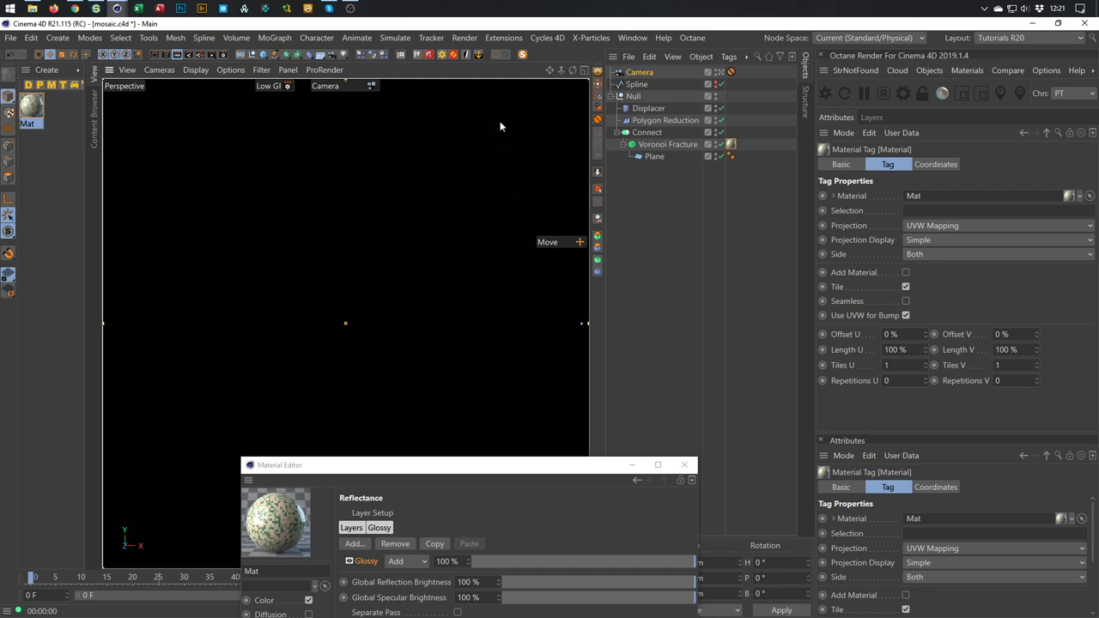
- Add the Nikomedias Scene Rig Ultimate and uncheck Floor Seen in Editor, Floor Seen by Reflection and Background On
left_click(418, 54)
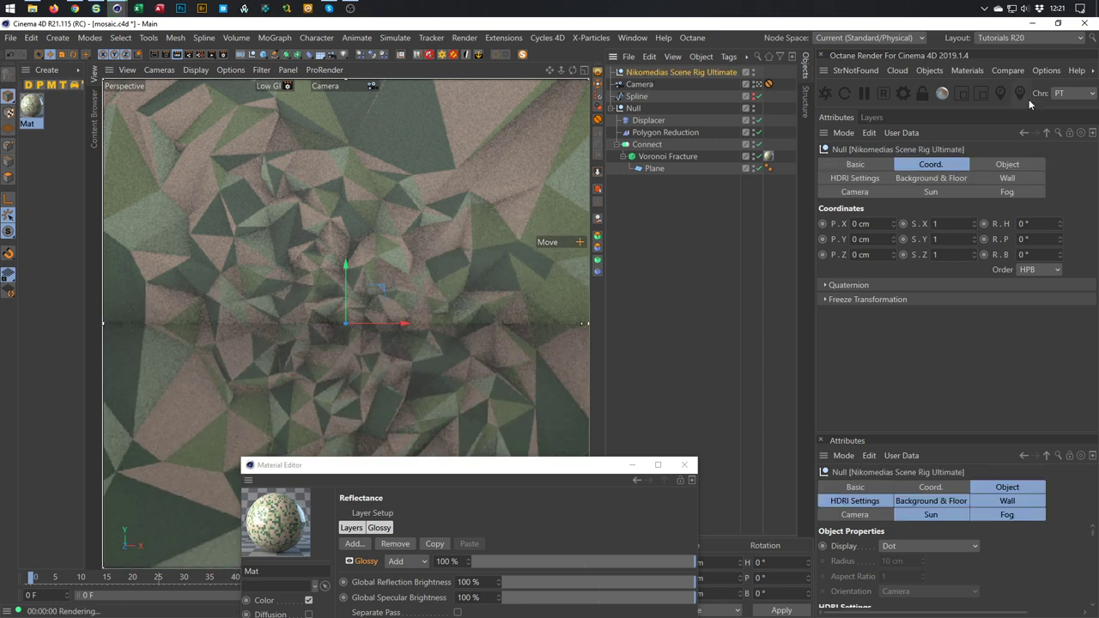
left_click(928, 178)
left_click(874, 223)
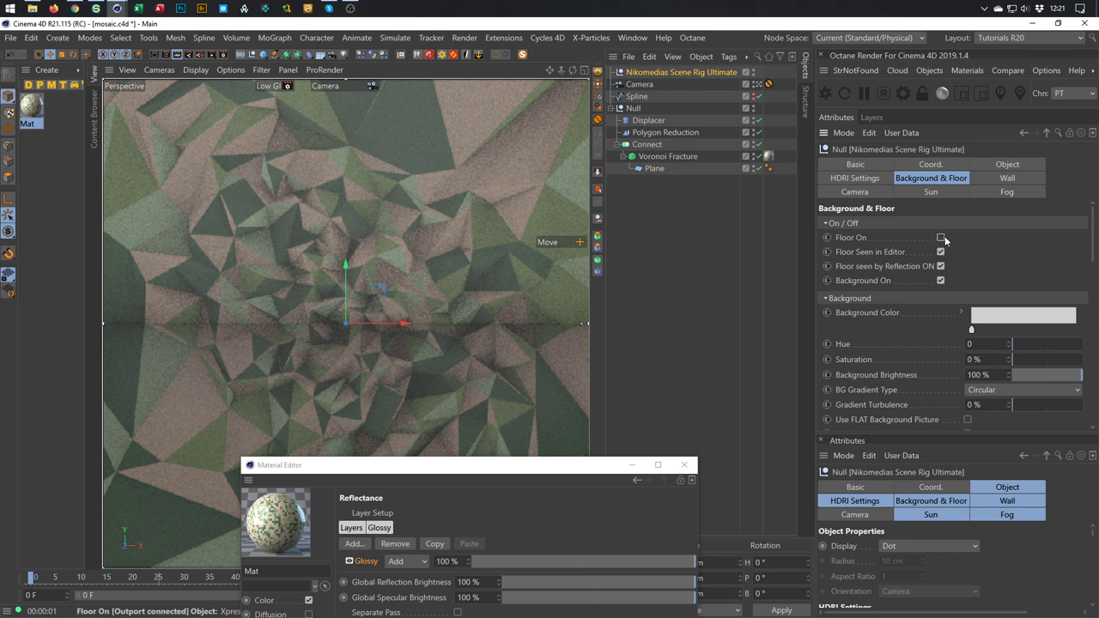
left_click(940, 251)
left_click(940, 266)
left_click(941, 281)
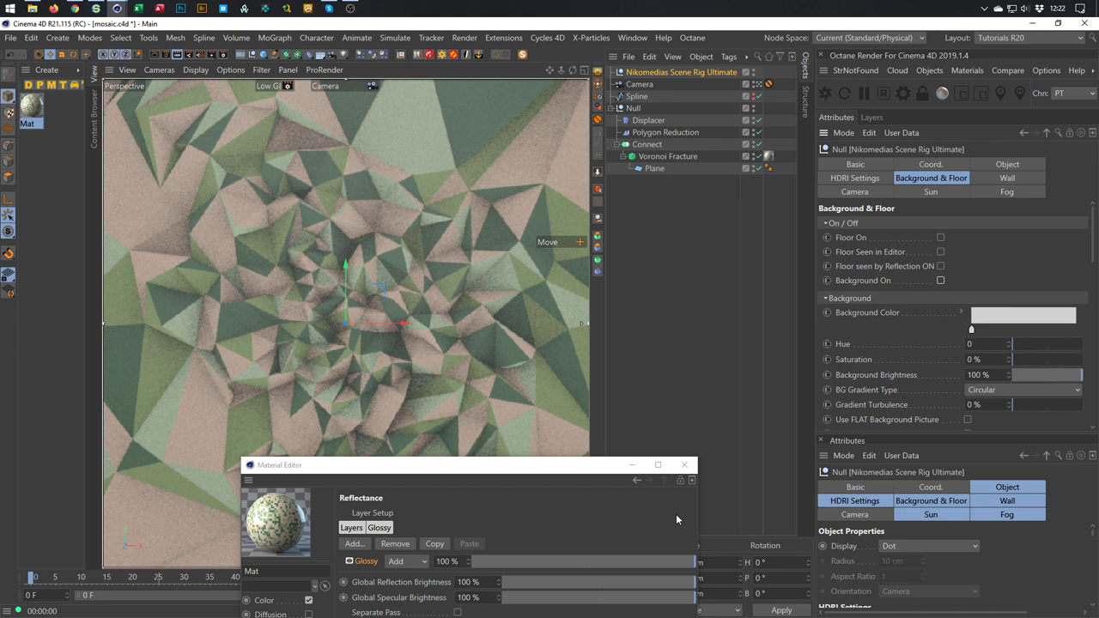
left_click_drag(578, 467, 684, 198)
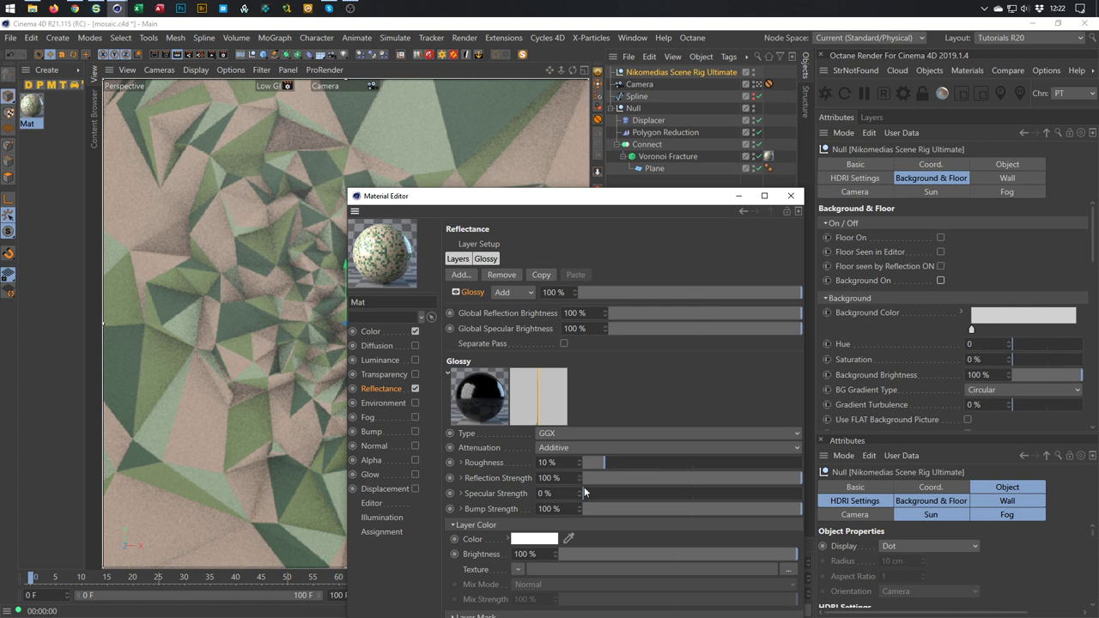
- Park the Material Editor window along the bottom edge, clearing the viewport and rig attributes
left_click_drag(619, 195, 889, 160)
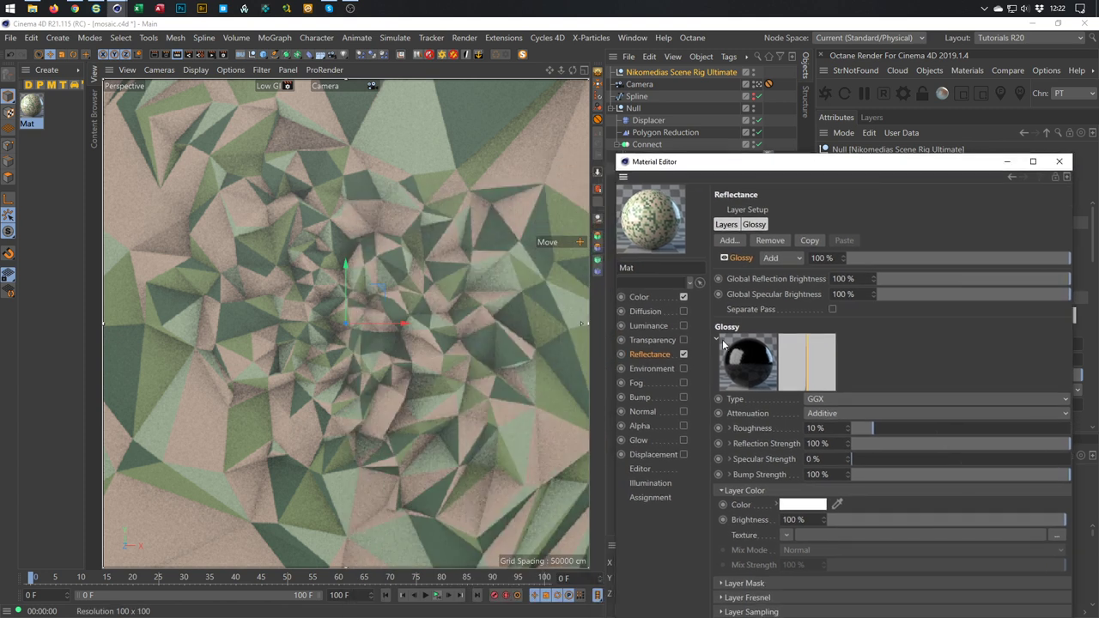
left_click(582, 325)
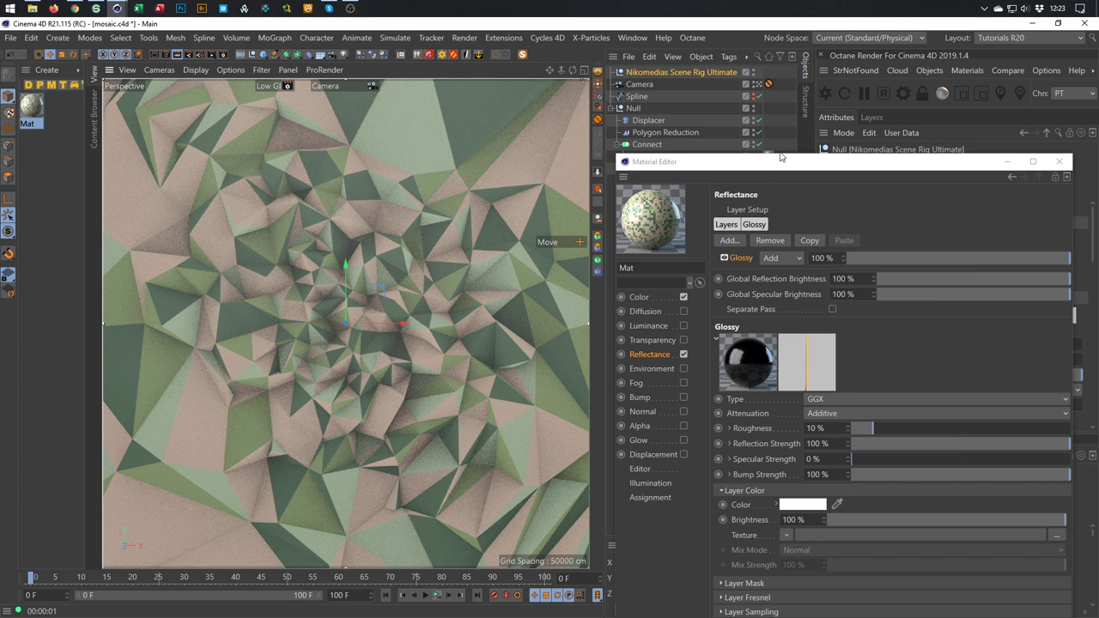
left_click_drag(773, 166, 431, 116)
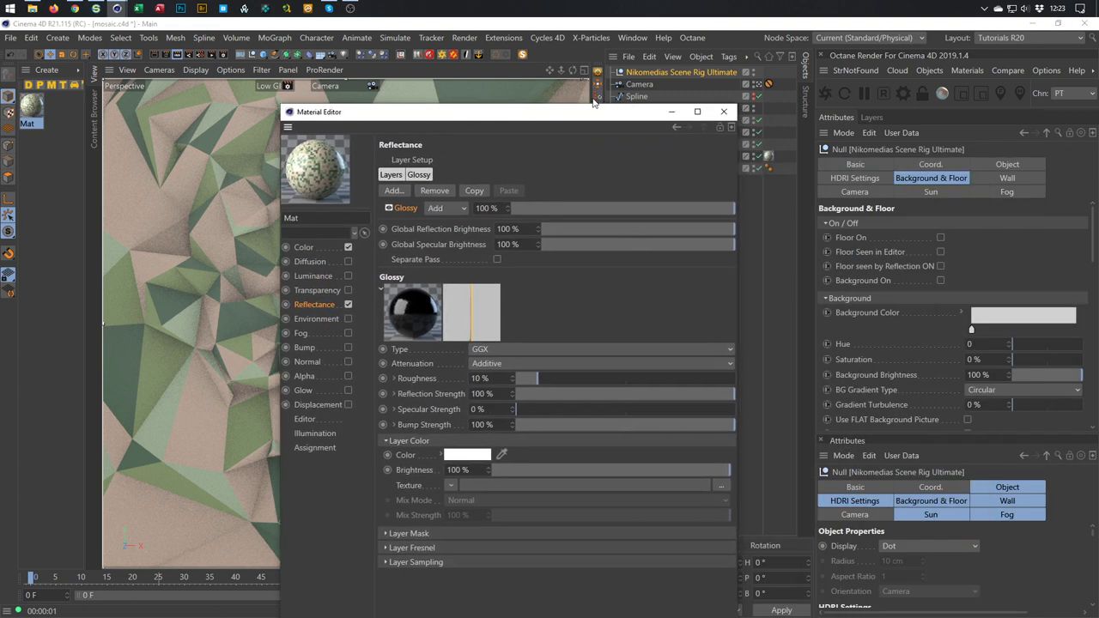
left_click_drag(623, 120, 644, 462)
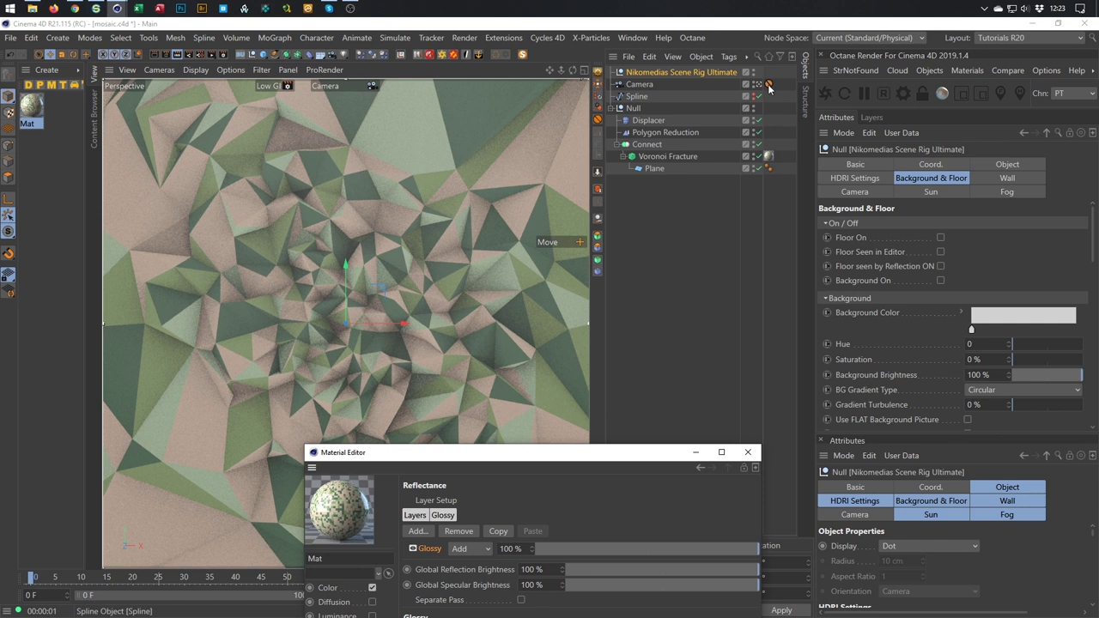
- Load 10-Shiodome_Stairs_3k.hdr from the Content Browser into the scene rig's HDRI File
left_click(1000, 165)
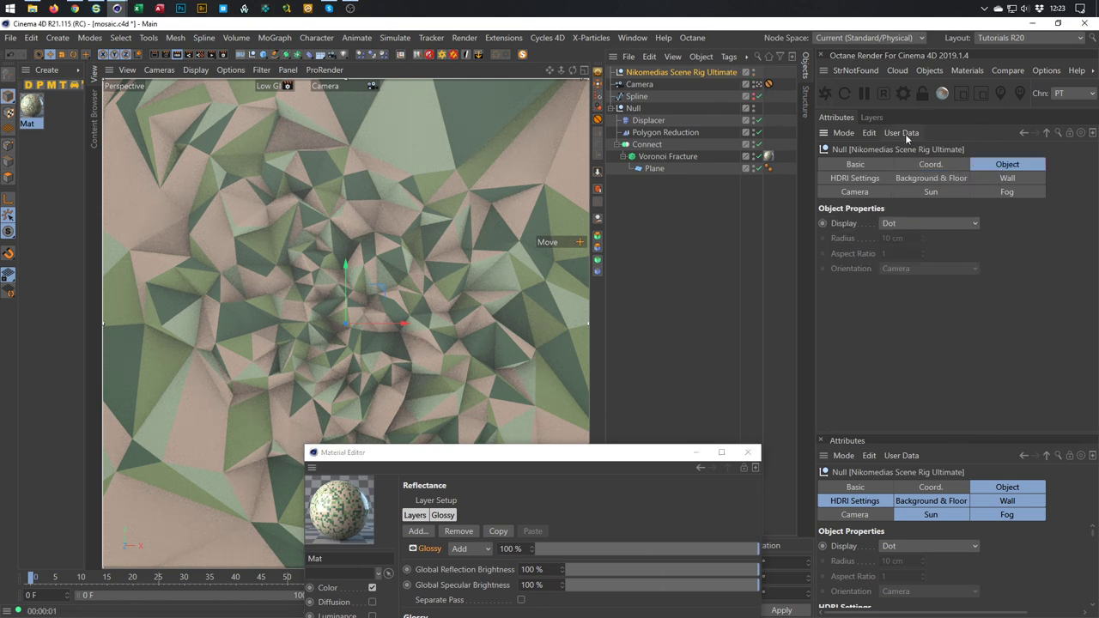
left_click(853, 178)
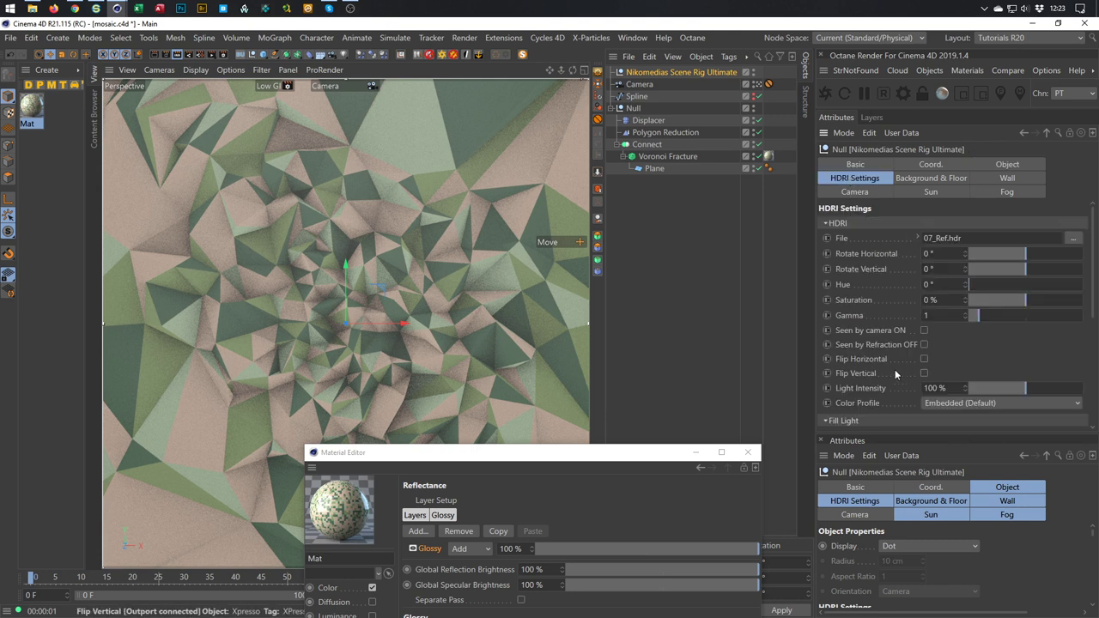
key("shift+F8")
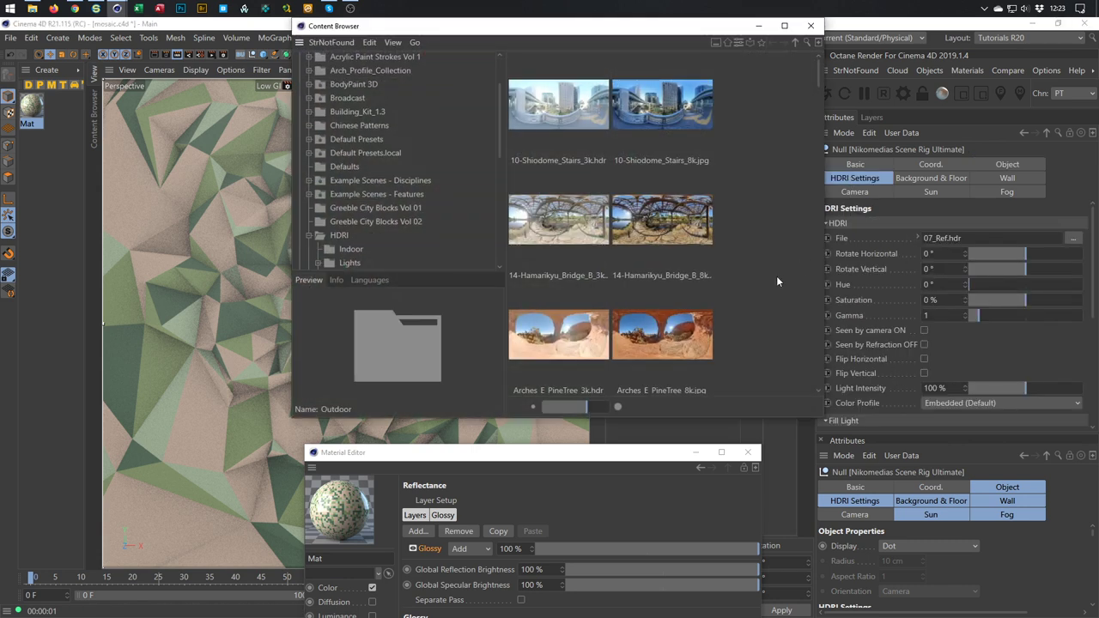
left_click_drag(821, 77, 789, 49)
left_click(550, 110)
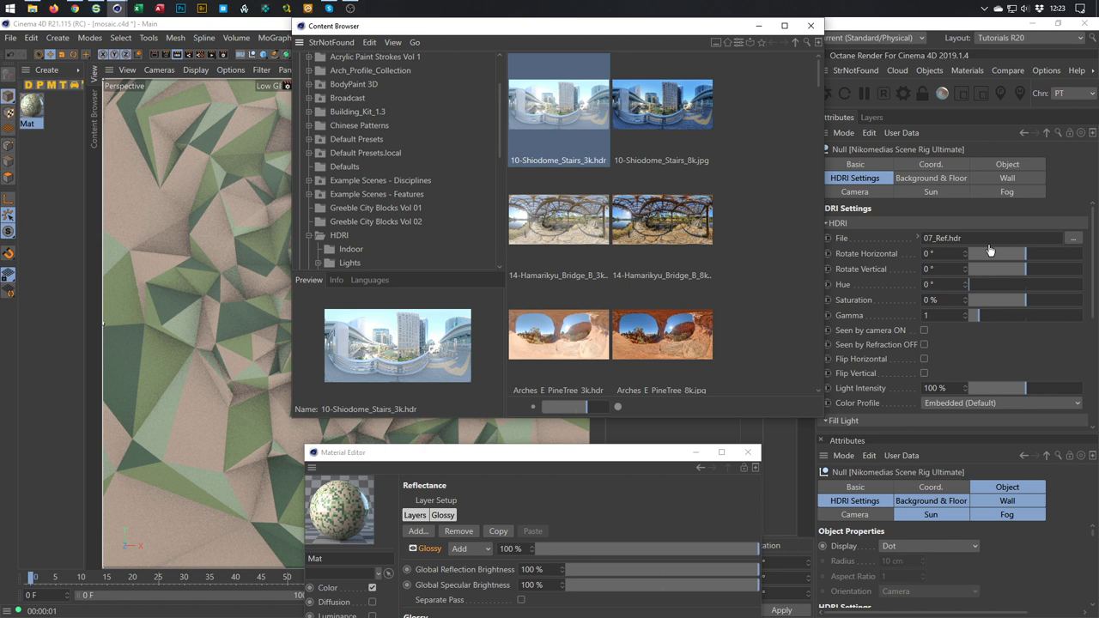
left_click_drag(998, 265, 987, 239)
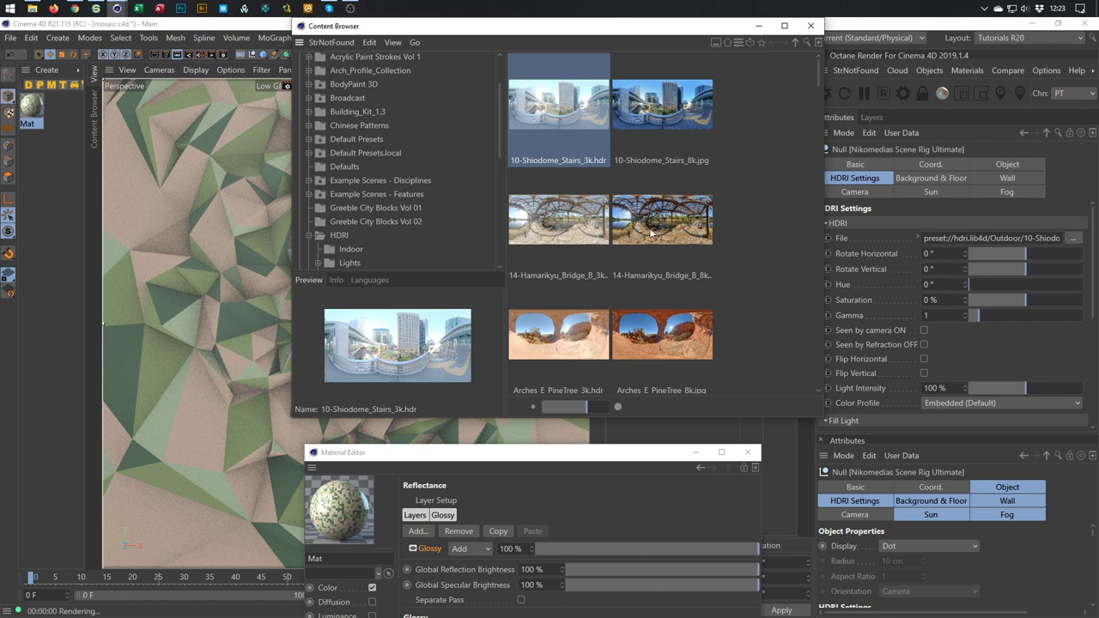
left_click_drag(542, 37, 735, 294)
- Rotate the HDRI horizontally to 148° and set Reflection Brightness to 10%
left_click_drag(1026, 252, 1073, 255)
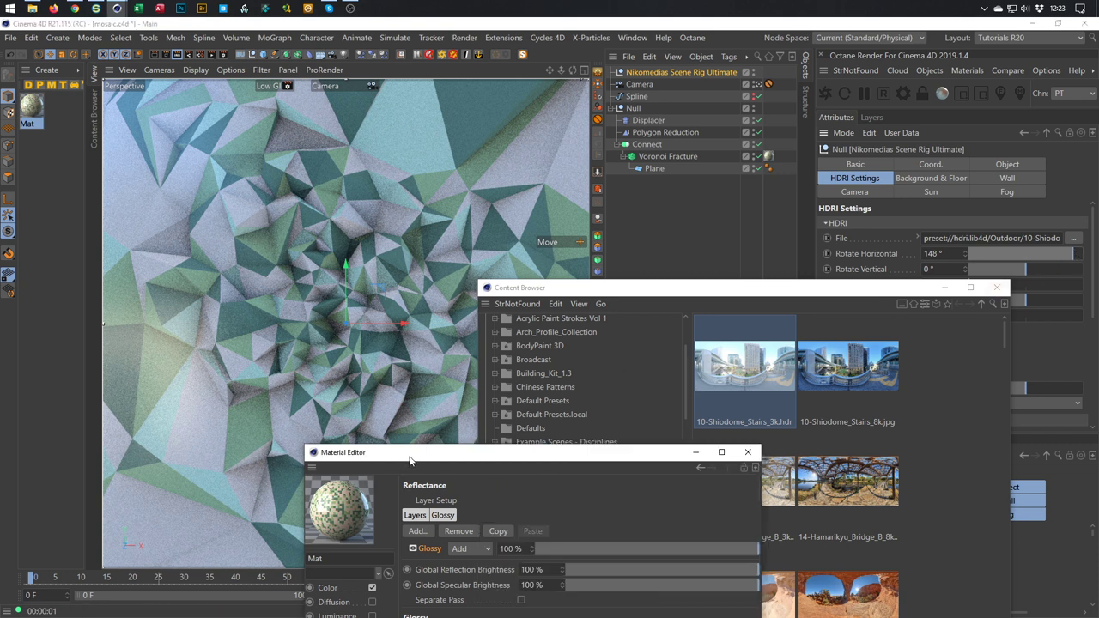
left_click_drag(788, 293, 753, 479)
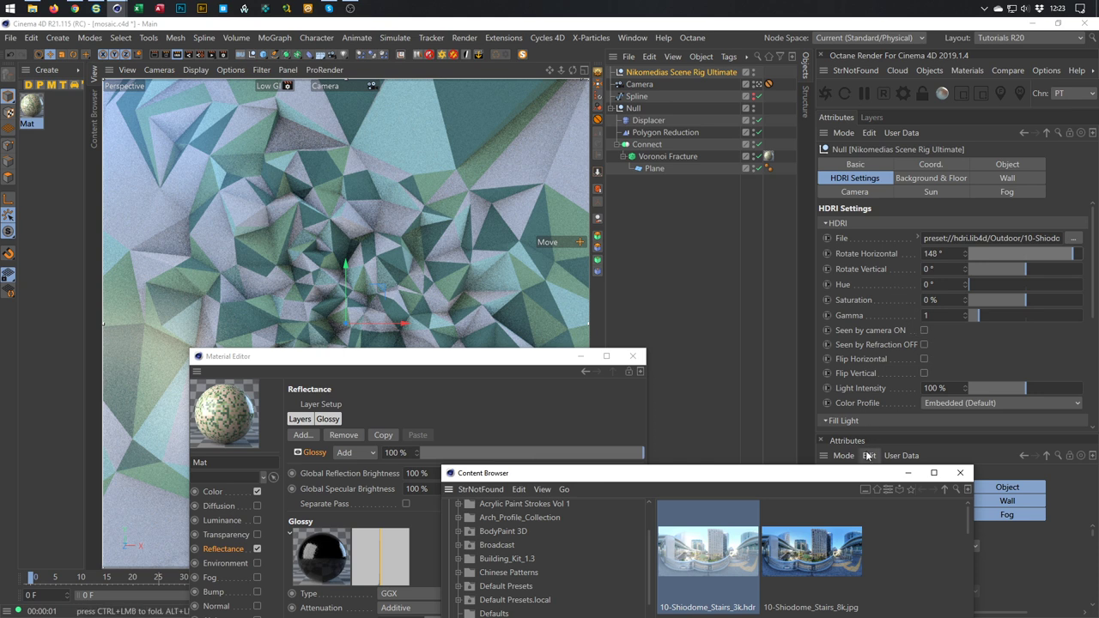
left_click(871, 179)
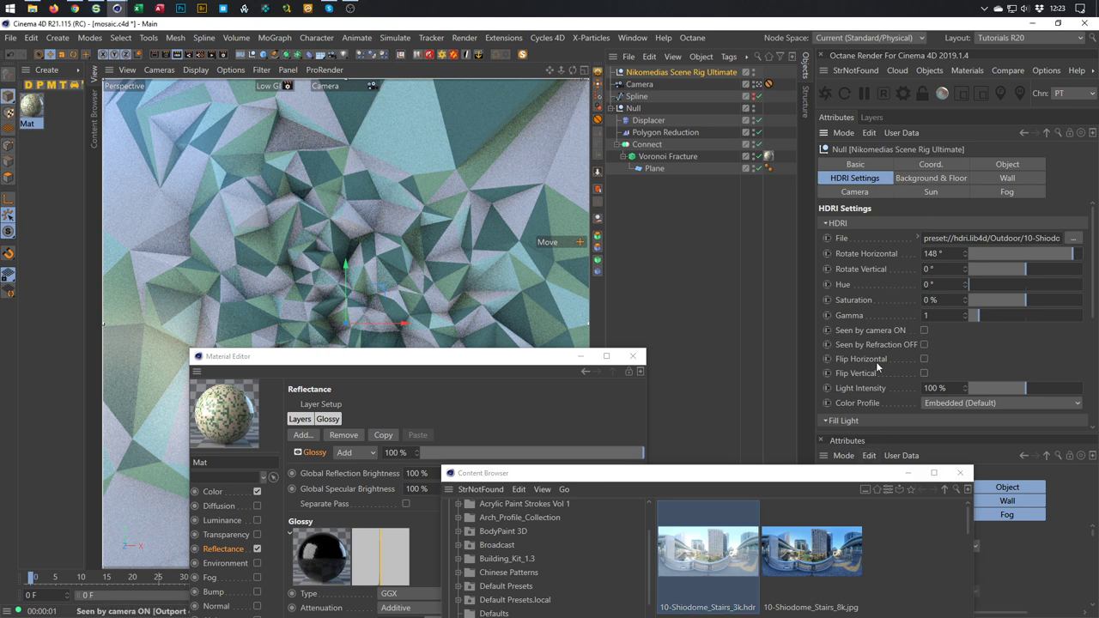
scroll(1093, 248, "down", 5)
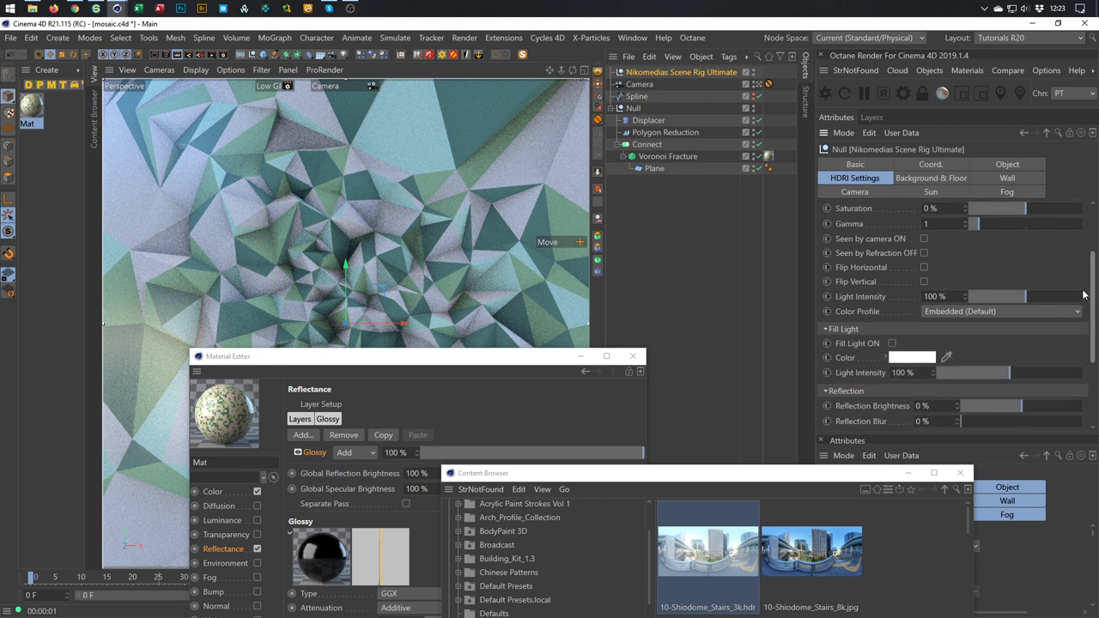
left_click(921, 298)
type("10")
key("Return")
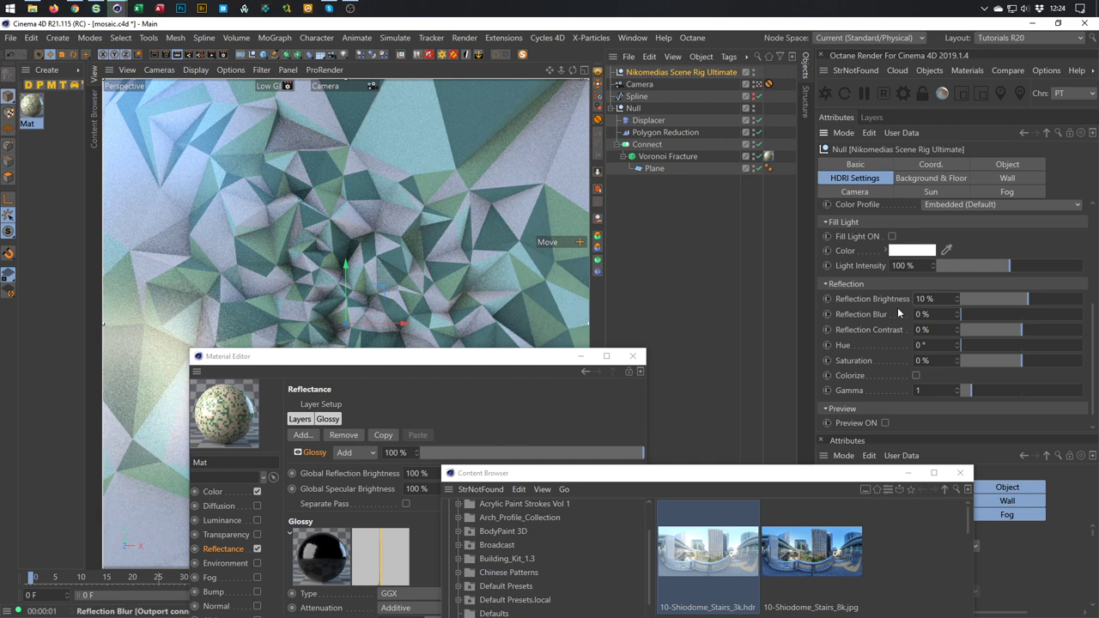
left_click_drag(525, 359, 668, 99)
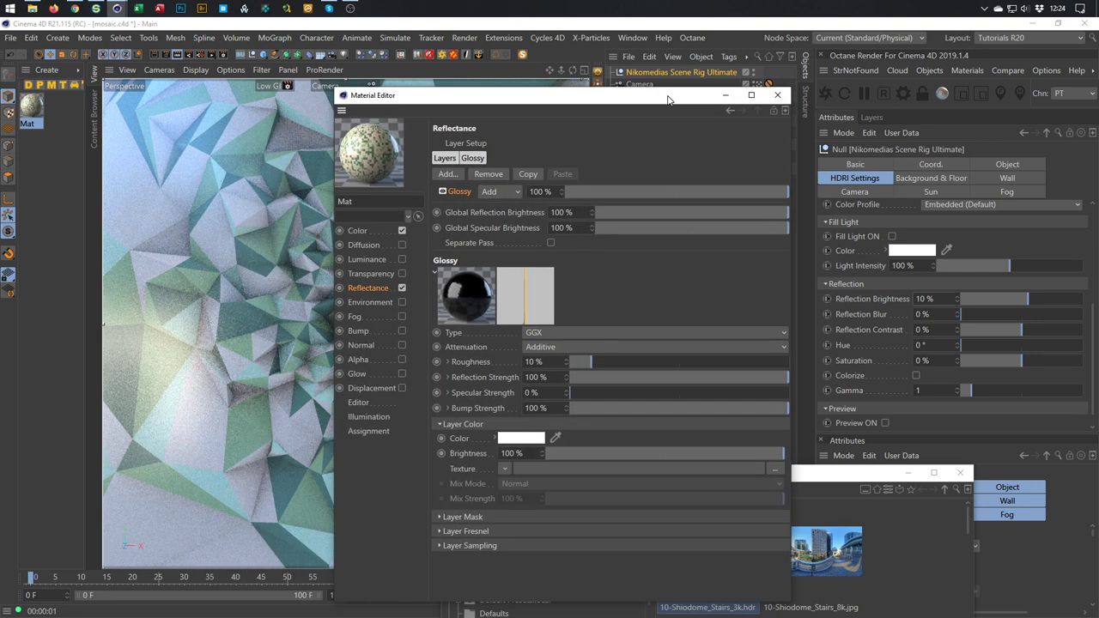
- Raise the glossy layer's Fresnel IOR to 1.87 and turn the HDRI rotation back to 51°
left_click(512, 530)
left_click_drag(541, 598, 564, 593)
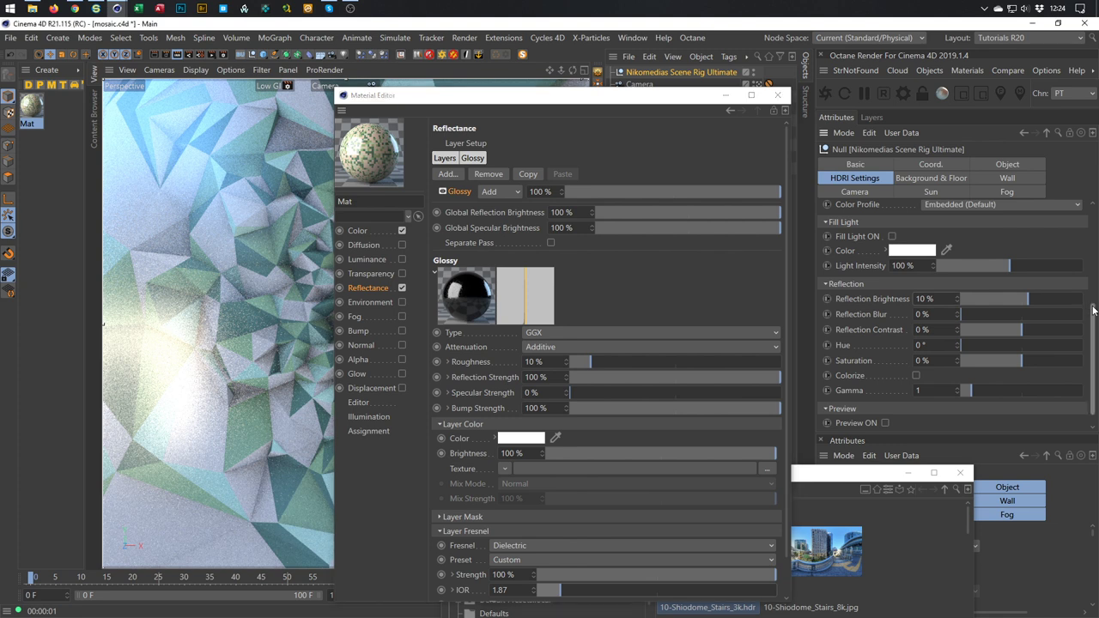
scroll(1093, 311, "up", 5)
left_click_drag(1071, 256, 1042, 254)
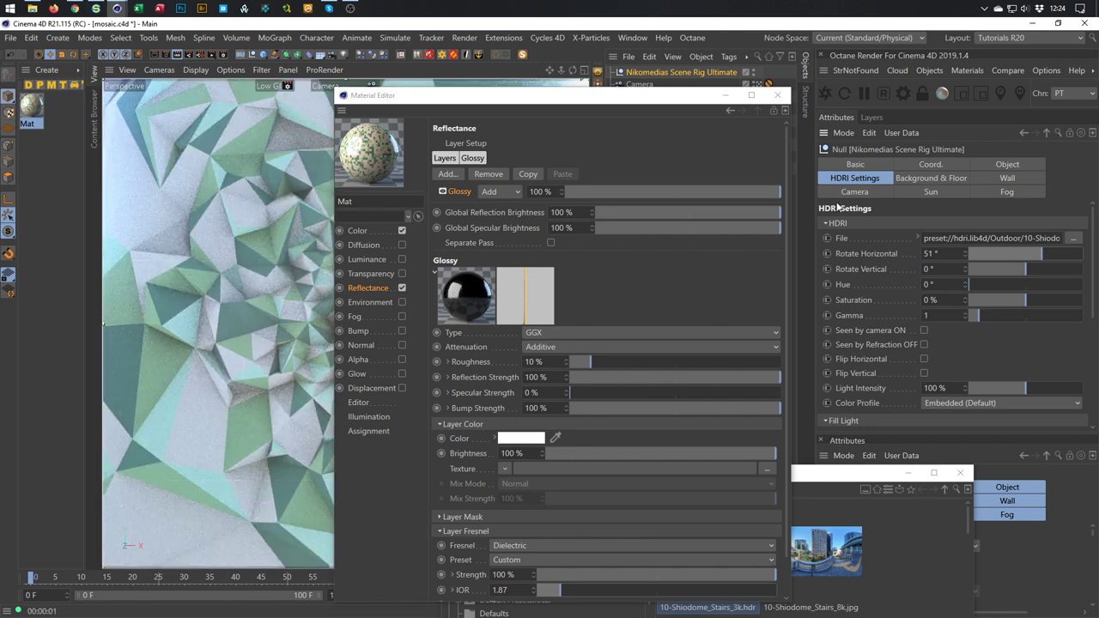
- Rotate the HDRI environment horizontally to −154°
left_click_drag(653, 96, 556, 442)
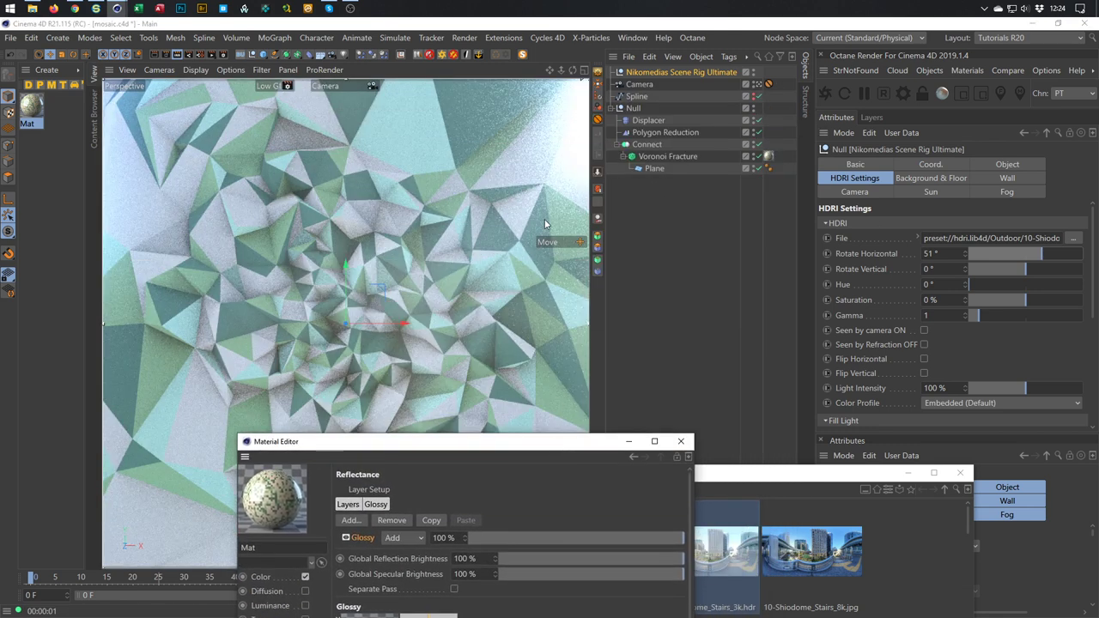
left_click_drag(1044, 247, 1032, 250)
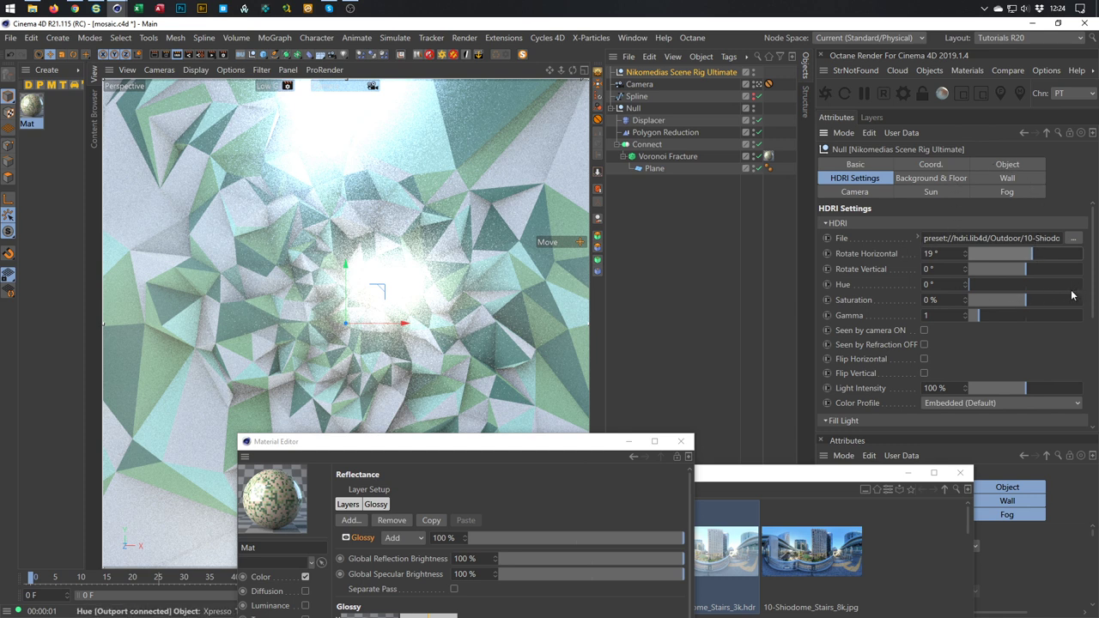
left_click_drag(1096, 238, 1087, 373)
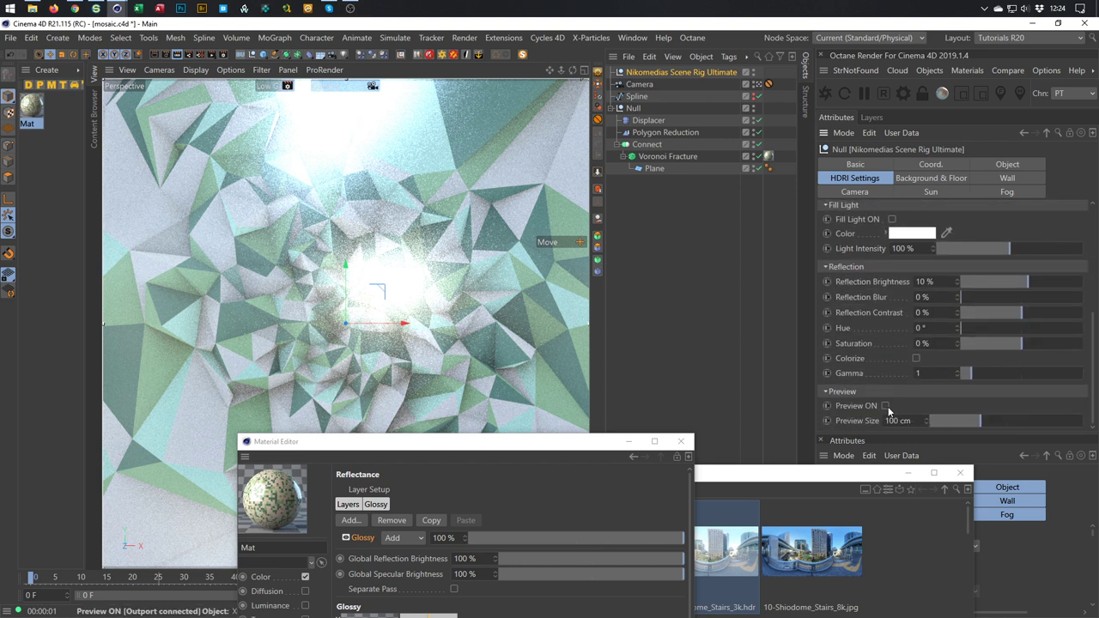
left_click_drag(1094, 352, 977, 254)
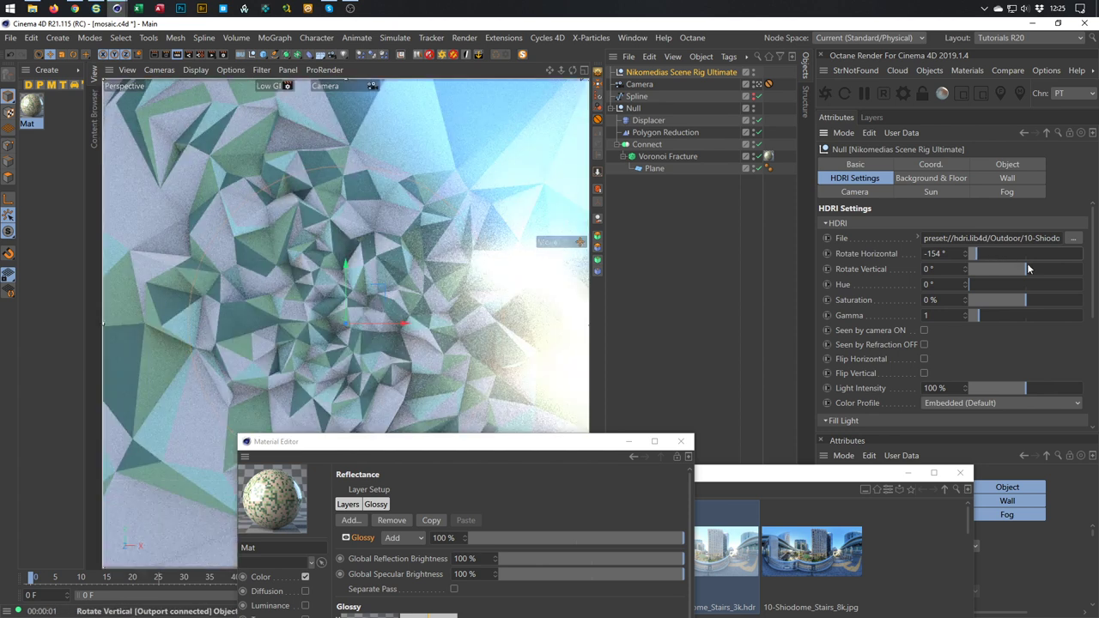
- Set the HDRI Reflection Brightness back to 0%
scroll(1087, 294, "down", 3)
scroll(1087, 295, "down", 1)
double_click(925, 350)
type("0")
key("Return")
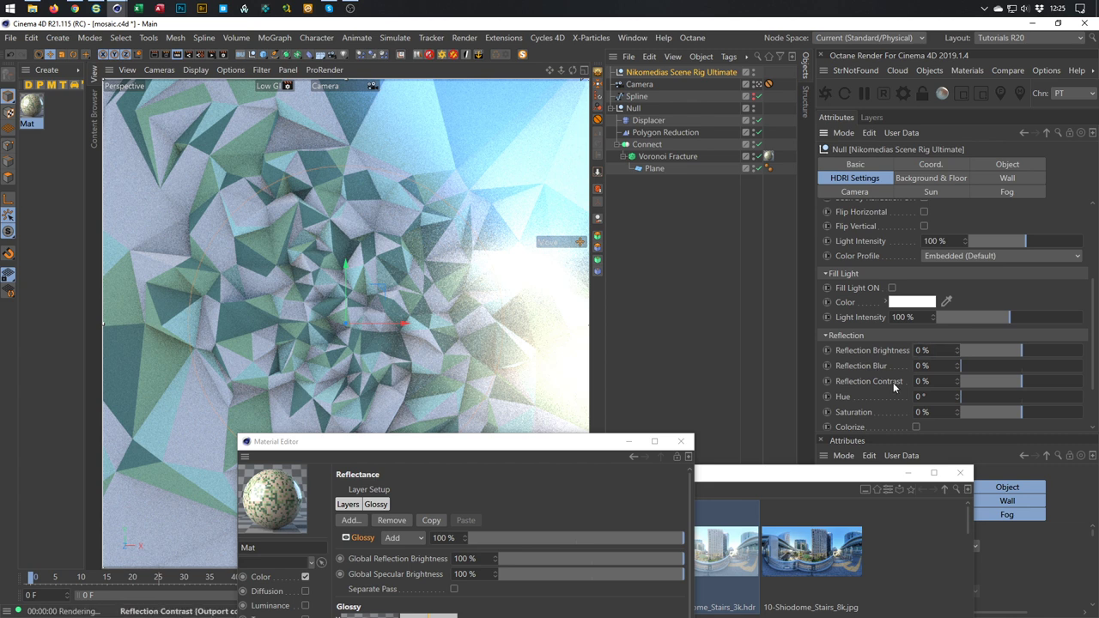
left_click_drag(536, 442, 850, 107)
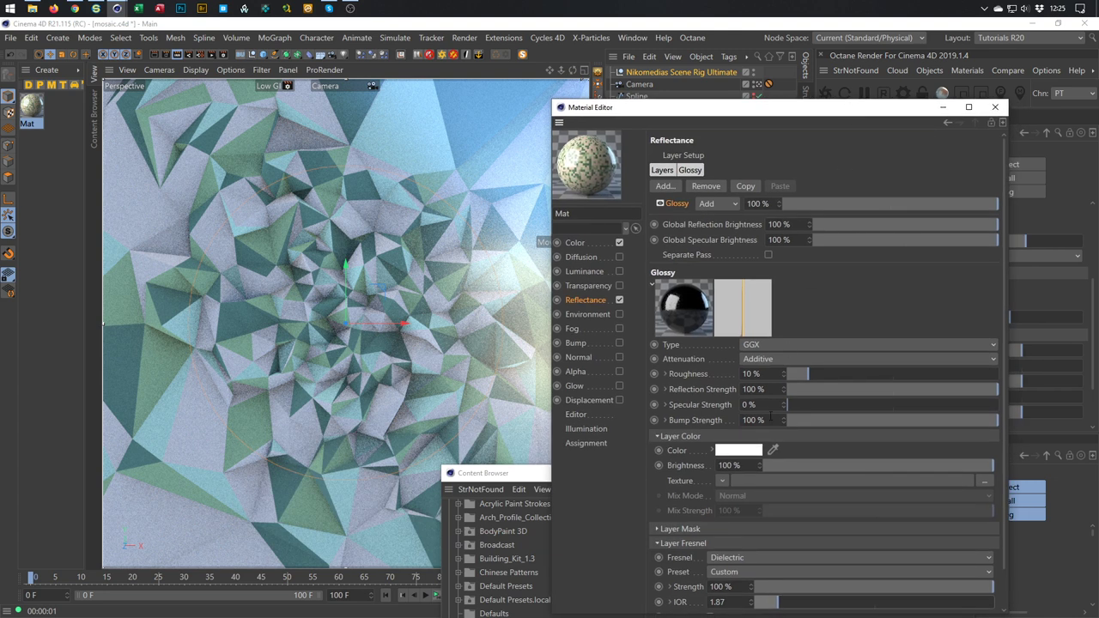
- Lower the glossy layer's Fresnel IOR to 1.6
double_click(714, 602)
type("1.6")
key("Return")
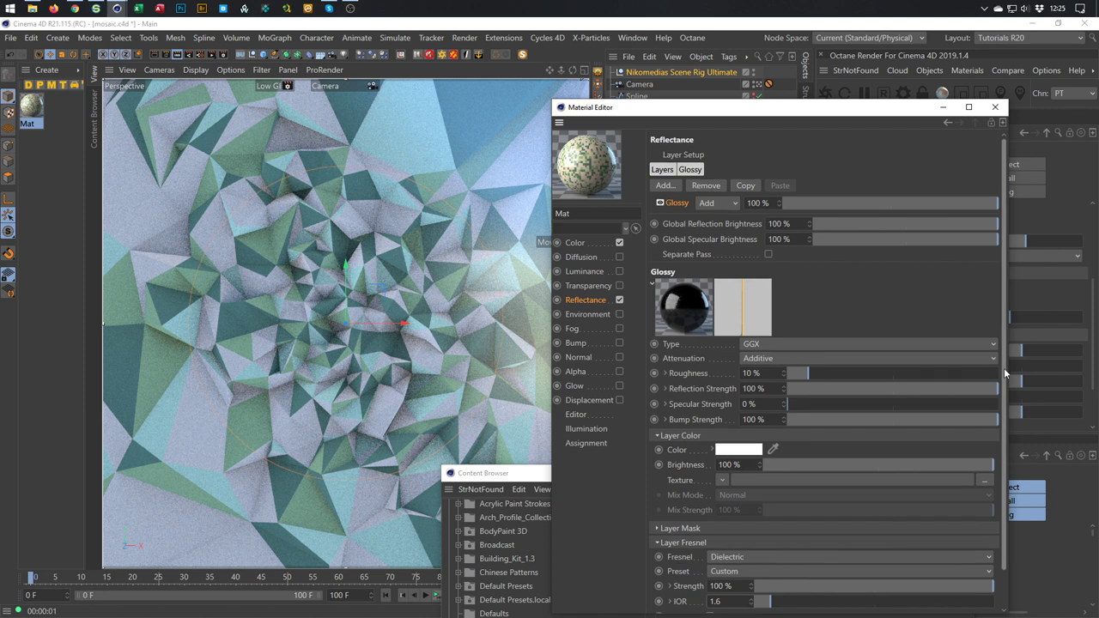
- Copy the Color channel's Variation shader and paste it into the glossy Layer Color texture
scroll(1004, 368, "down", 2)
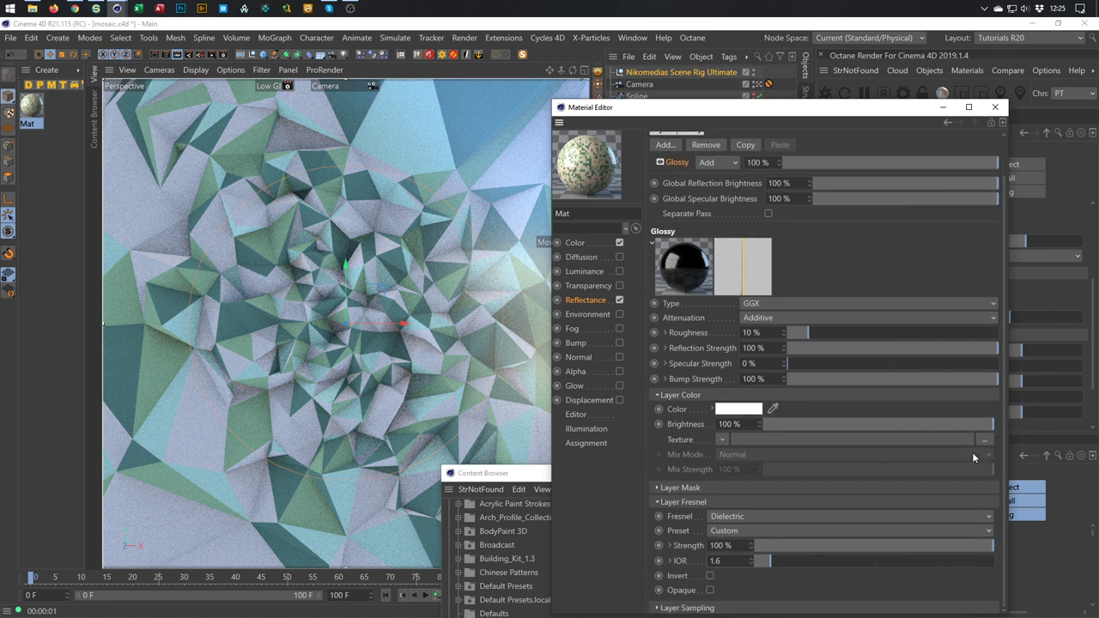
left_click(592, 242)
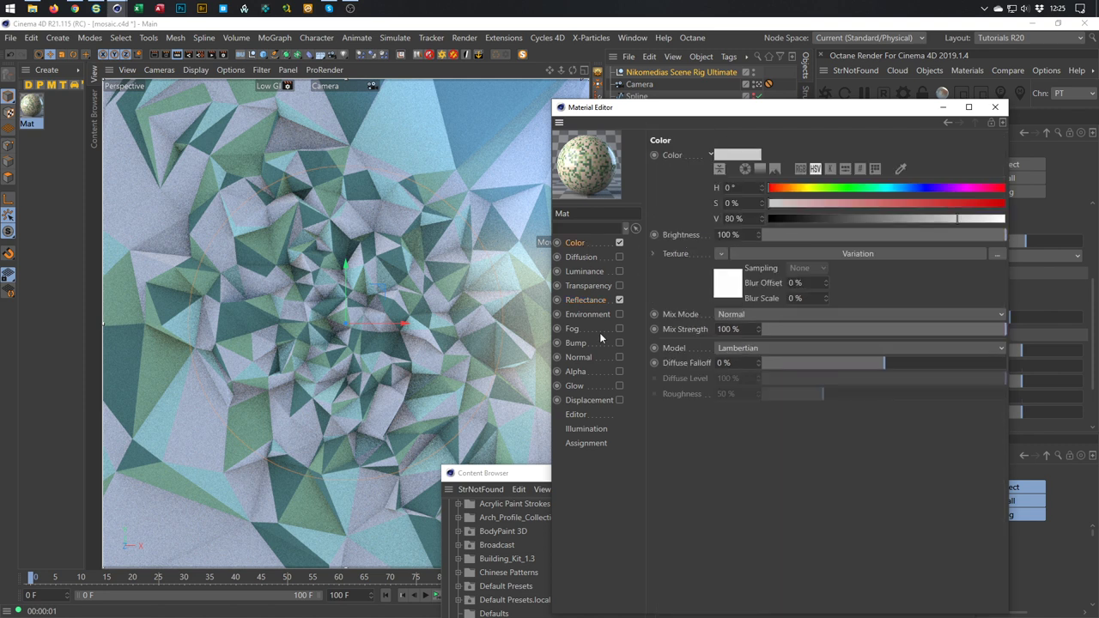
right_click(680, 256)
left_click(695, 313)
left_click(590, 301)
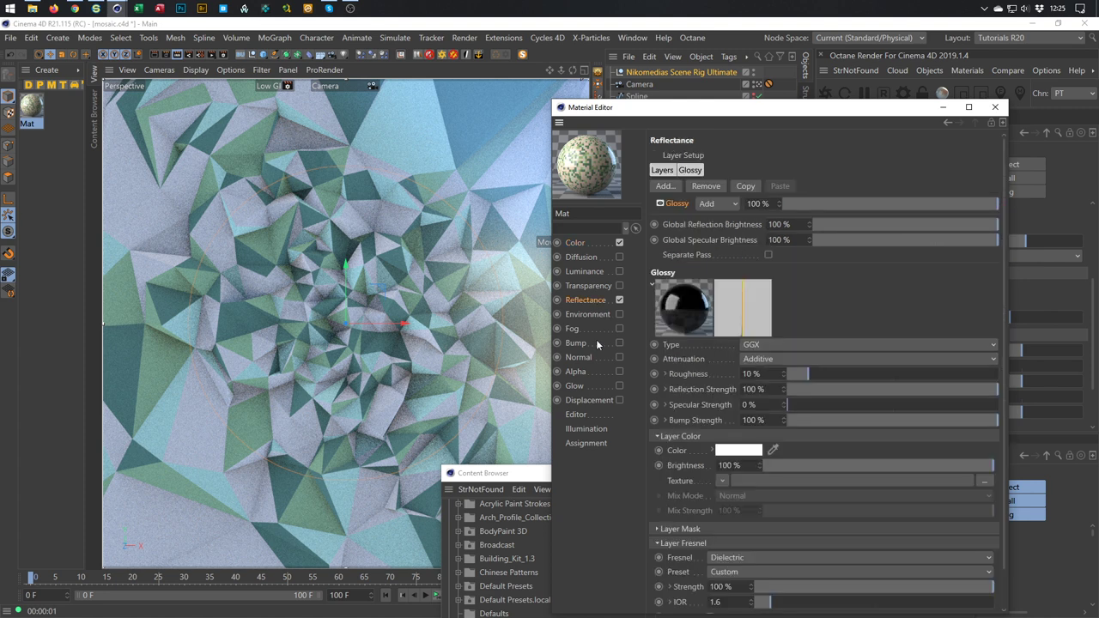
right_click(679, 478)
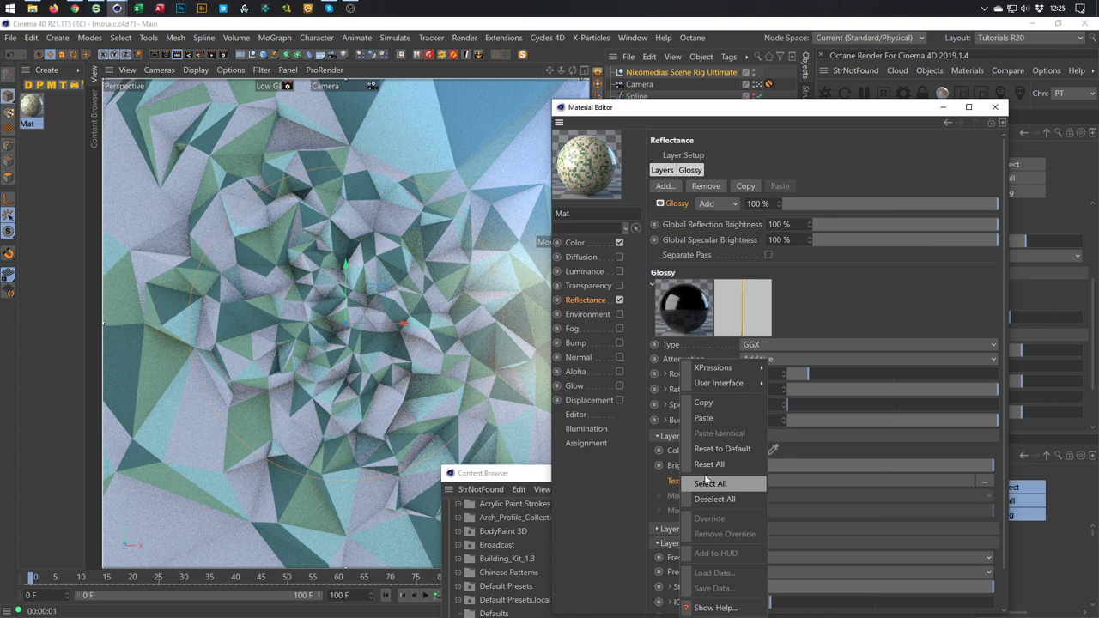
left_click(704, 418)
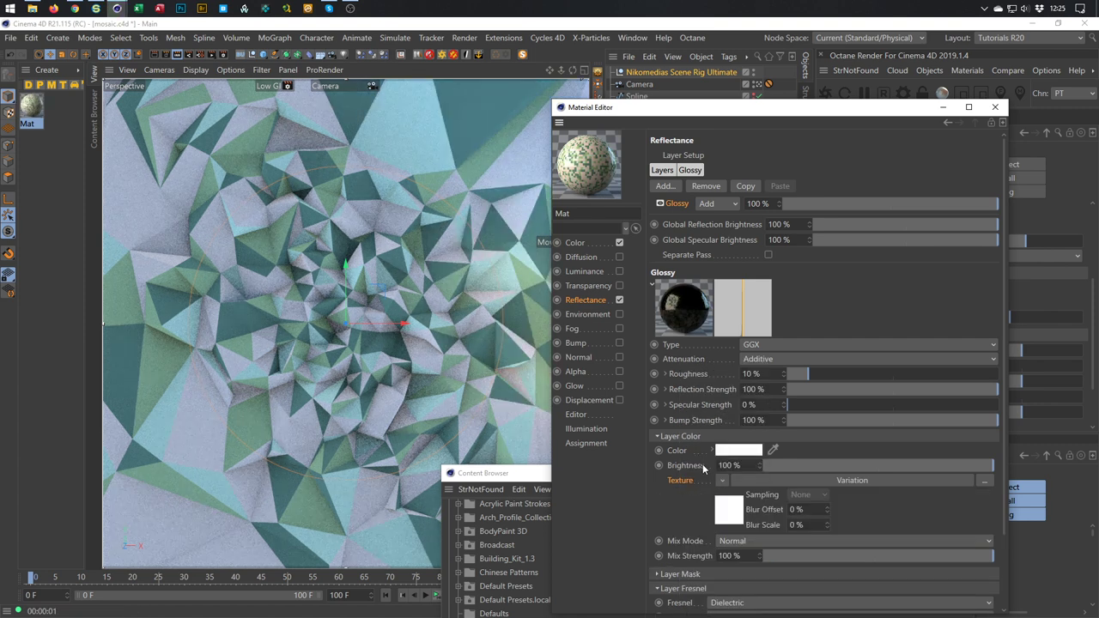
- Set the glossy Layer Color to 63% grey and blend its texture with Multiply
left_click(747, 540)
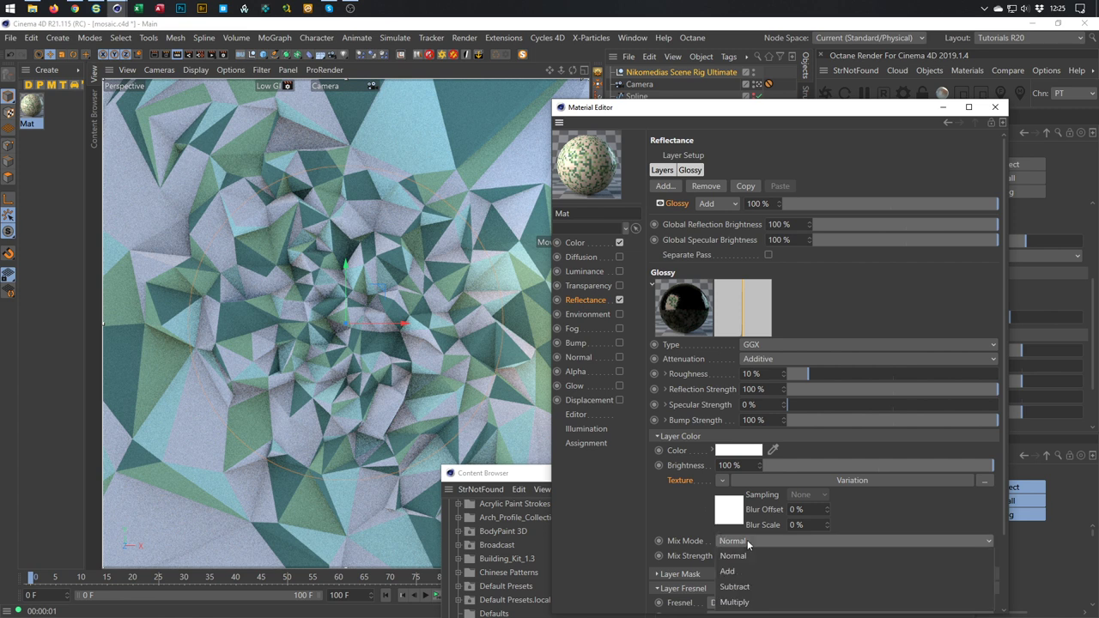
left_click(734, 603)
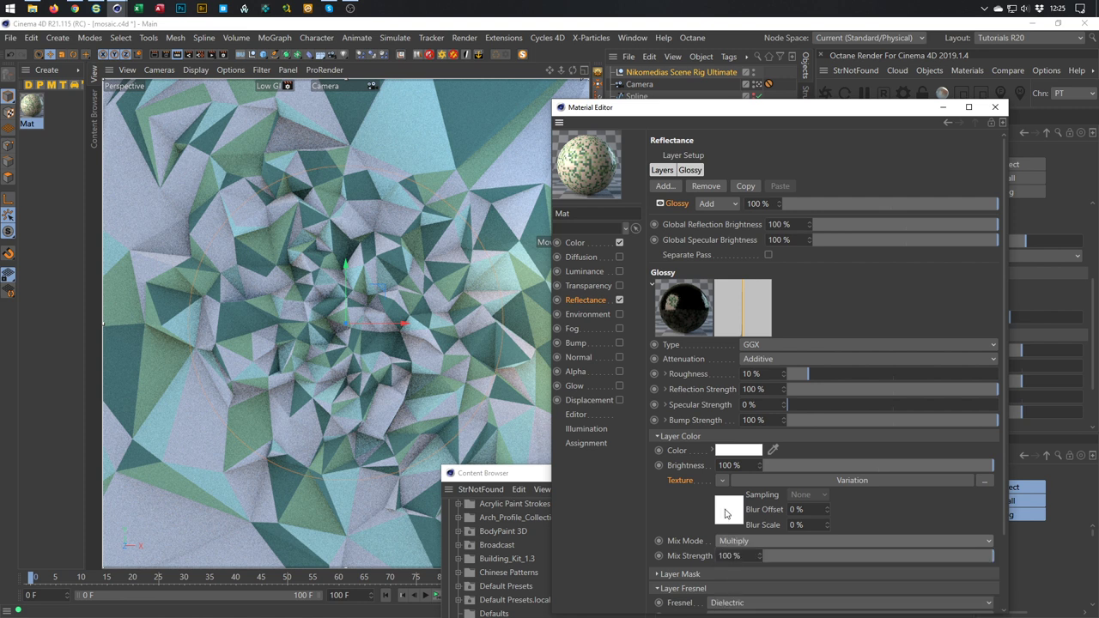
left_click(712, 451)
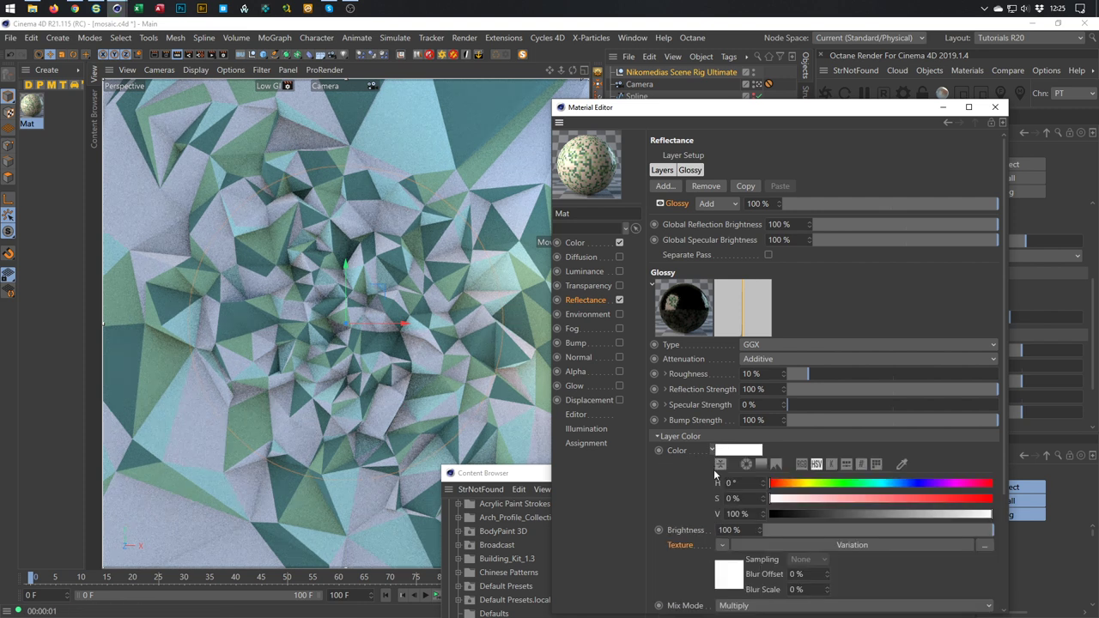
left_click(876, 513)
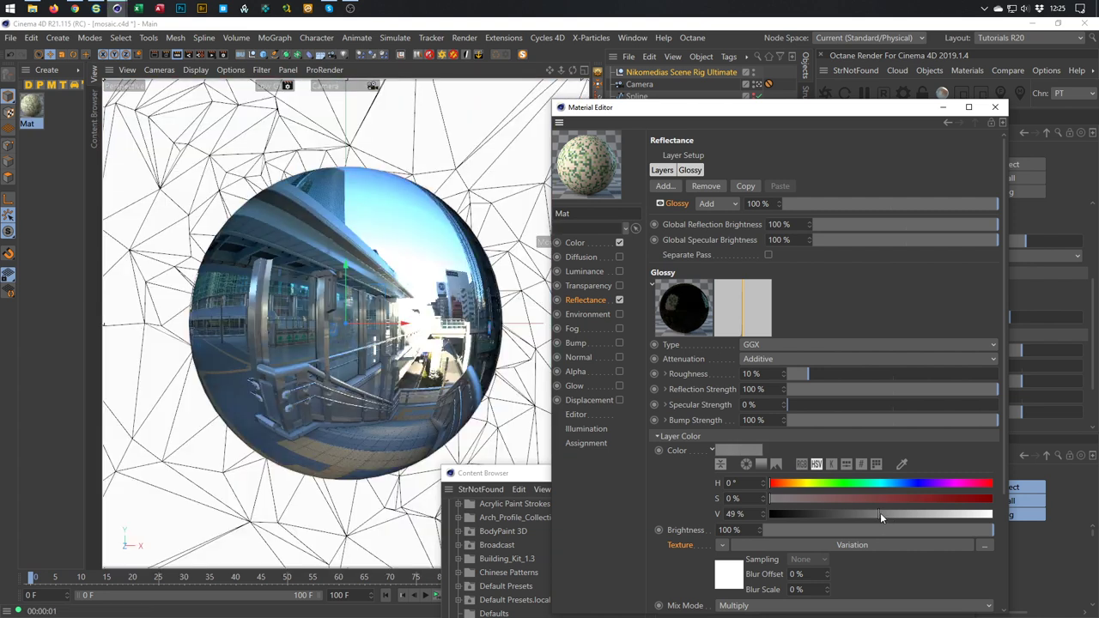
left_click_drag(880, 512, 908, 515)
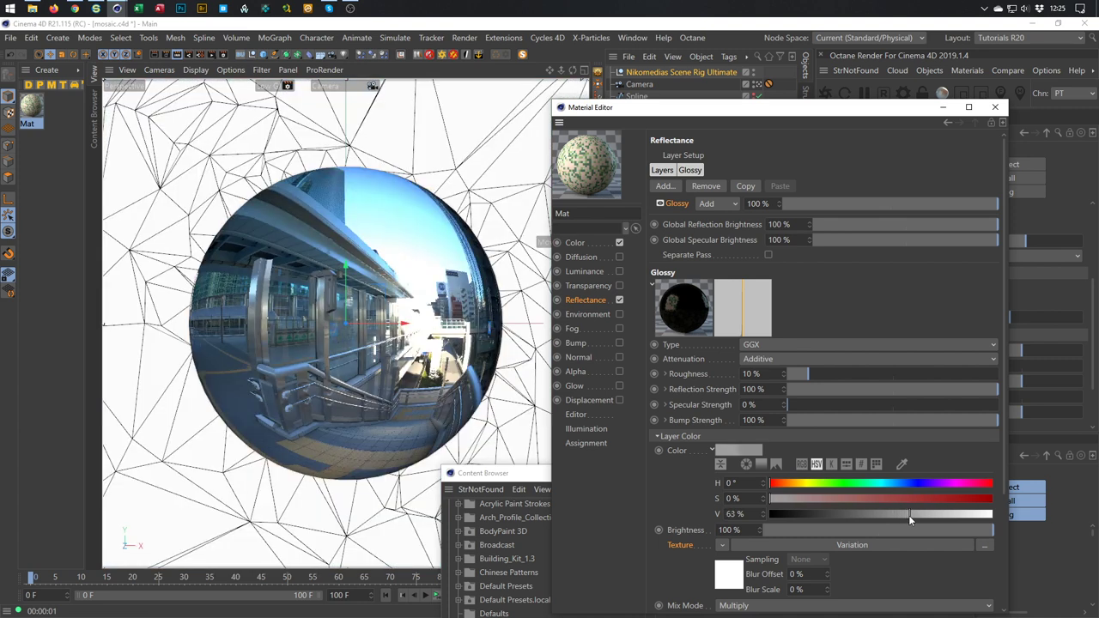
left_click(767, 606)
left_click(784, 561)
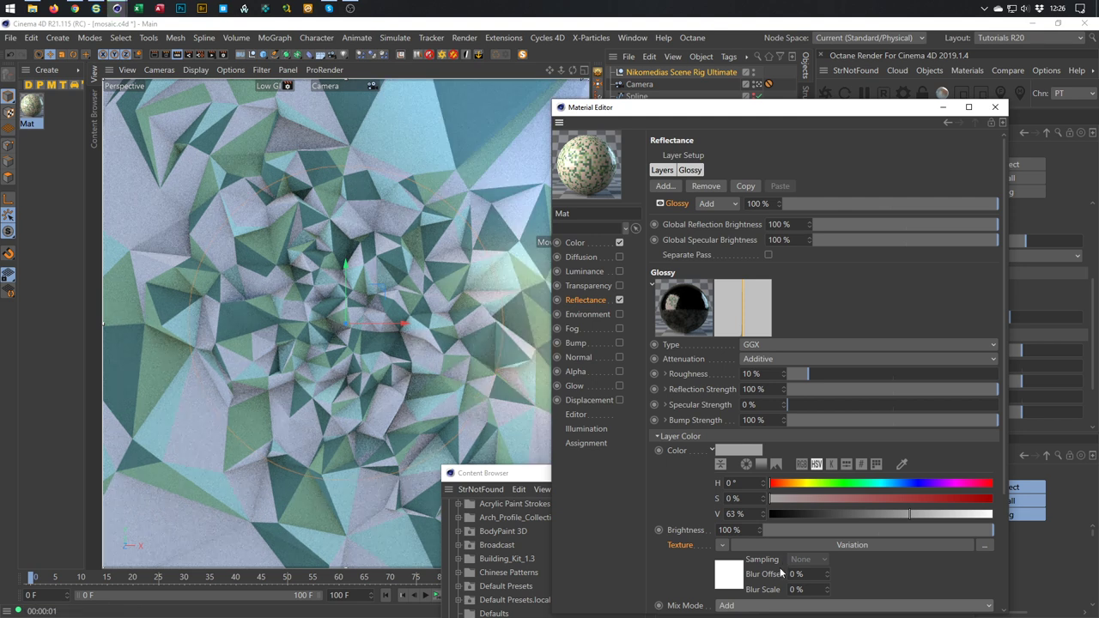
left_click(764, 605)
left_click(770, 590)
left_click_drag(1004, 255, 1004, 369)
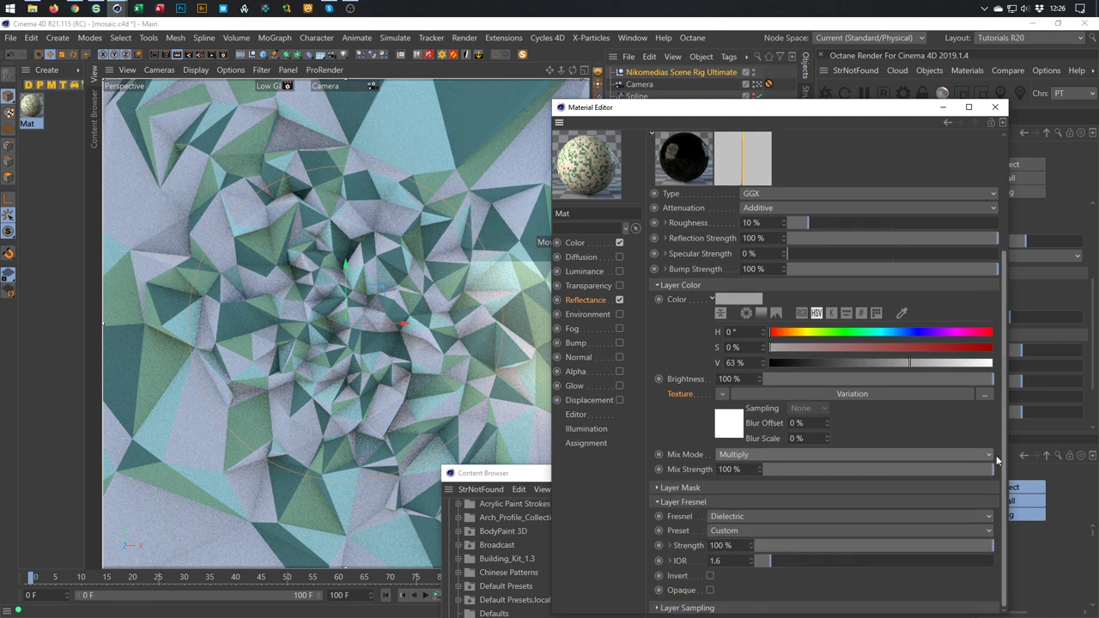
- Switch the Fresnel to Conductor with IOR 1.95 and the layer mix mode to Normal
left_click(760, 515)
left_click(767, 561)
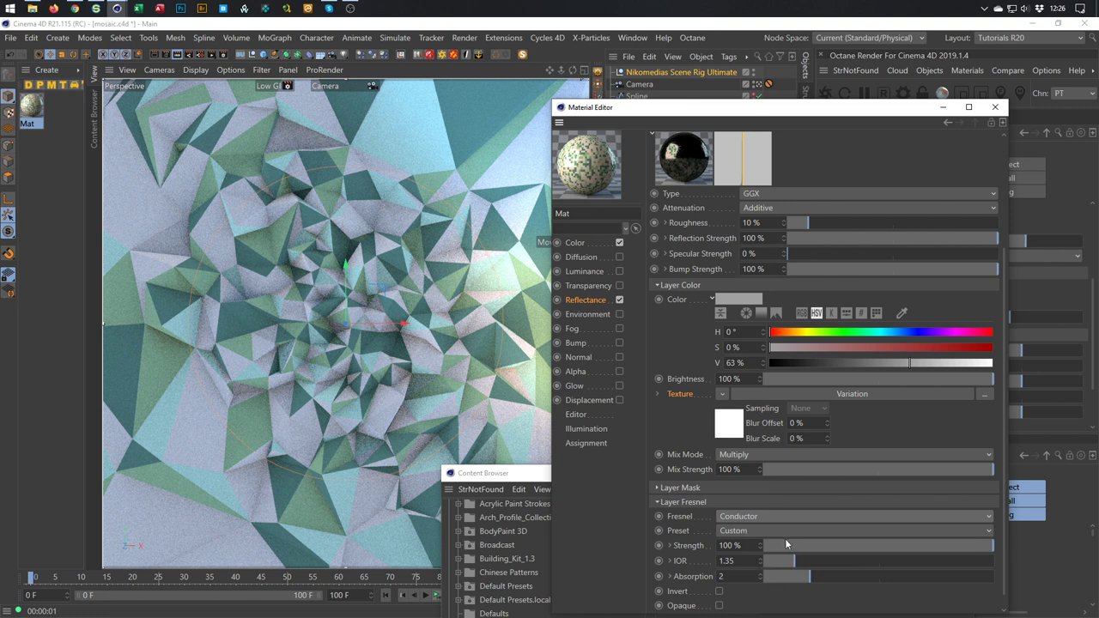
left_click_drag(794, 560, 994, 564)
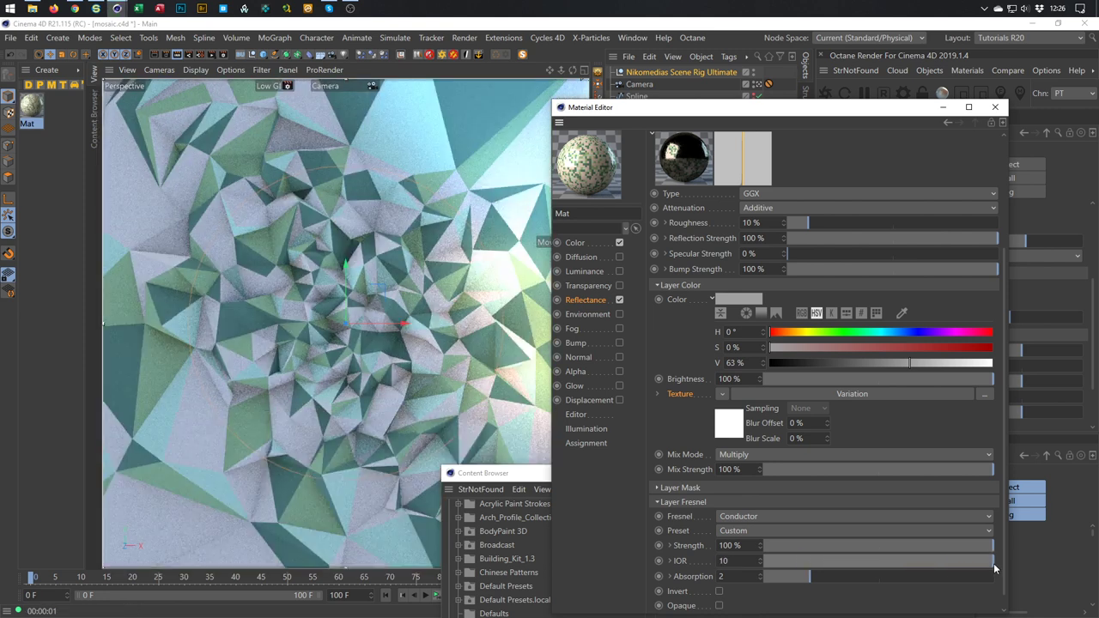
left_click_drag(993, 567, 814, 577)
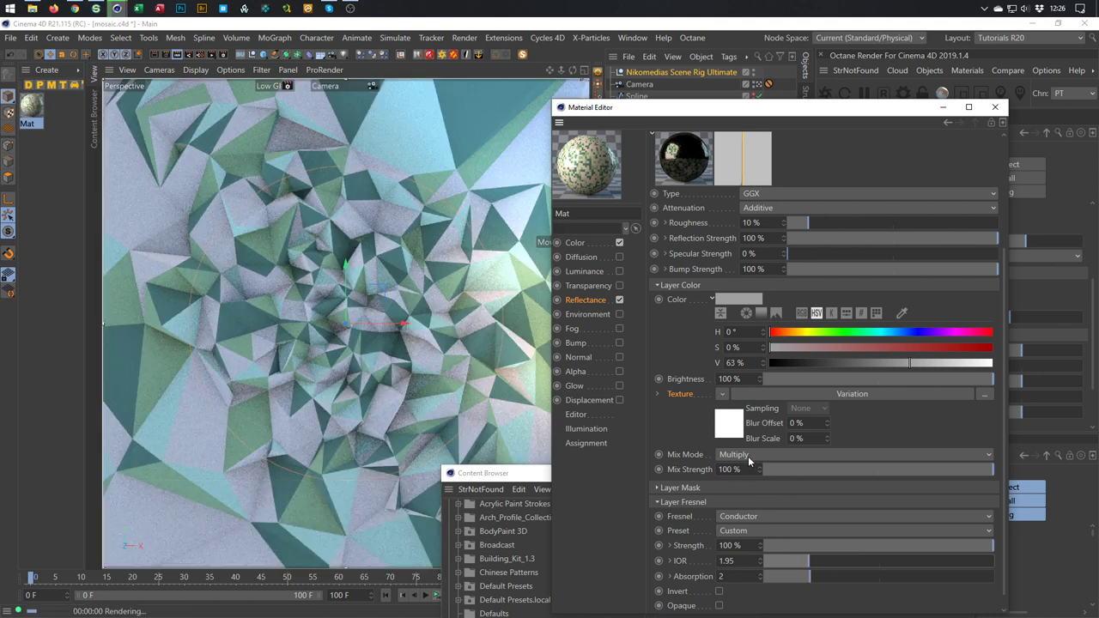
left_click(748, 456)
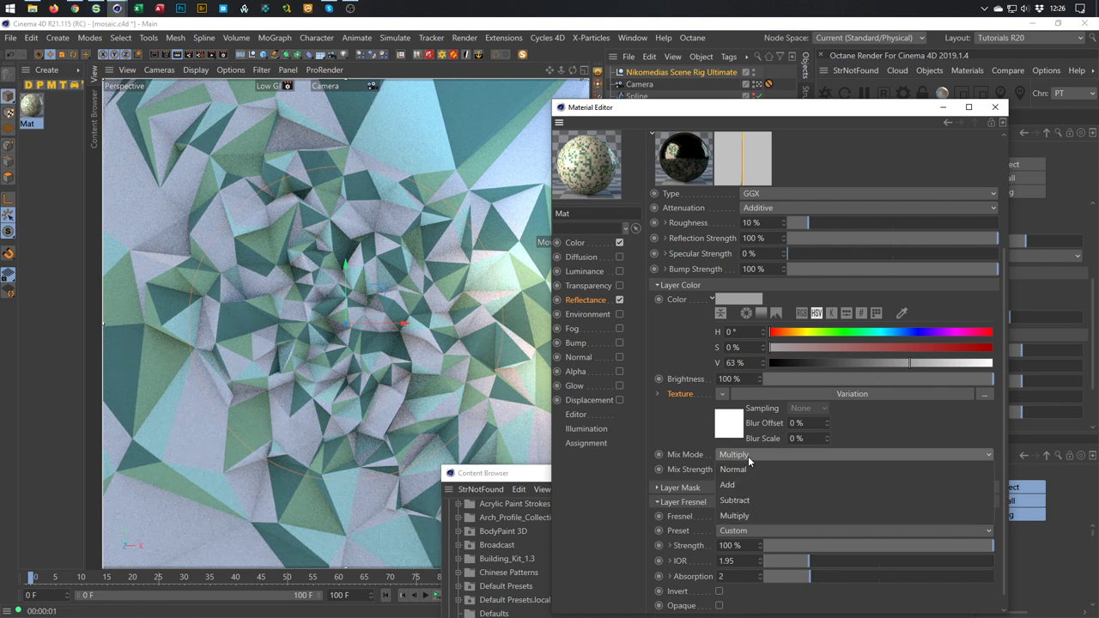
left_click(746, 470)
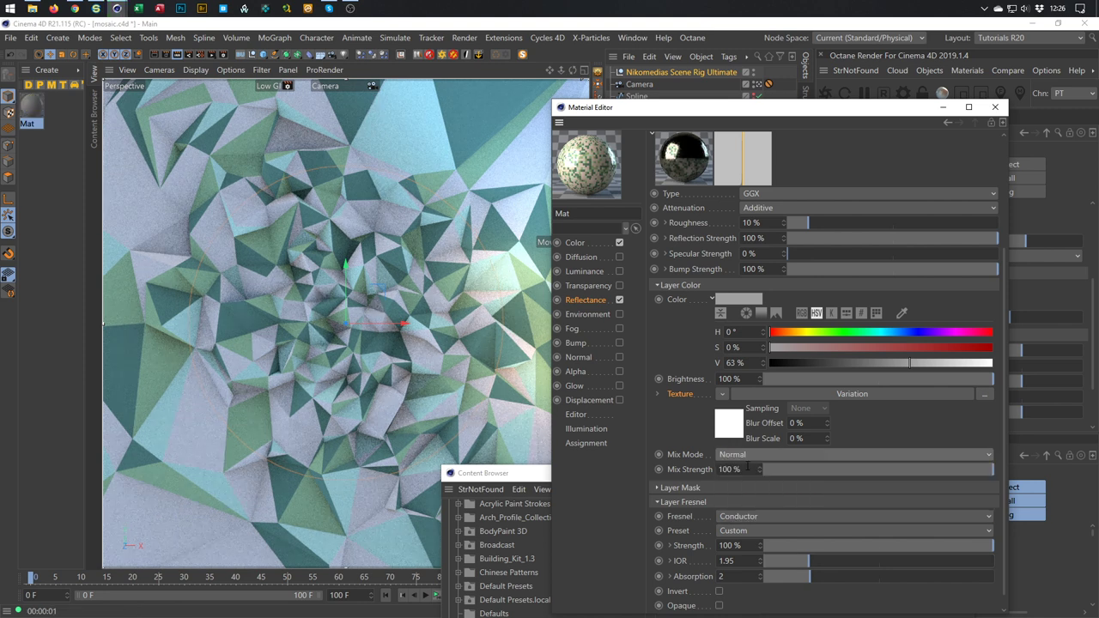
- Clear the glossy layer's texture and make its Layer Color pure white (V 100%)
left_click(726, 394)
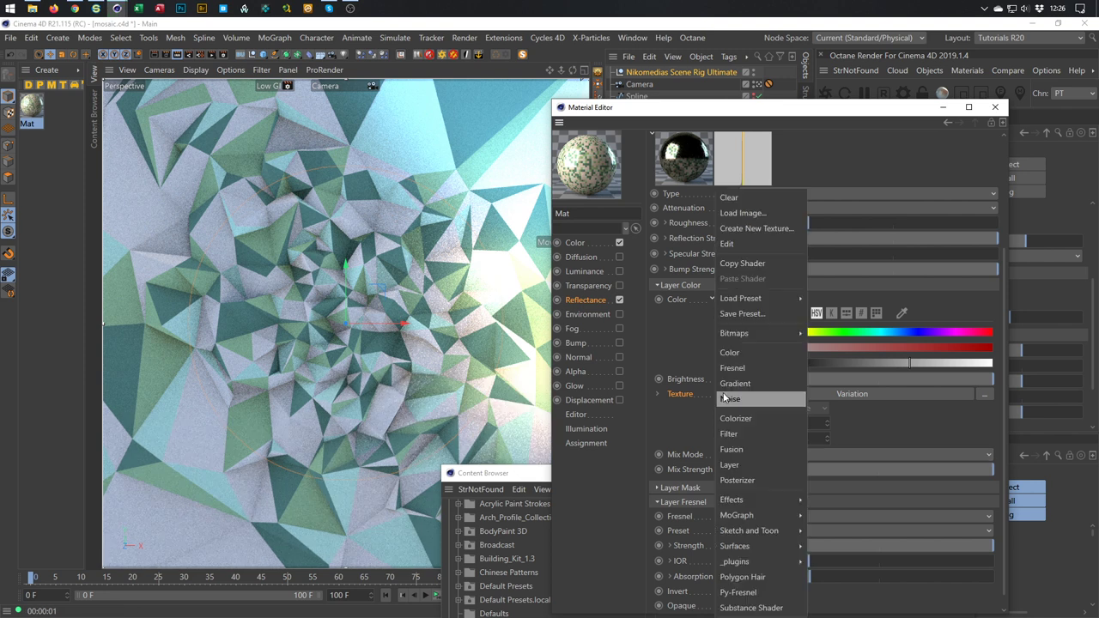
left_click(729, 197)
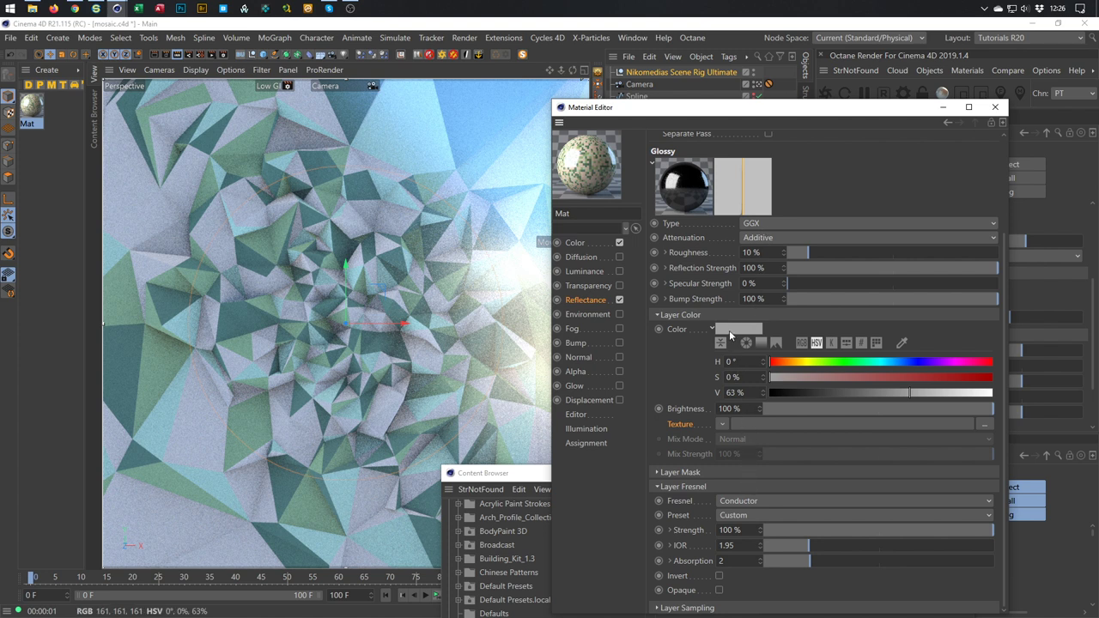
left_click_drag(911, 397, 992, 395)
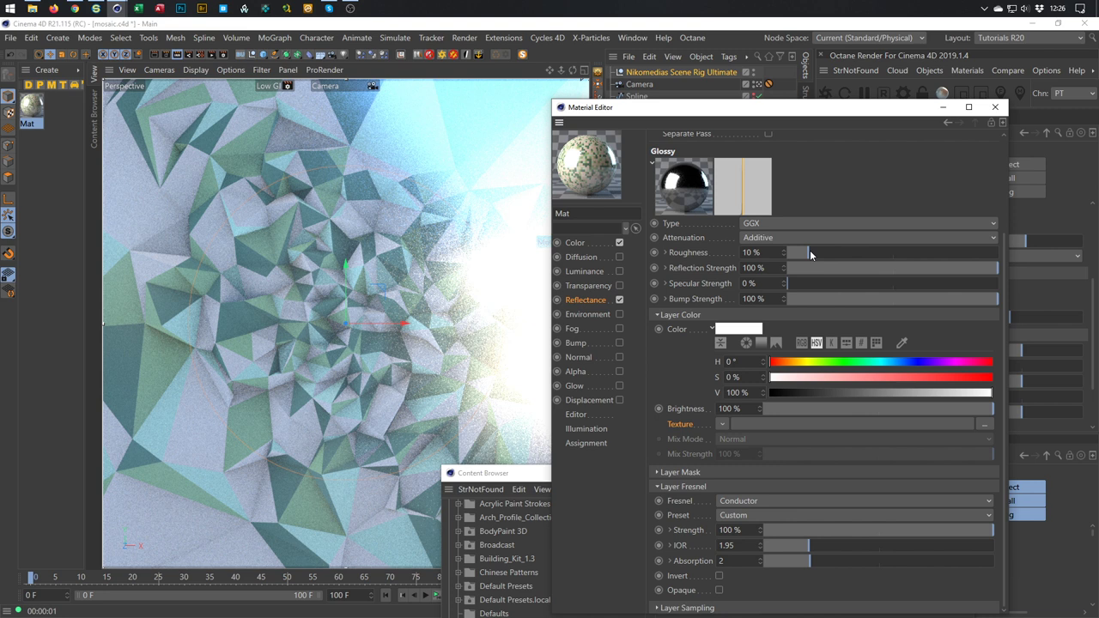
- Switch the Fresnel back to Dielectric, set roughness to 5%, and close the Material Editor
left_click_drag(814, 255, 837, 253)
left_click(745, 502)
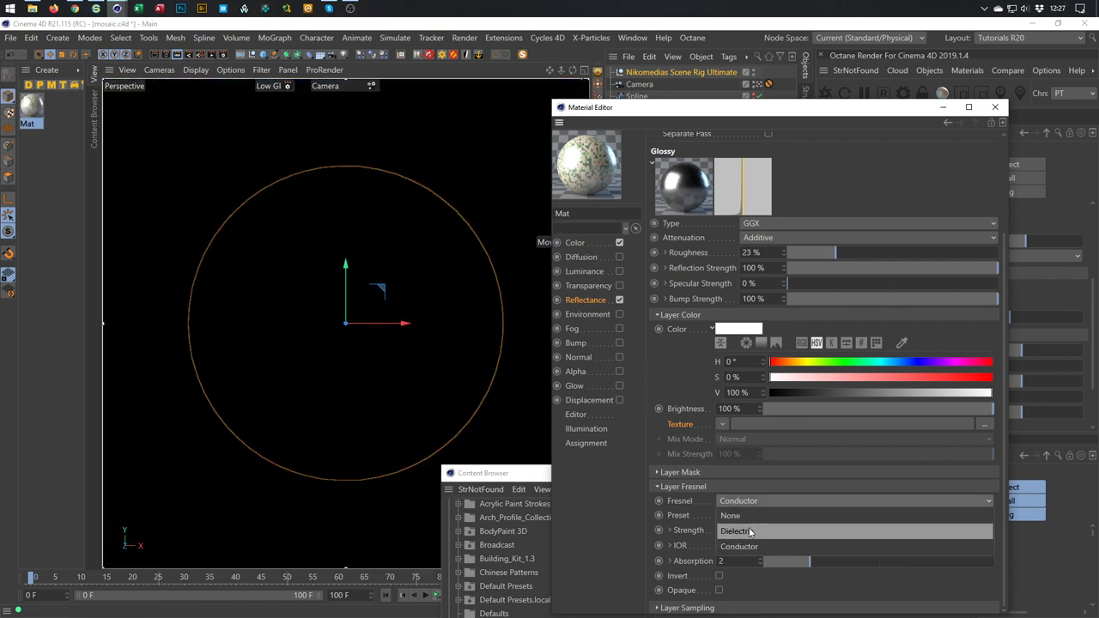
left_click(746, 531)
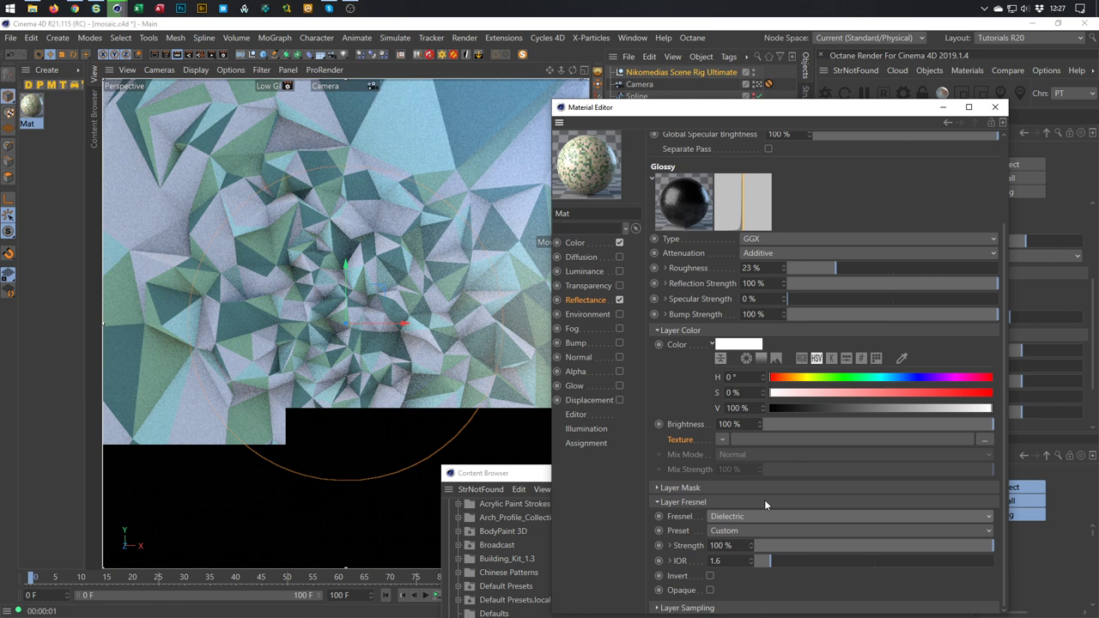
left_click_drag(835, 268, 818, 270)
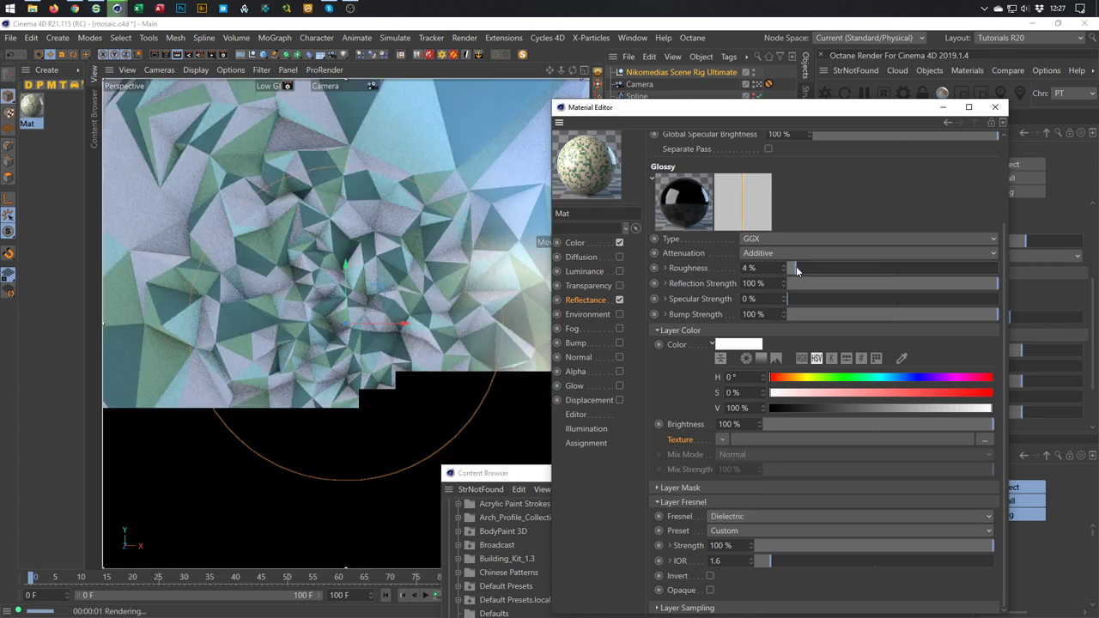
left_click_drag(796, 266, 802, 266)
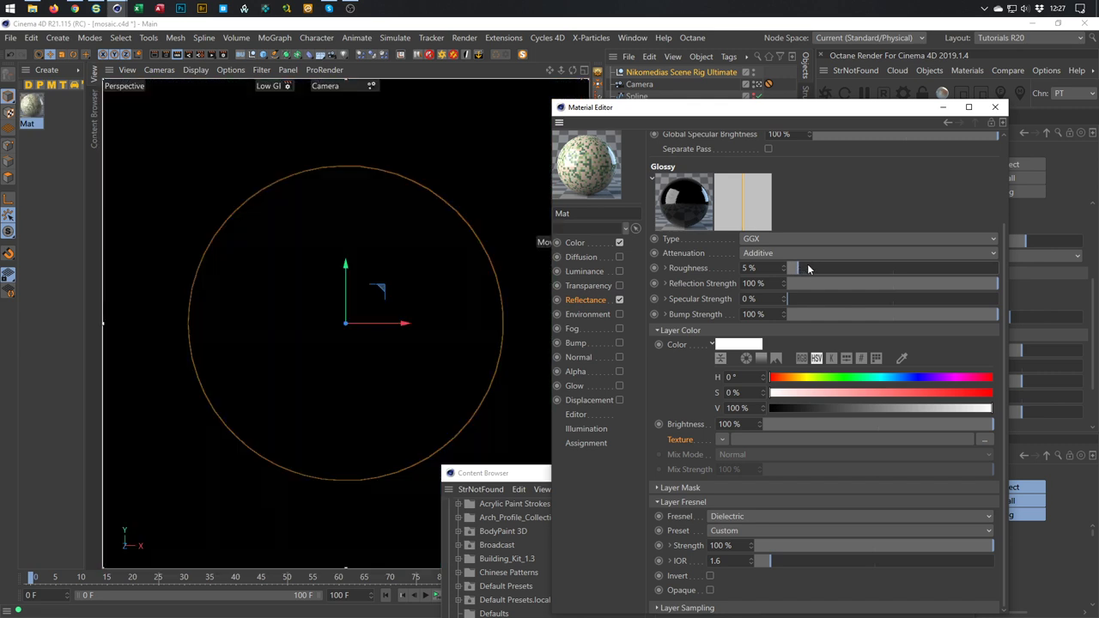
left_click(995, 107)
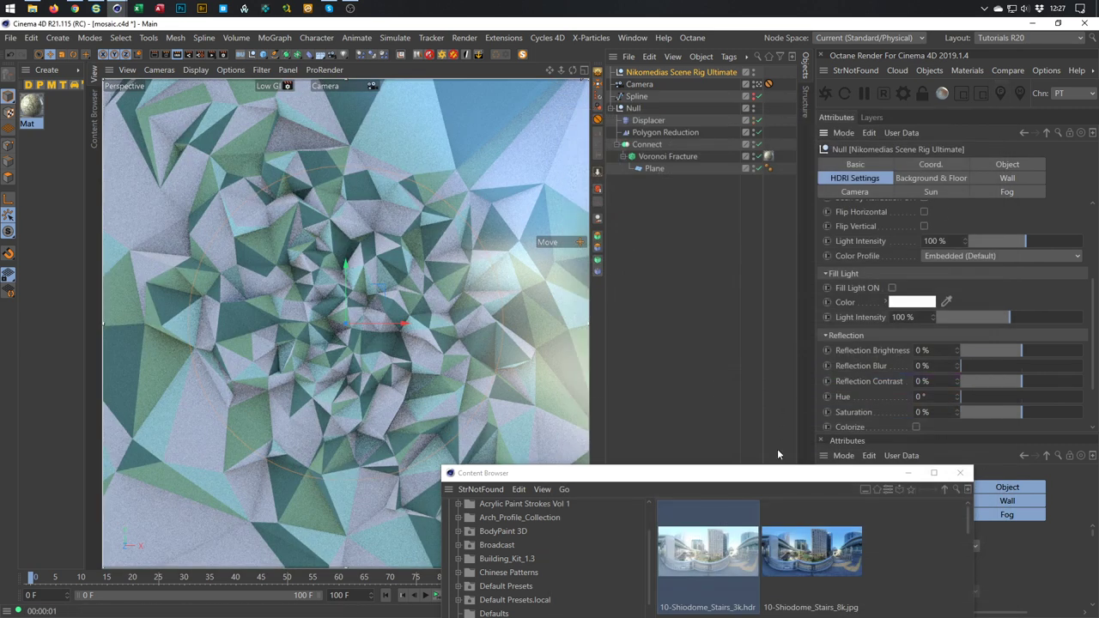
- Close the Content Browser and create an Instance of the Null at the end of the object list
left_click_drag(778, 468, 778, 187)
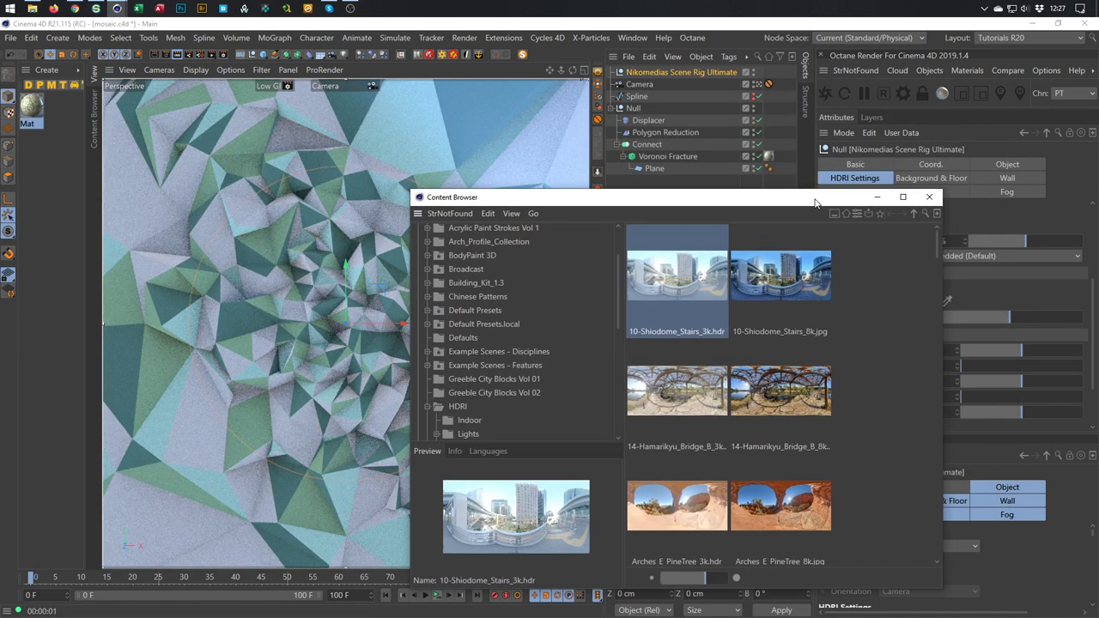
left_click(932, 198)
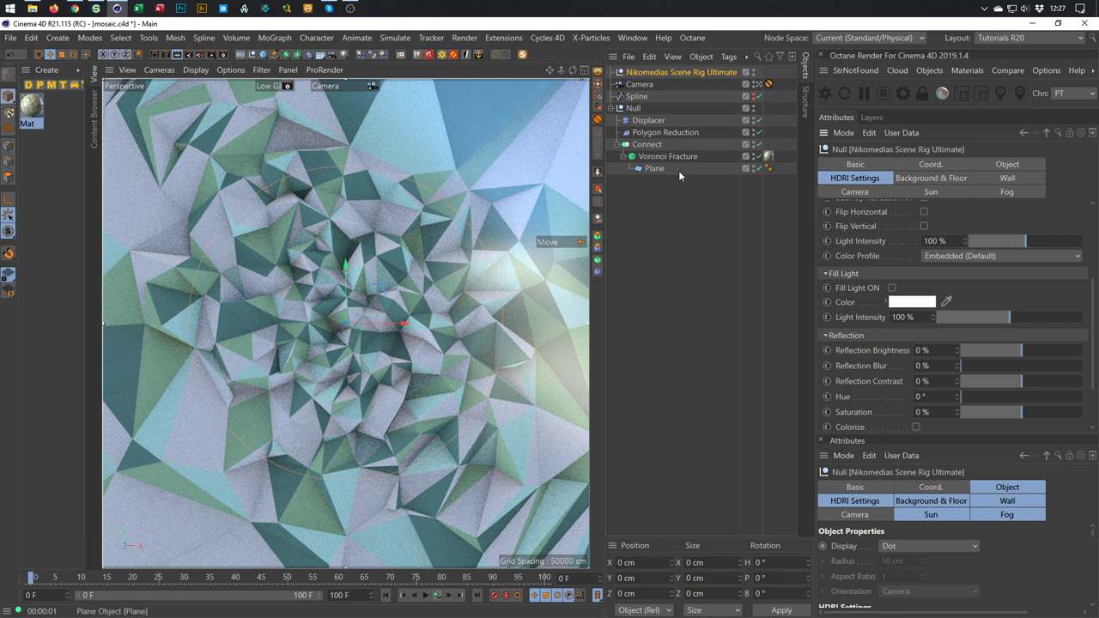
left_click(634, 109)
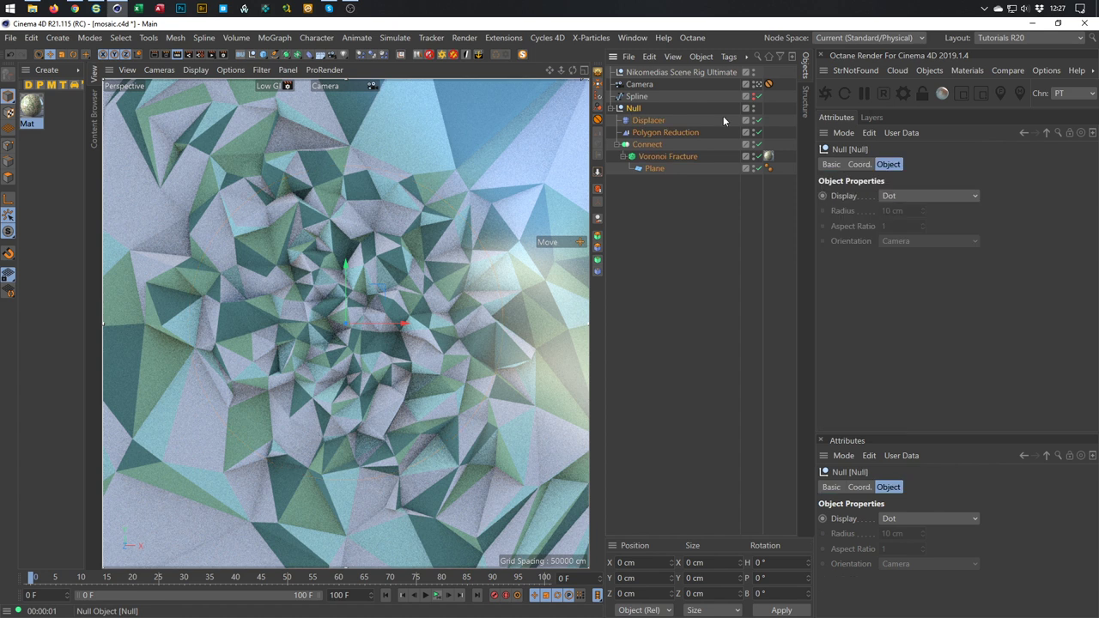
left_click(298, 55)
left_click(515, 92)
left_click_drag(661, 75, 668, 224)
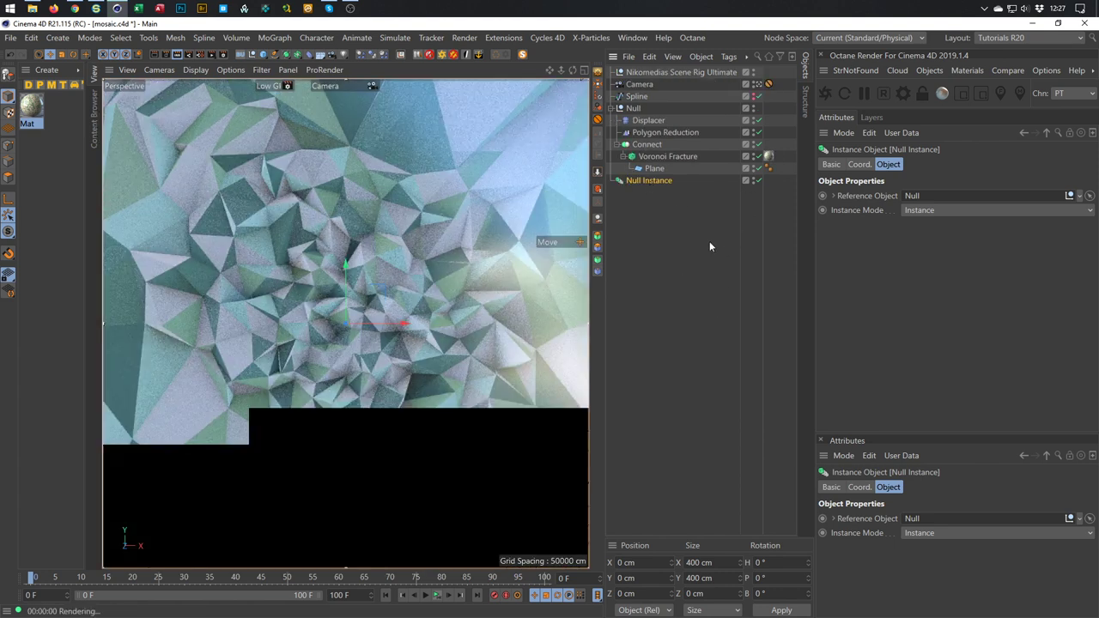
- Wrap the Null Instance in an Atom Array with 0.5 cm cylinder and sphere radii
left_click(297, 54)
left_click(437, 70, "alt")
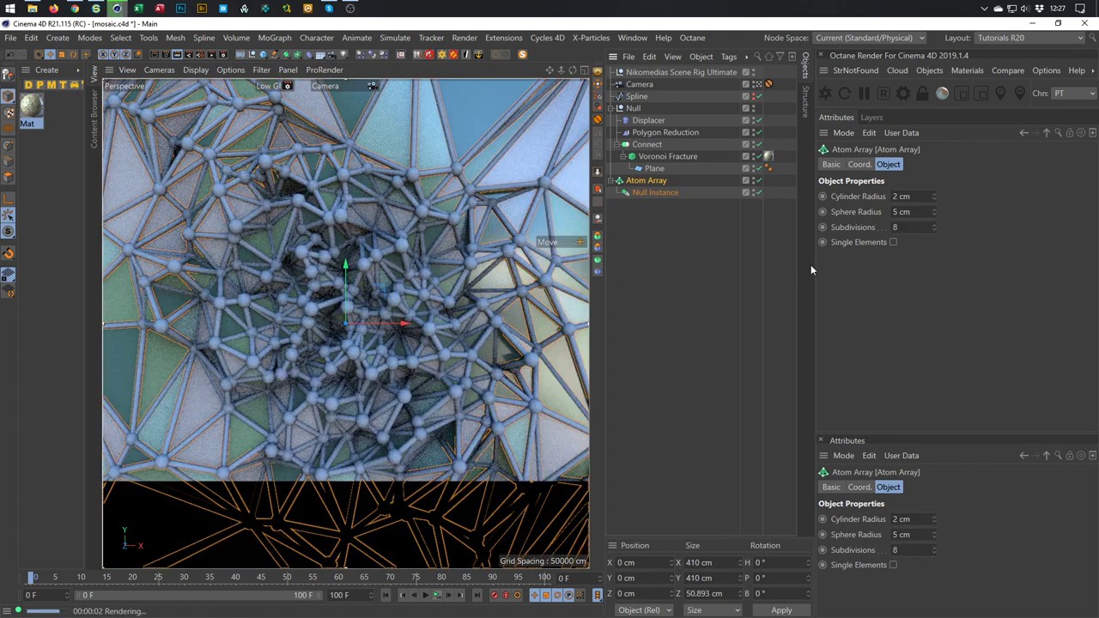
type("0.5")
key("Tab")
type("0.5")
key("Return")
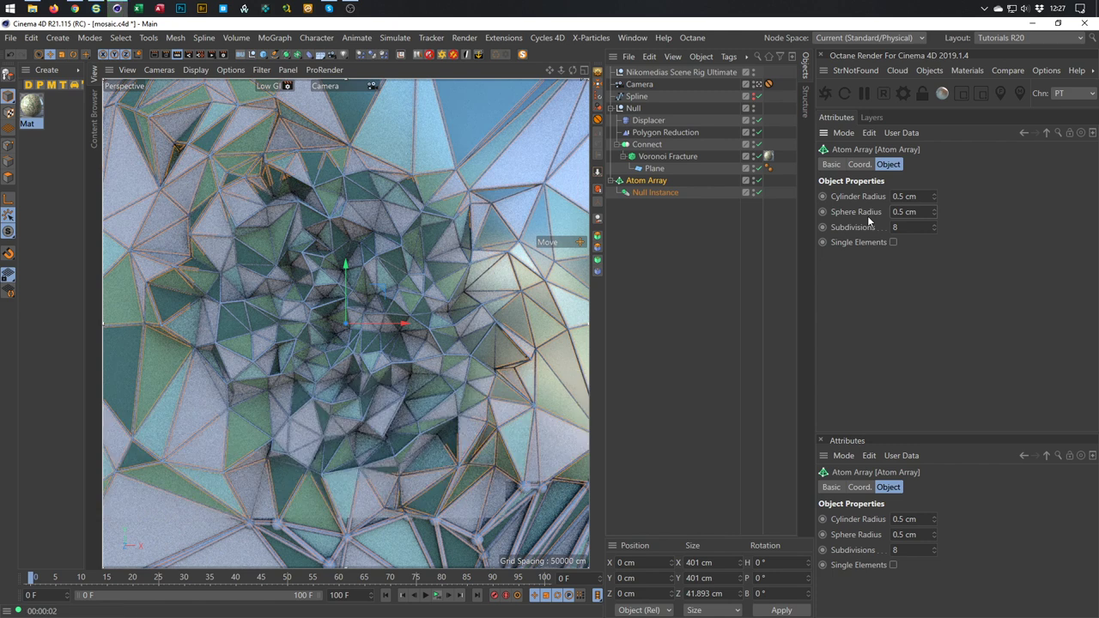
- Create Mat.1 with a near-black 7% colour value and apply it to the Atom Array
double_click(29, 197)
double_click(30, 105)
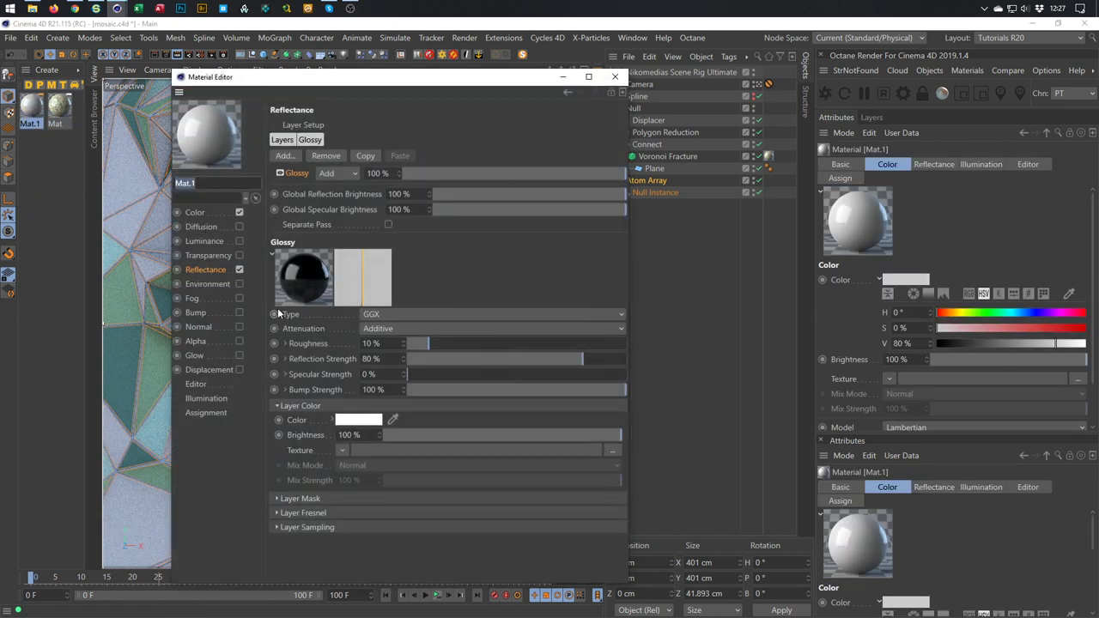
left_click(217, 212)
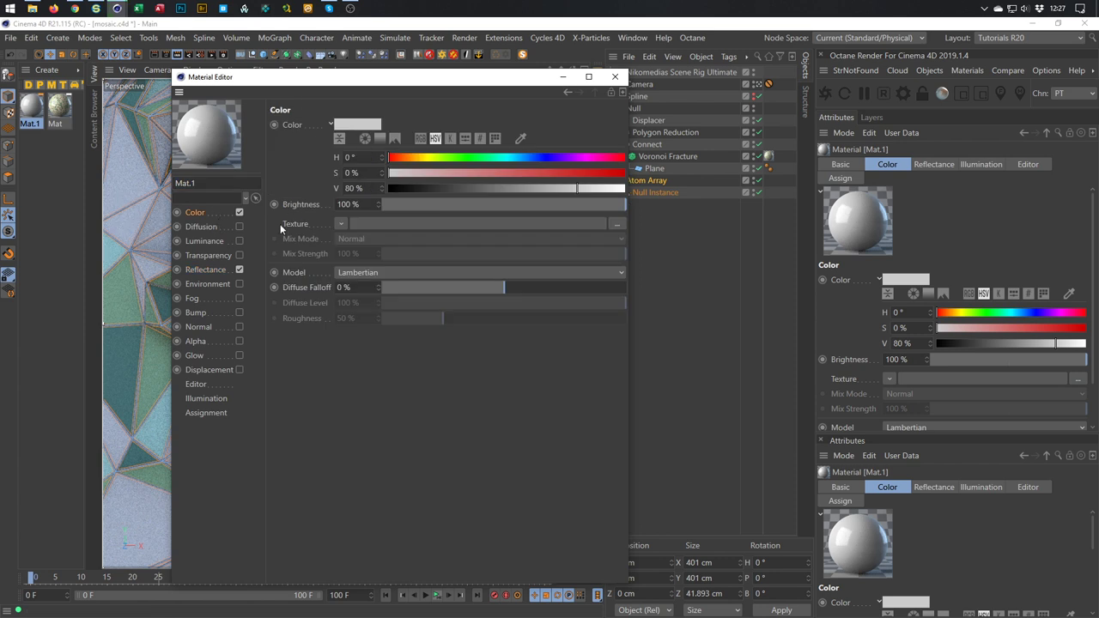
left_click(402, 189)
left_click(615, 77)
left_click_drag(33, 109, 645, 184)
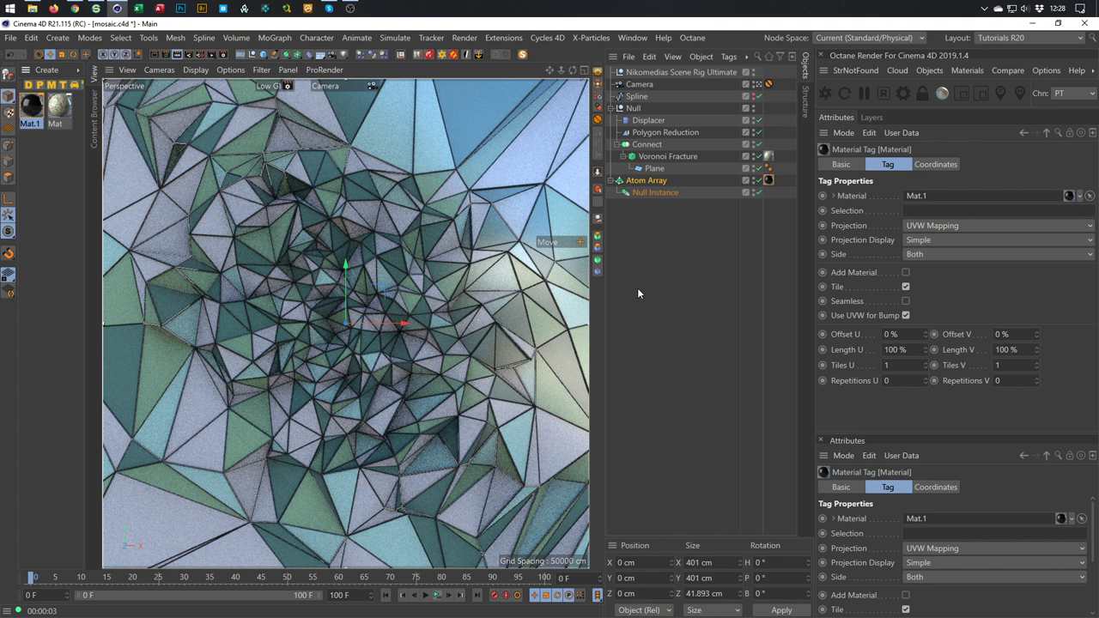
- Render the viewport and switch the render settings to the Middle GI preset
left_click(181, 52)
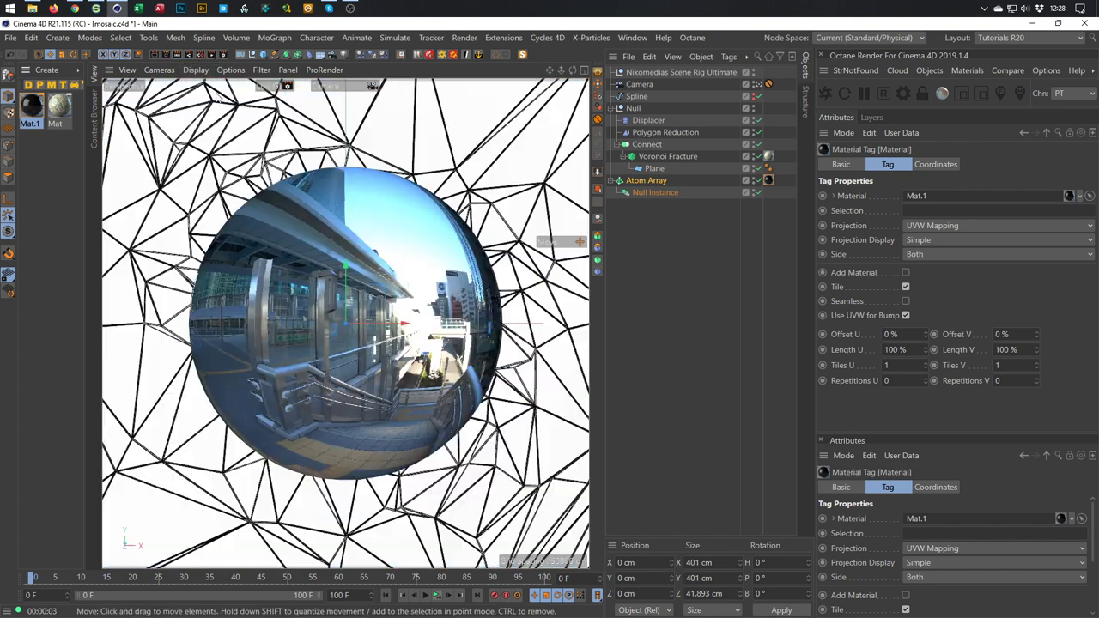
left_click(211, 54)
left_click(272, 335)
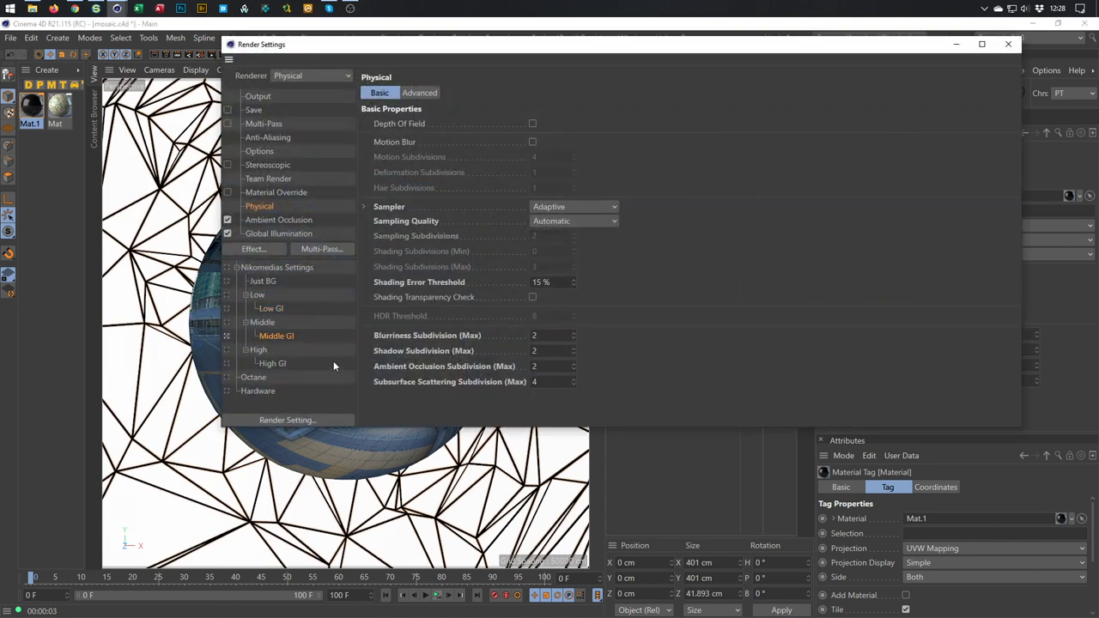
- Render the mosaic with Shift+R, then enable the Picture Viewer filter at 100% Saturation
key("shift+r")
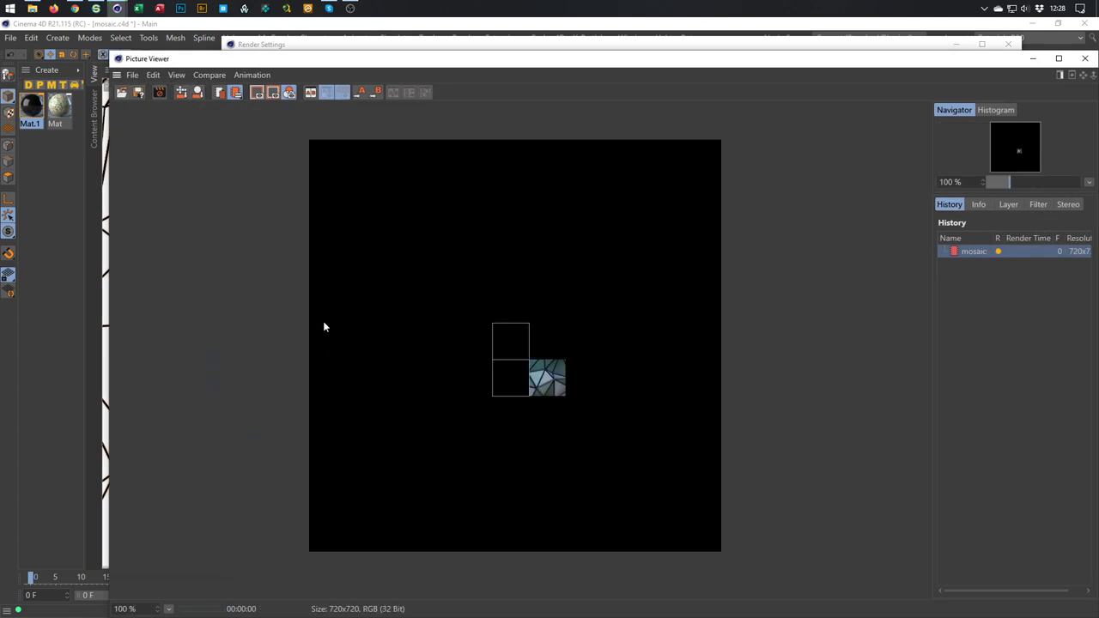
left_click_drag(112, 53, 456, 110)
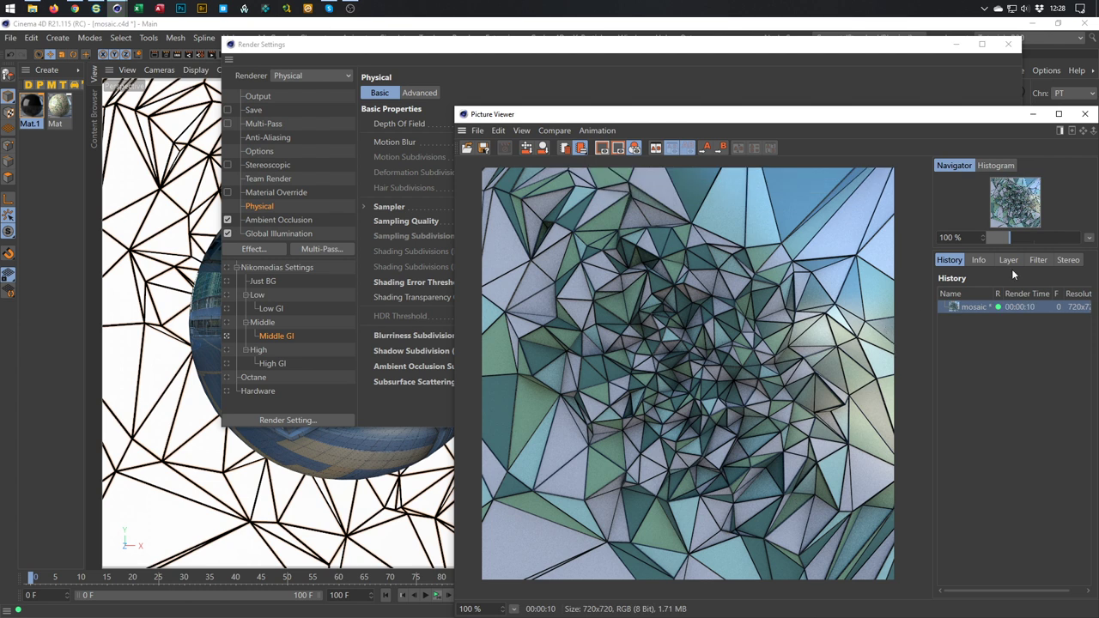
left_click(1036, 259)
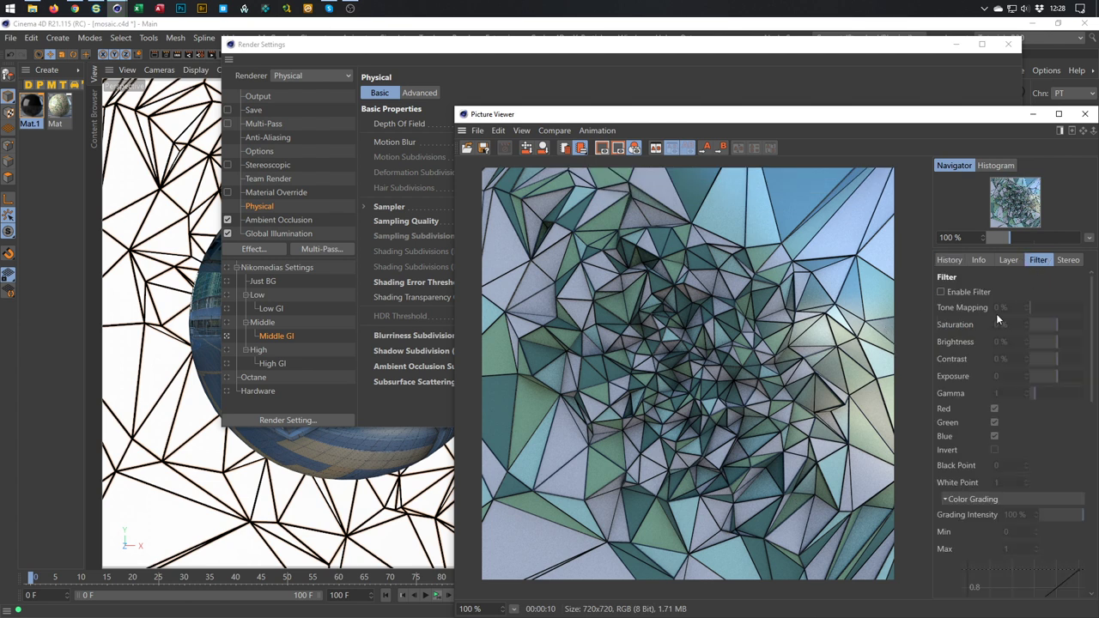
left_click(941, 292)
left_click_drag(1059, 325, 1086, 333)
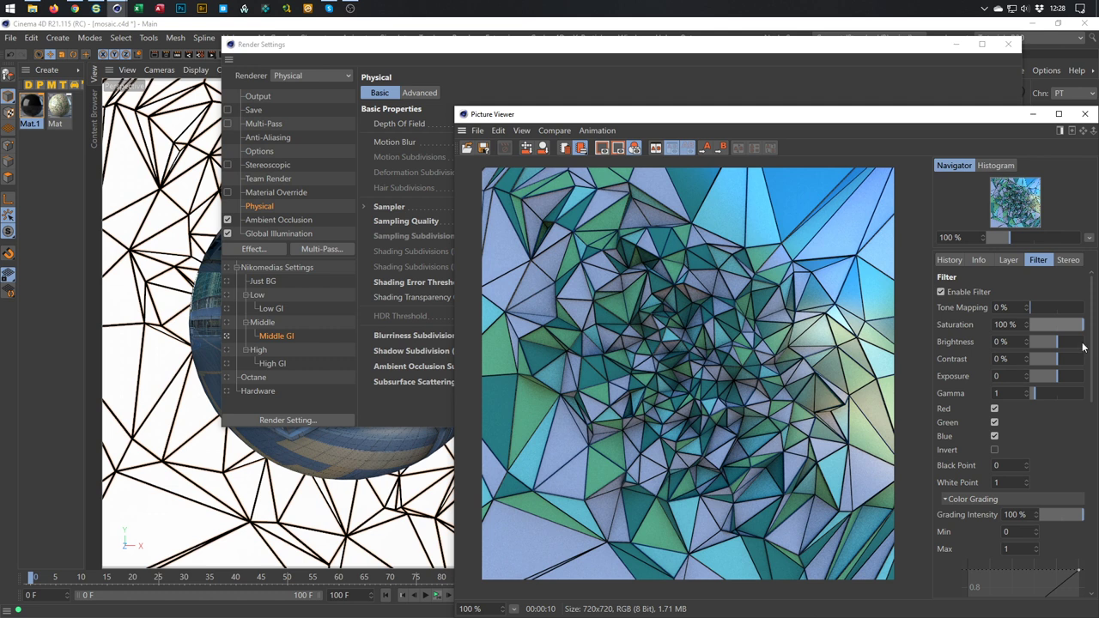
- Set the filter's Contrast to 25% and Exposure to 0.2, then create a Color Correction post effect
mouse_move(1057, 358)
left_mouse_down()
mouse_move(1071, 363)
mouse_move(1069, 380)
mouse_move(1057, 379)
left_mouse_up()
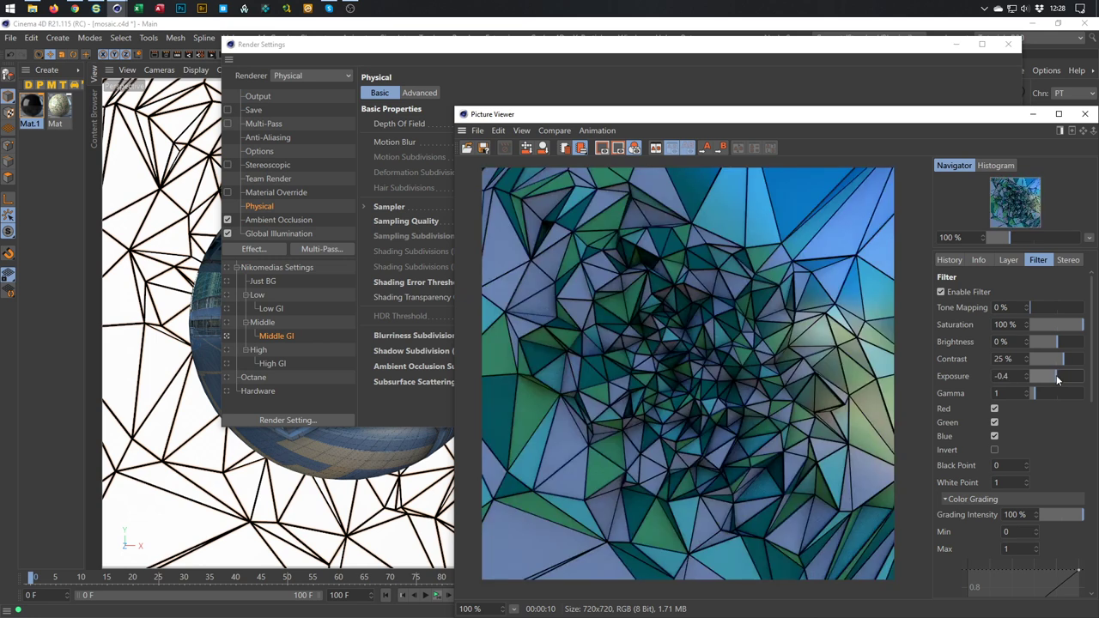
left_click(1018, 378)
type("0.2")
key("Return")
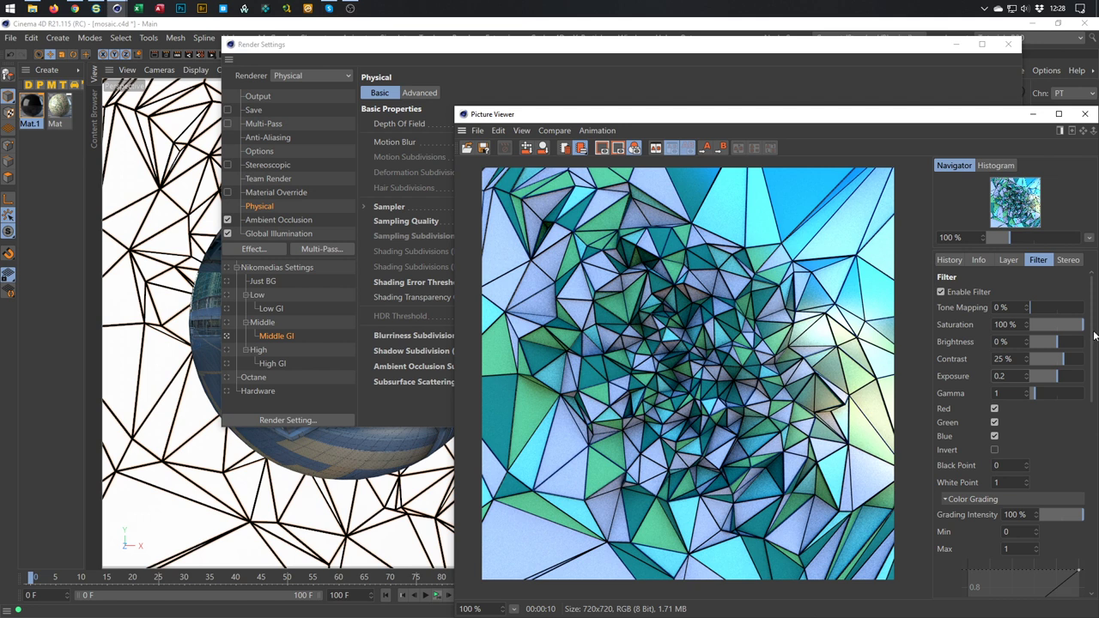
left_click(969, 500)
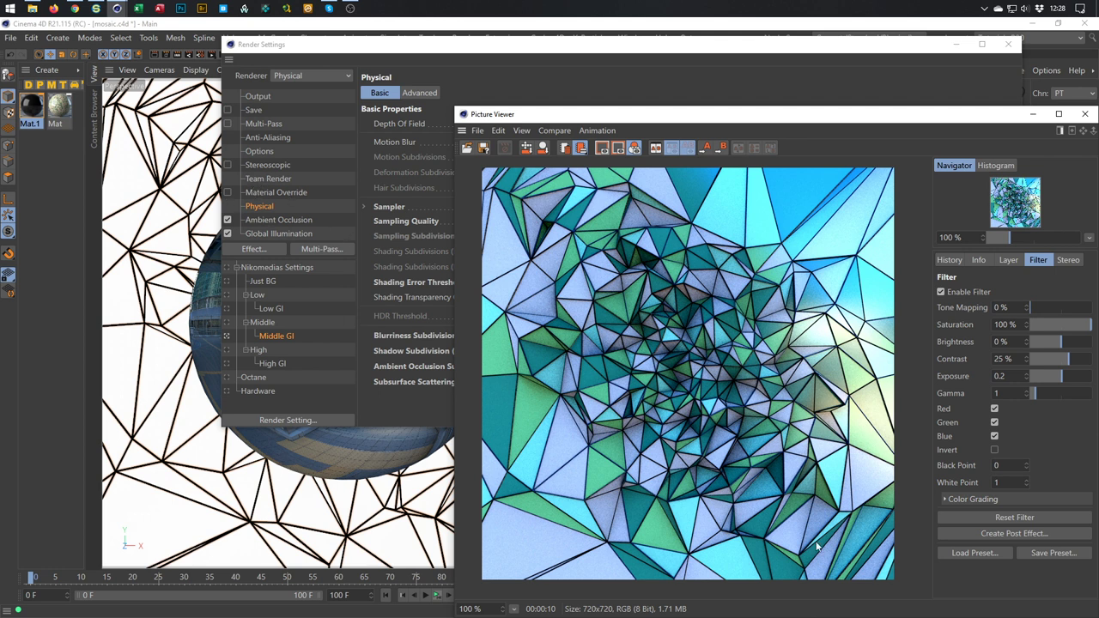
left_click(1008, 532)
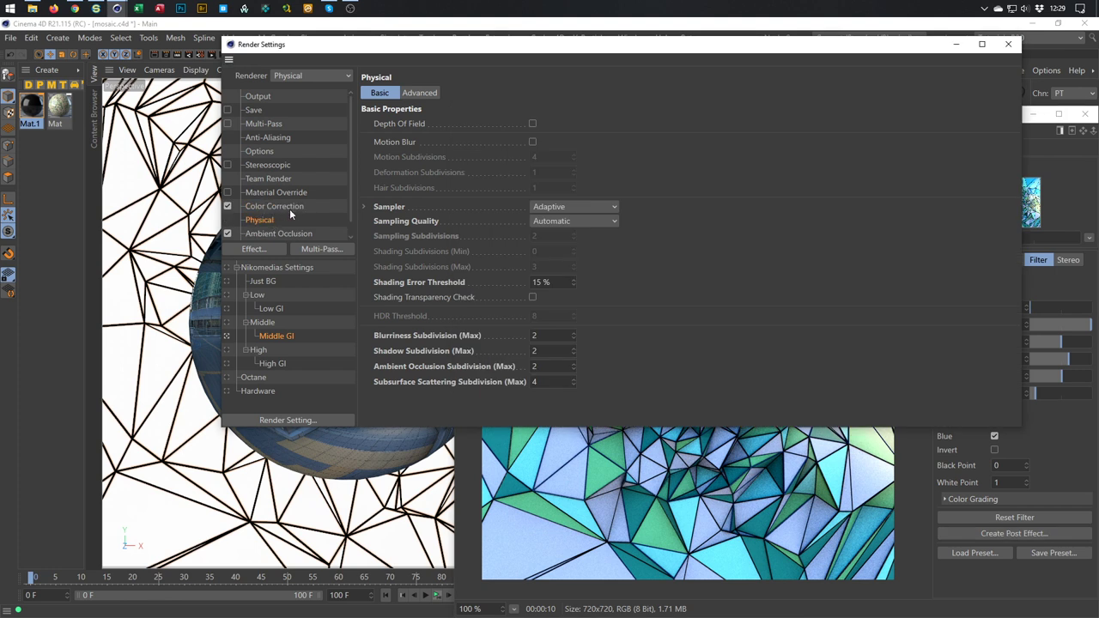
- Disable the Picture Viewer filter and re-render the mosaic with the Color Correction effect
left_click(290, 208)
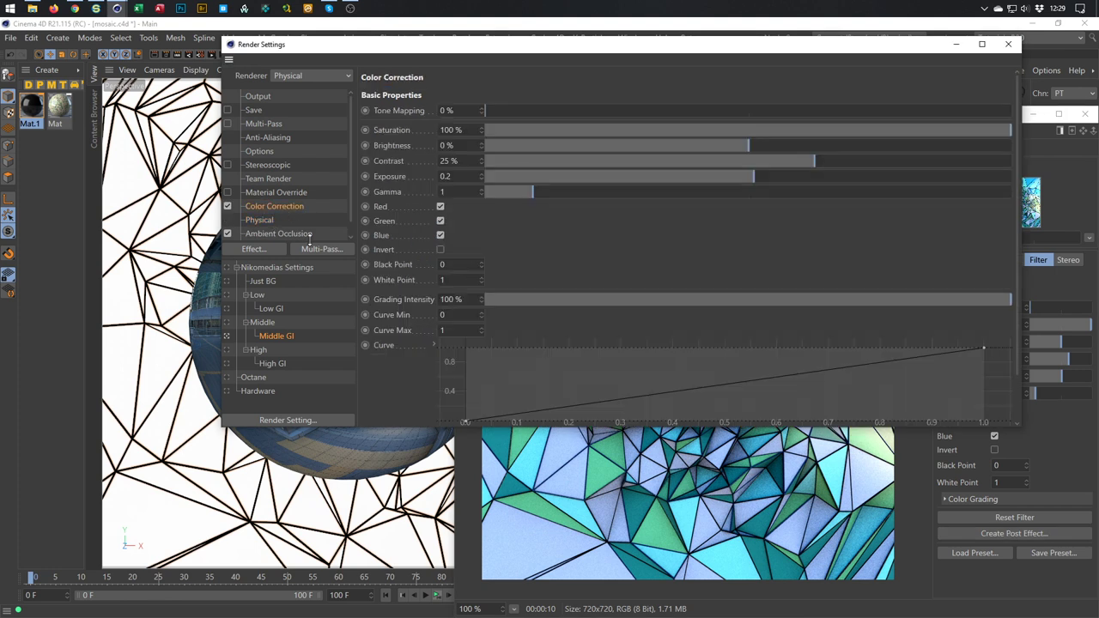
left_click(1057, 483)
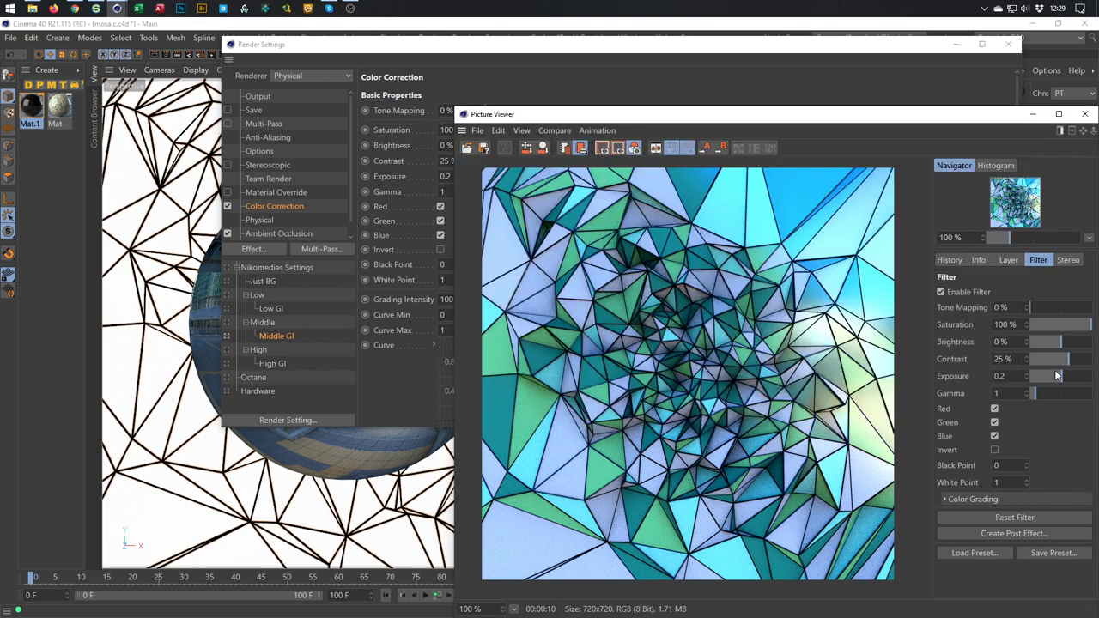
left_click(941, 292)
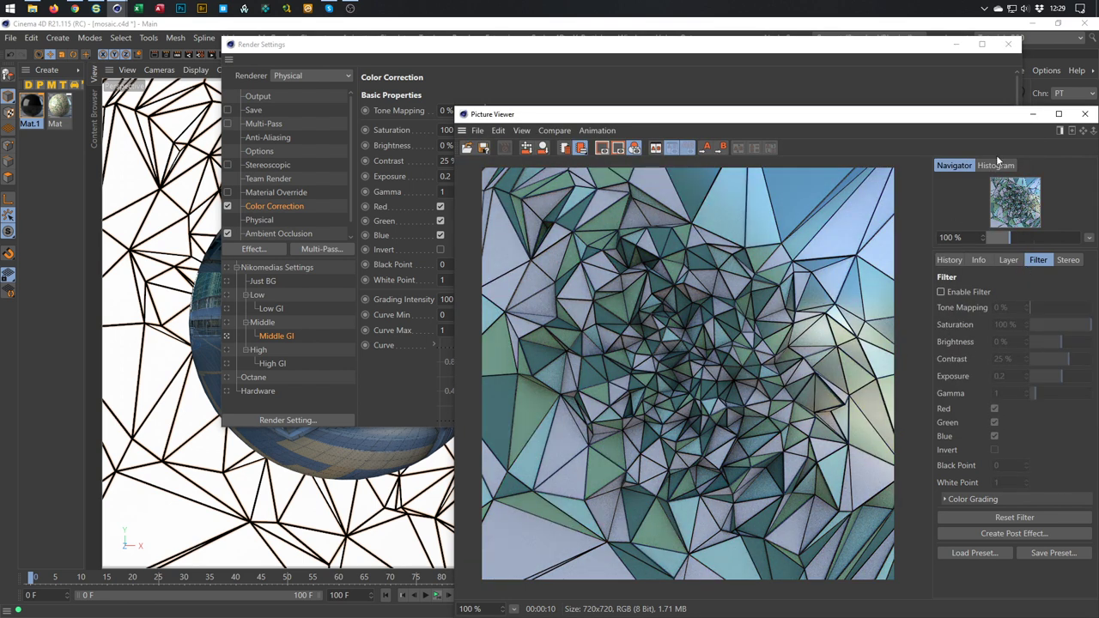
left_click_drag(702, 51, 602, 61)
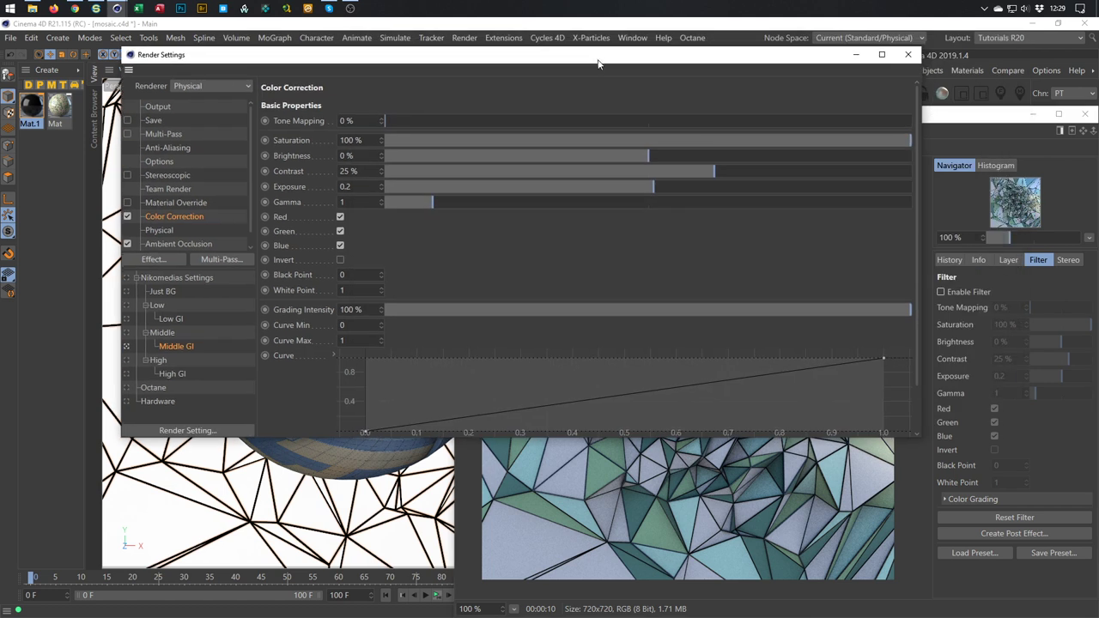
key("shift+r")
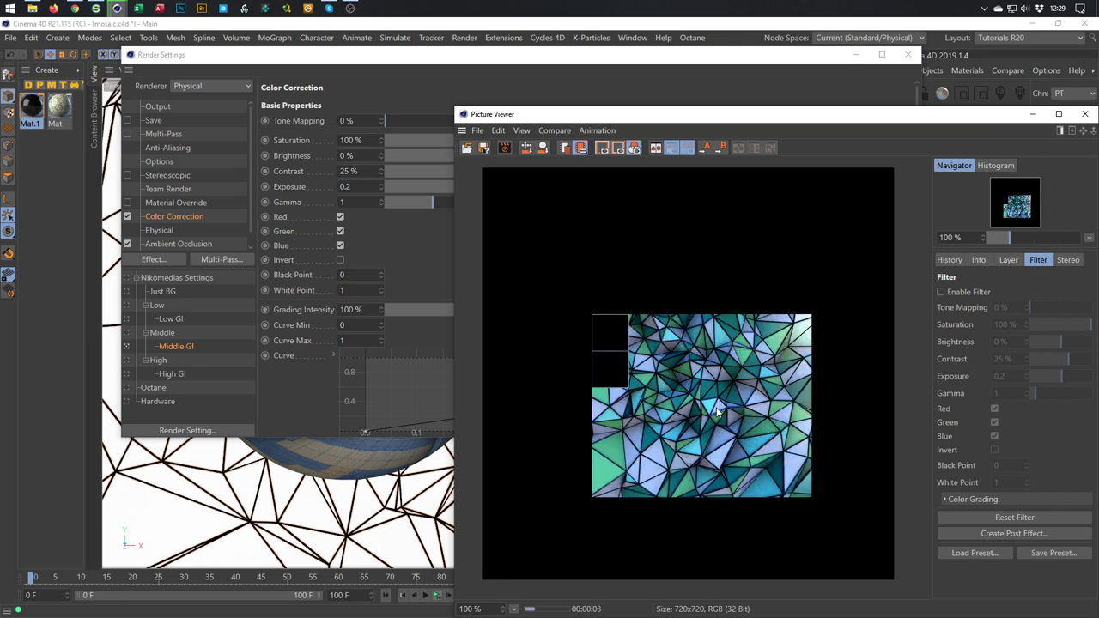
left_click(950, 260)
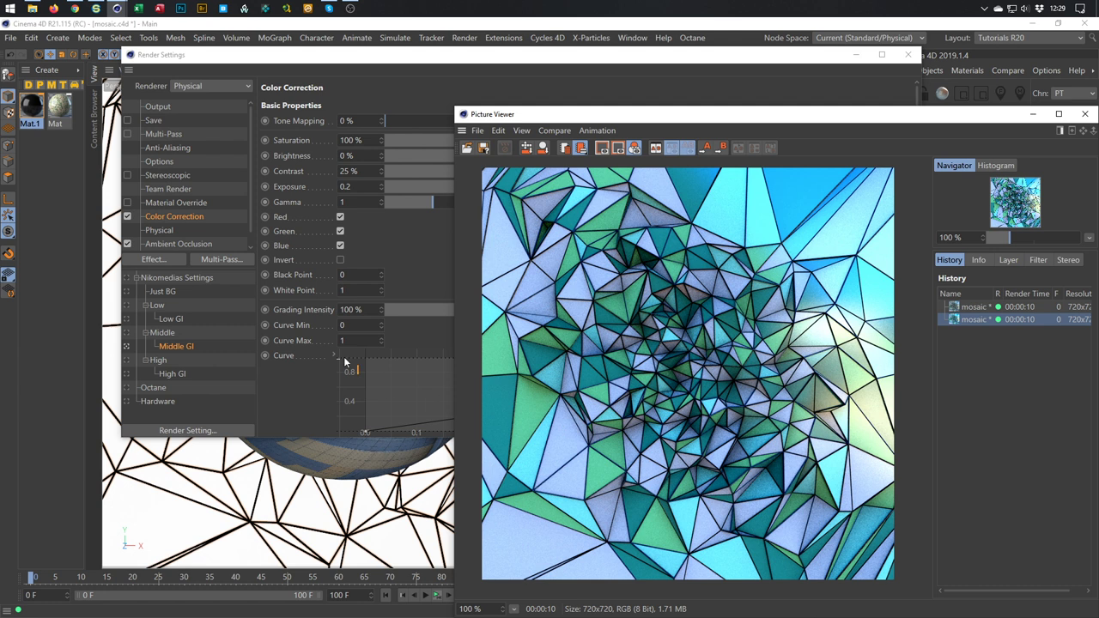
- Add a Denoiser post effect in Render Settings and render the scene again
left_click(175, 260)
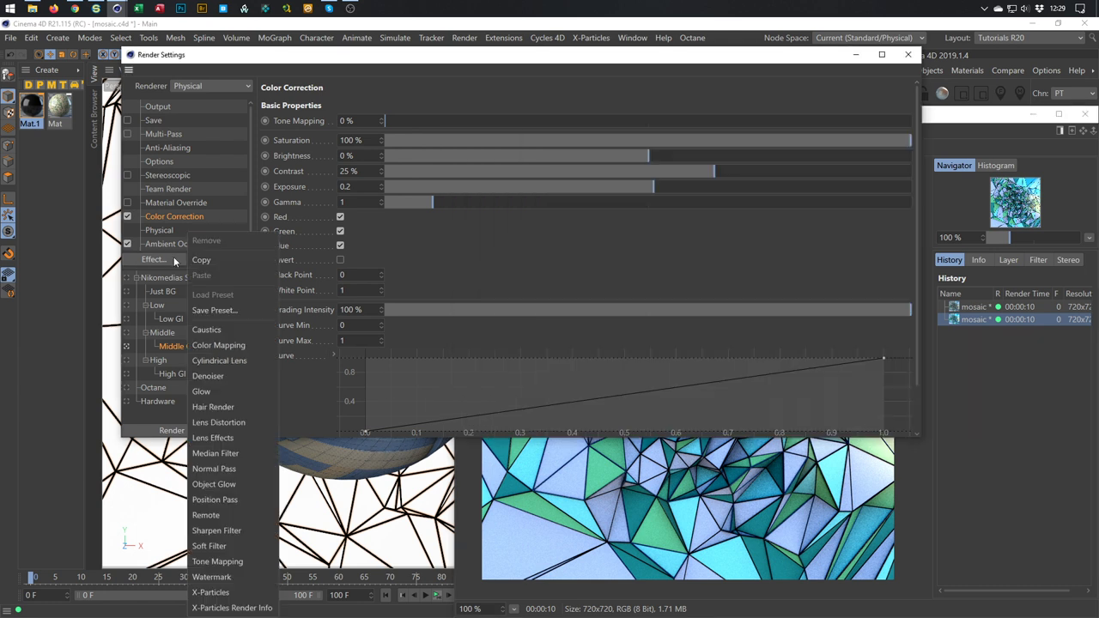
left_click(202, 376)
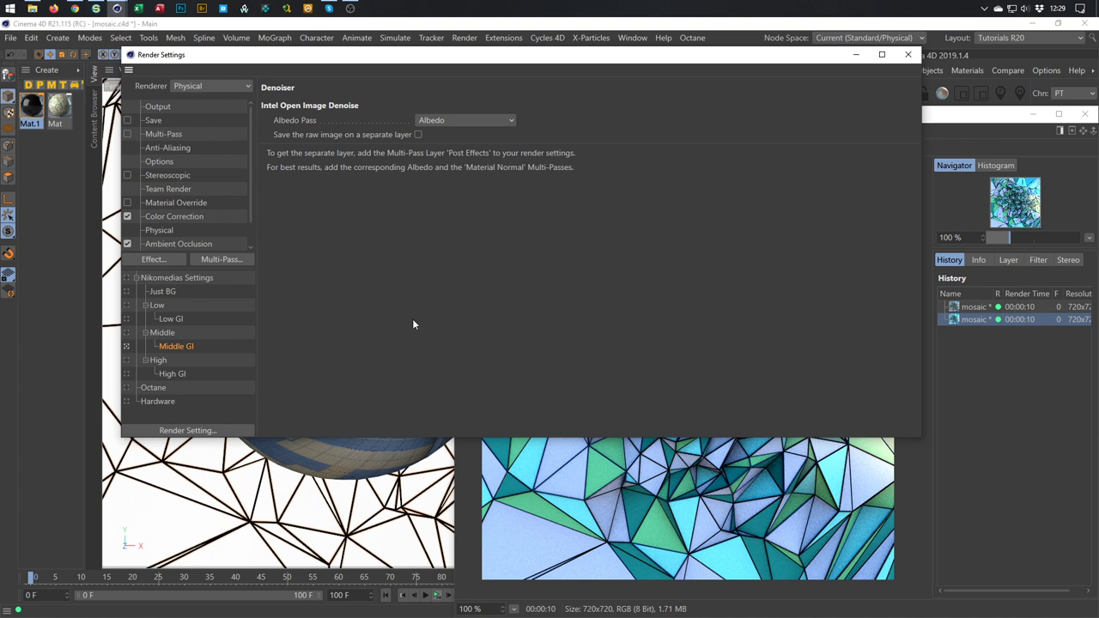
key("shift+r")
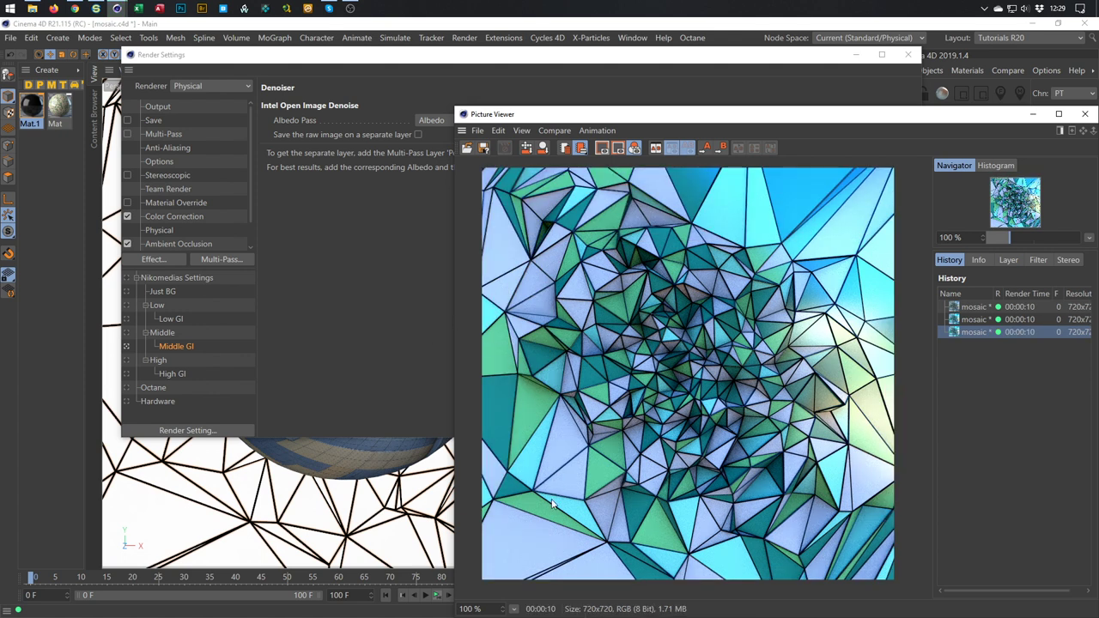
- Compare the previous render with the new denoised render in the History list
left_click(974, 320)
left_click(973, 332)
left_click(979, 321)
left_click(979, 334)
left_click(979, 323)
left_click(979, 333)
- Close the render windows and turn off the scene rig's HDRI Preview ON option
left_click(1085, 117)
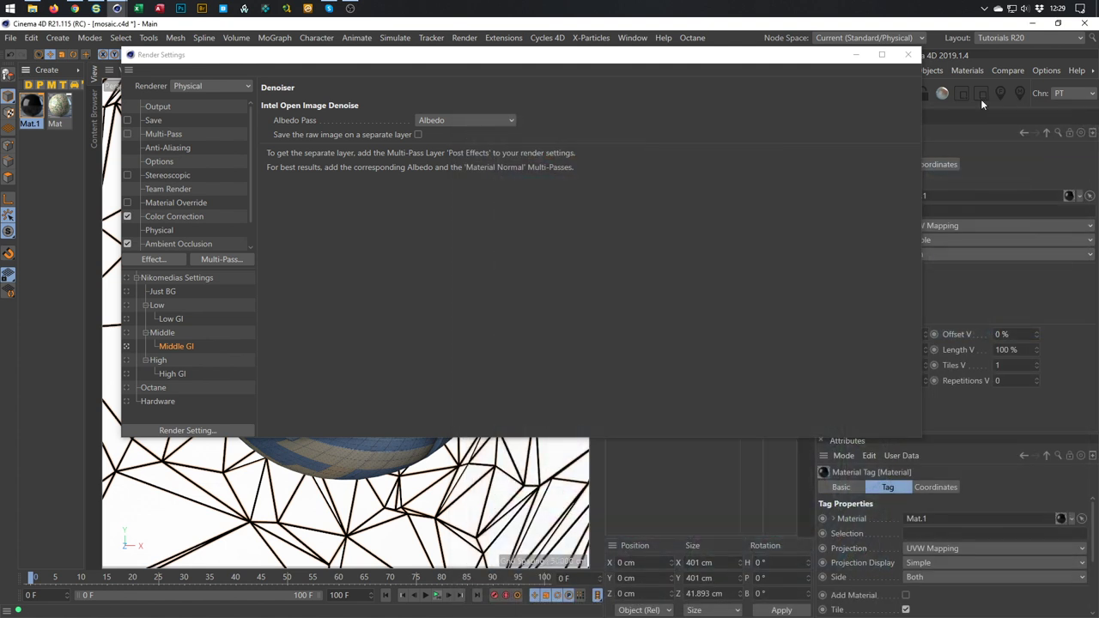
left_click(907, 54)
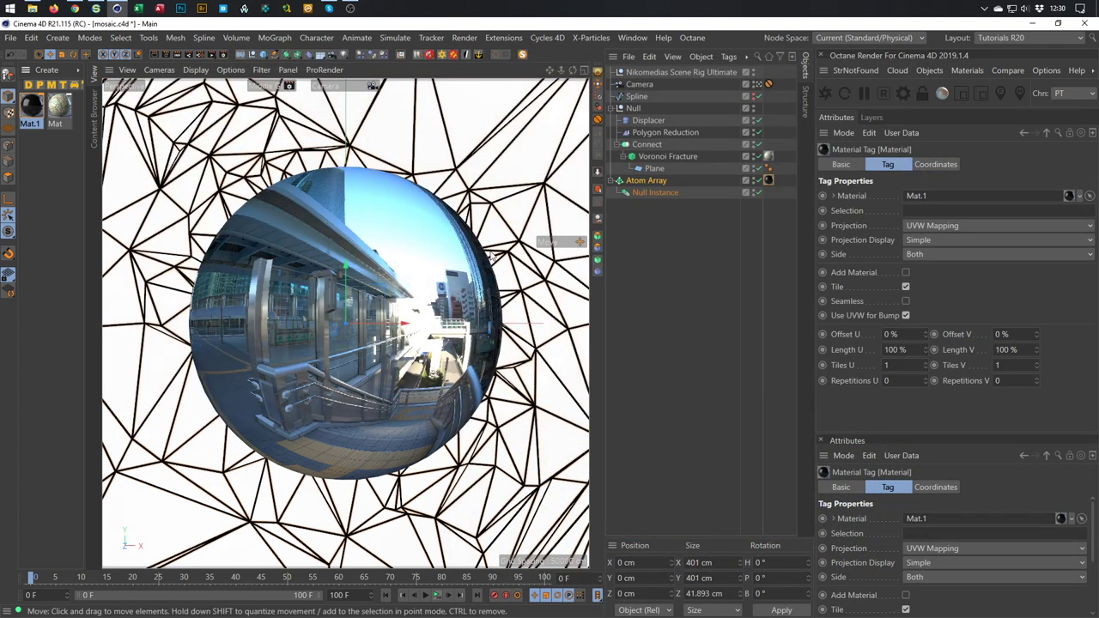
left_click(647, 72)
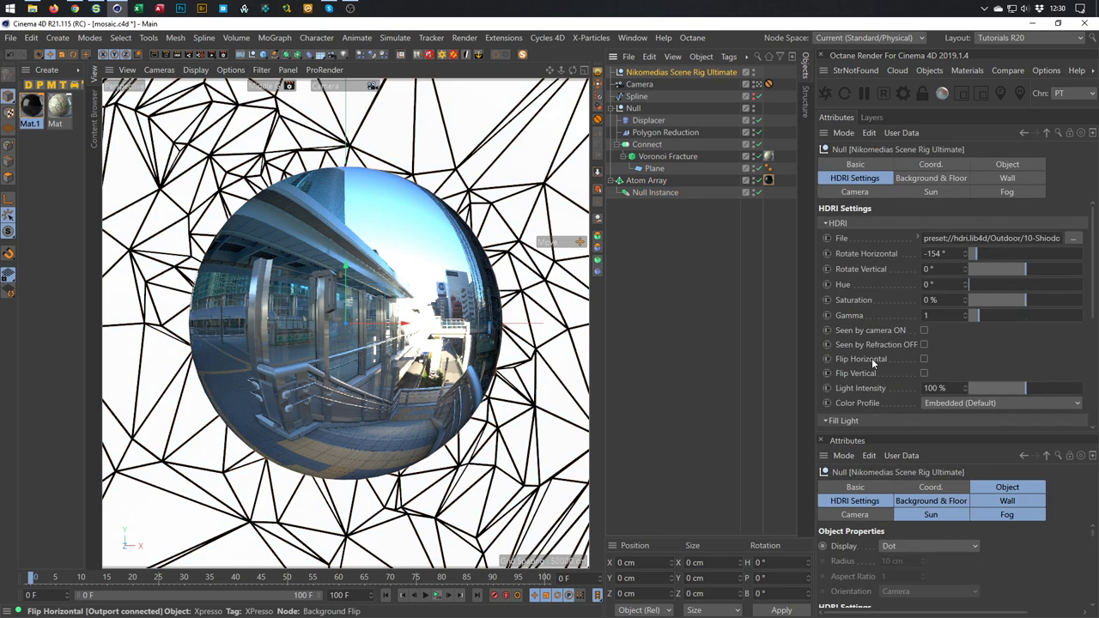
scroll(871, 358, "down", 5)
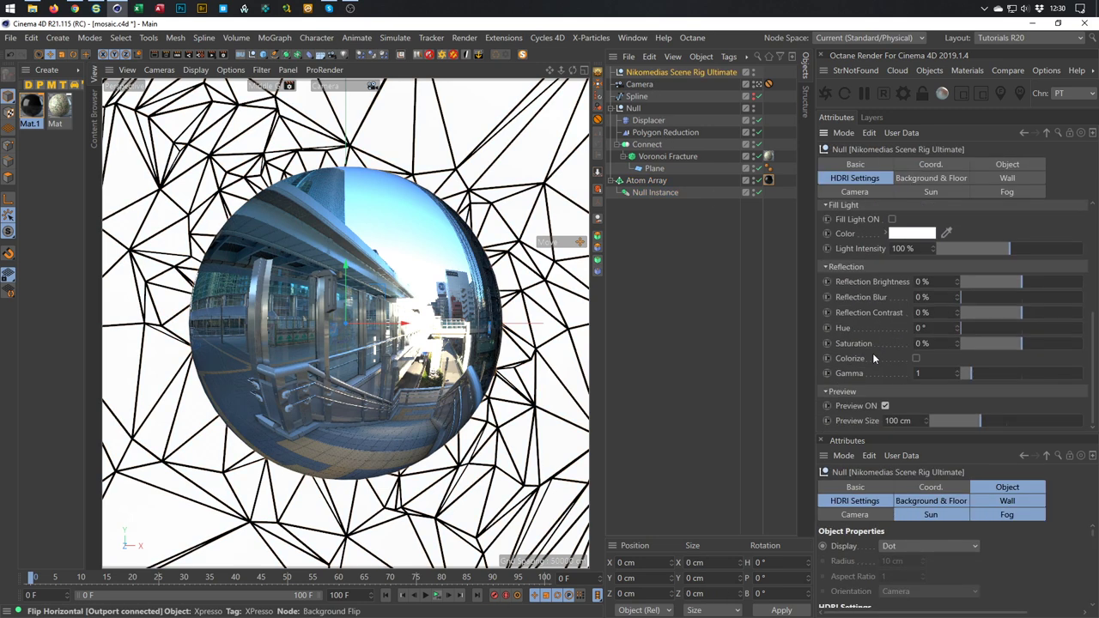
left_click(886, 407)
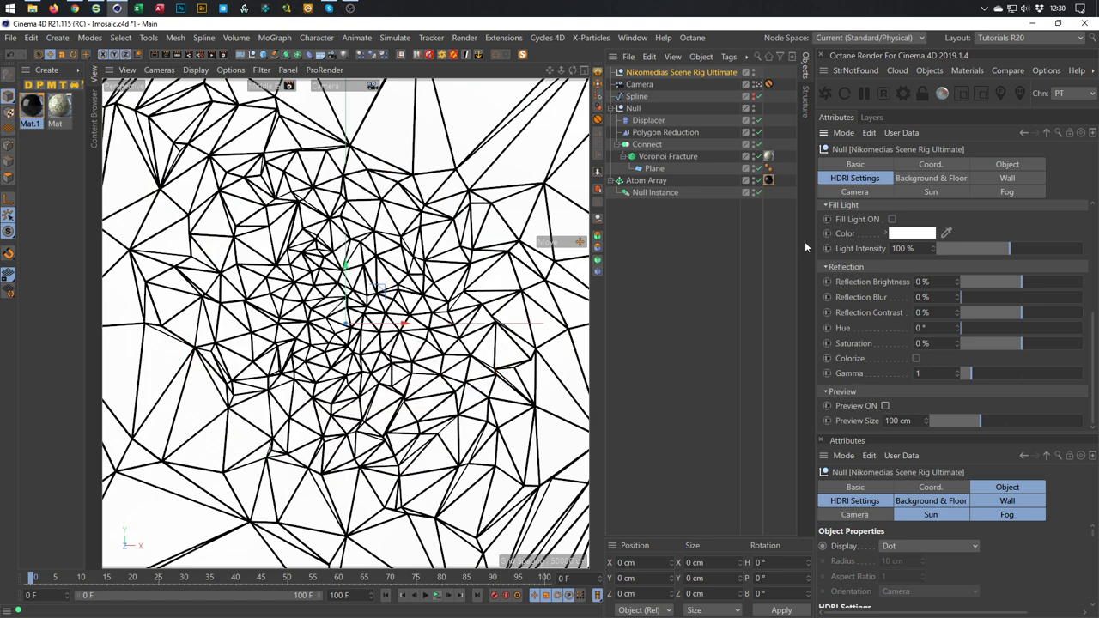
- Set the Atom Array Cylinder Radius and Sphere Radius to 0.3 cm
left_click(653, 181)
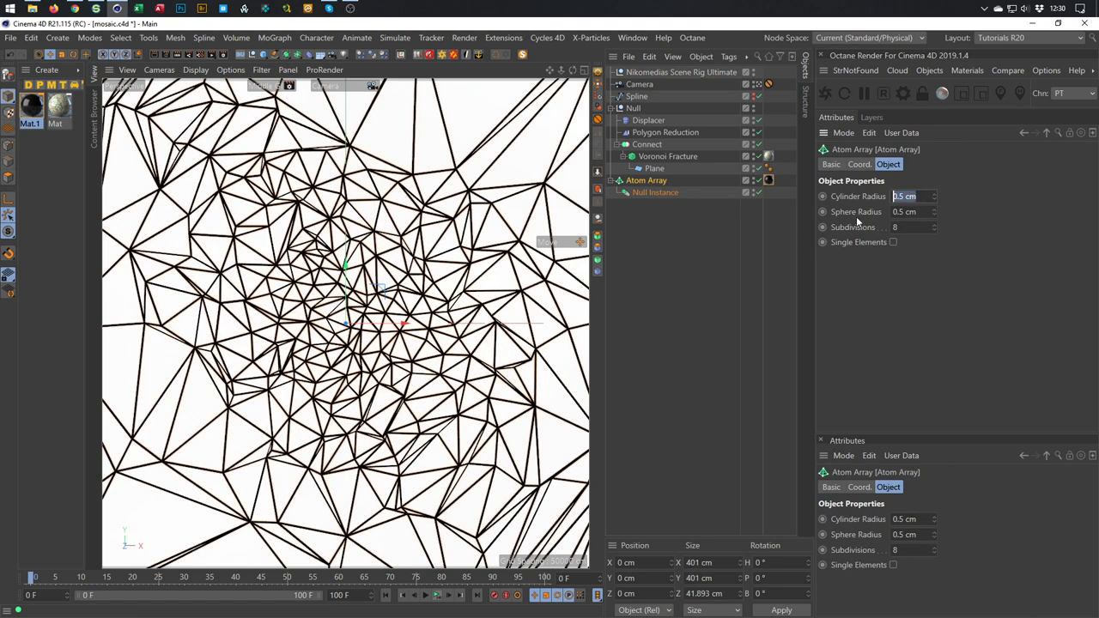
type("0.3")
key("Tab")
type("0.3")
key("Return")
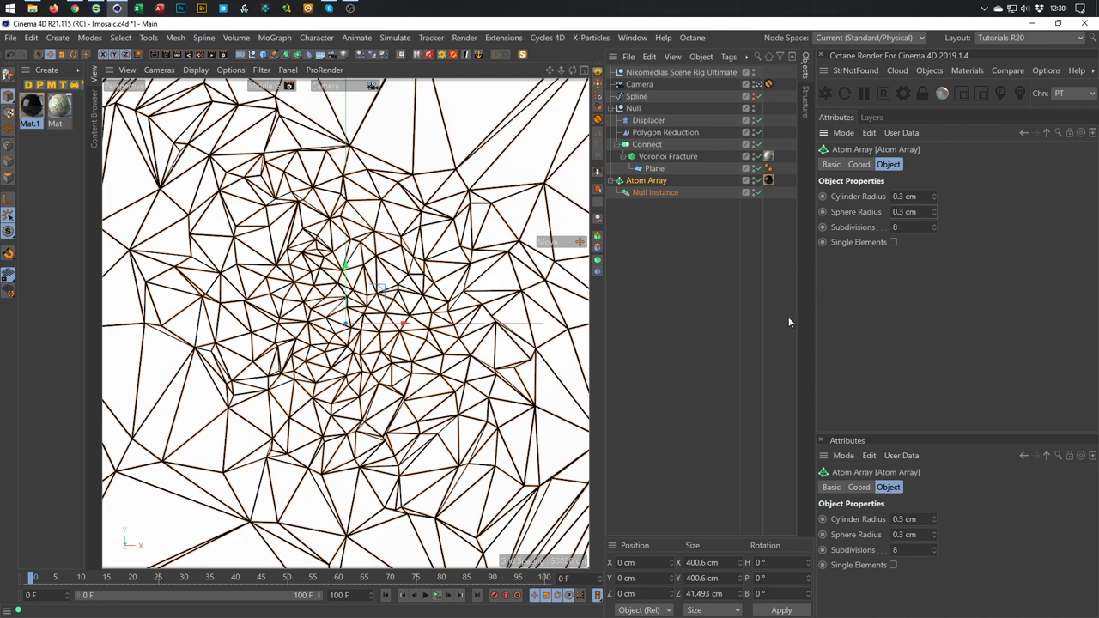
- Open the Mat material editor and switch the viewport render preset to Low GI
double_click(60, 104)
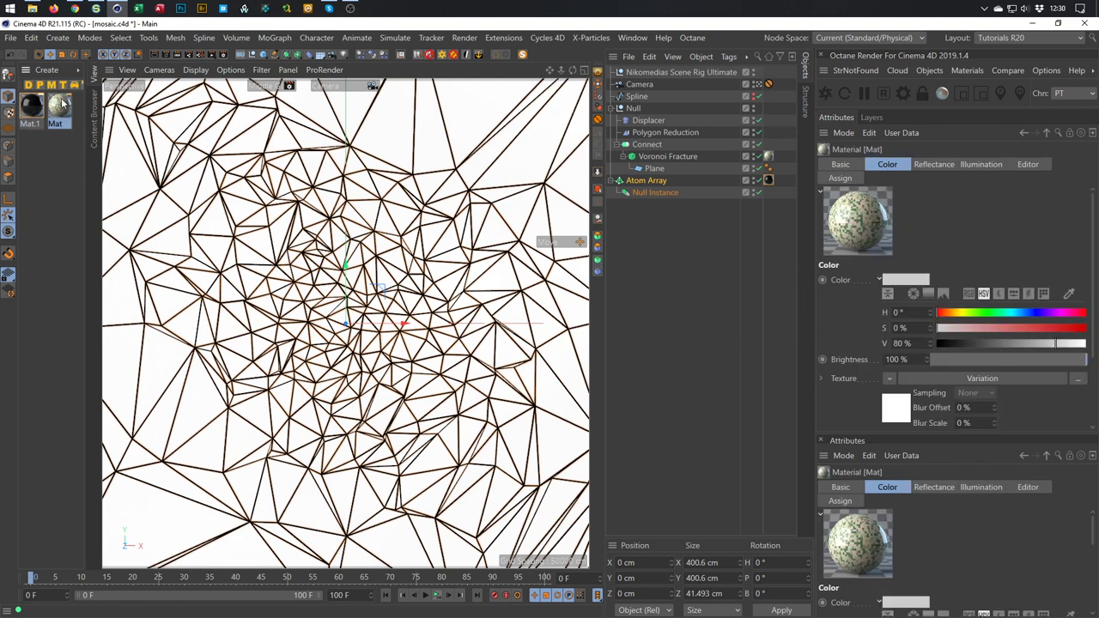
left_click_drag(304, 90, 714, 66)
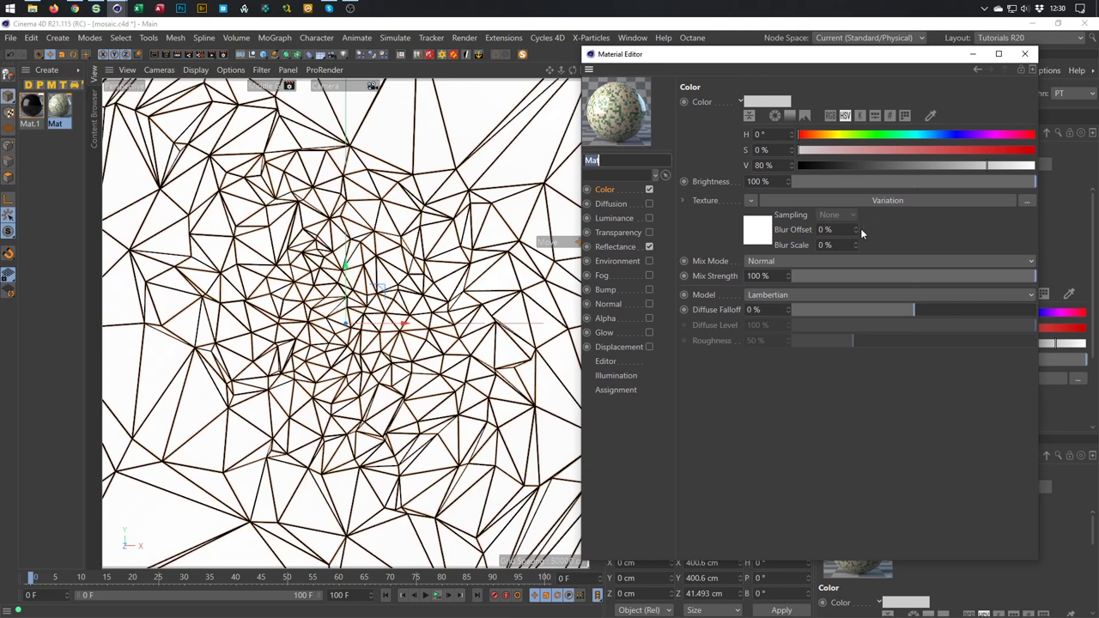
left_click(289, 87)
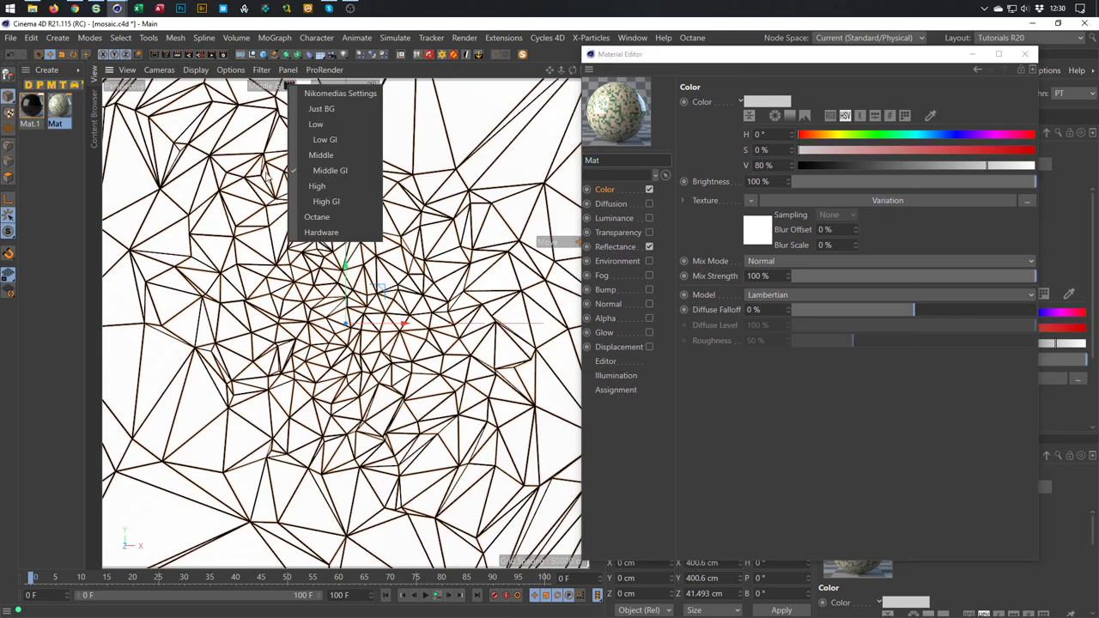
left_click(348, 148)
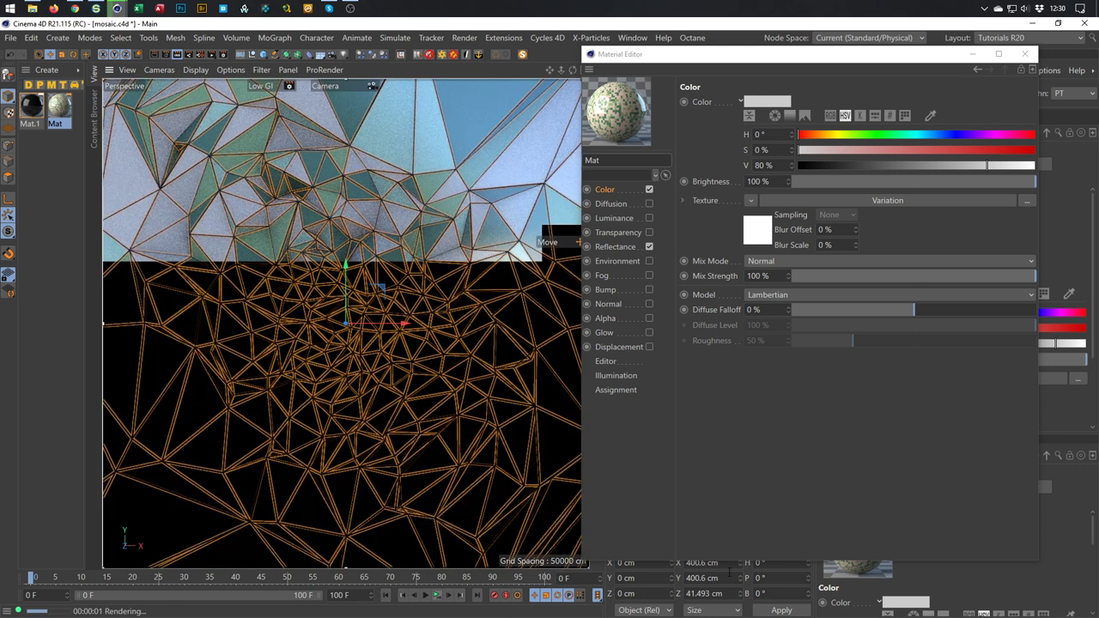
left_click_drag(775, 60, 798, 66)
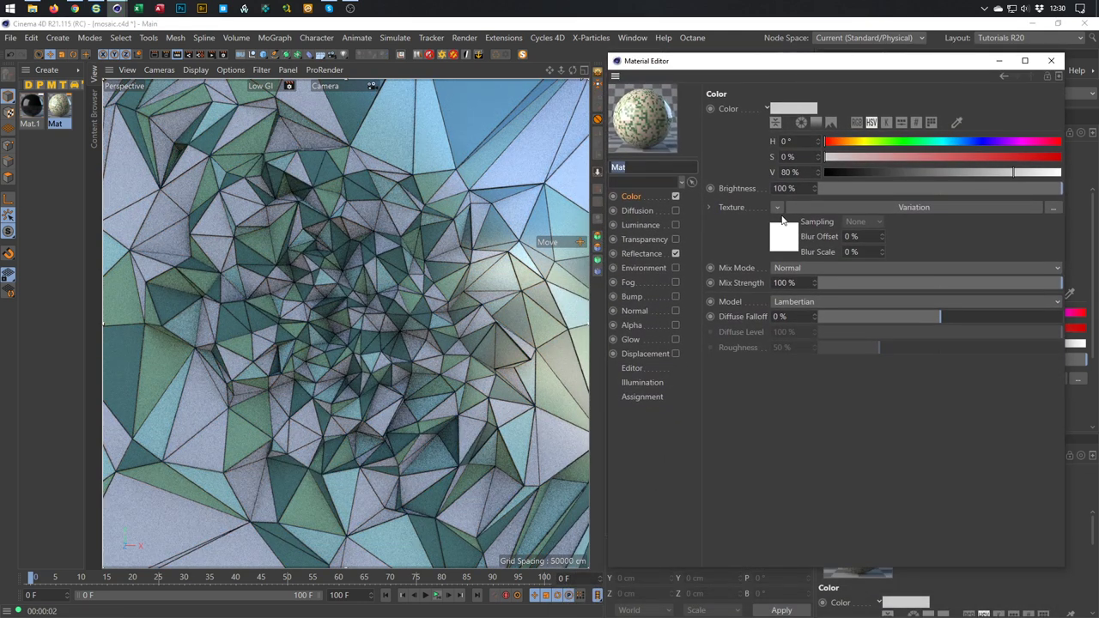
- Load 002.jpg from Explorer into Mat's Color texture, choosing not to copy it
left_click(647, 199)
key("super+e")
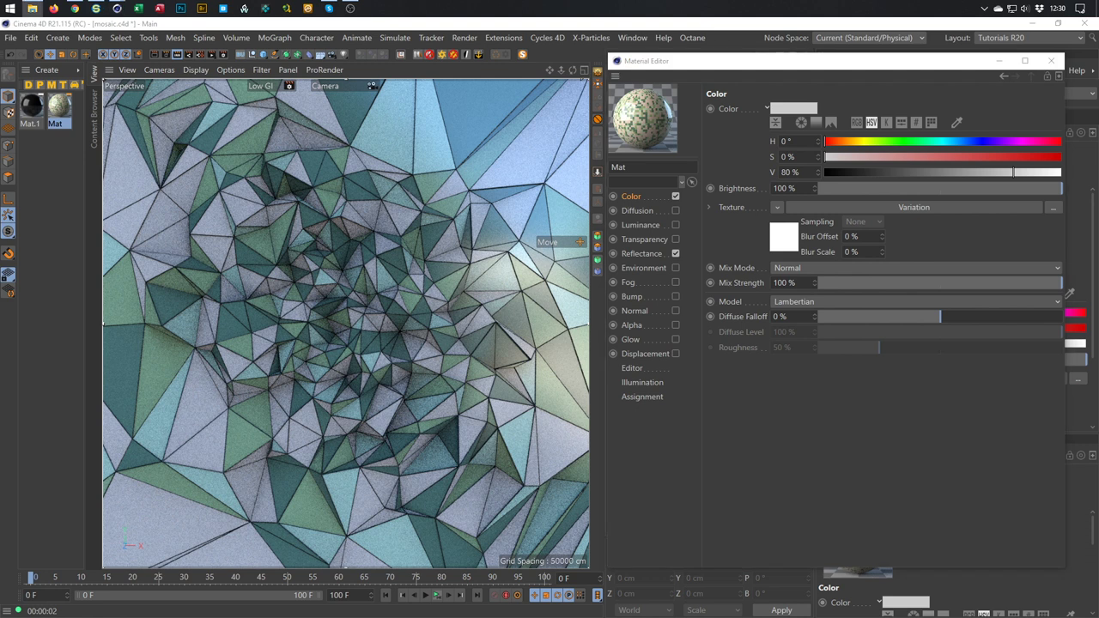
left_click_drag(181, 464, 878, 211)
left_click(633, 375)
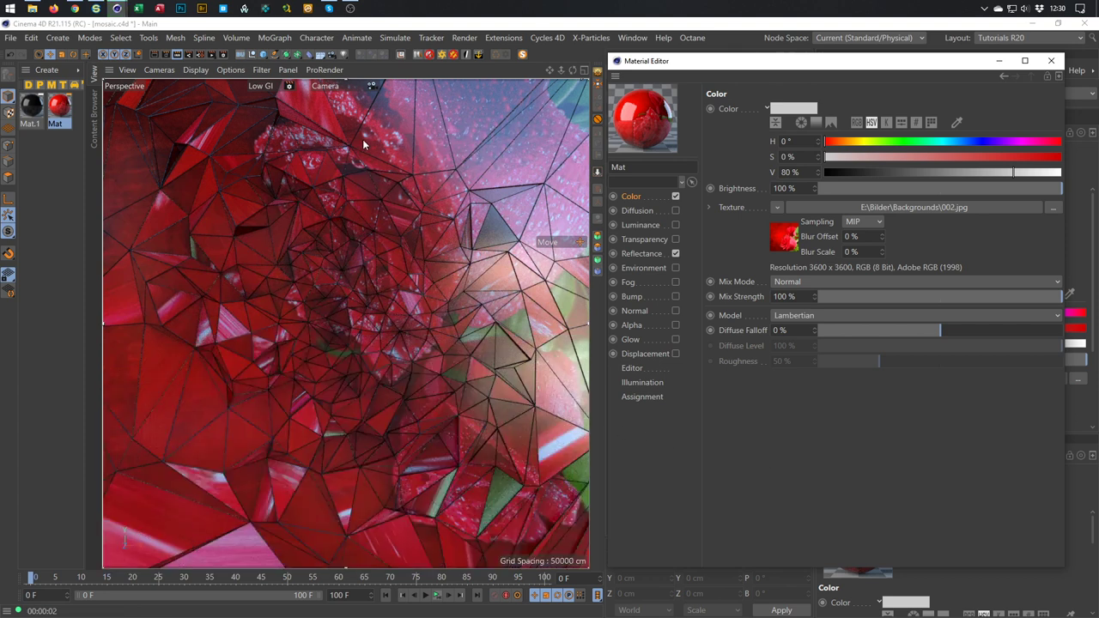
- Set the Voronoi Fracture material tag's Projection to Flat
left_click_drag(795, 72, 417, 500)
left_click(768, 155)
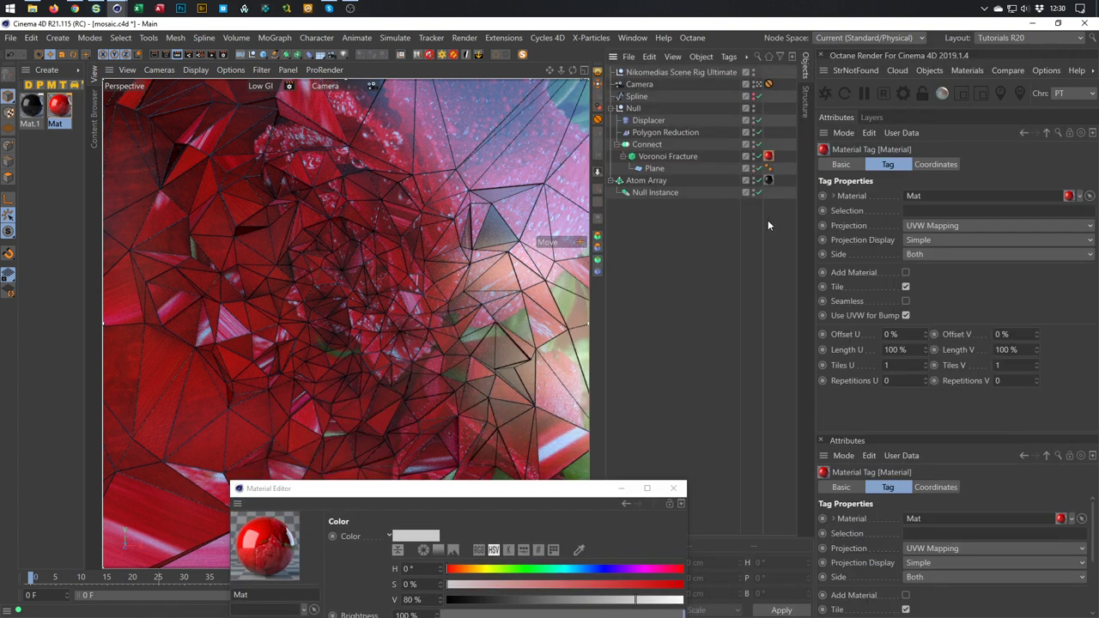
left_click(949, 226)
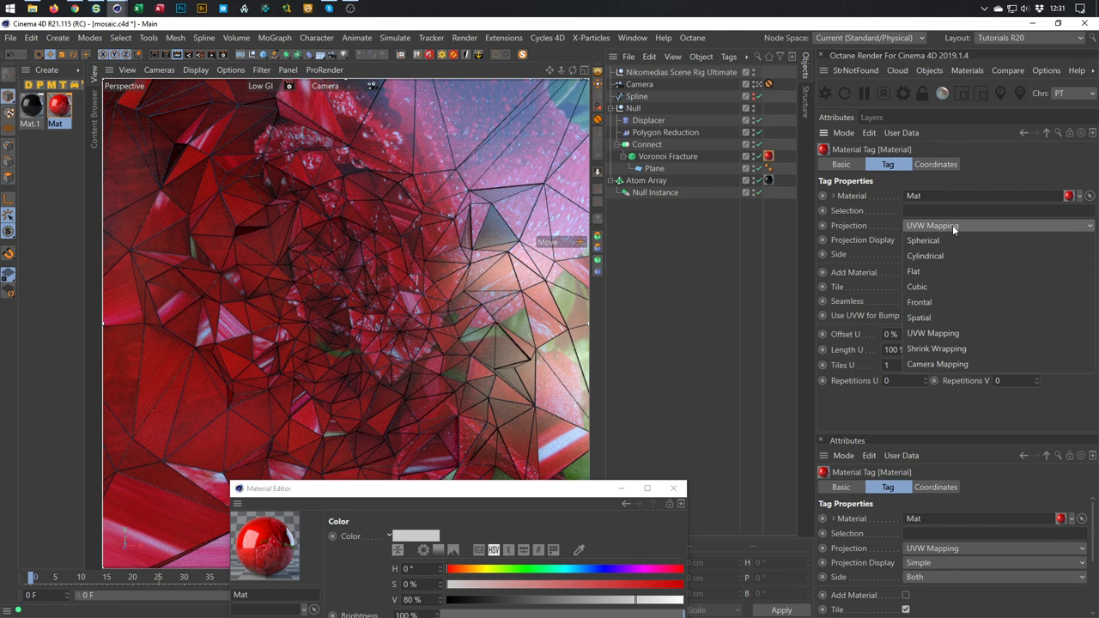
left_click(944, 270)
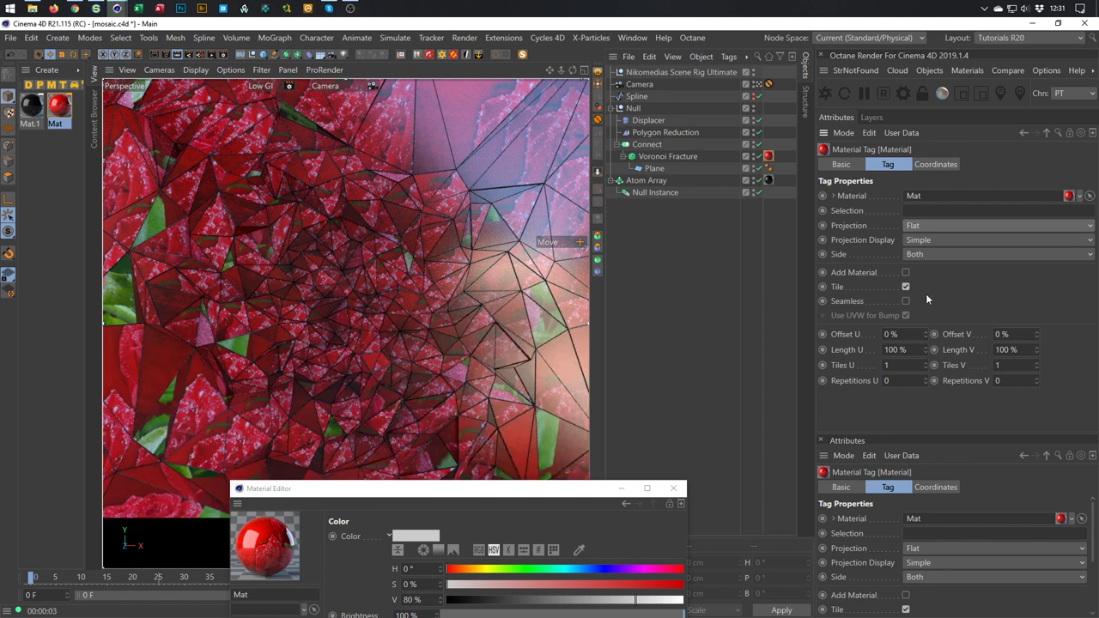
- Preview-render the textured mosaic plane in the viewport
left_click_drag(496, 496, 830, 400)
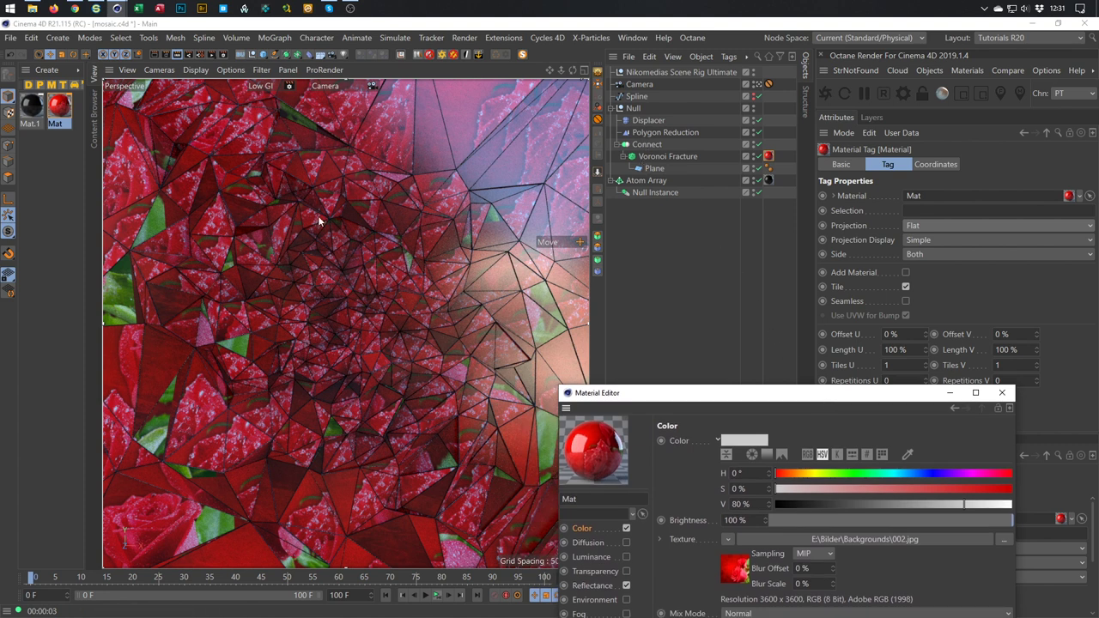
left_click(666, 156)
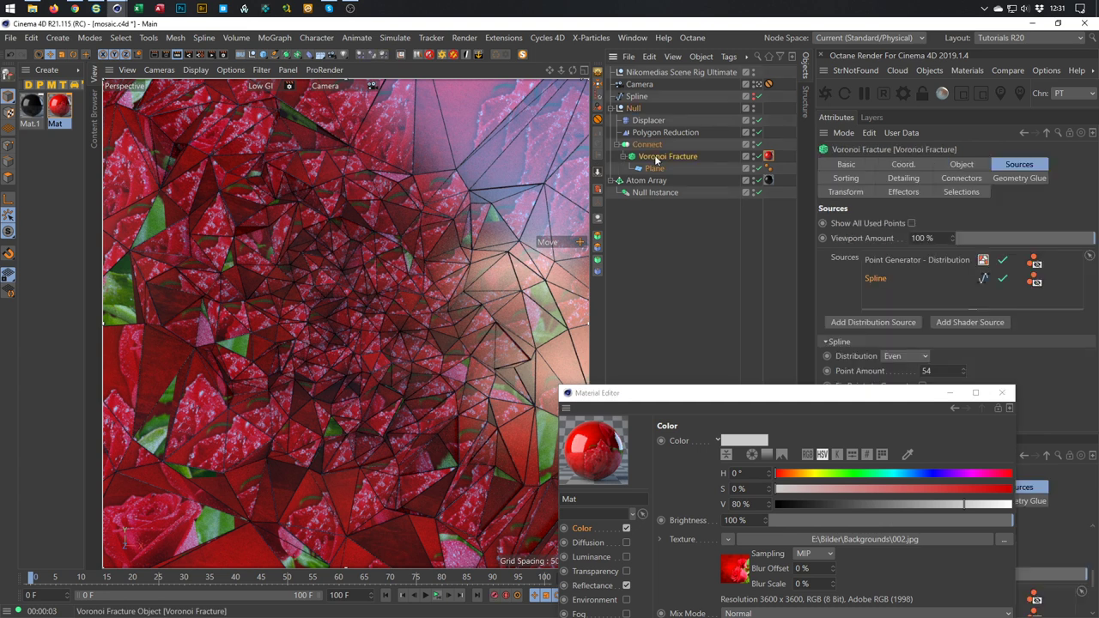
left_click(768, 155)
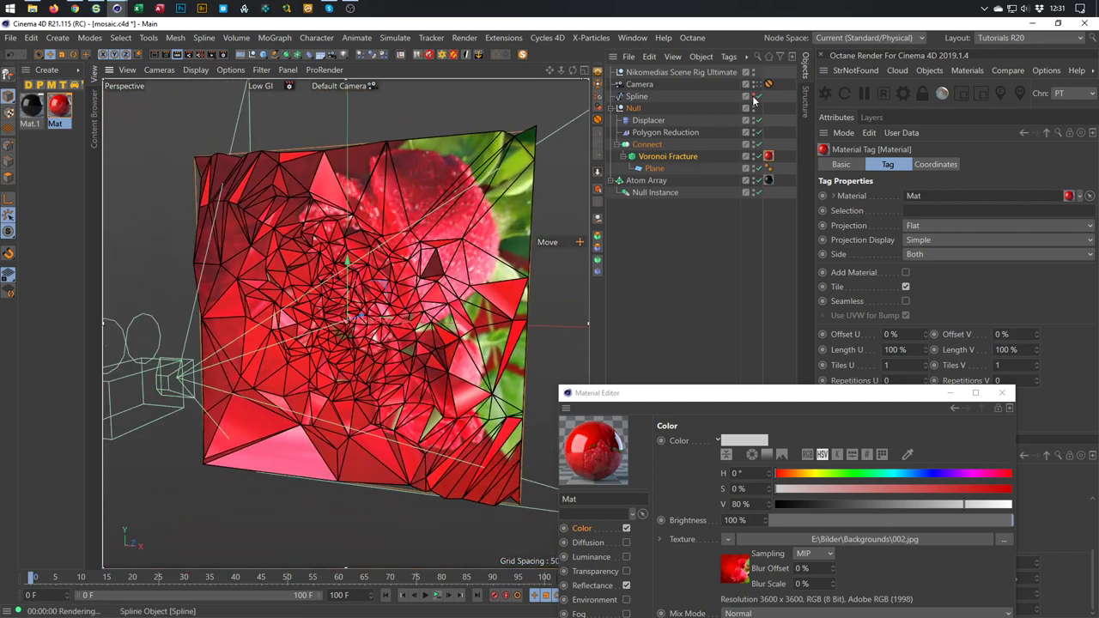
key("ctrl+r")
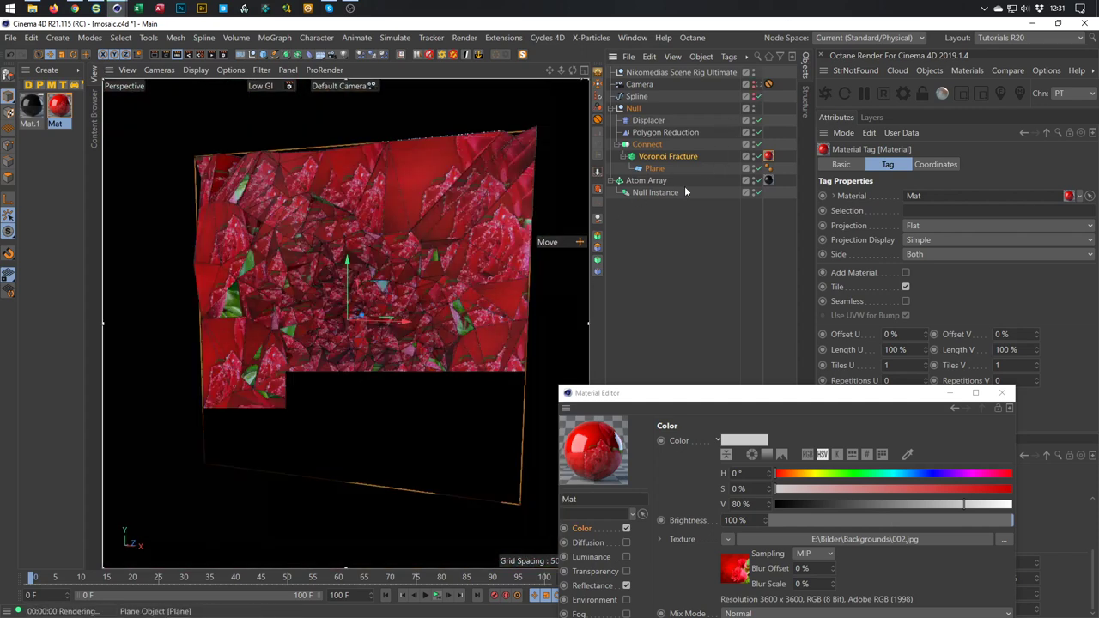
left_click(459, 266)
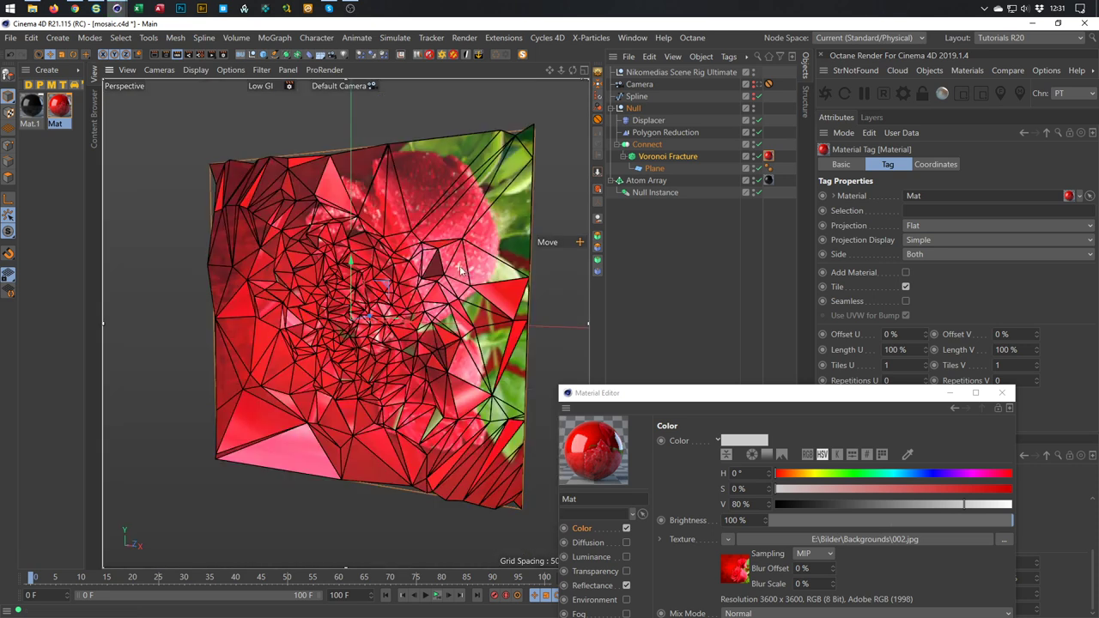
key("ctrl+r")
left_click(177, 79)
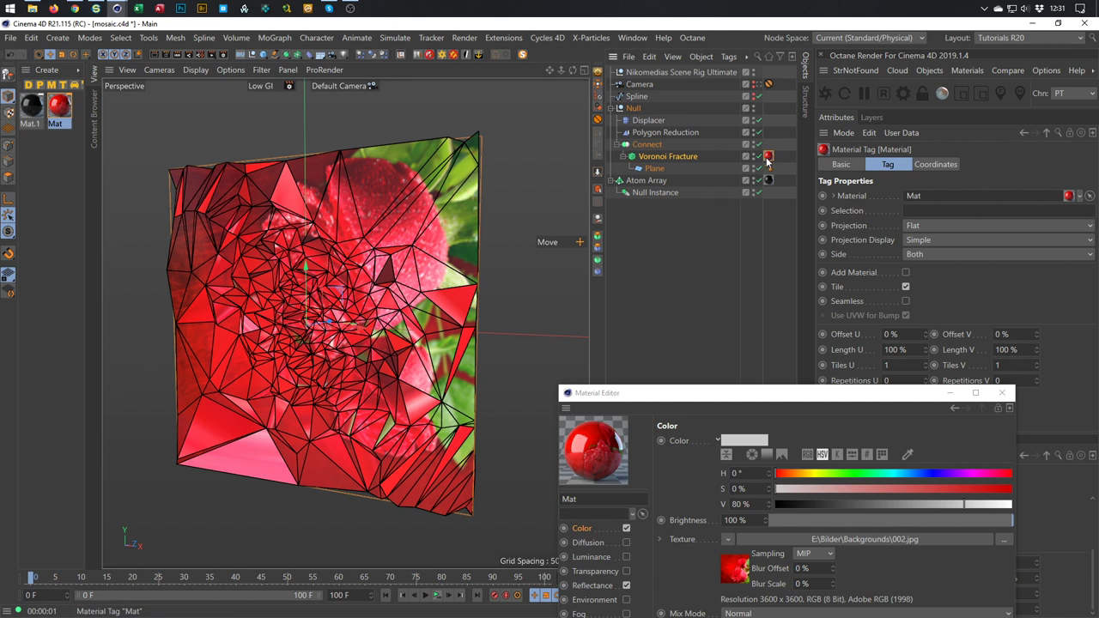
- Enable Texture mode and view the plane through the scene Camera
left_click(677, 156)
left_click(769, 156)
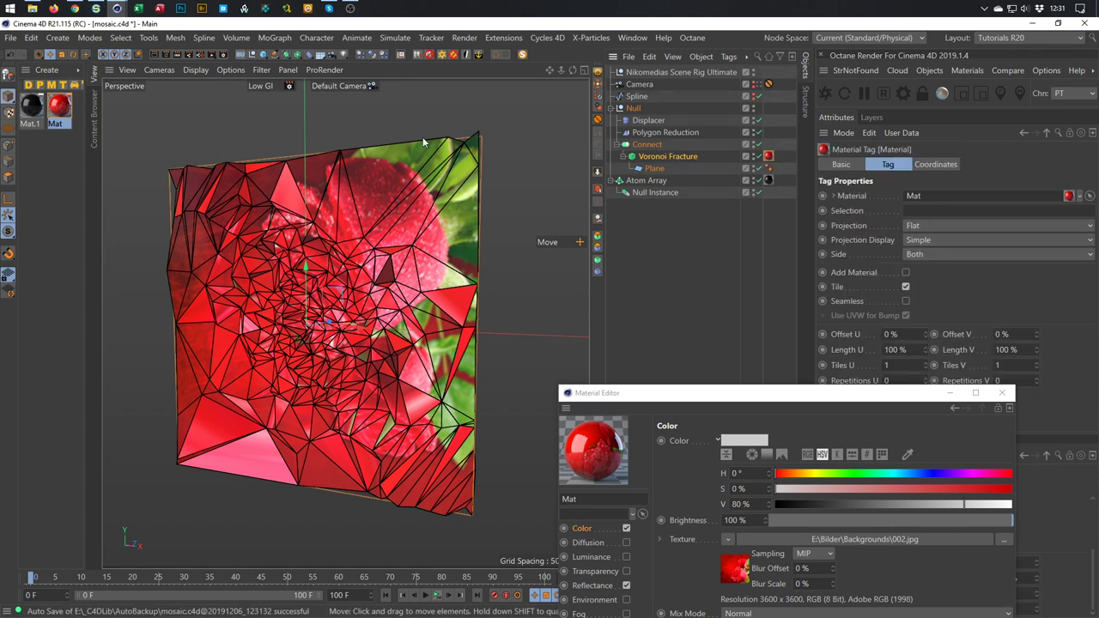
left_click(9, 113)
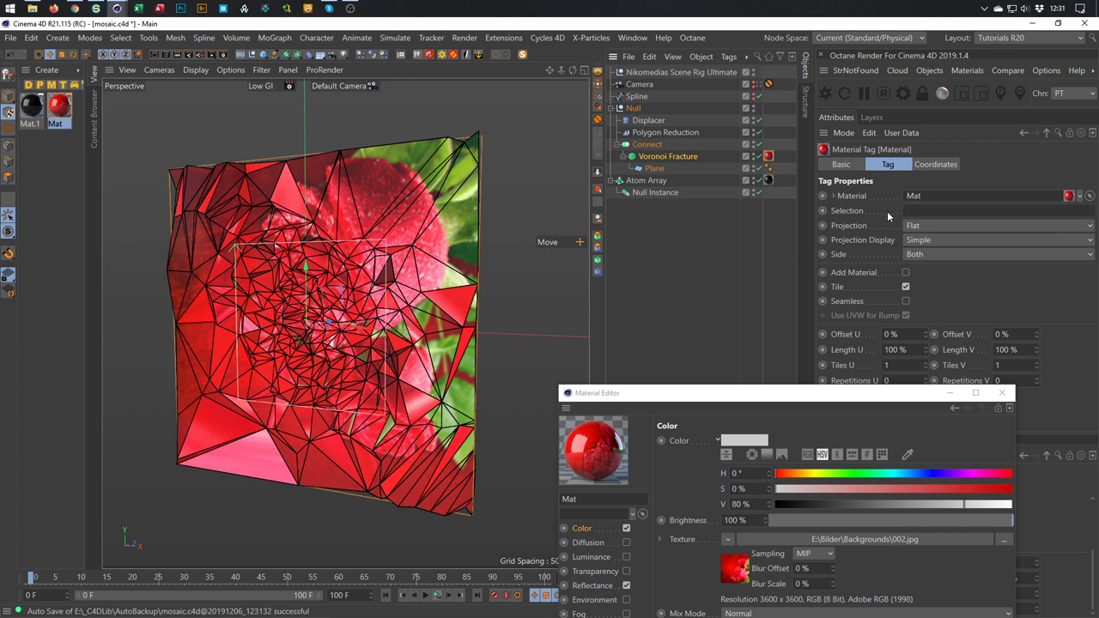
left_click_drag(404, 301, 351, 301, "alt")
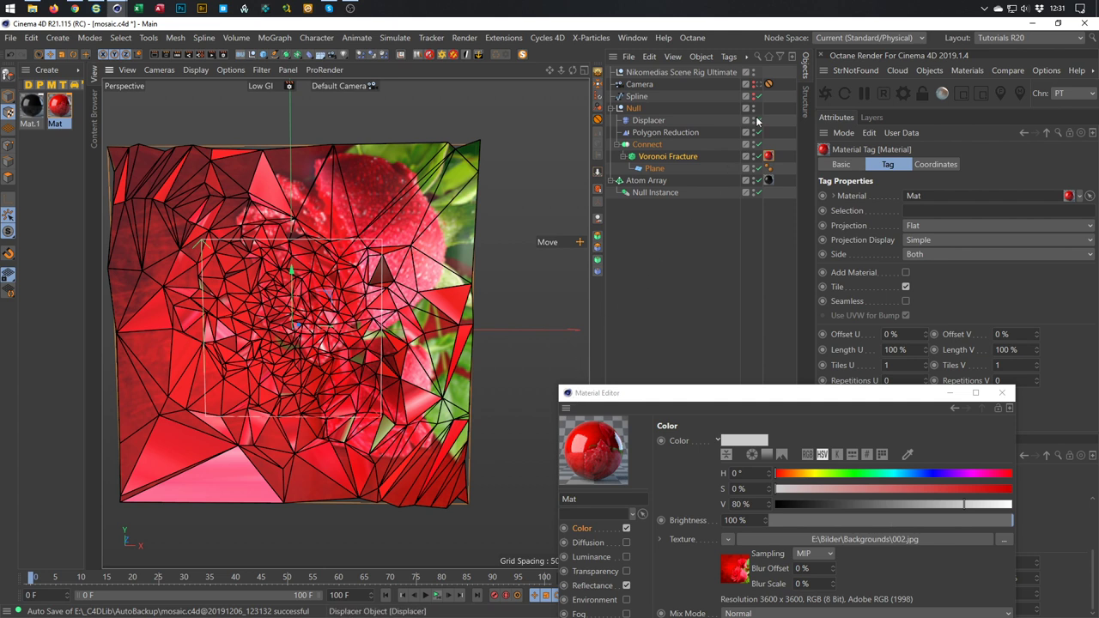
left_click(754, 84)
left_click(759, 85)
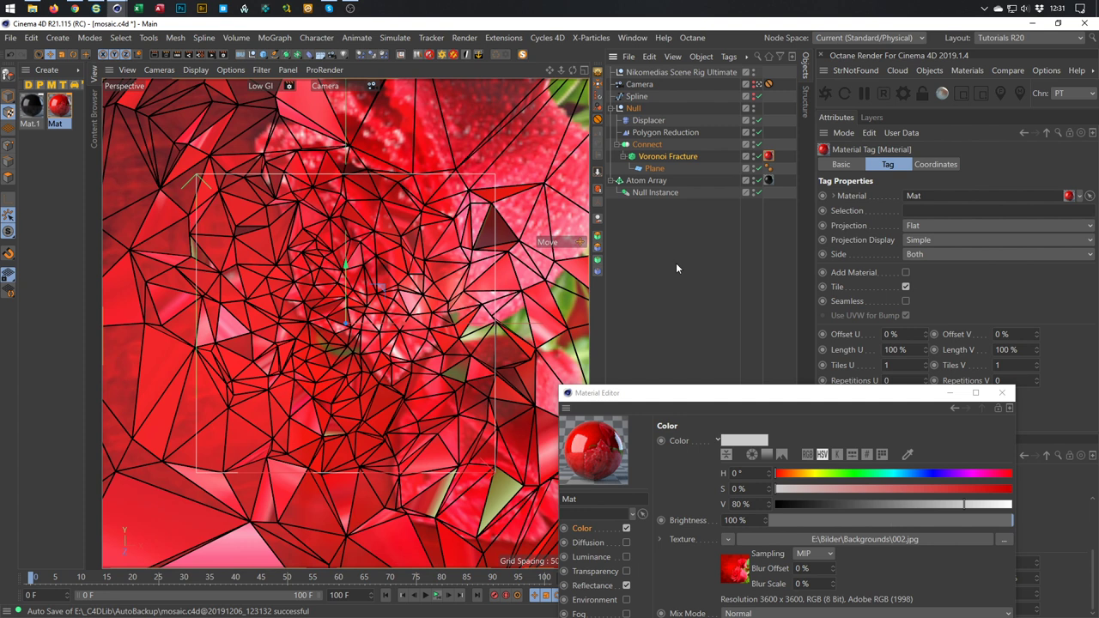
- Fit the texture to the Voronoi Fracture object including sub-objects, then move the tag to Connect
right_click(773, 158)
mouse_move(775, 160)
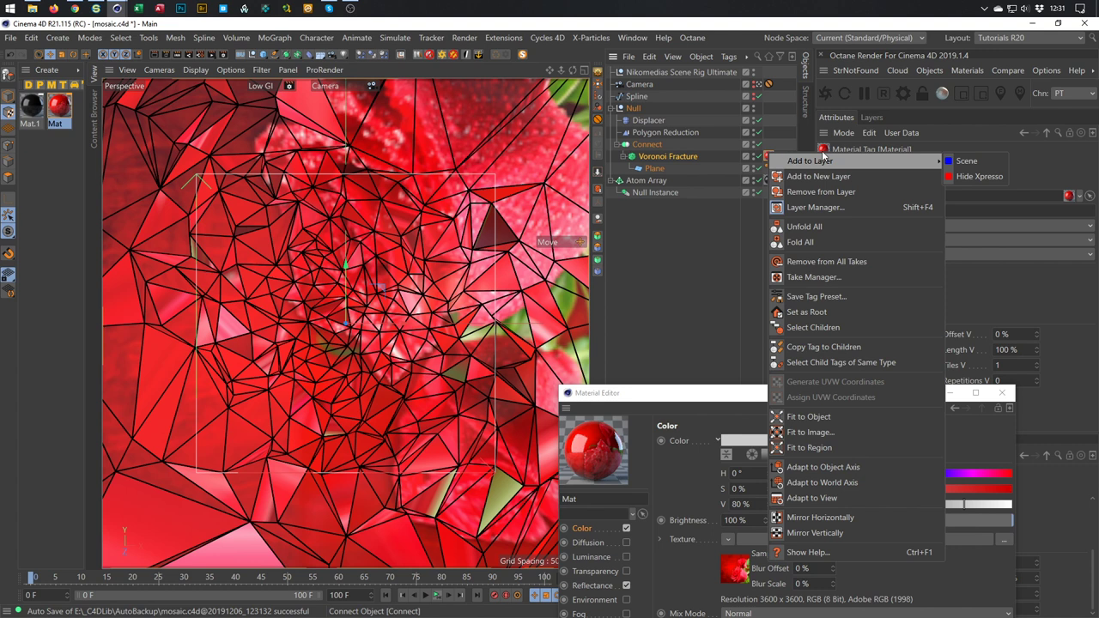
left_click(821, 419)
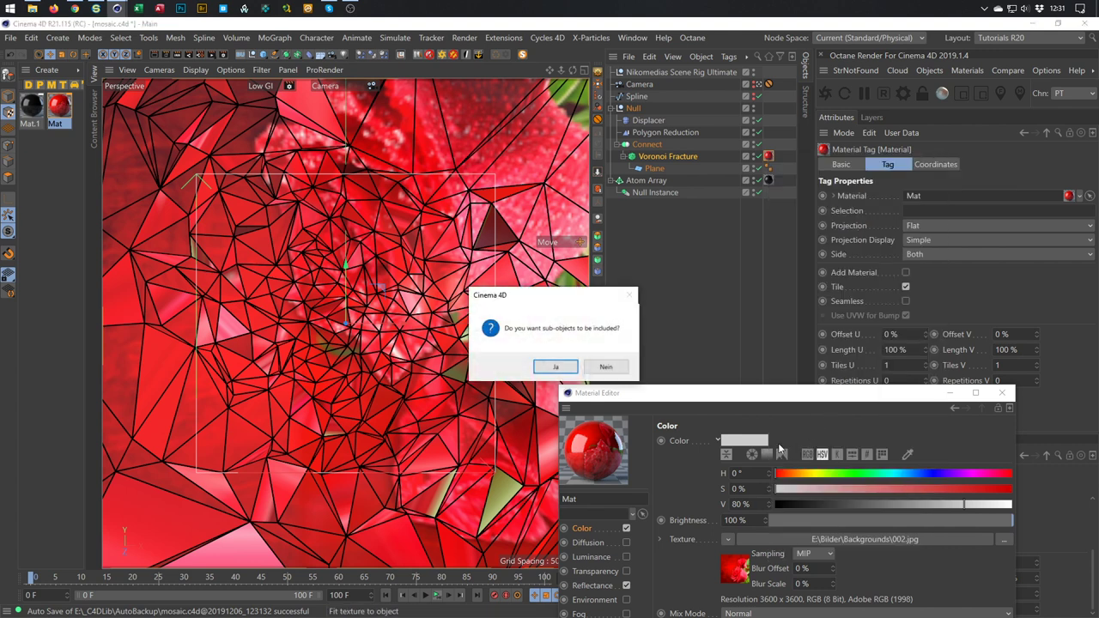
left_click(556, 367)
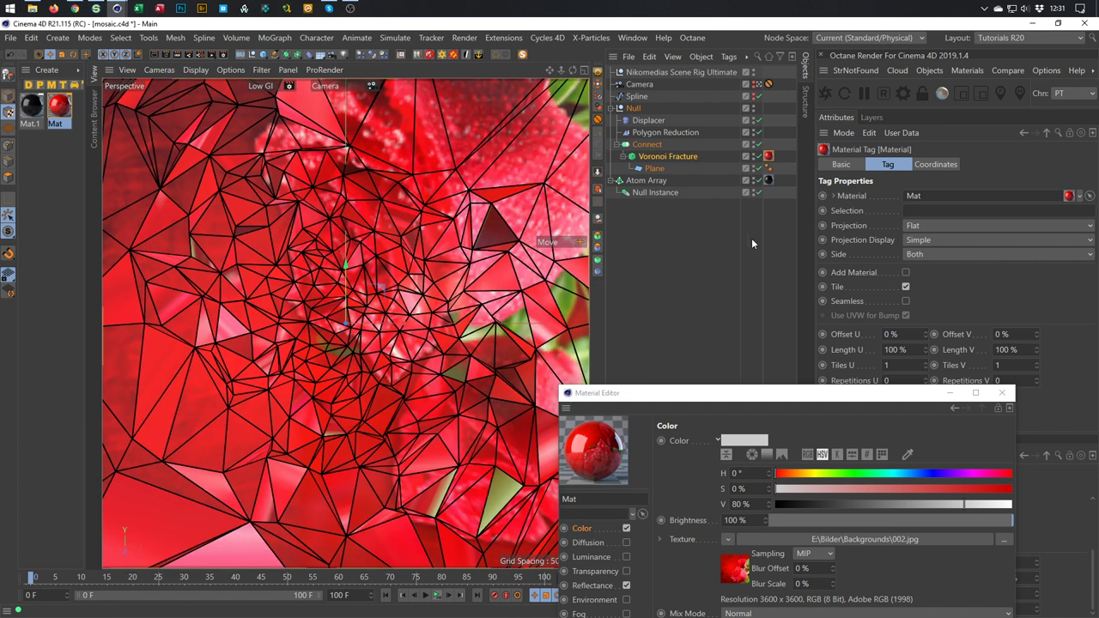
left_click_drag(770, 156, 768, 145)
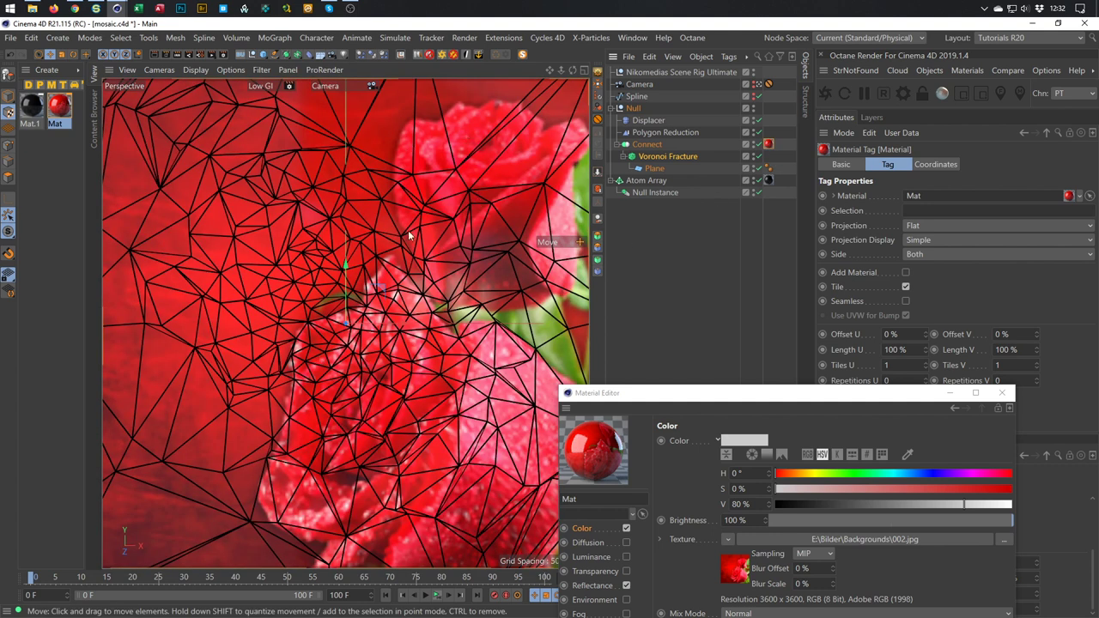
- Replace Mat's texture with the Windows 3.1 image, keeping files in place, and re-render
left_click(175, 55)
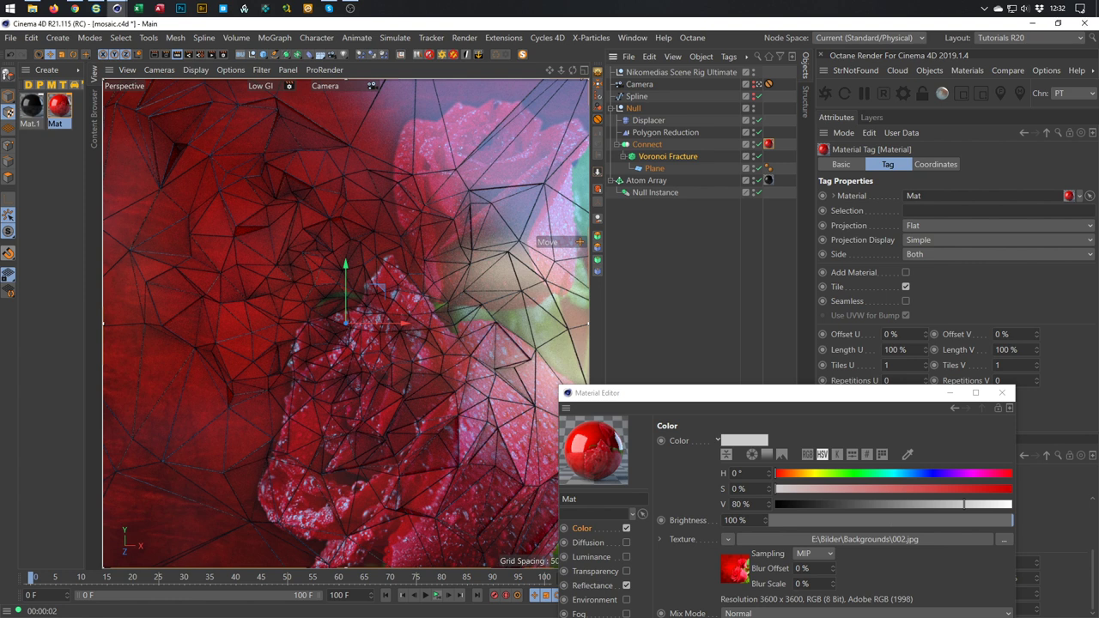
left_click_drag(858, 554, 903, 537)
left_click(642, 375)
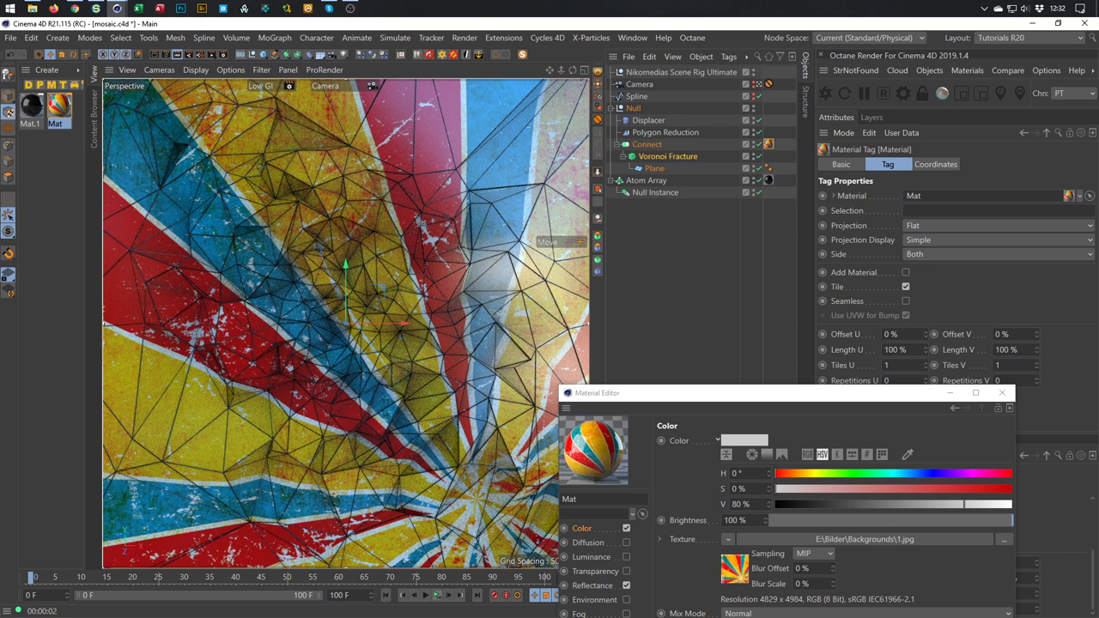
left_click_drag(408, 424, 879, 537)
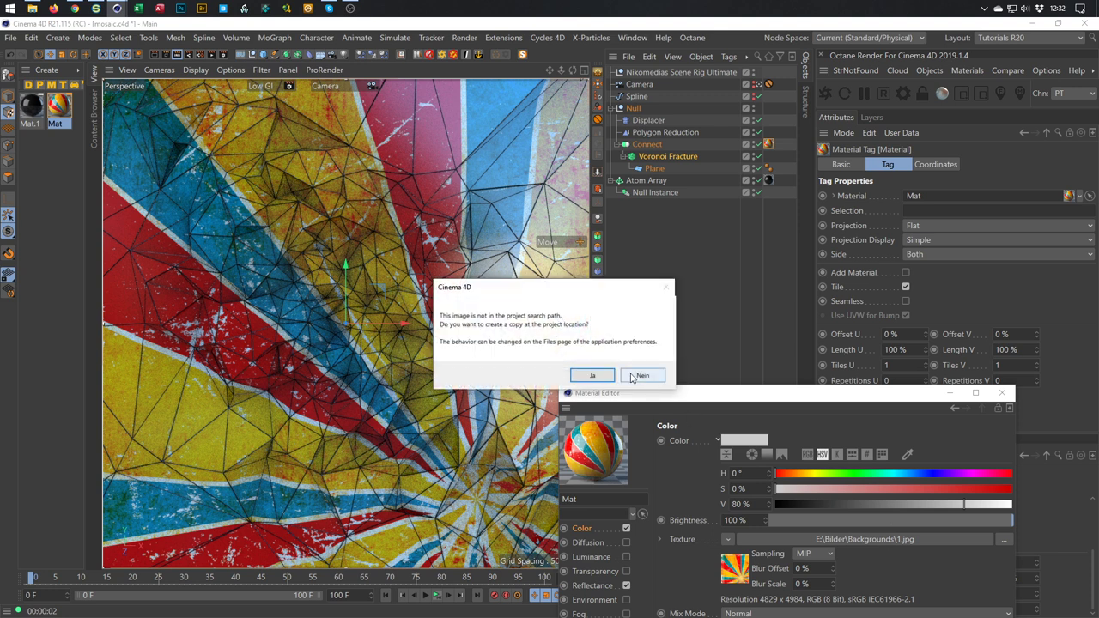
left_click(643, 375)
key("ctrl+r")
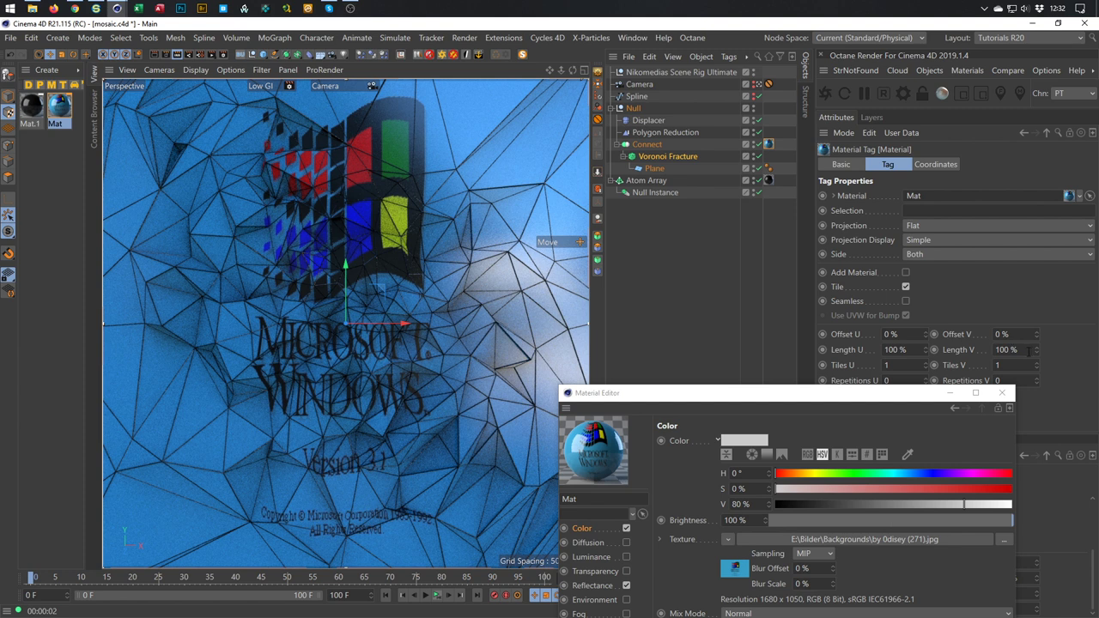
- Try the texture's Length V at 200%, reset it to 100%, and set Length U to 200%
left_click(1005, 350)
type("200")
key("Return")
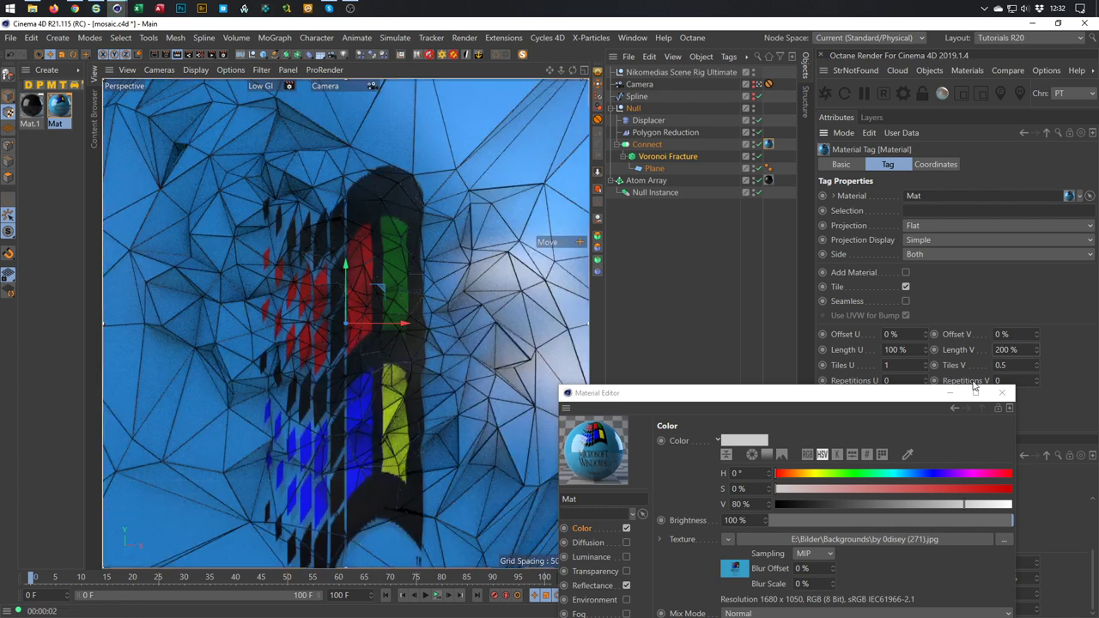
left_click(1031, 350)
type("100")
key("shift+Tab")
type("200")
key("Return")
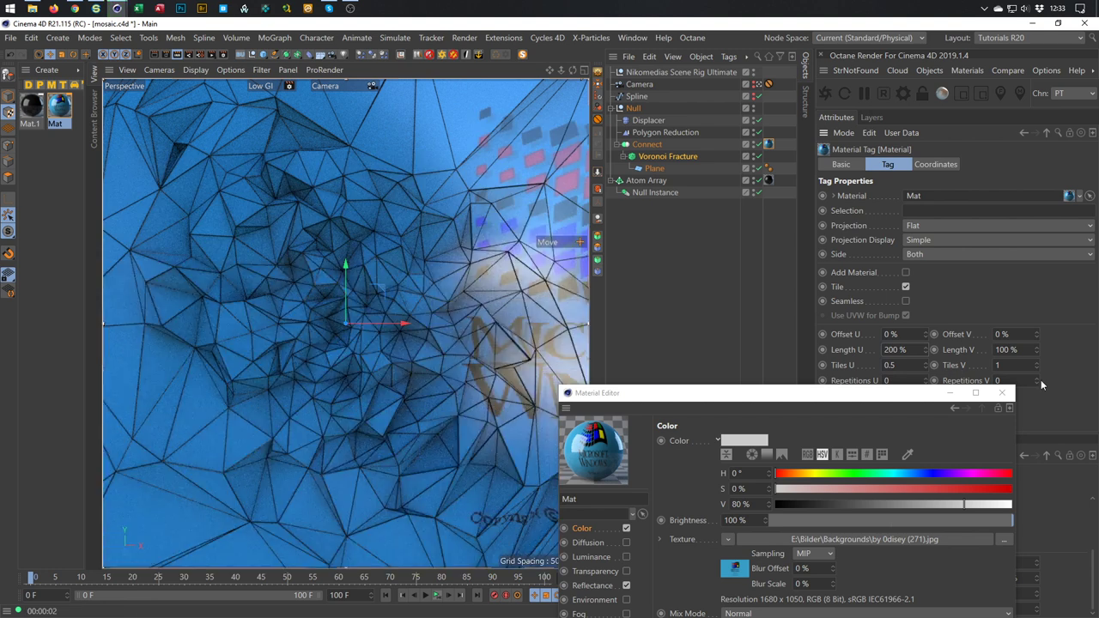
- Try the texture's Length U at 150%, then reset it to 100%
double_click(902, 349)
type("150")
key("Return")
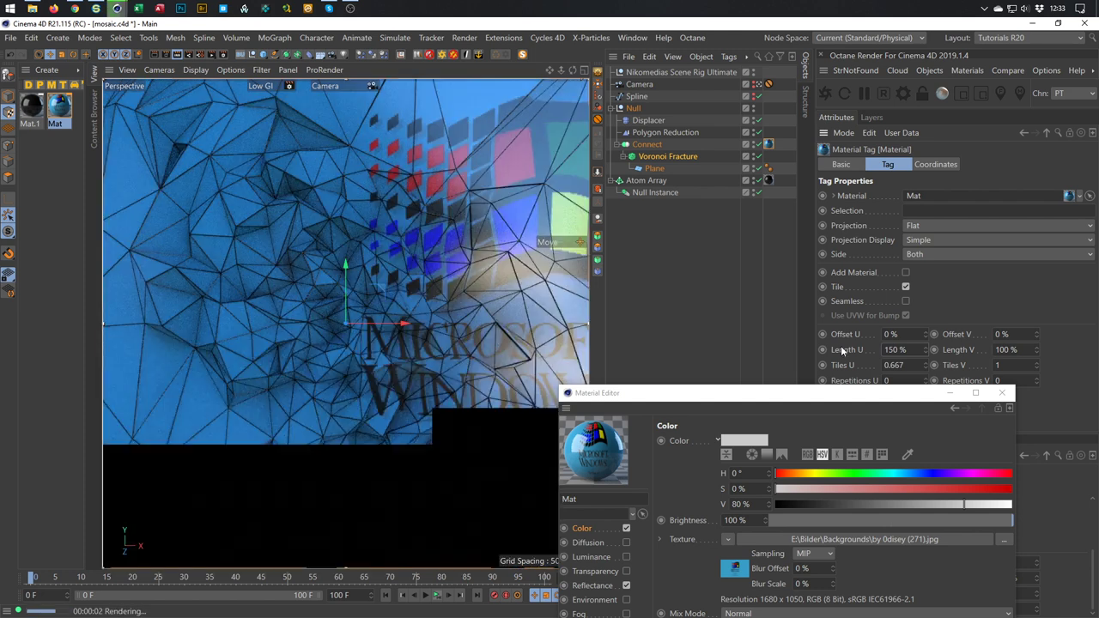
double_click(893, 349)
type("100")
key("Return")
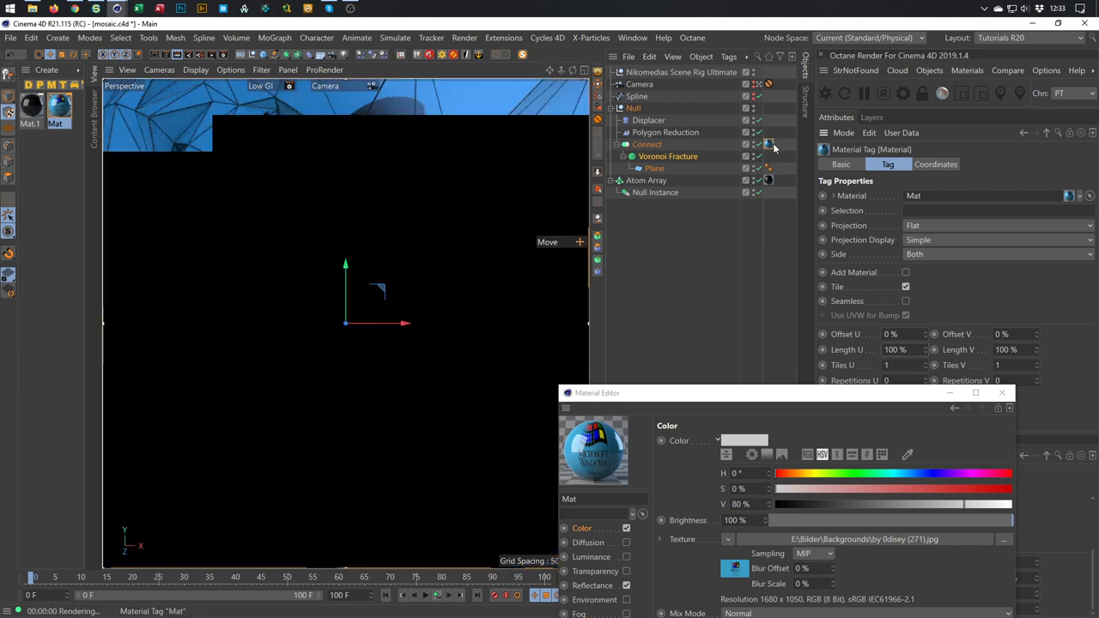
- Scale up the Connect material tag's texture so the Windows logo fills the mosaic
left_click(740, 144)
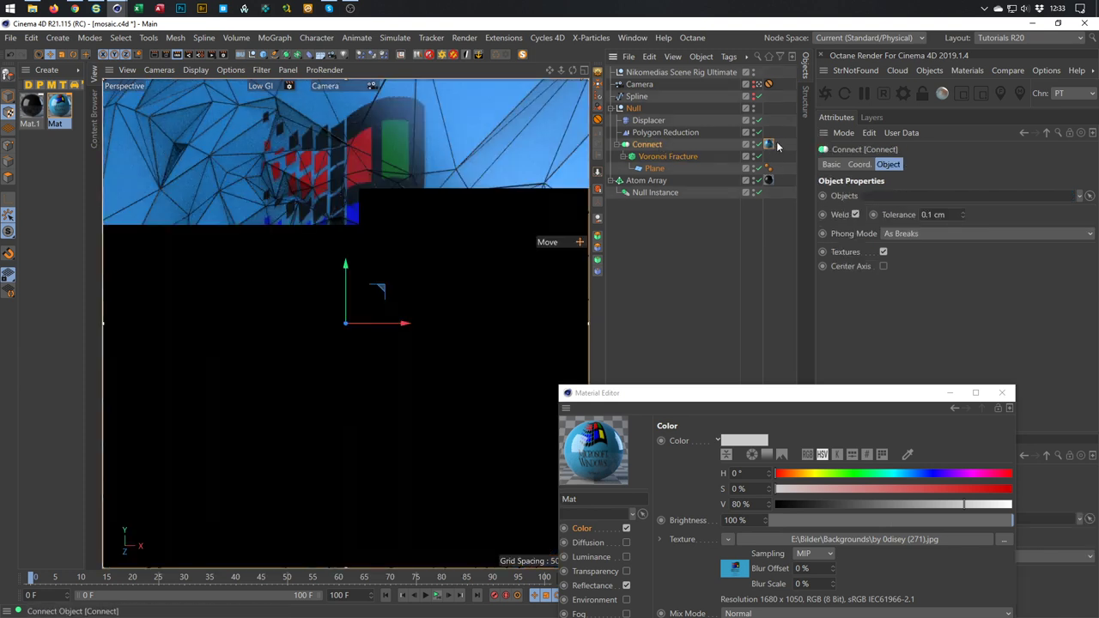
left_click(769, 145)
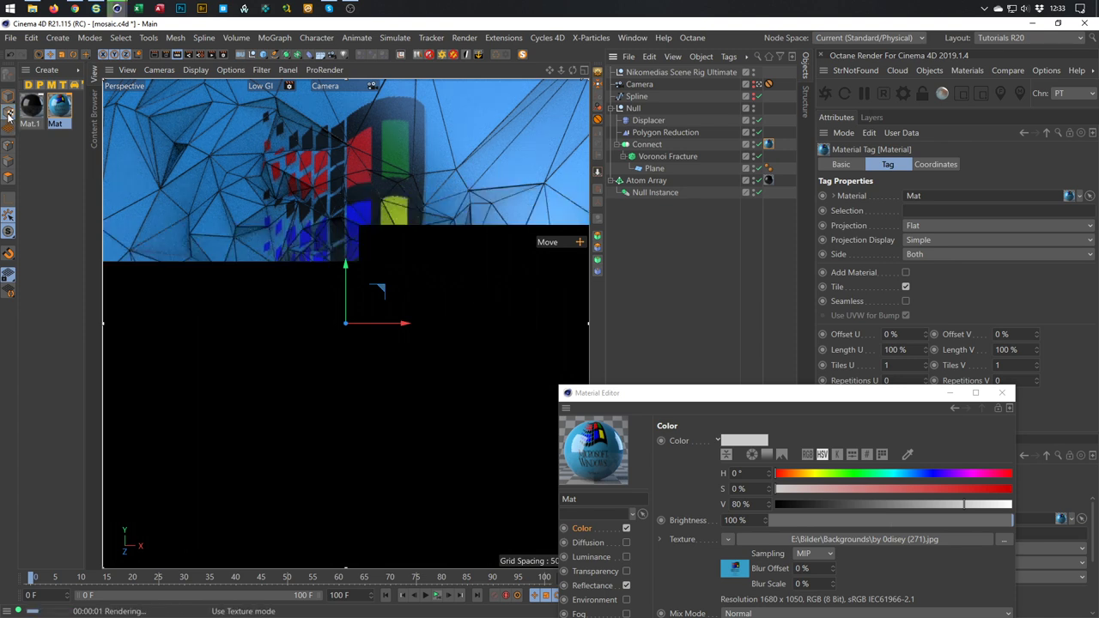
key("t")
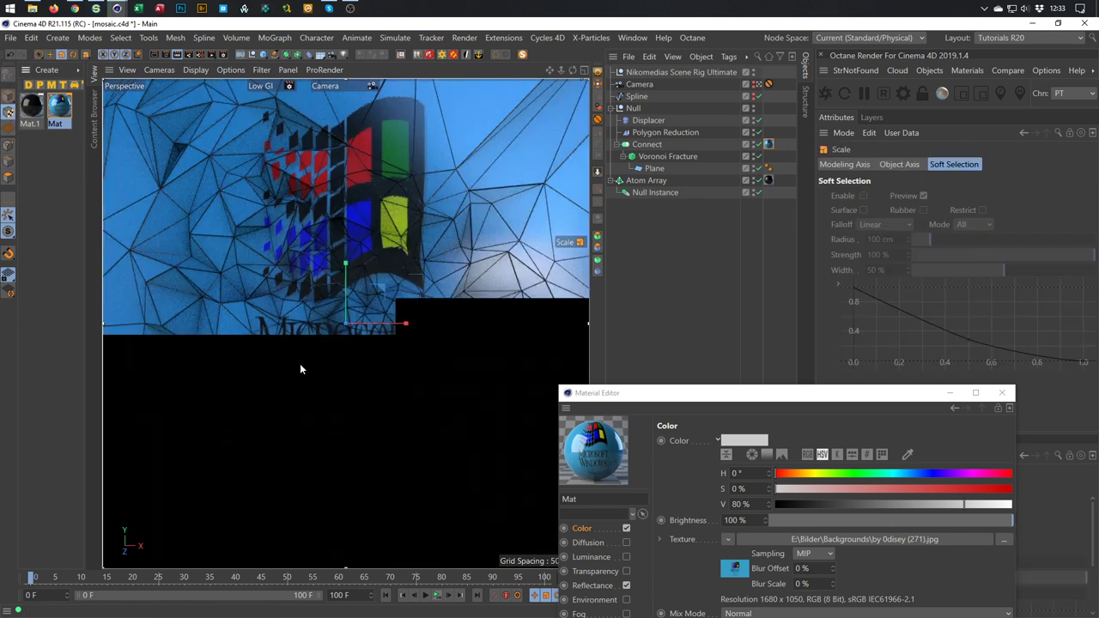
left_click_drag(404, 324, 440, 343)
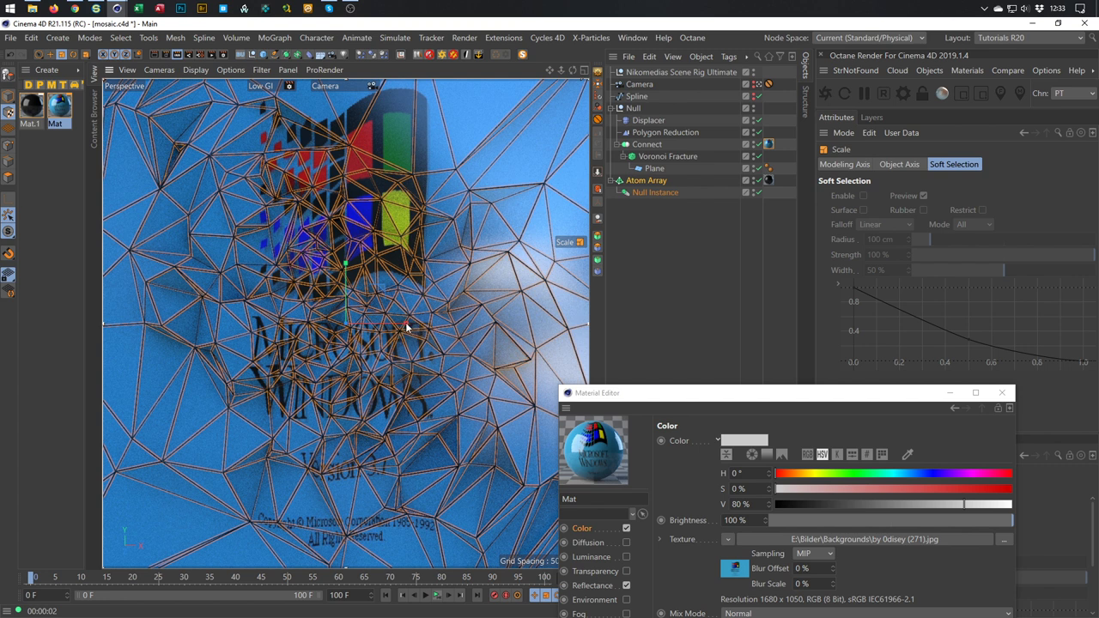
left_click_drag(406, 327, 439, 333)
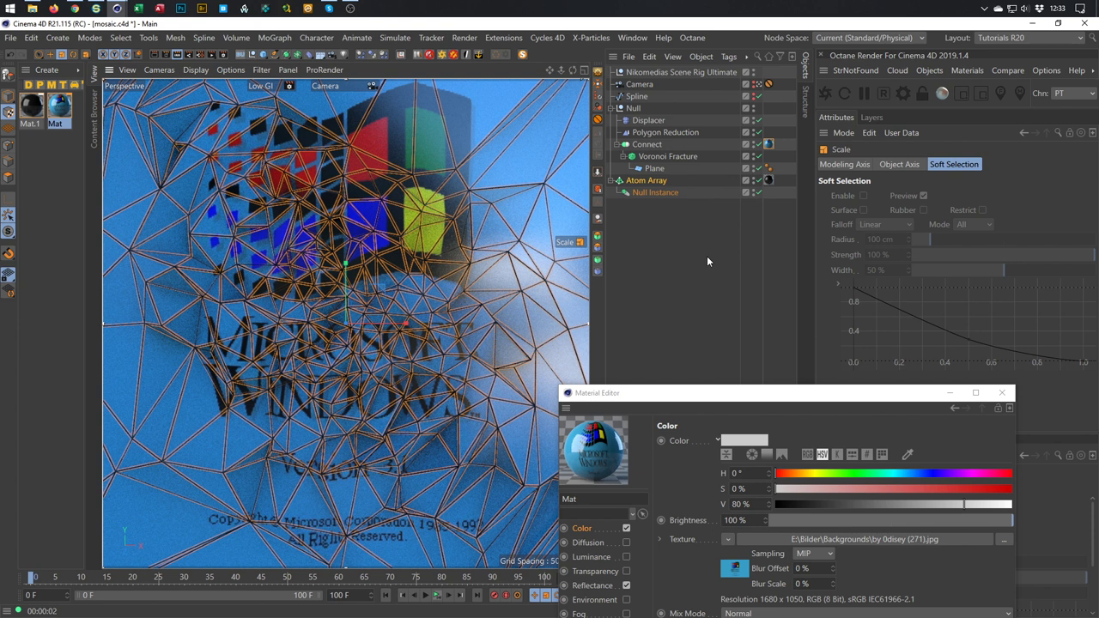
left_click(673, 244)
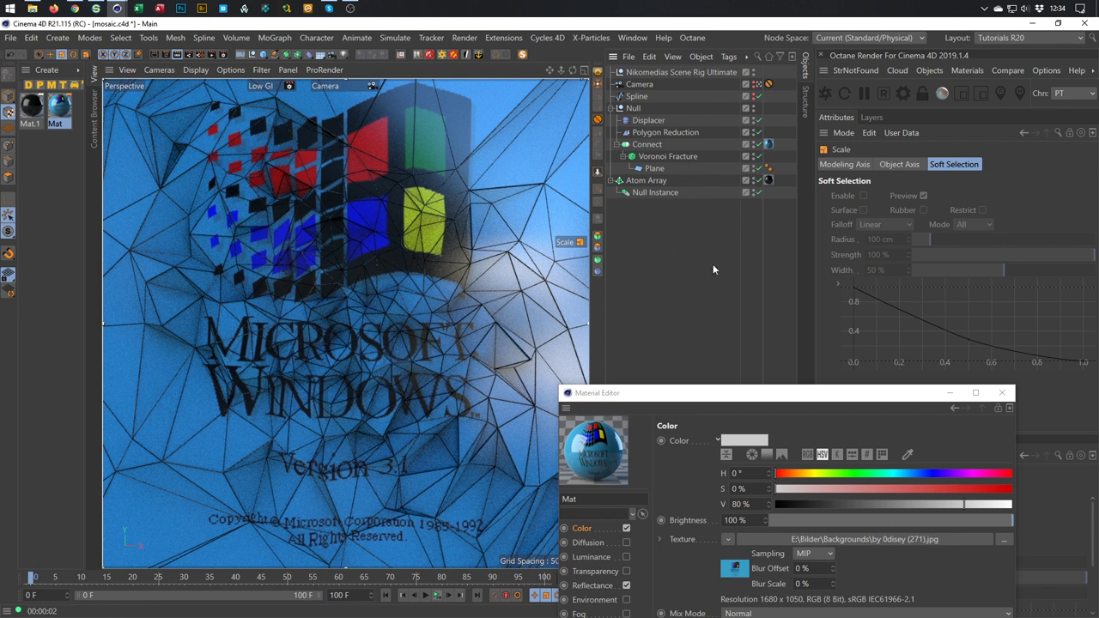
left_click_drag(738, 401, 687, 237)
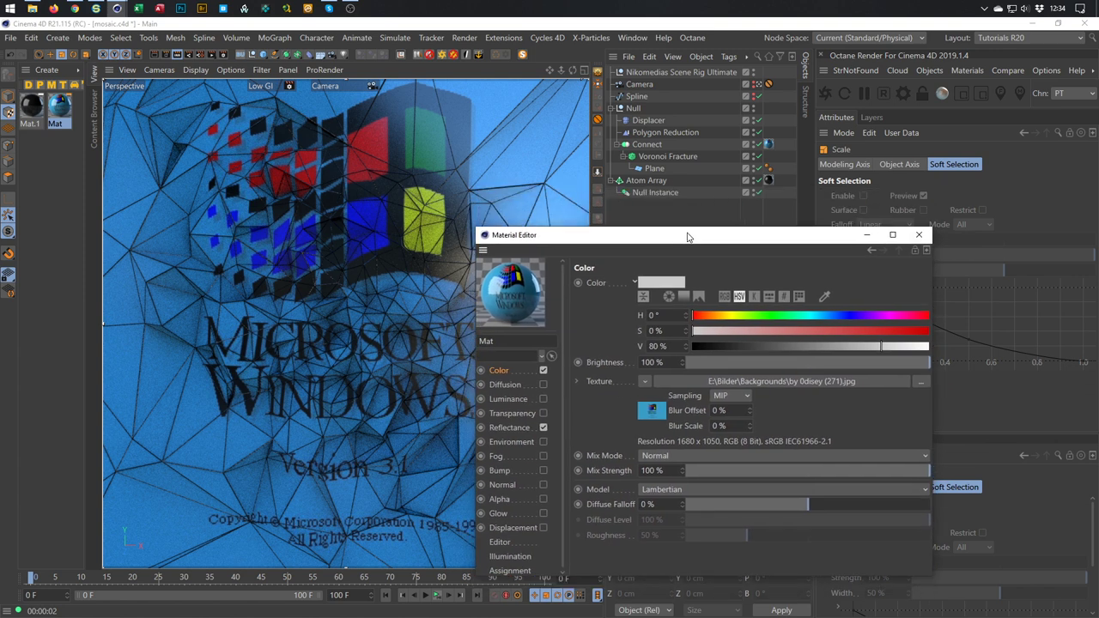
- Set Mat's Color texture to a MoGraph Multi Shader
left_click(649, 387)
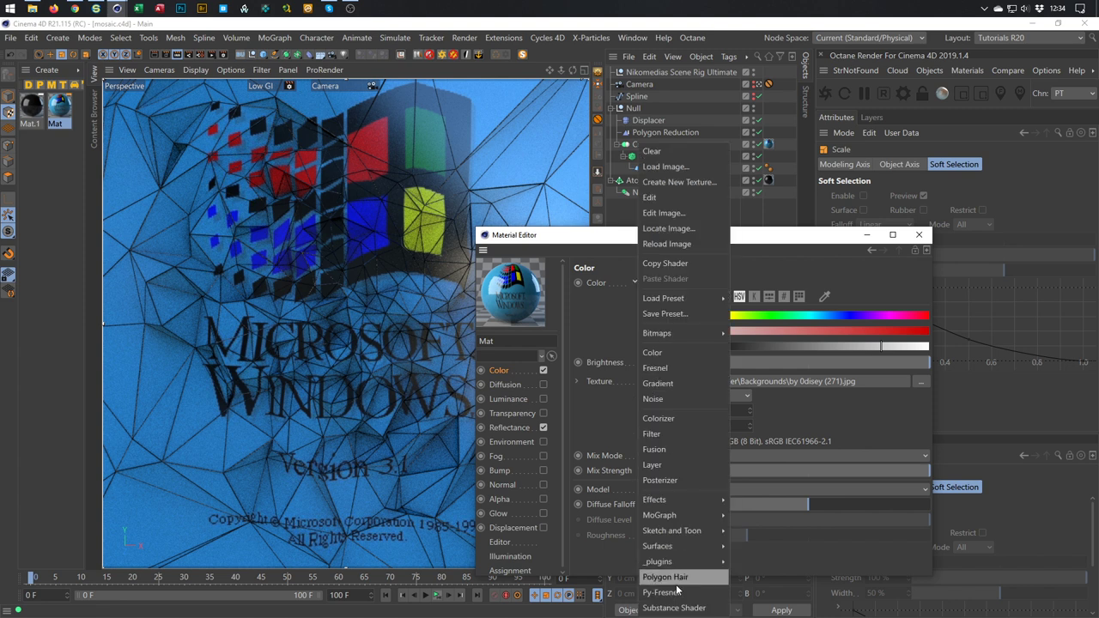
mouse_move(685, 516)
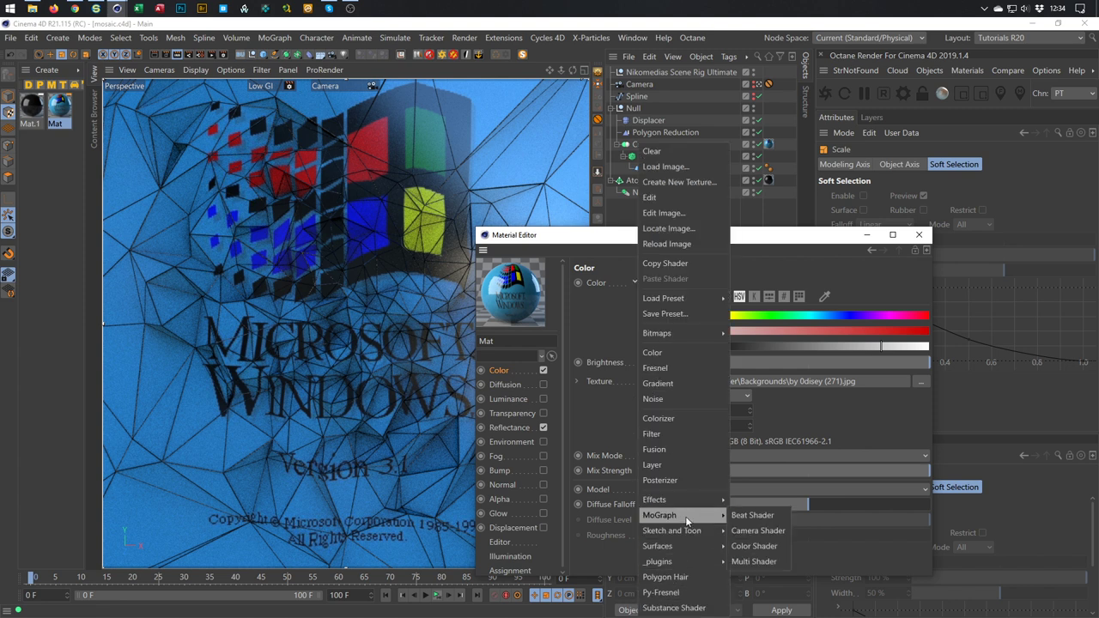
left_click(754, 561)
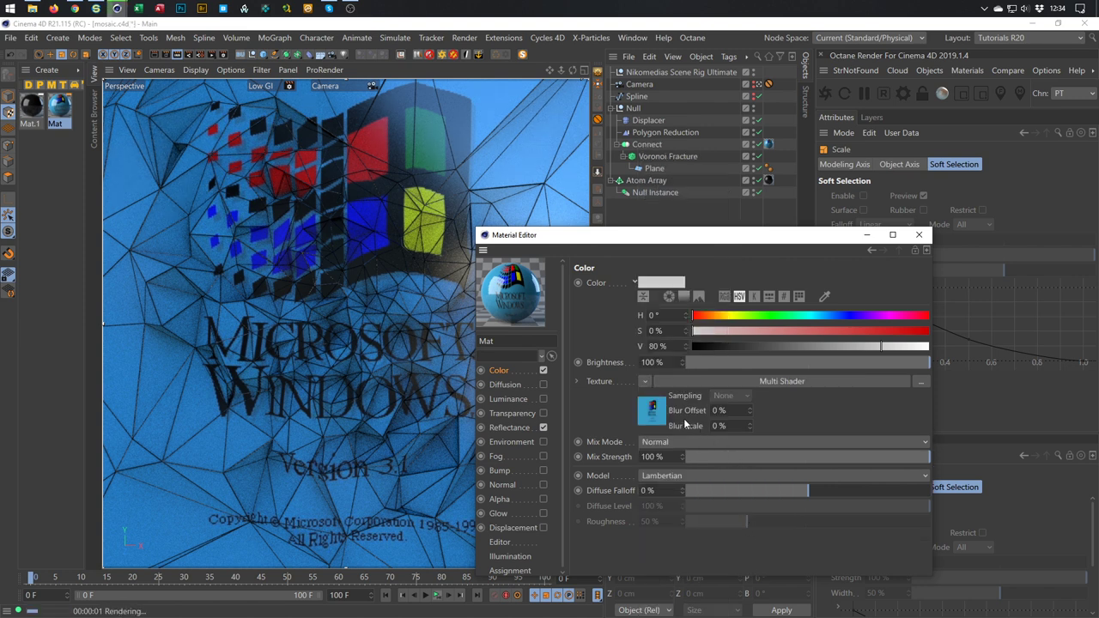
left_click(660, 414)
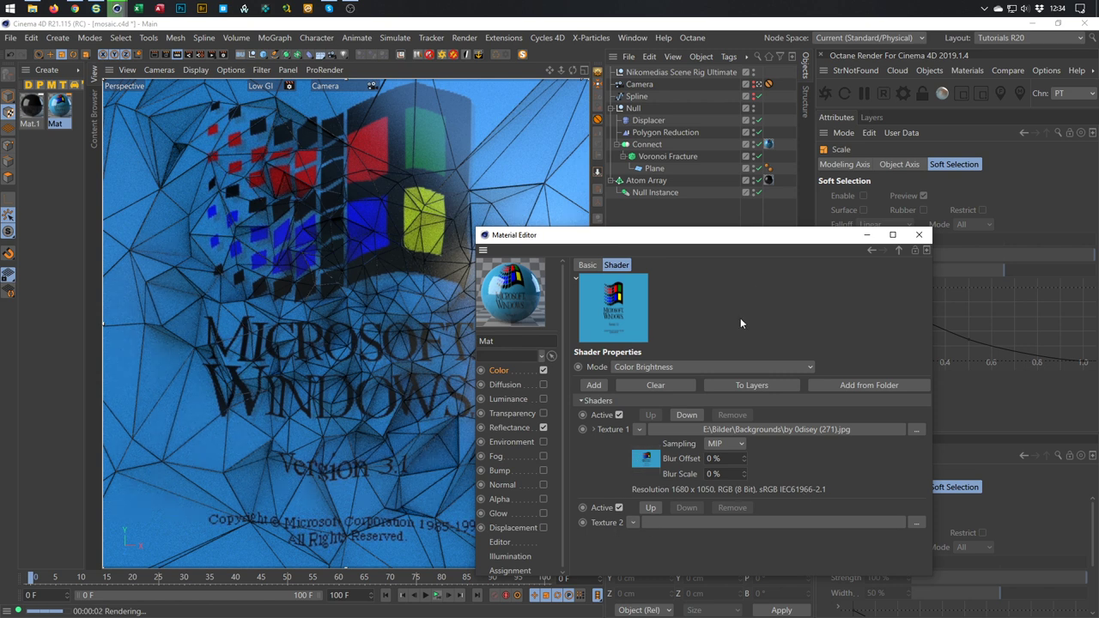
left_click_drag(769, 235, 836, 120)
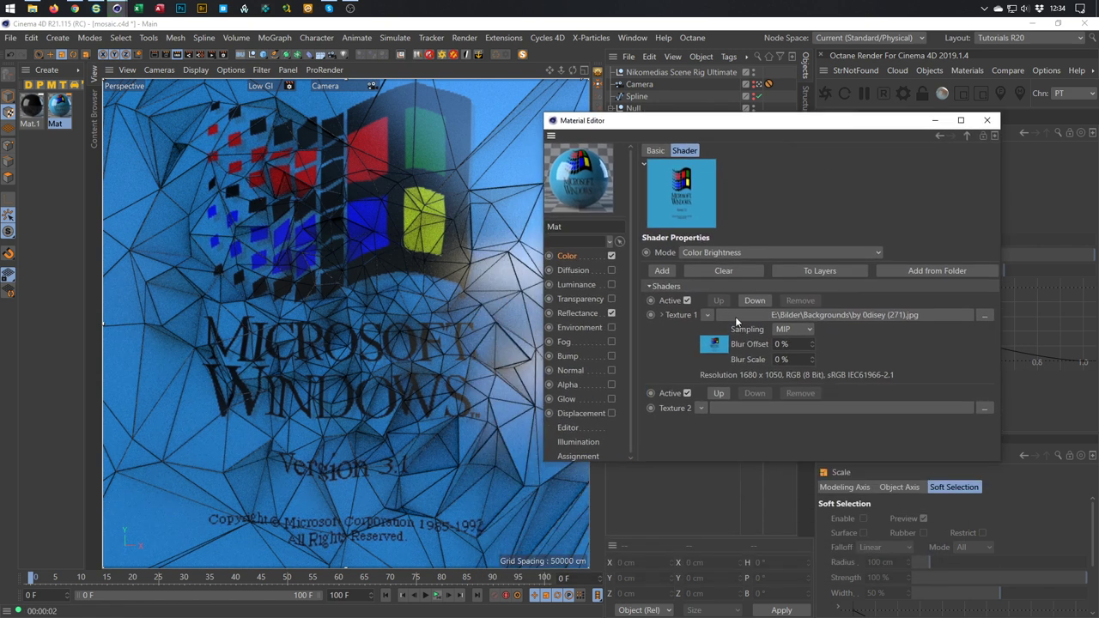
- Make Multi Shader Textures 1 and 2 Color shaders, with Texture 2 red at 100% saturation
left_click(708, 315)
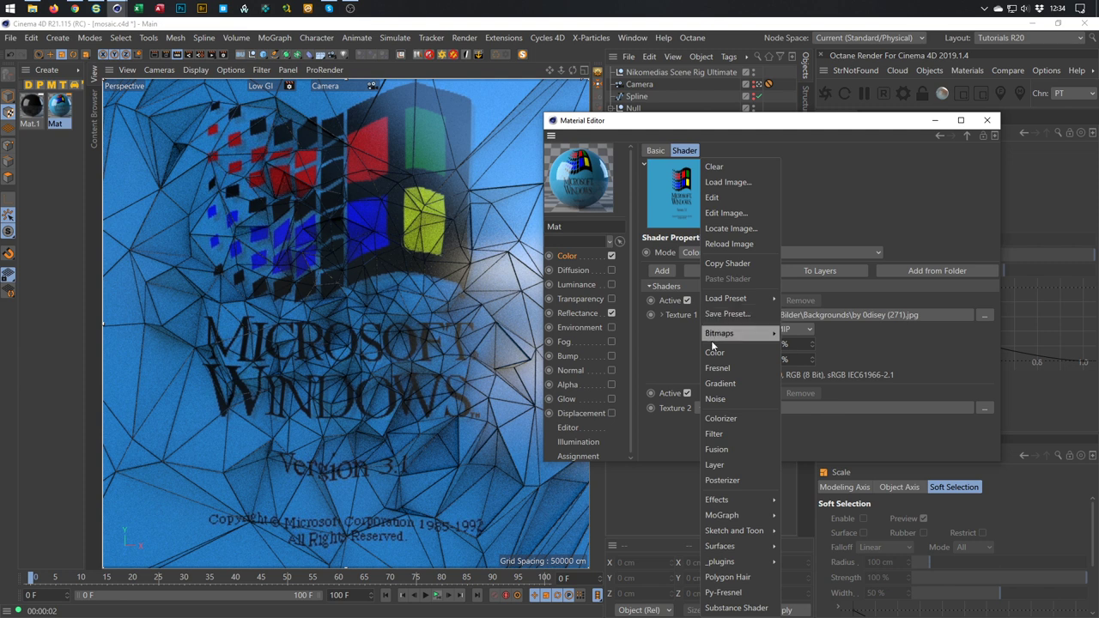
left_click(712, 352)
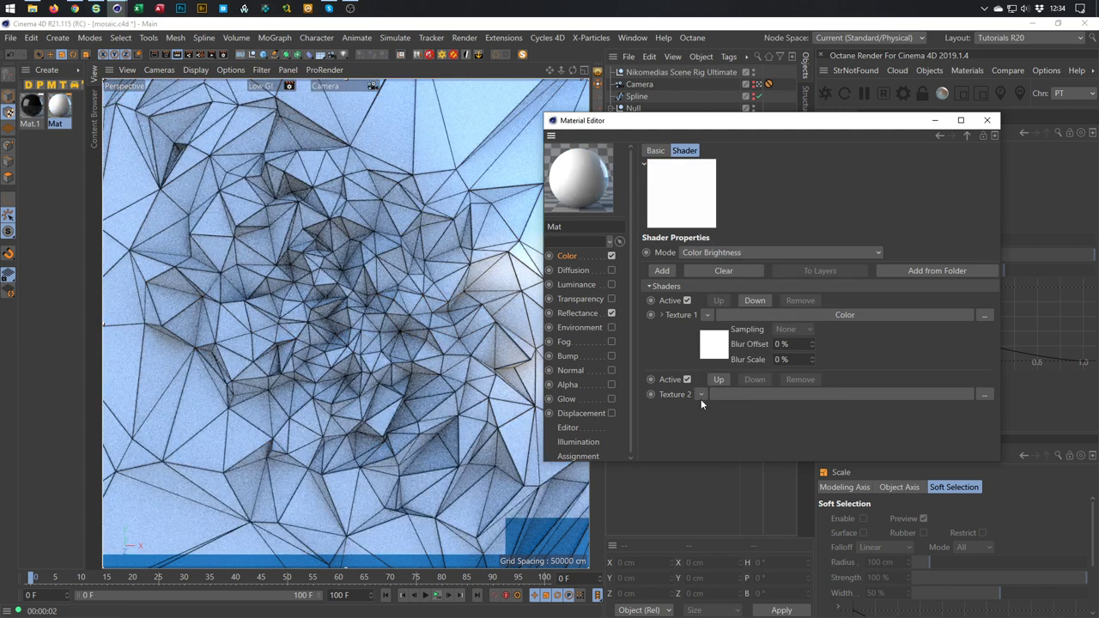
left_click(700, 395)
left_click(708, 352)
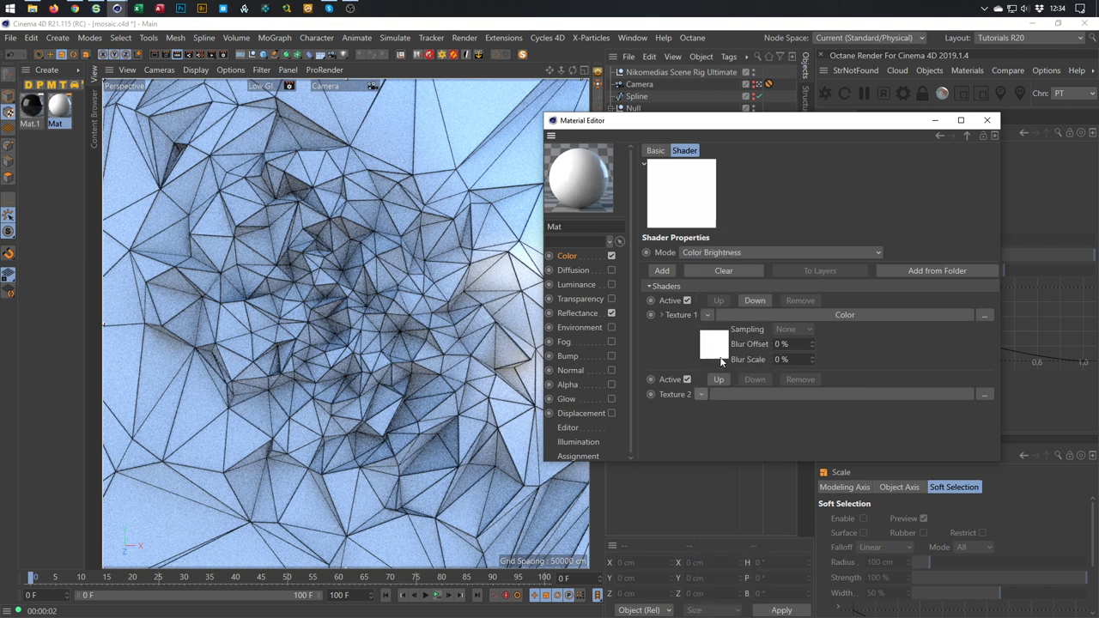
left_click(715, 419)
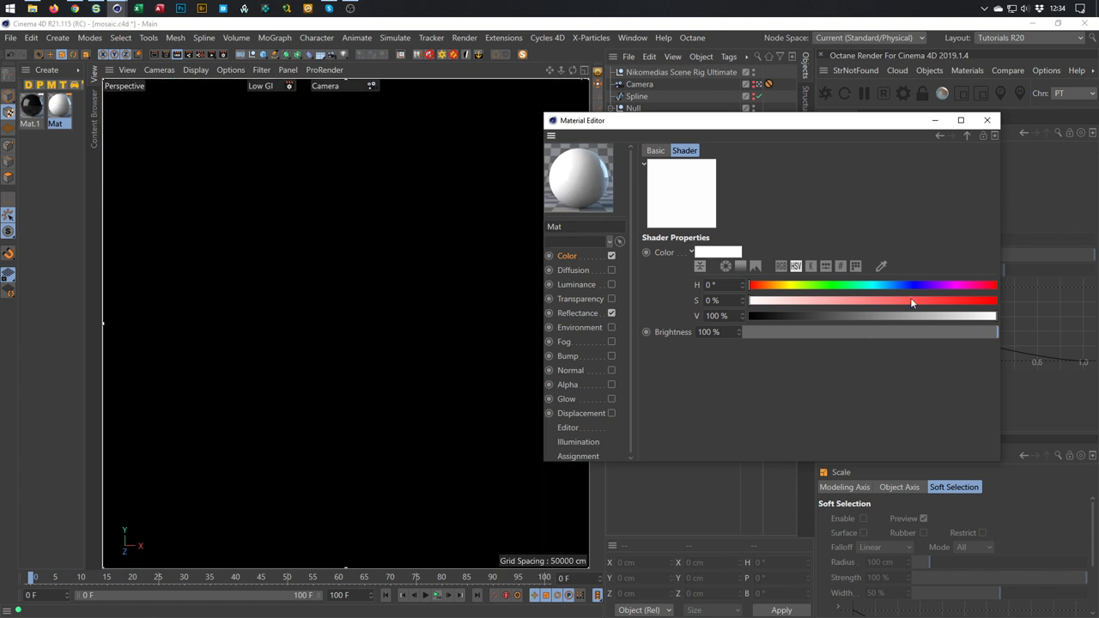
left_click_drag(912, 302, 1000, 300)
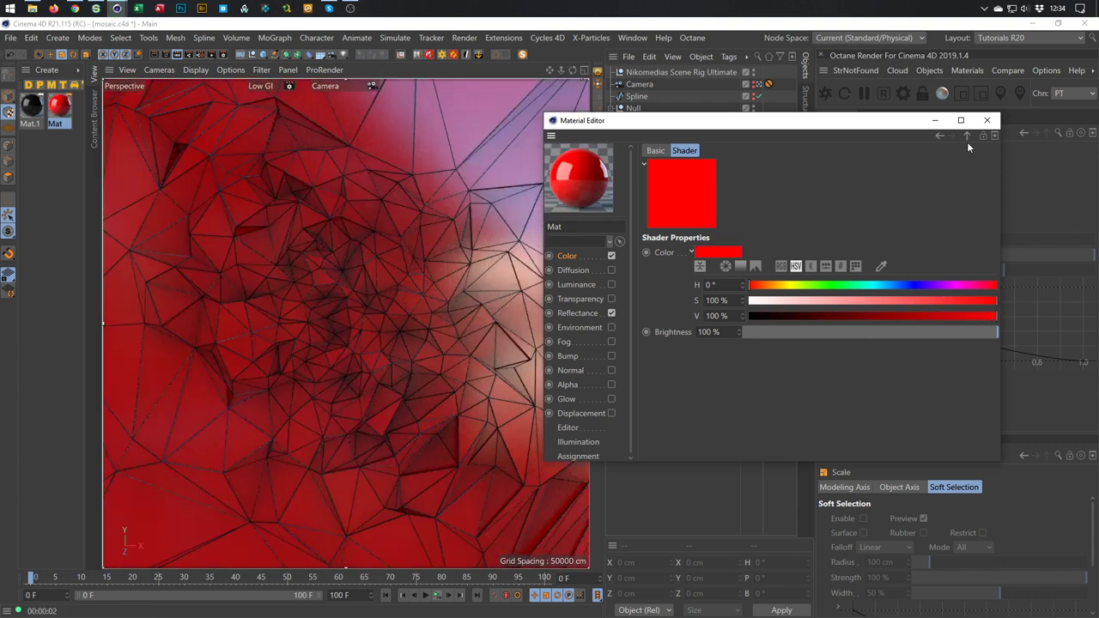
left_click(967, 135)
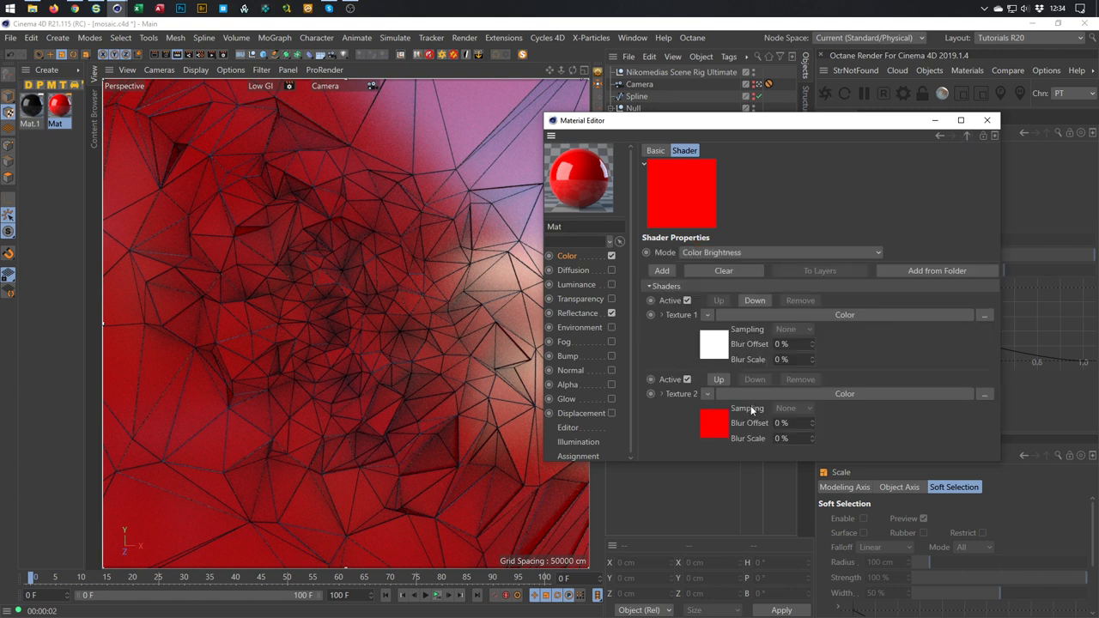
left_click_drag(805, 132, 754, 274)
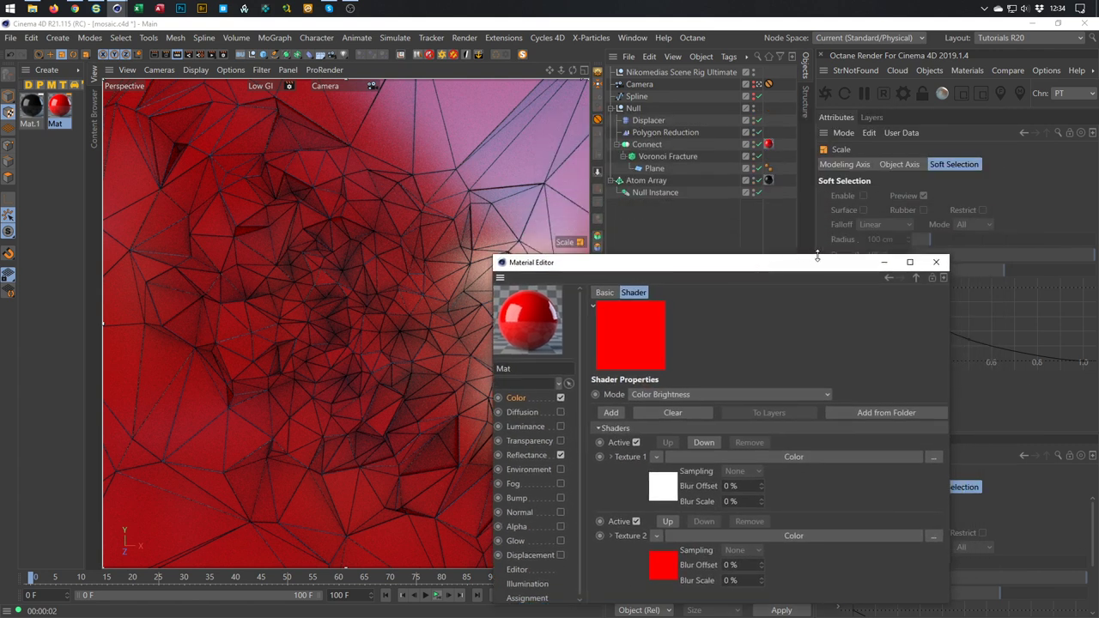
- Check the Voronoi Fracture's effectors list, then add a Random effector to the scene
left_click(687, 156)
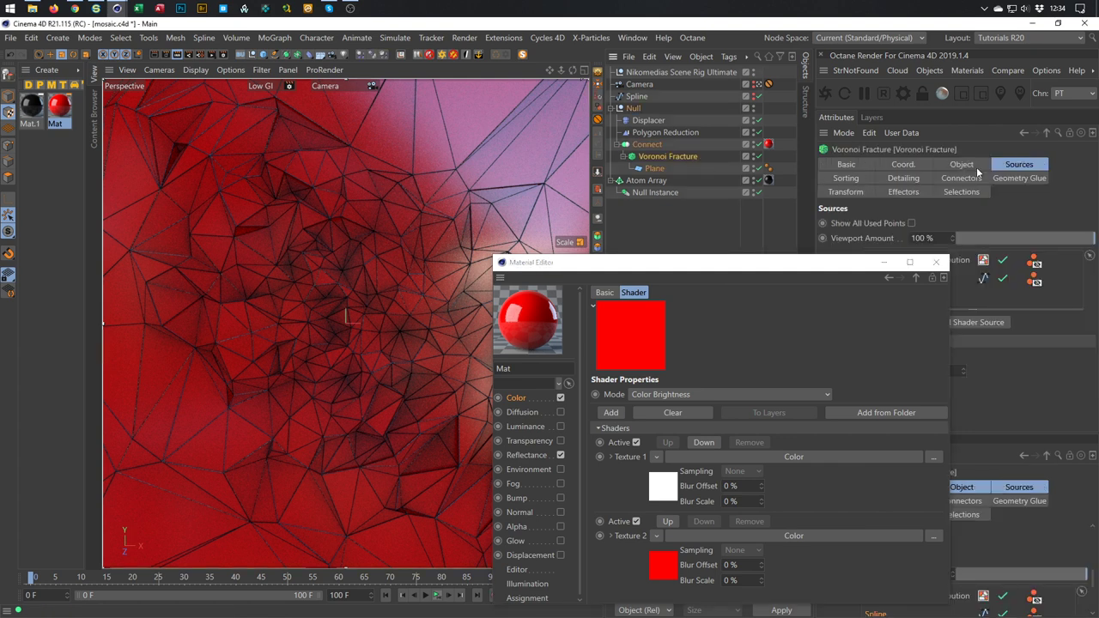
left_click(908, 194)
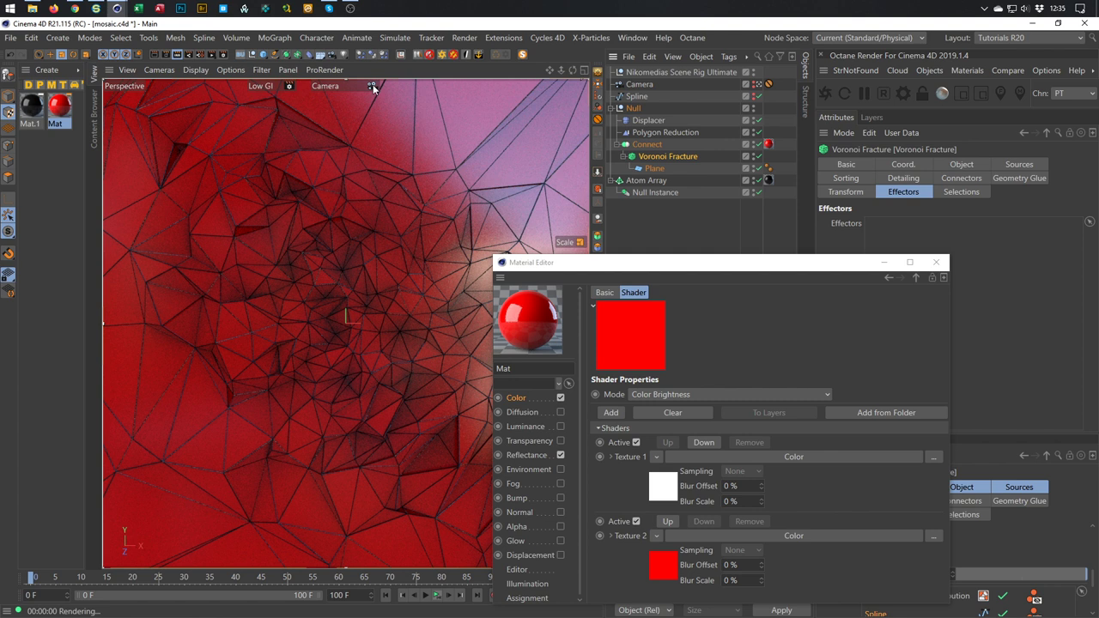
left_click(275, 38)
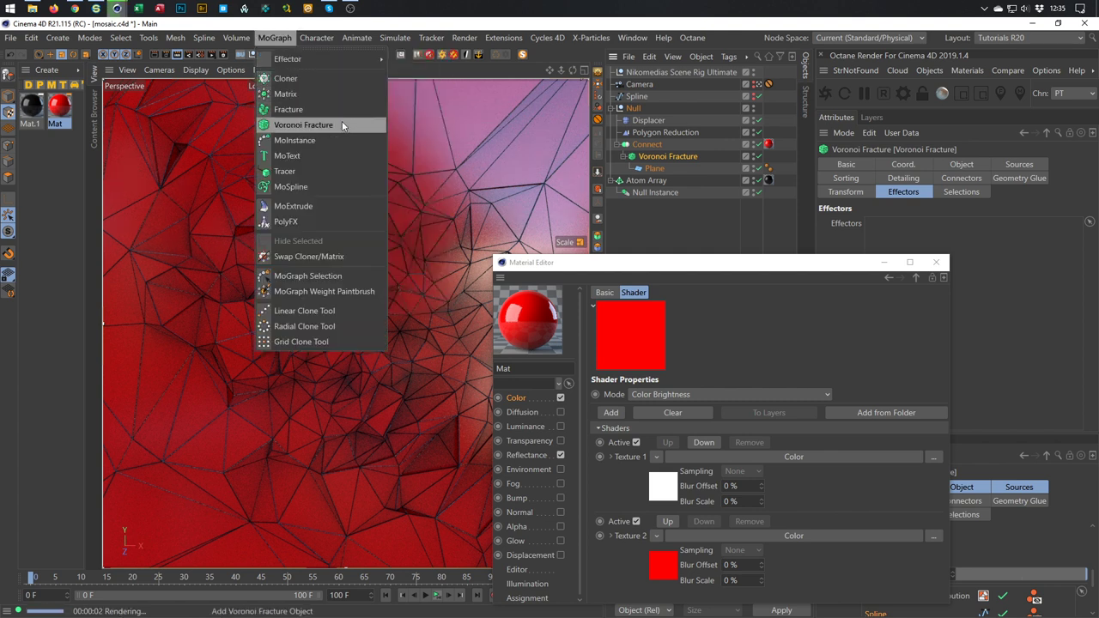
mouse_move(353, 59)
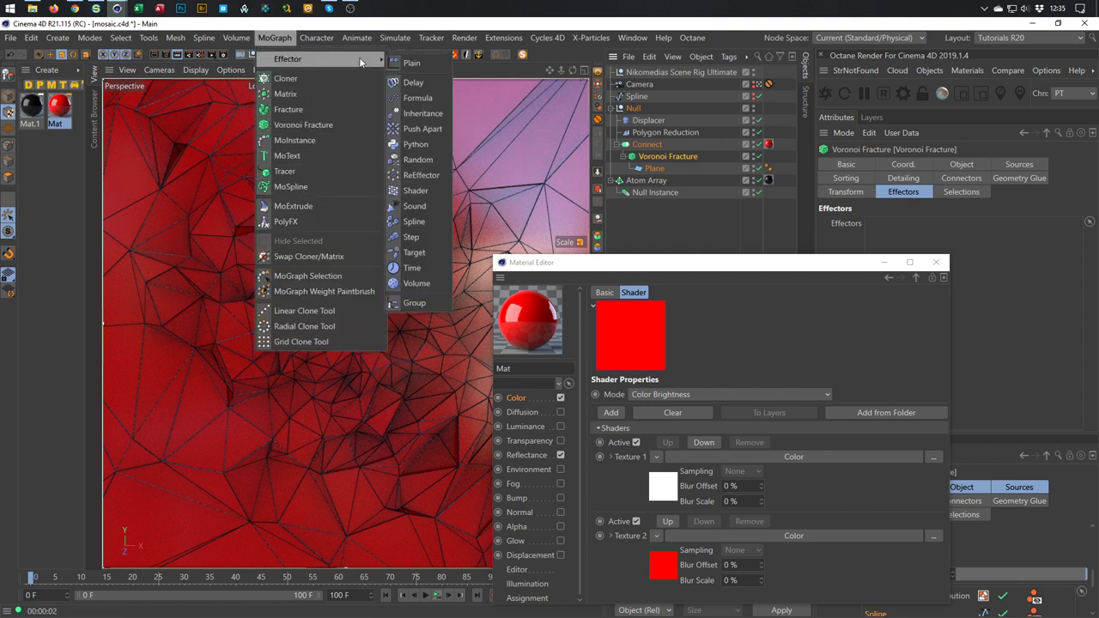
left_click(430, 160)
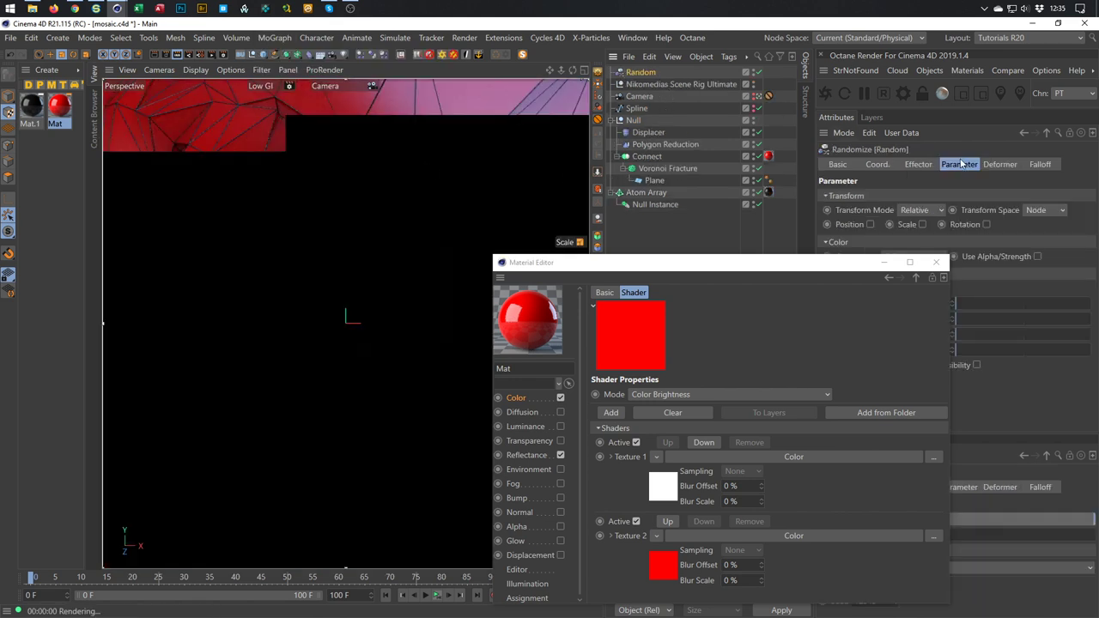
- Set the Random effector's Color Mode to Effector Color
left_click_drag(847, 264, 864, 362)
left_click(919, 256)
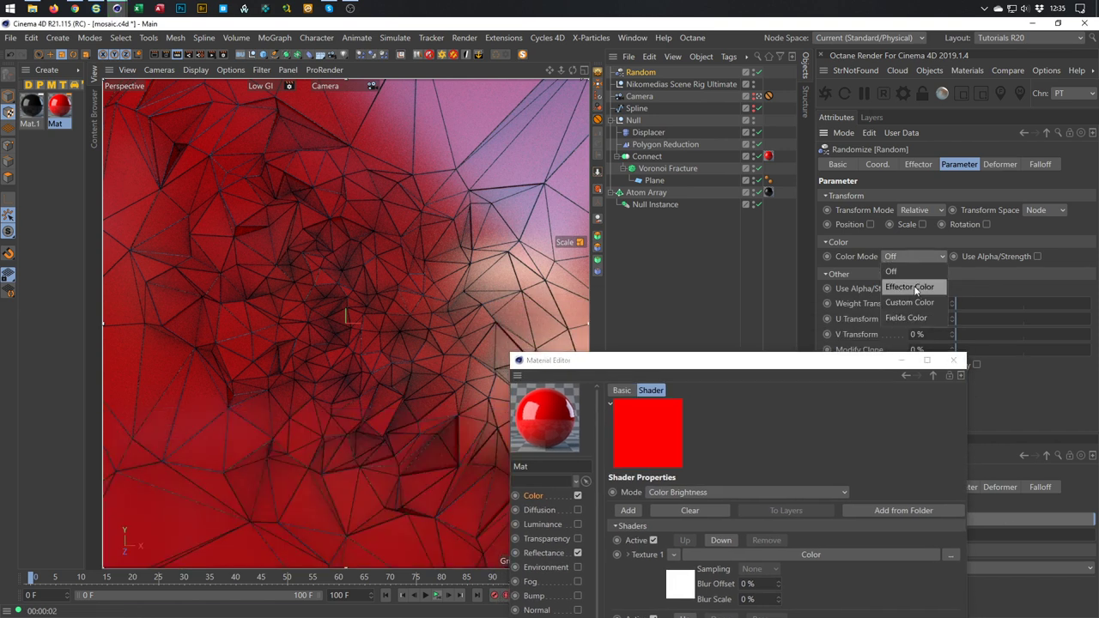
left_click(915, 288)
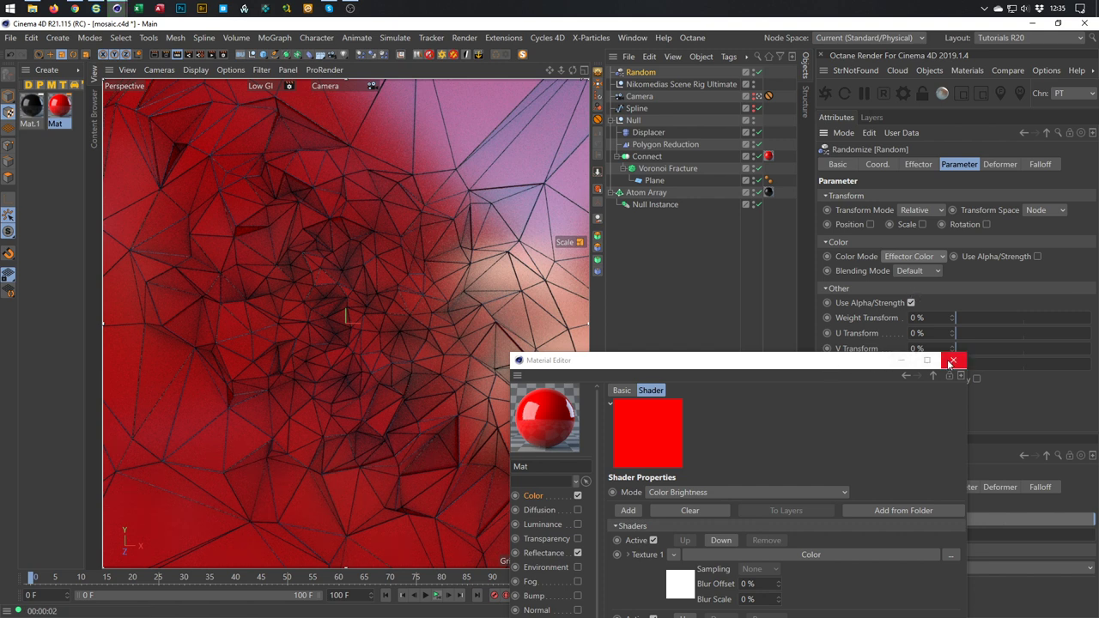
- Remove Random from the Voronoi Fracture's Effectors list and close the Material Editor
left_click(687, 169)
left_click(882, 223)
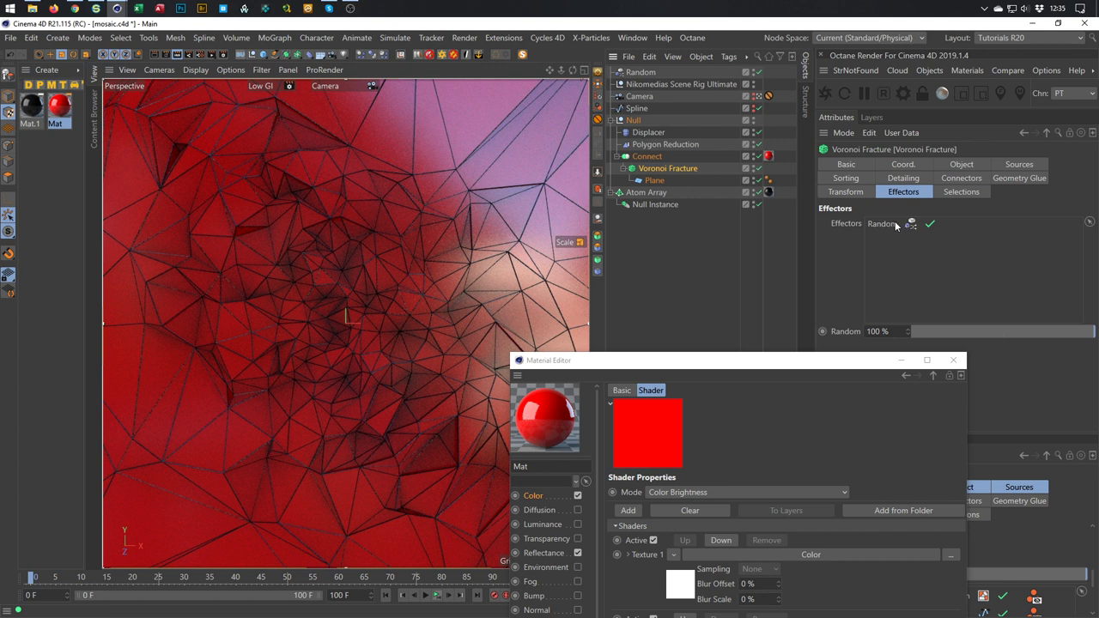
key("Delete")
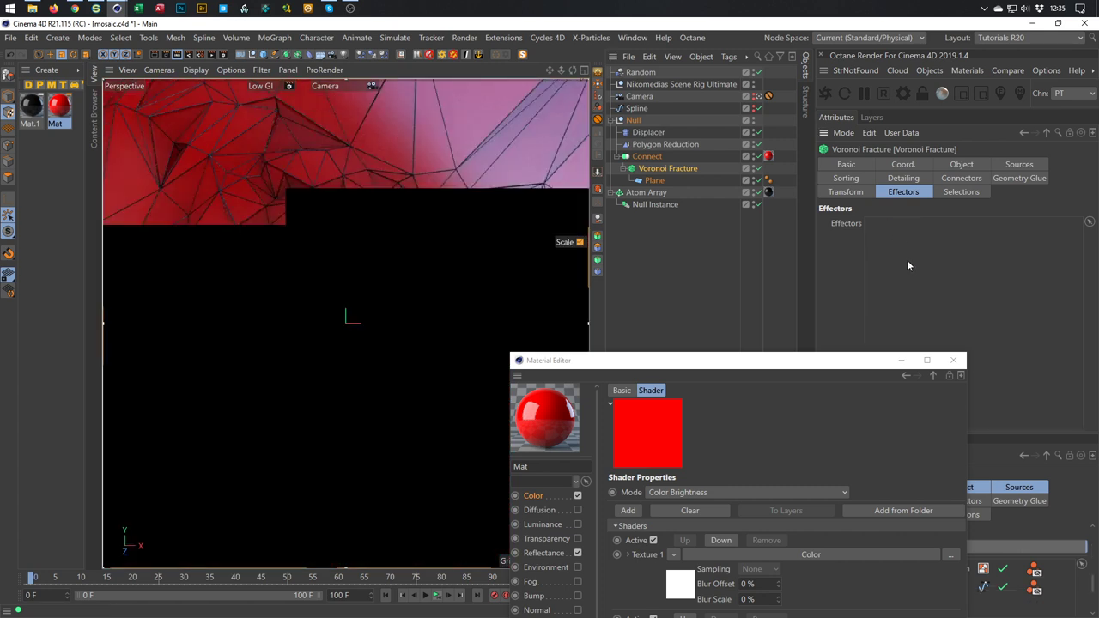
left_click(953, 359)
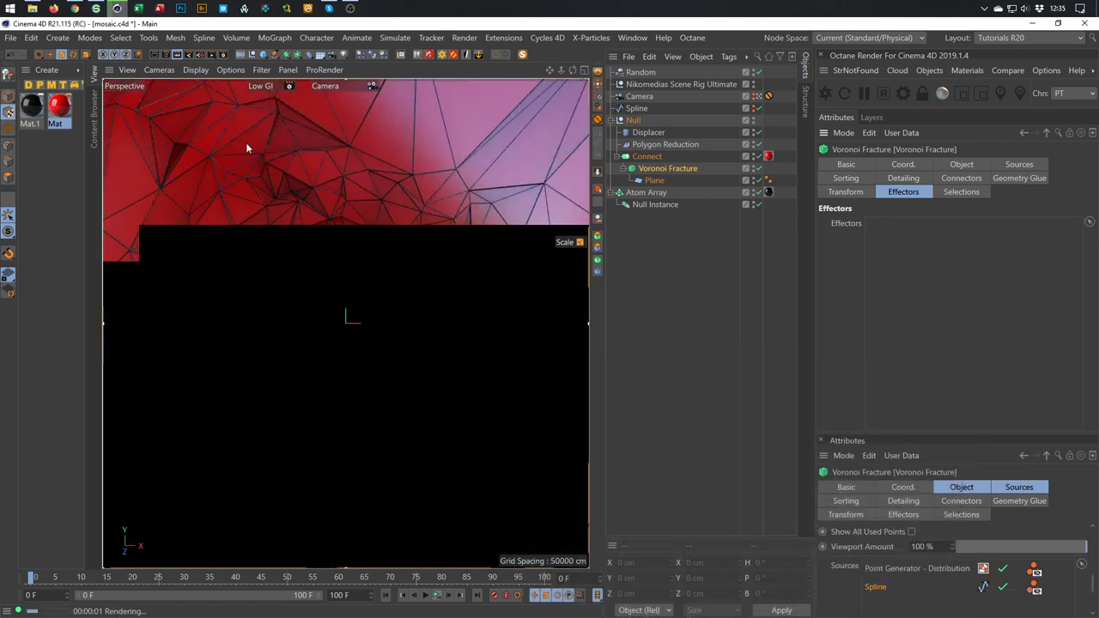
- Stop the viewport render and add a Connect object with the Null nested under Connect.1
left_click(181, 55)
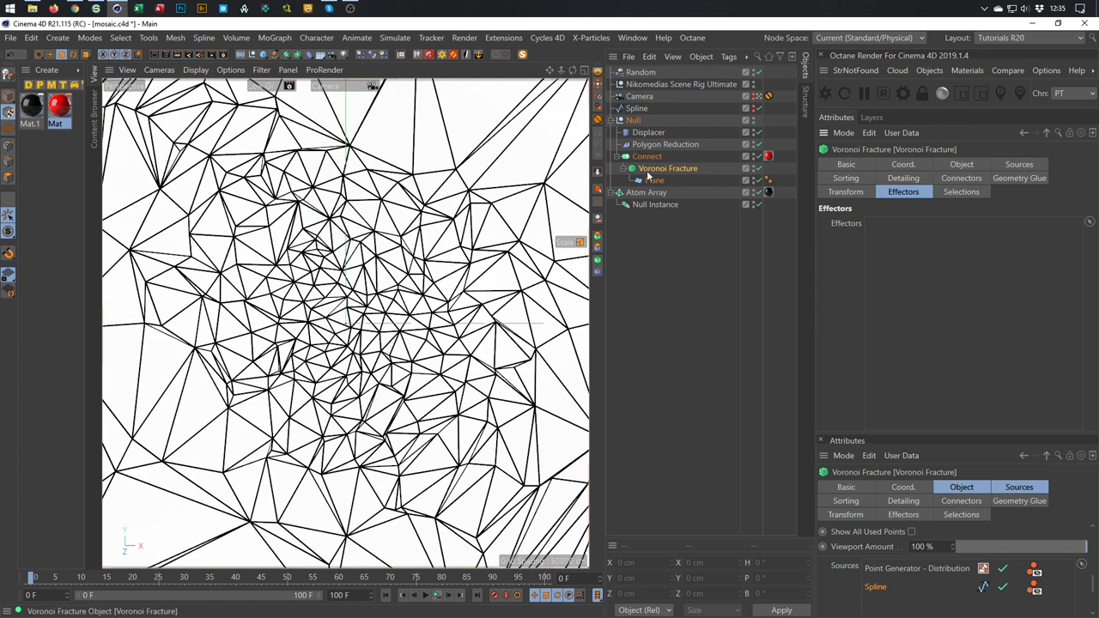
left_click(637, 123)
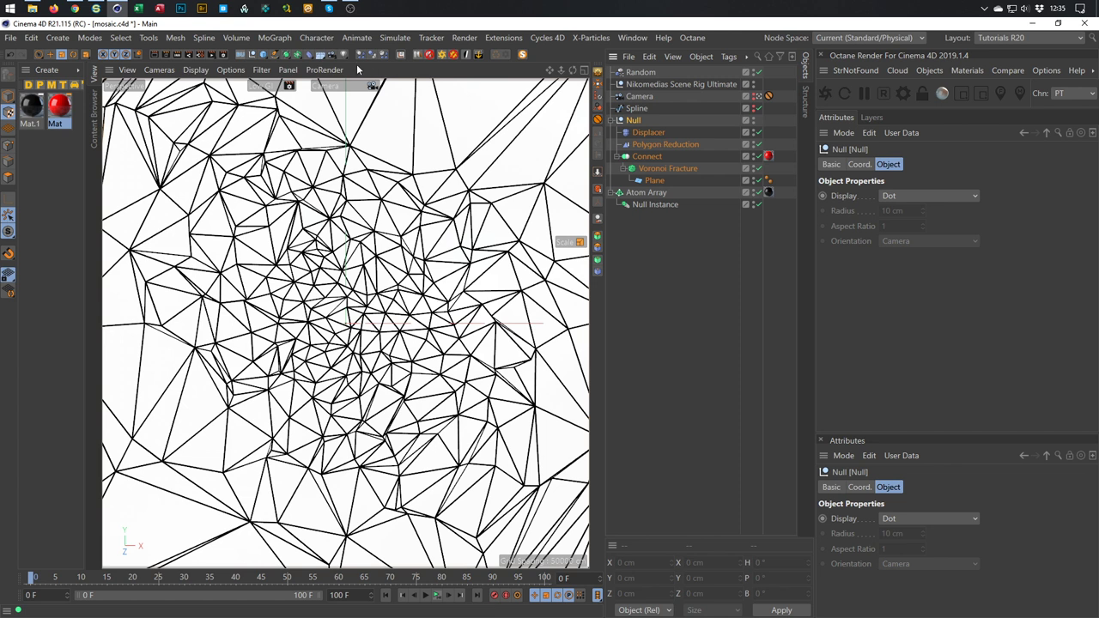
left_click_drag(296, 58, 427, 96)
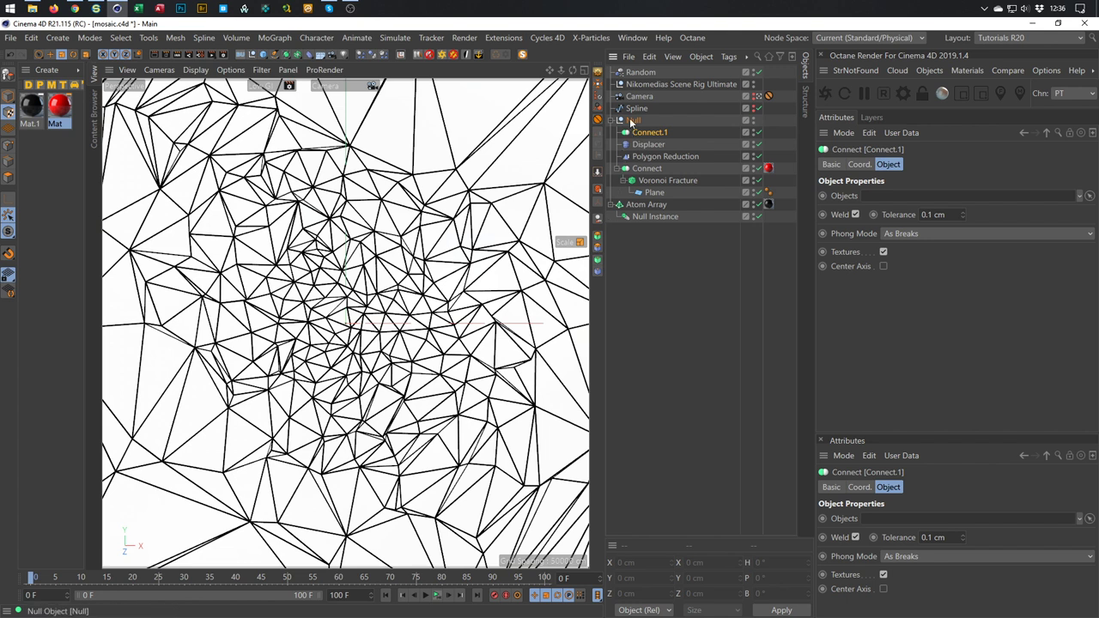
left_click_drag(637, 135, 638, 125)
left_click(640, 132)
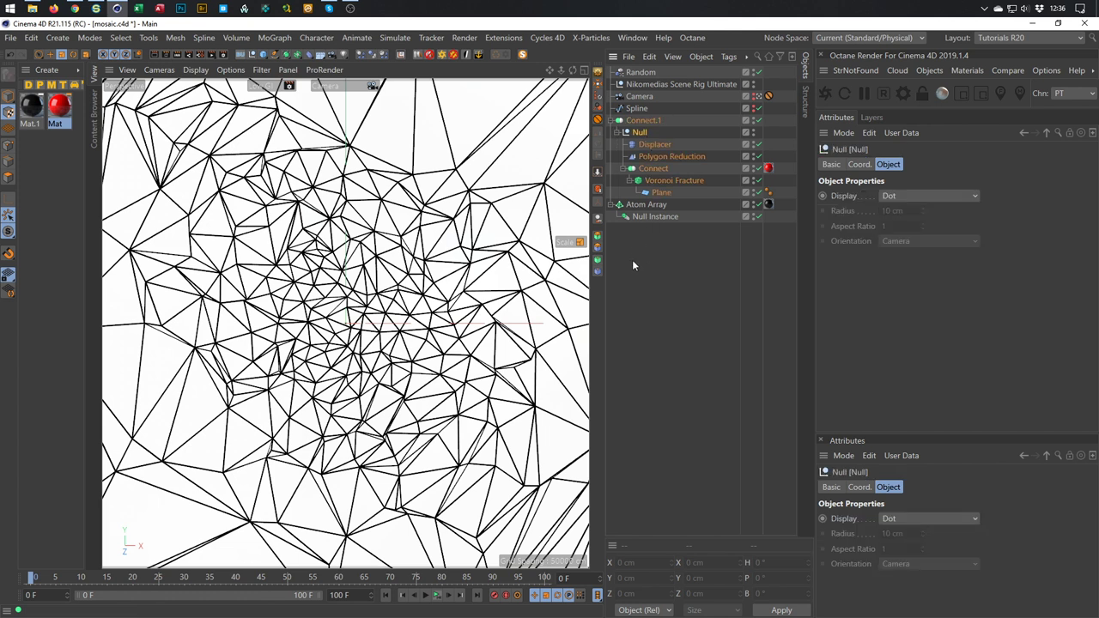
left_click(643, 121)
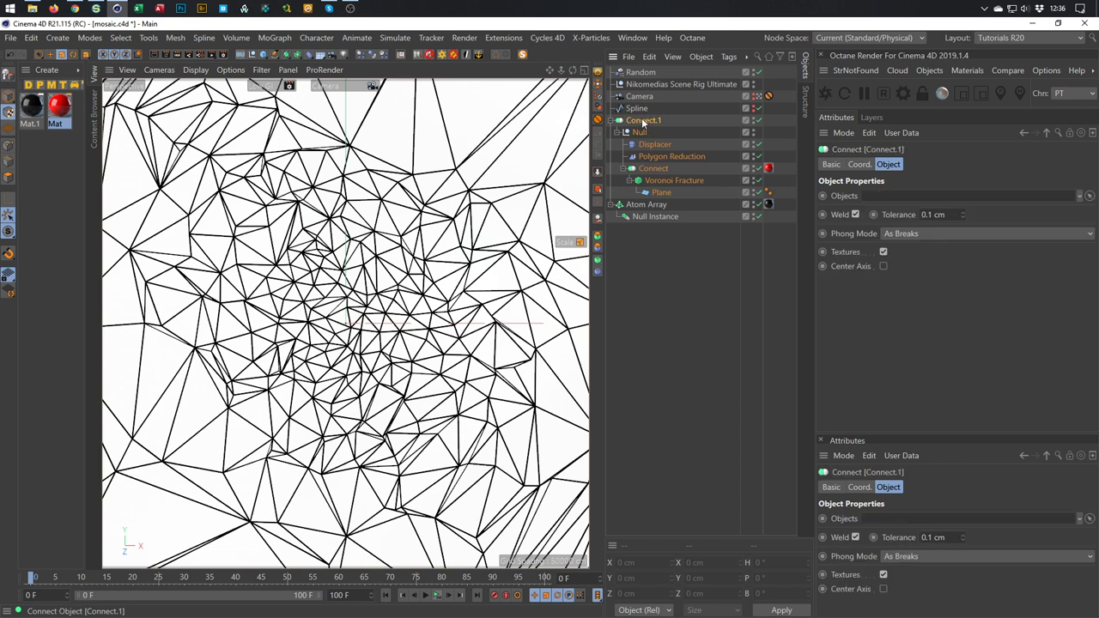
- Wrap Connect.1 in a MoGraph Fracture object set to Explode Segments mode
left_click(297, 56)
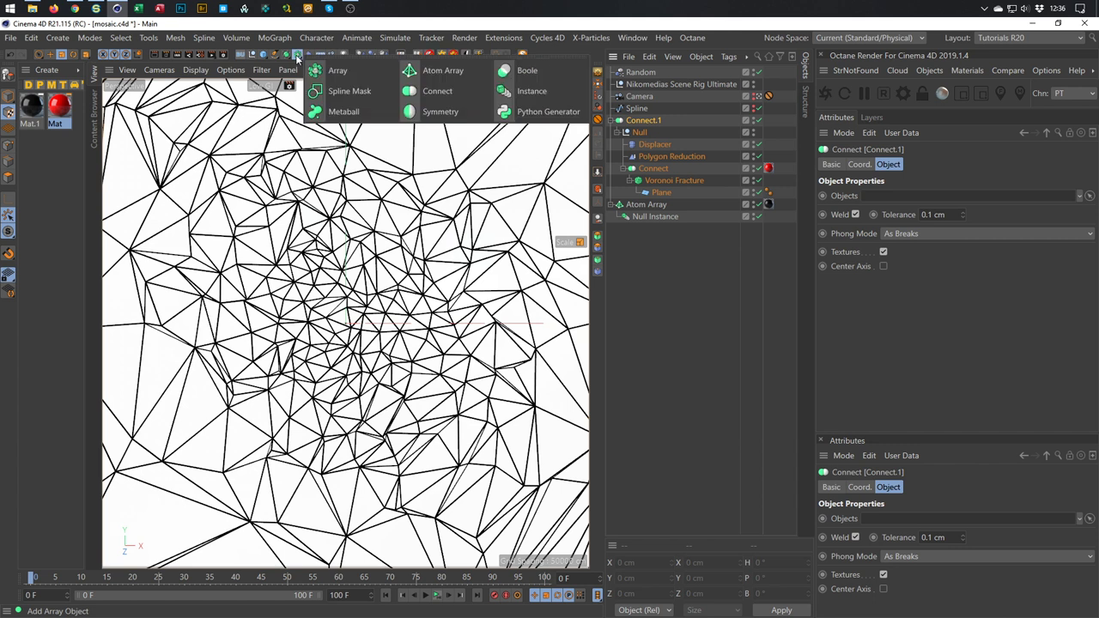
left_click(274, 38)
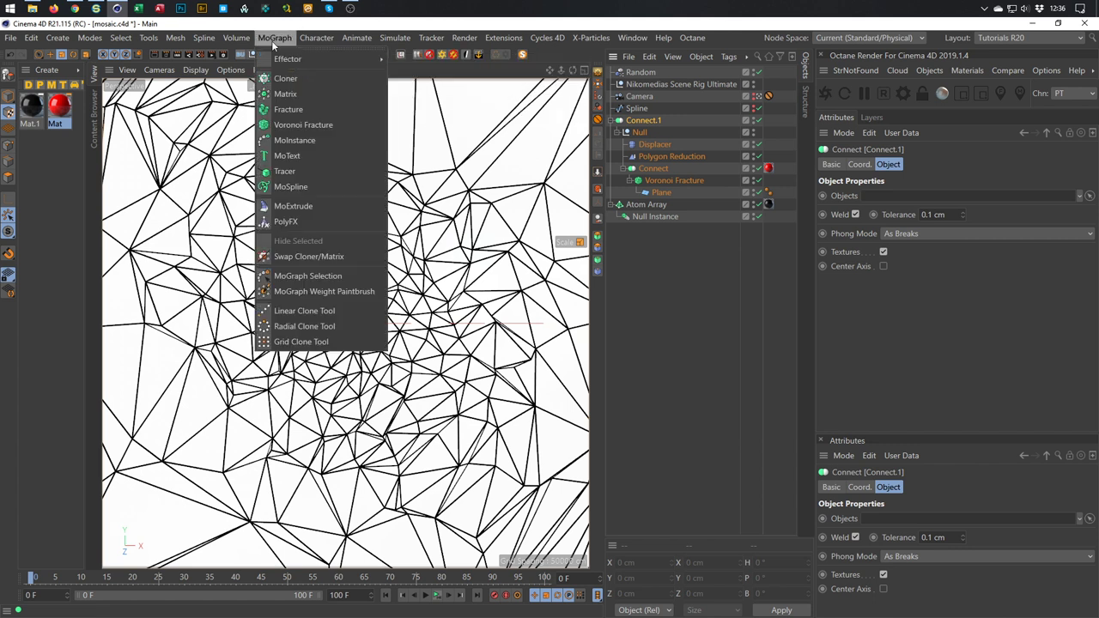
left_click(291, 113, "alt")
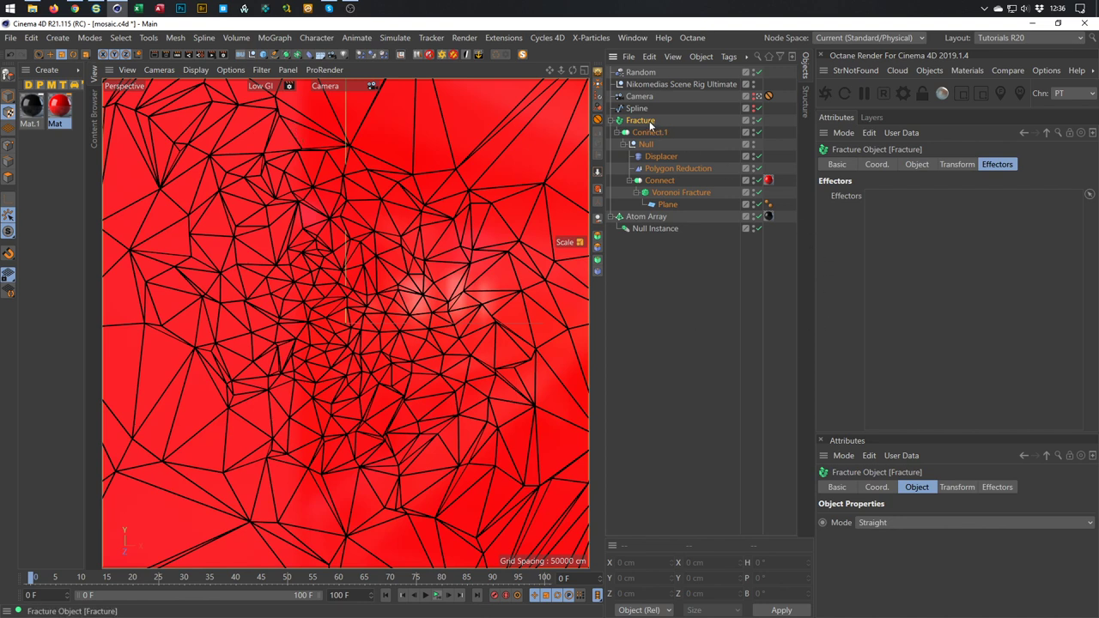
left_click(916, 164)
left_click(875, 200)
left_click(876, 230)
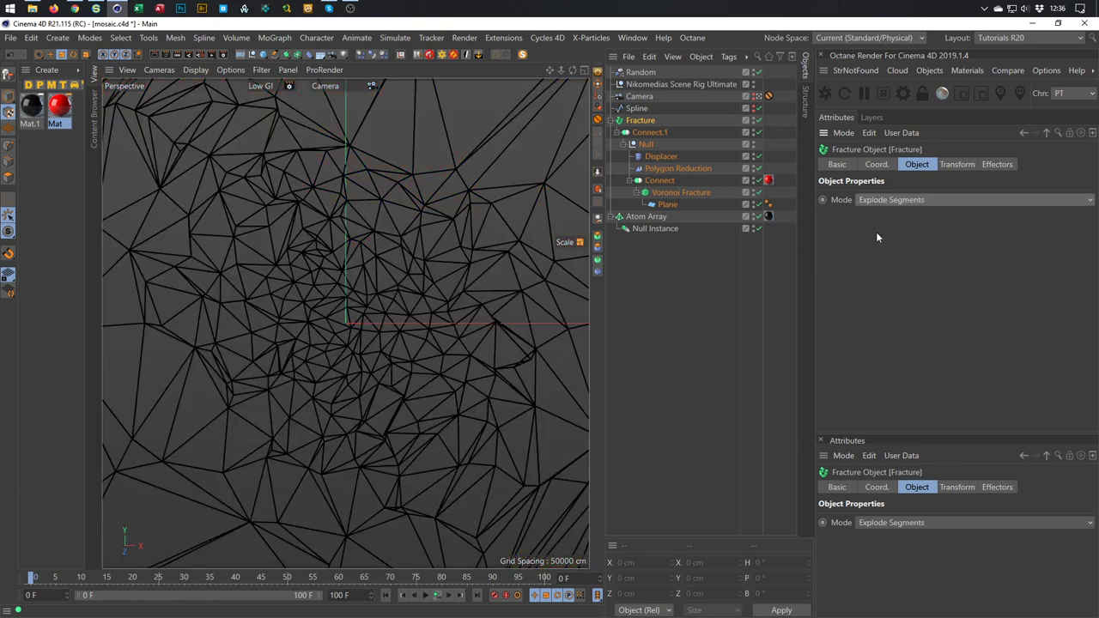
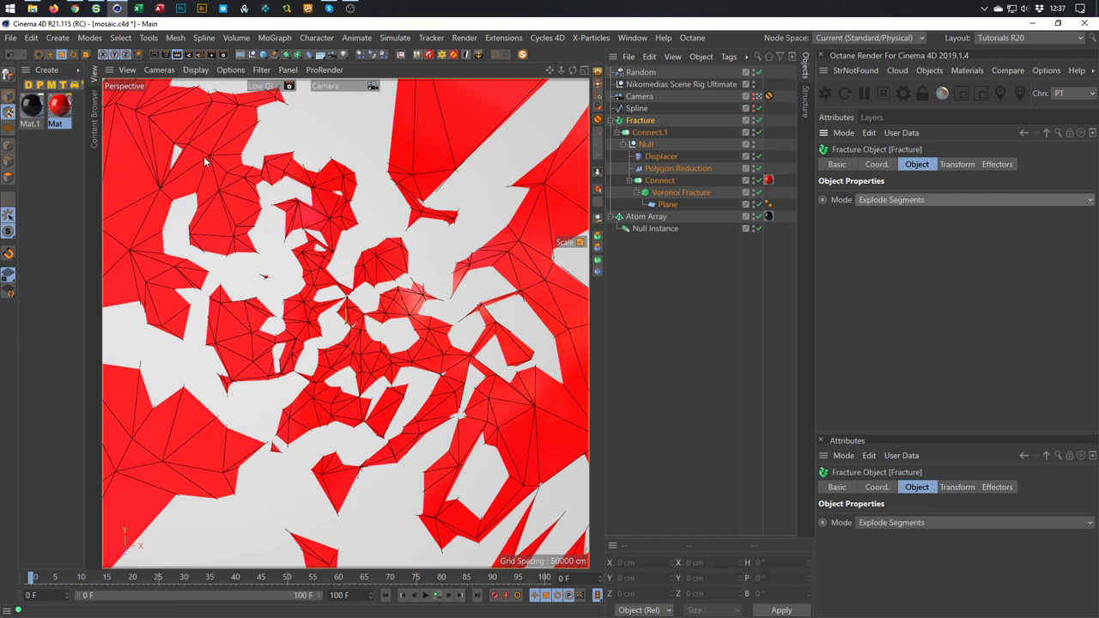
- Turn on the Interactive Render Region and show the Voronoi Fracture's point sources
left_click(180, 53)
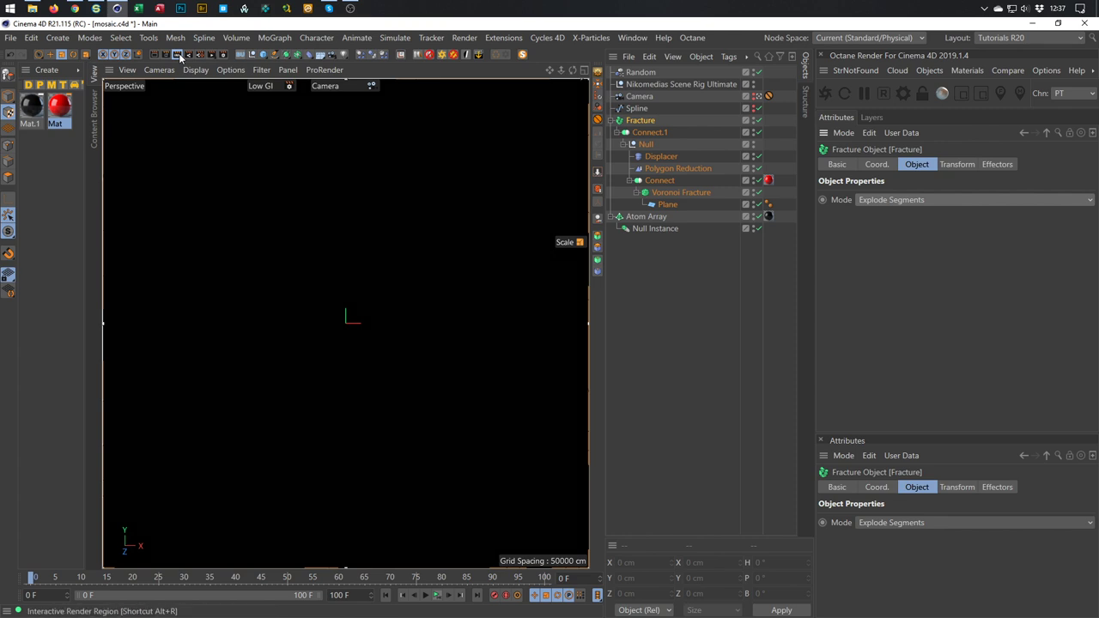
left_click(678, 193)
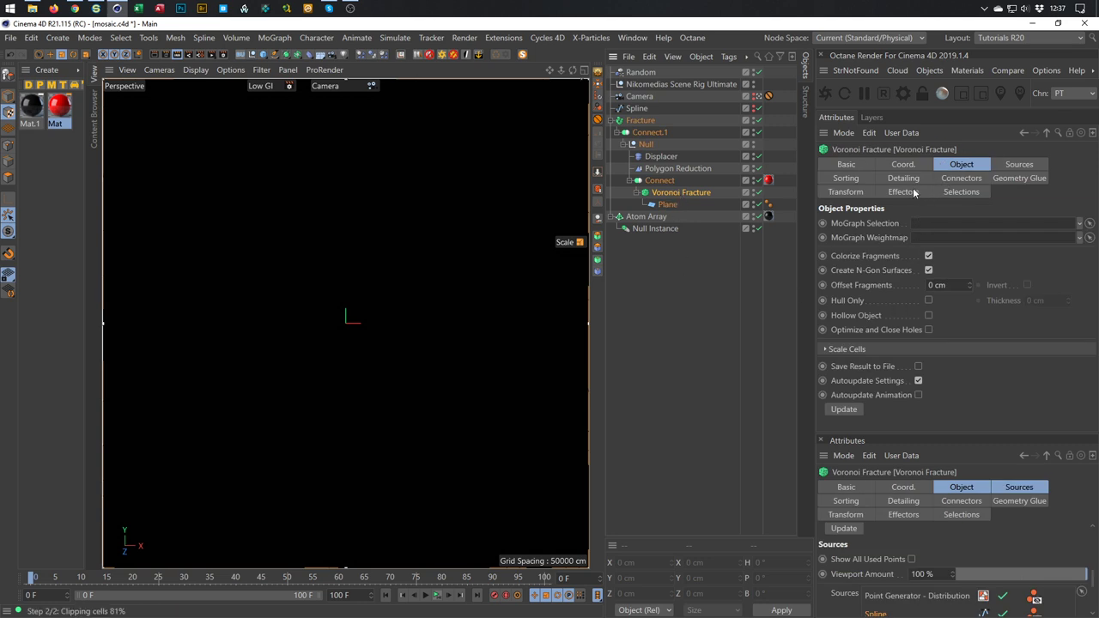
left_click(949, 192)
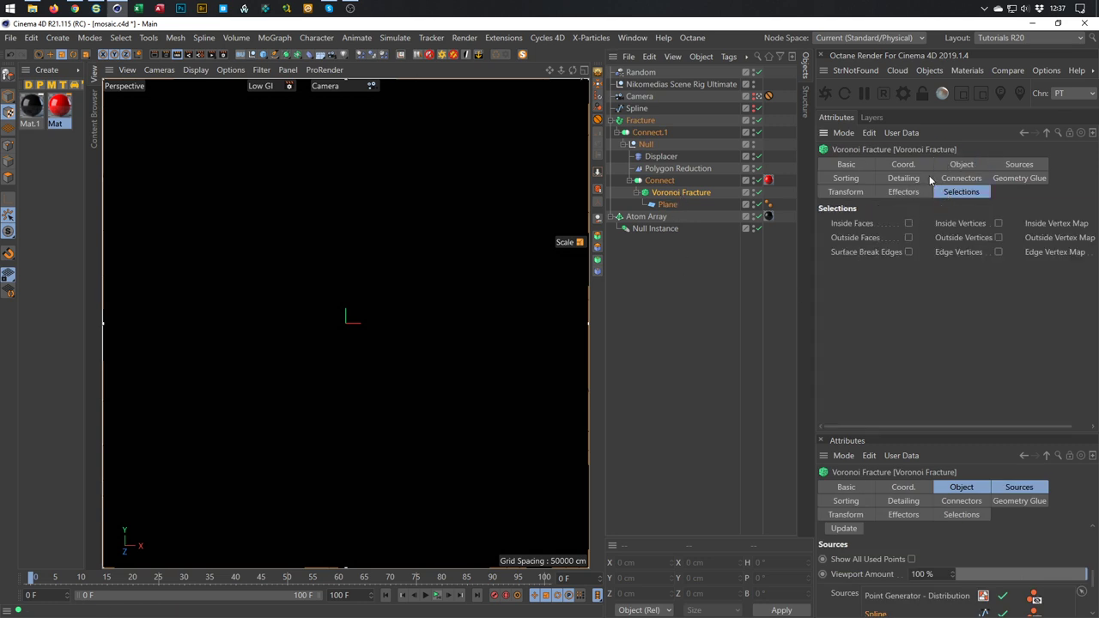
left_click(1019, 166)
- Set the Point Generator amount to 100 and edit the Spline source's point amount to 20
left_click(918, 259)
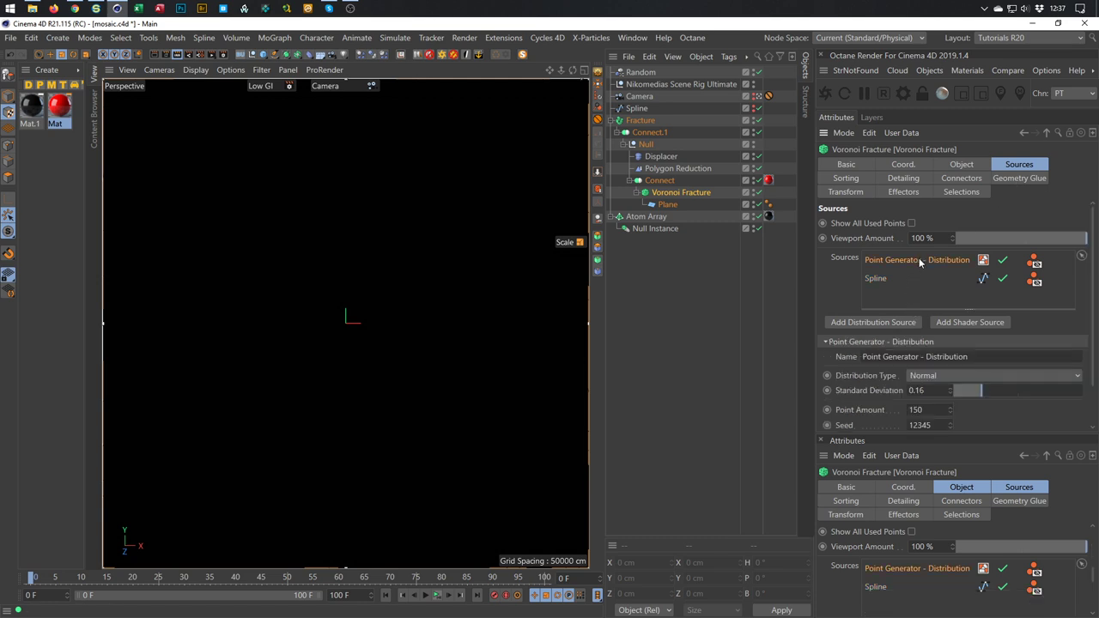
double_click(930, 412)
type("100")
key("Return")
left_click(876, 278)
double_click(927, 371)
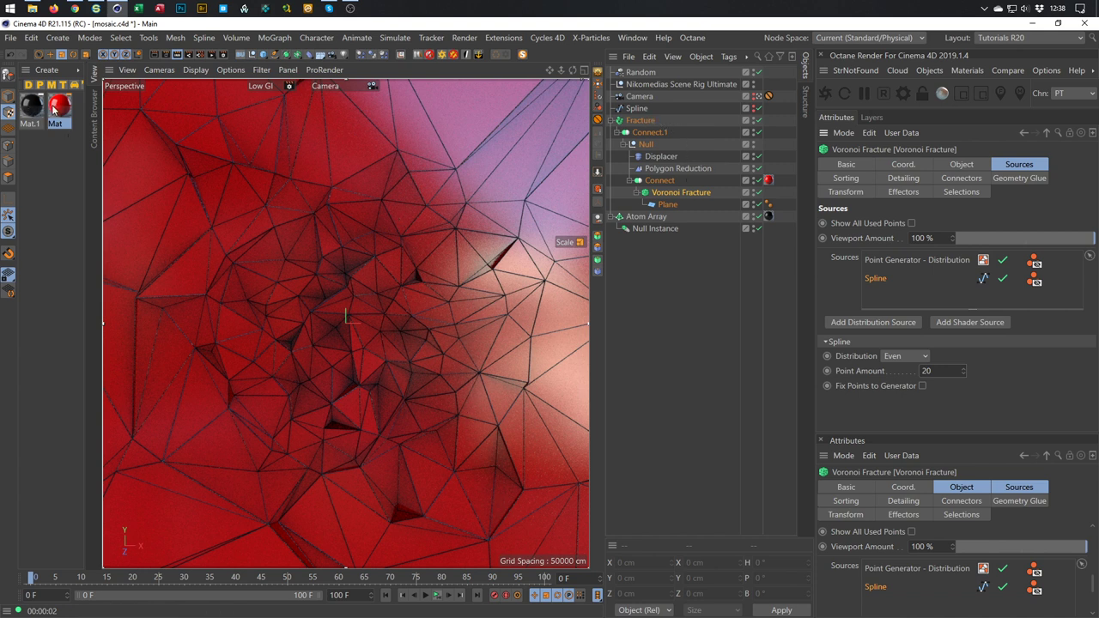
- Add a new Random effector from MoGraph and link it to the Fracture's effectors list
left_click(644, 120)
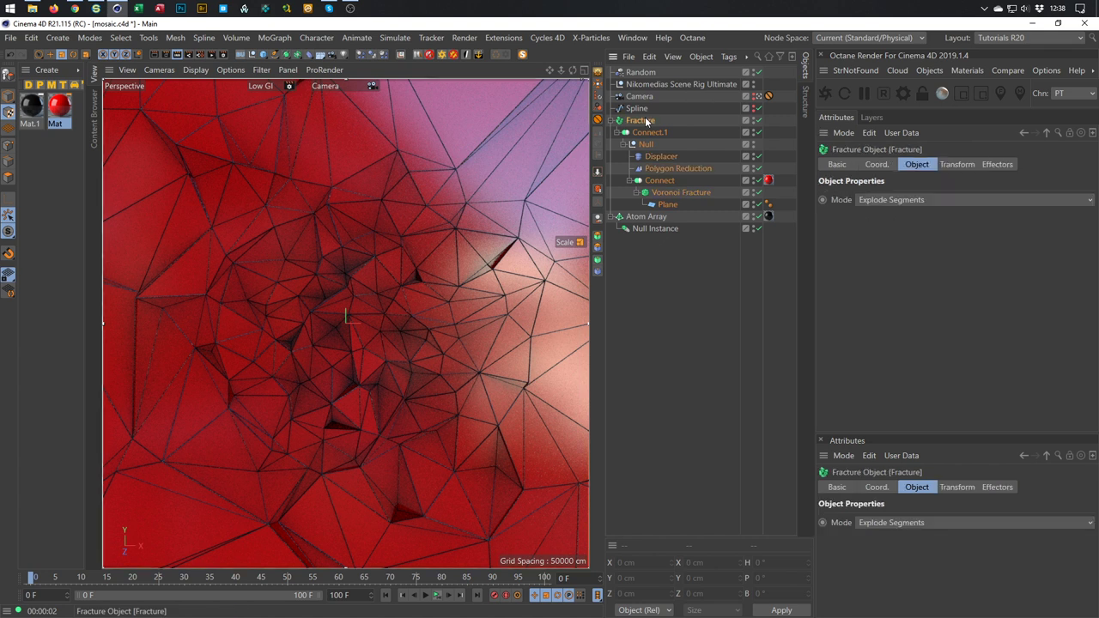
left_click(997, 164)
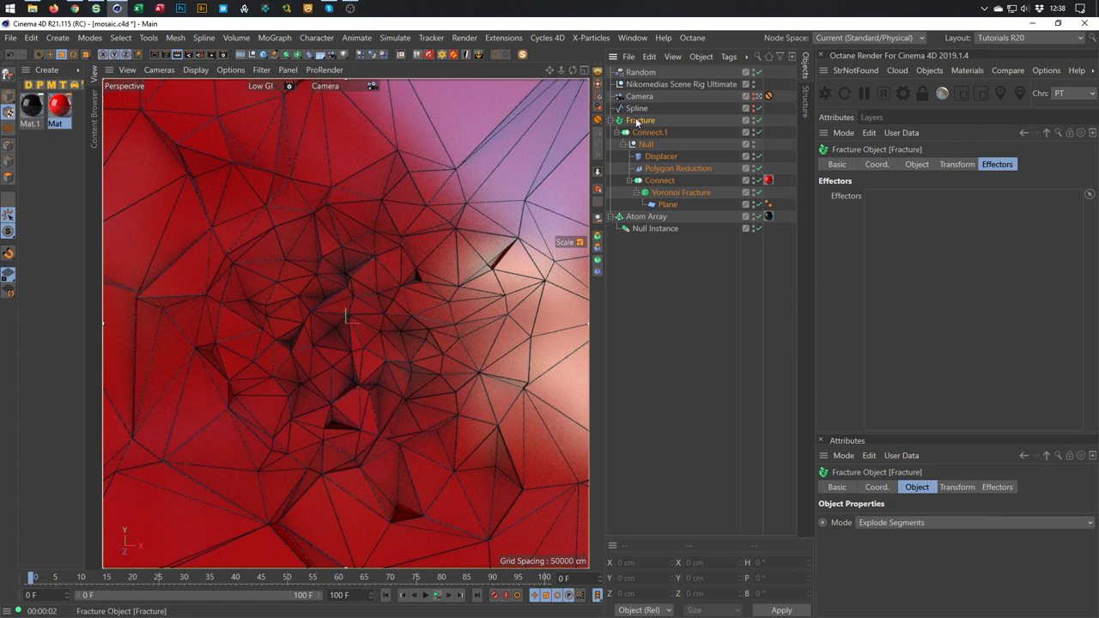
left_click(276, 37)
mouse_move(300, 60)
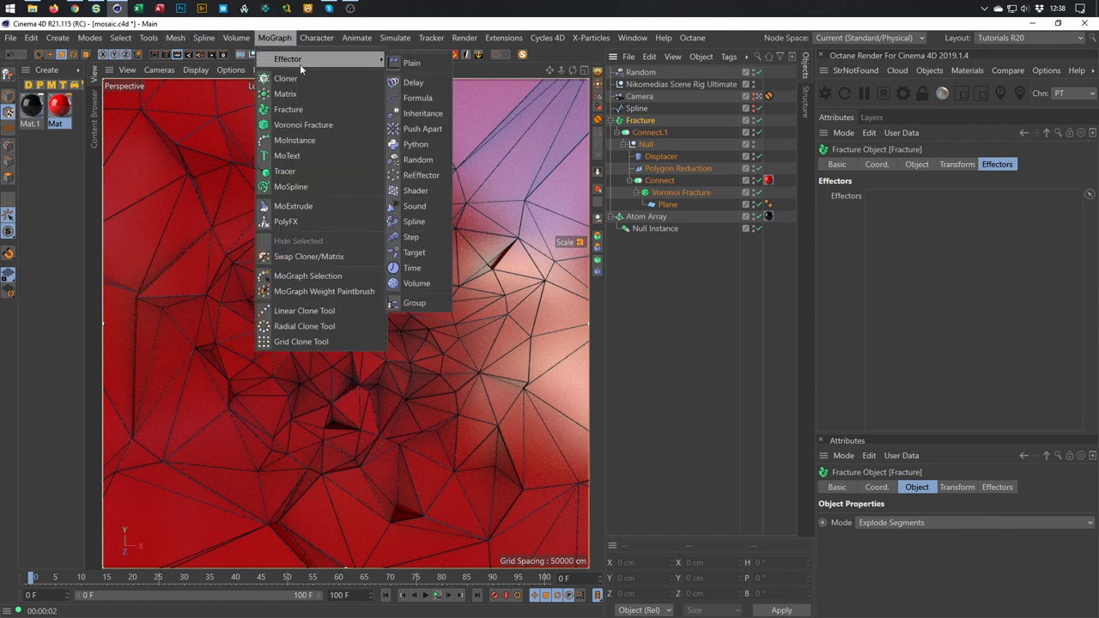
left_click(424, 159)
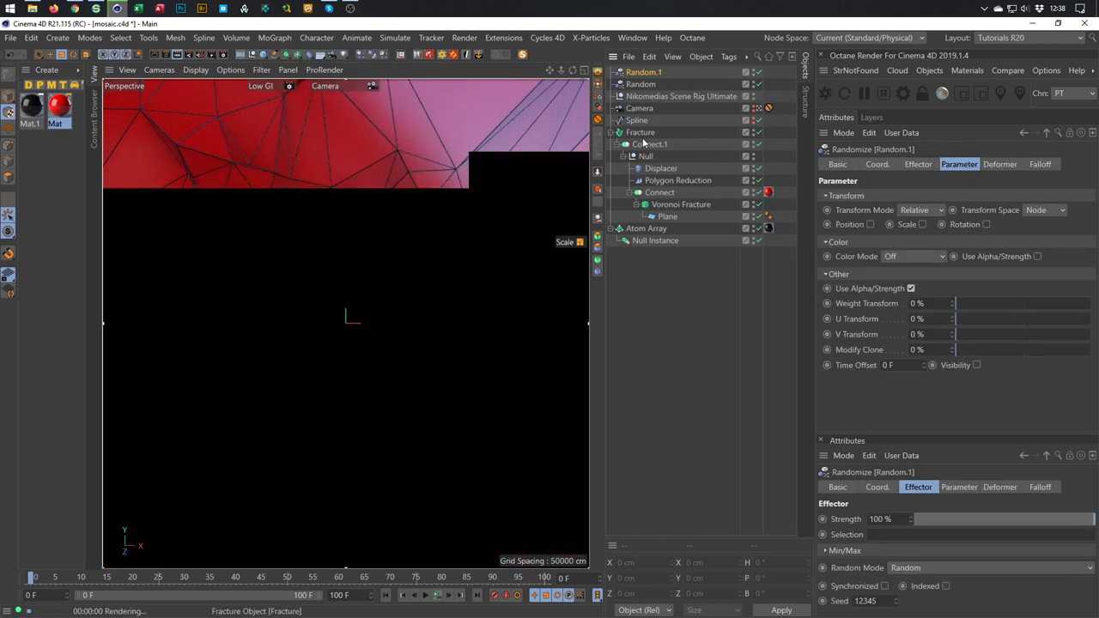
left_click(643, 133)
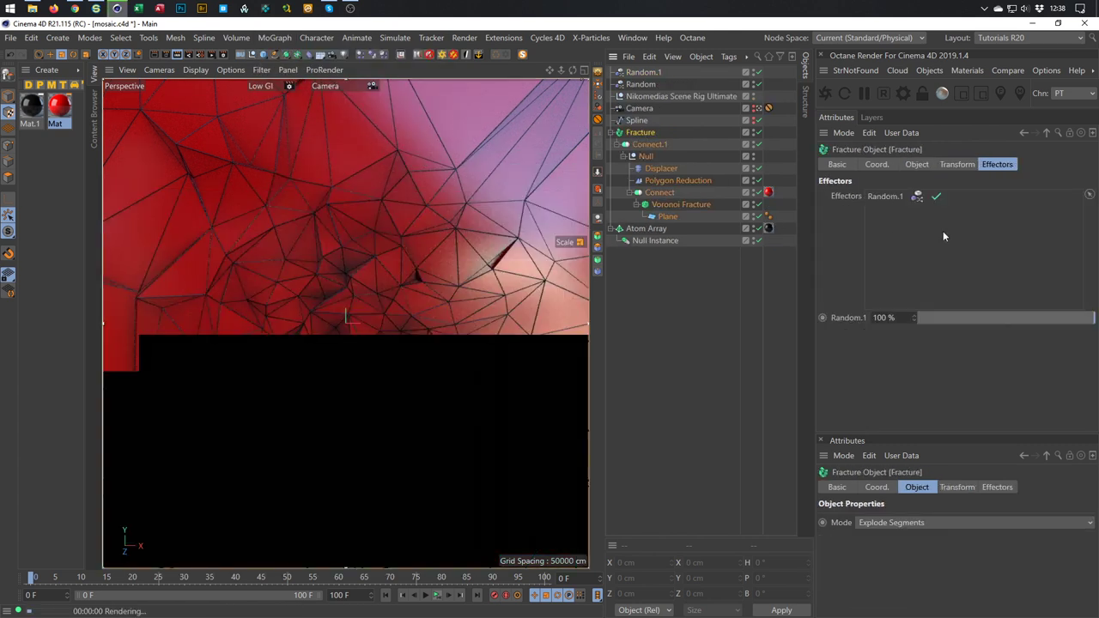
- Delete the old Random effector and set Random.1's Color Mode to Effector Color
left_click(653, 86)
key("Delete")
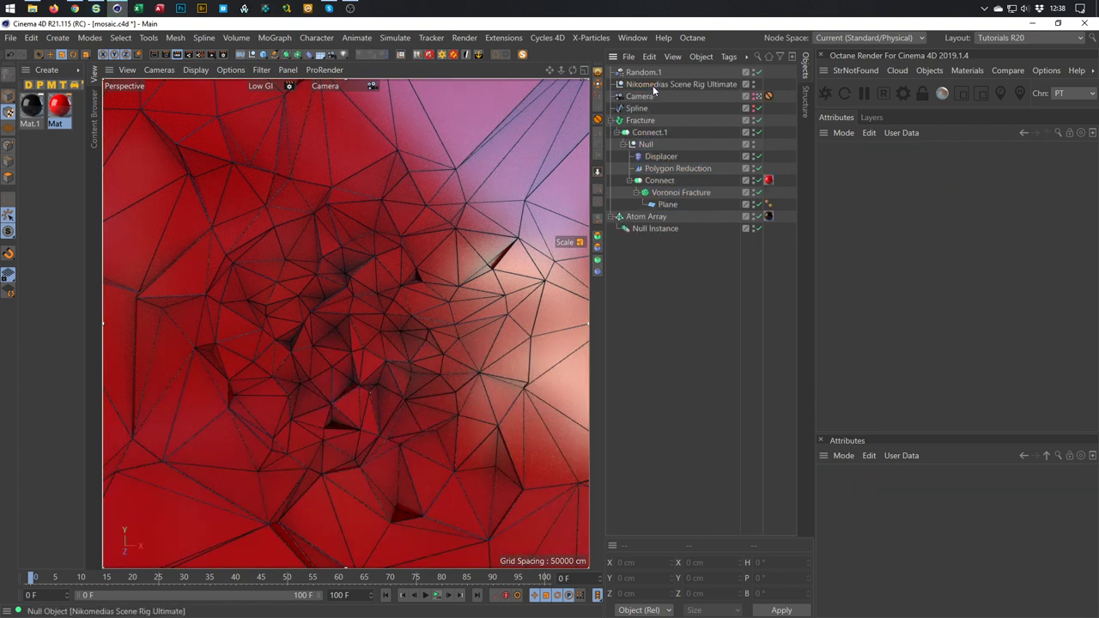
left_click(647, 74)
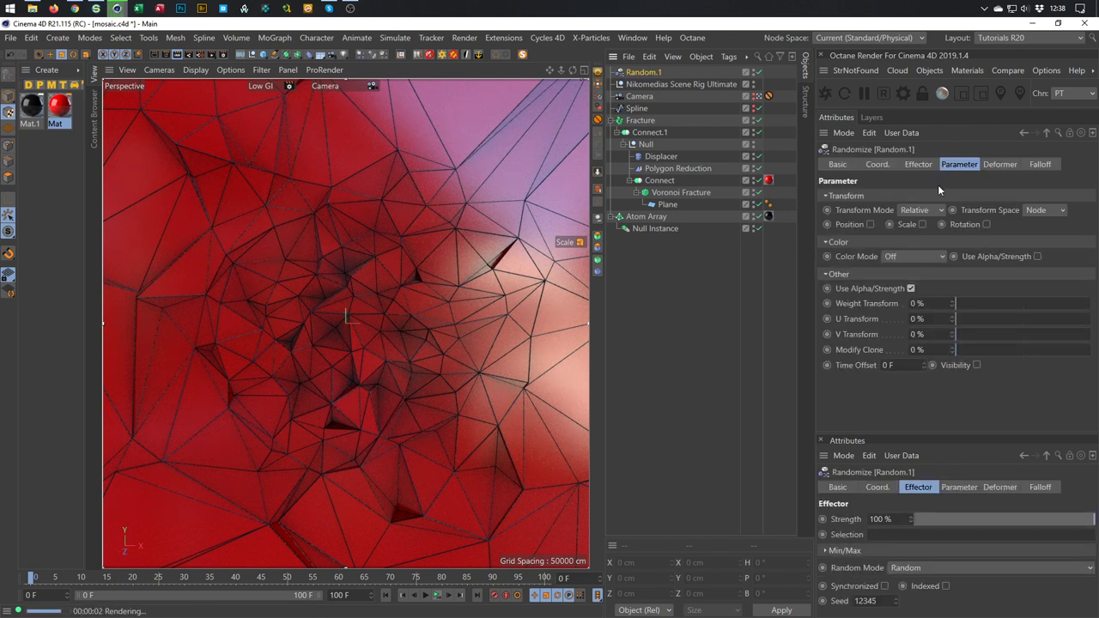
left_click(922, 258)
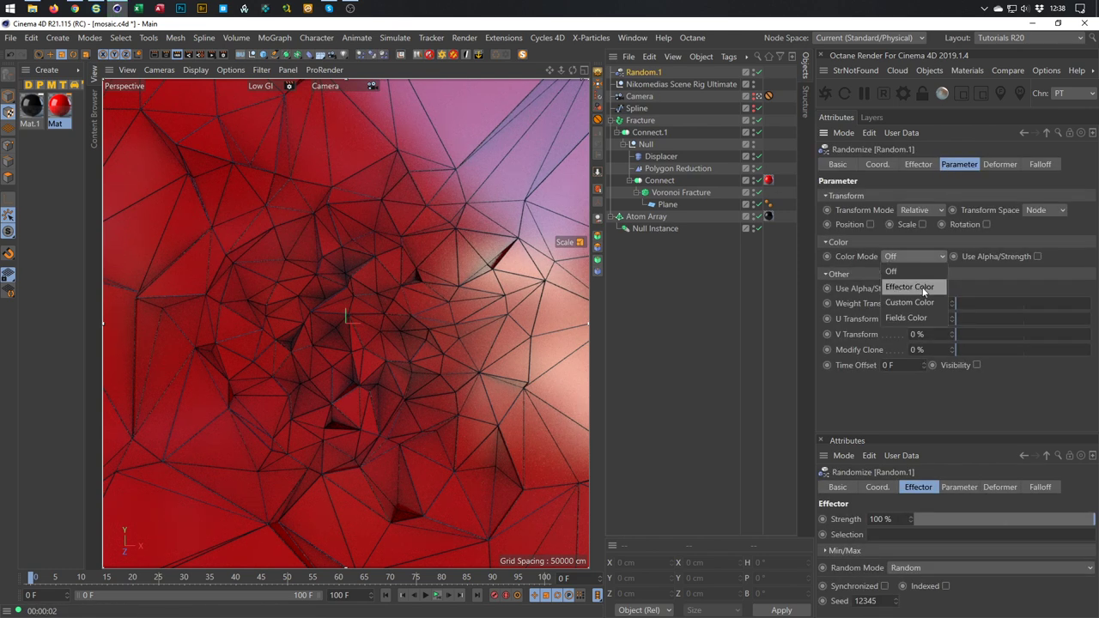
left_click(923, 287)
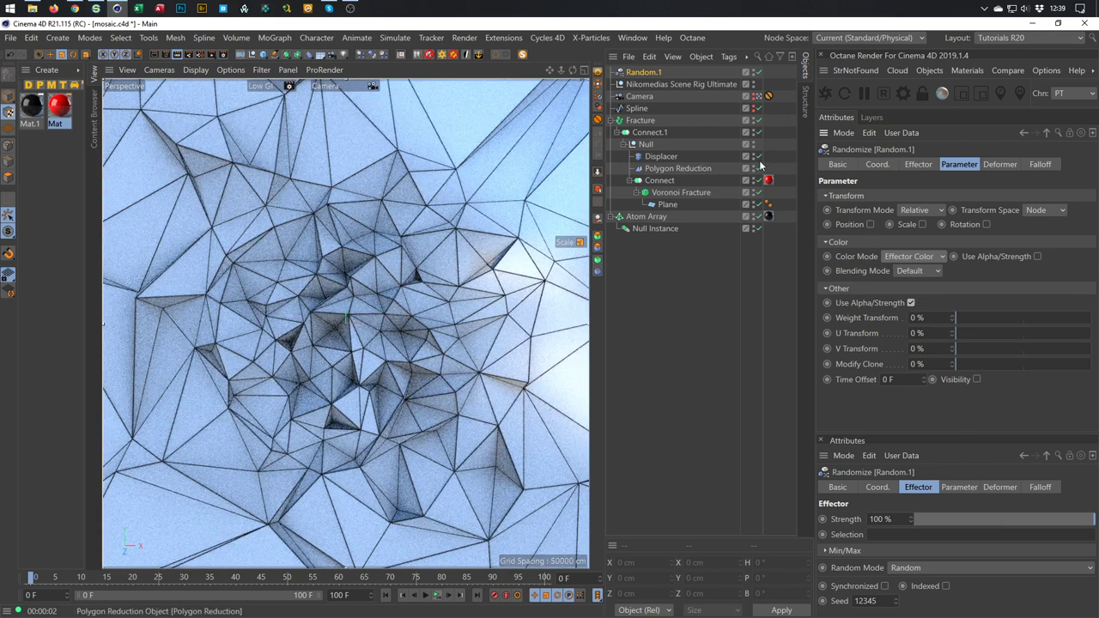
left_click(678, 120)
left_click(916, 164)
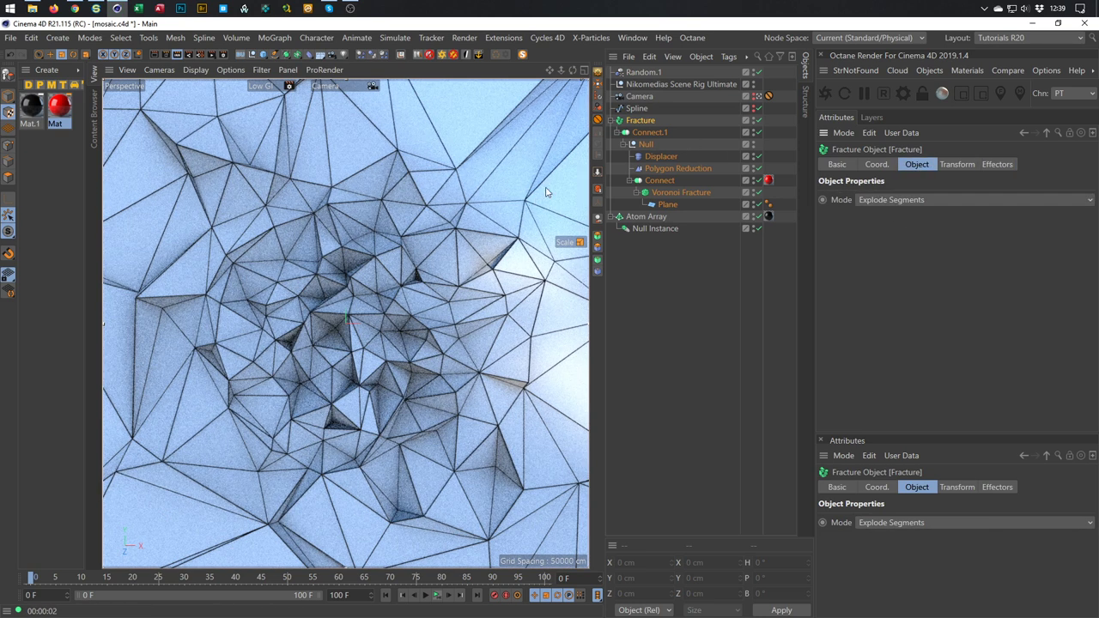
- Set the red Mat material's Color texture to a MoGraph Color Shader
double_click(31, 107)
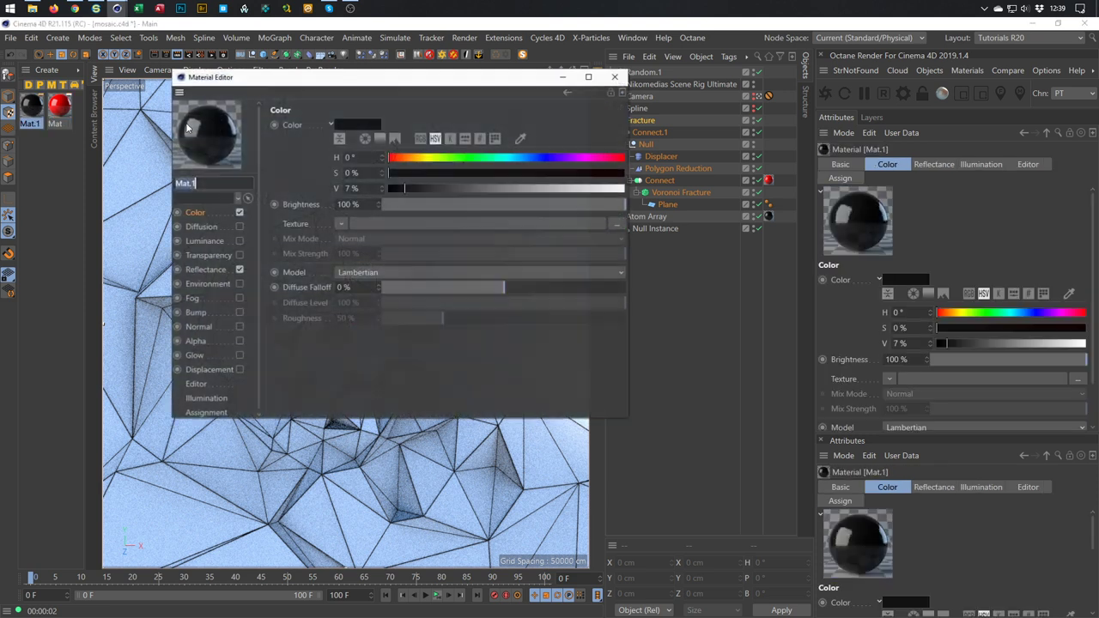
left_click_drag(361, 82, 754, 163)
double_click(583, 261)
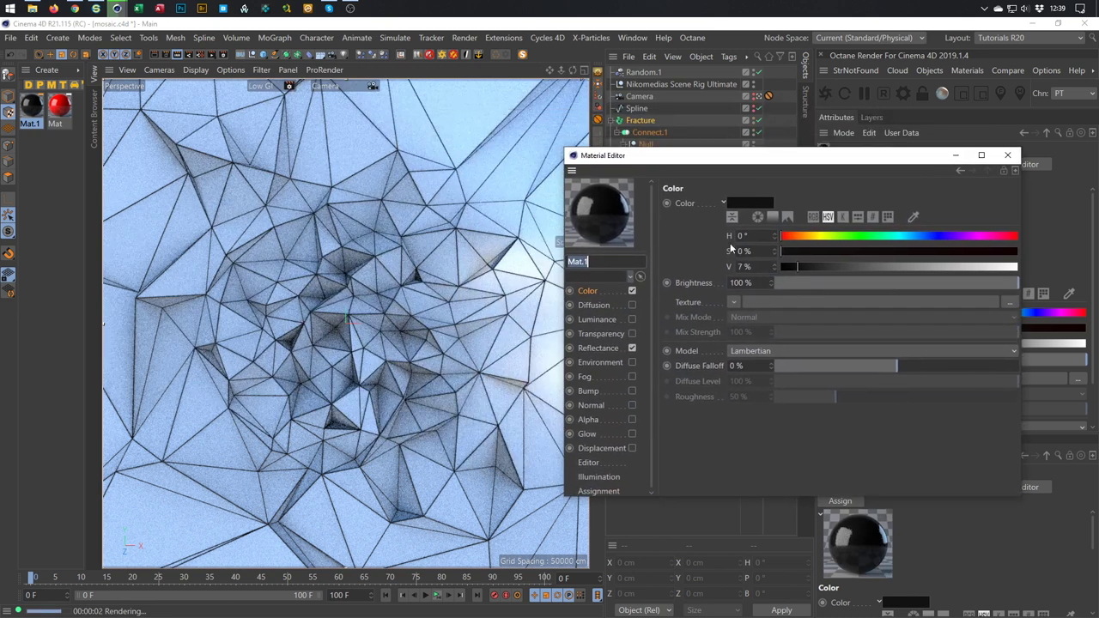
left_click(59, 106)
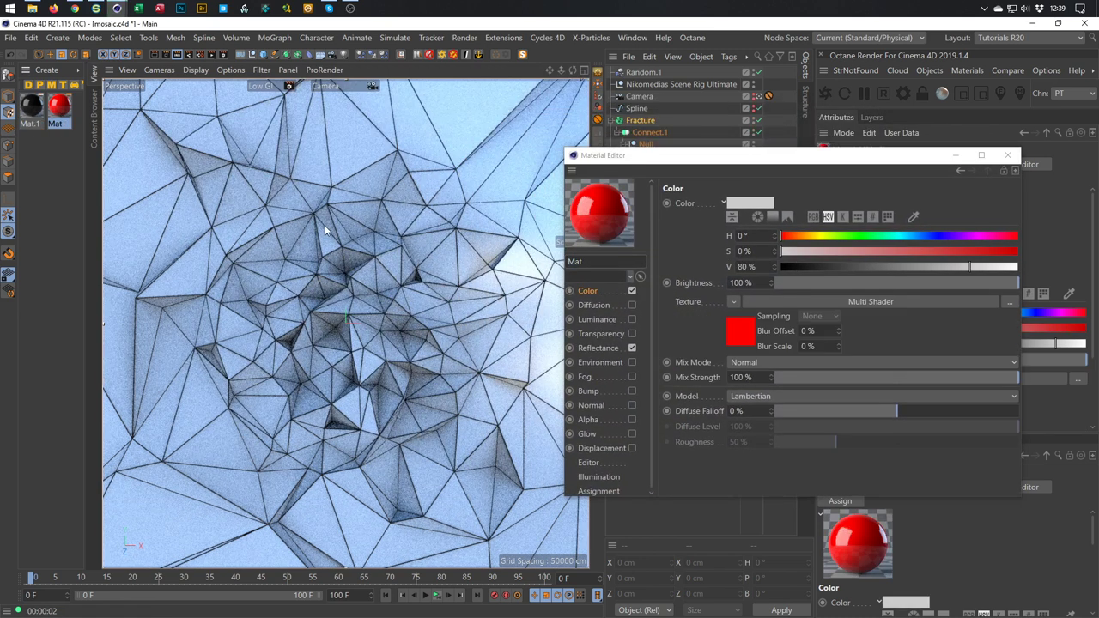
left_click(734, 302)
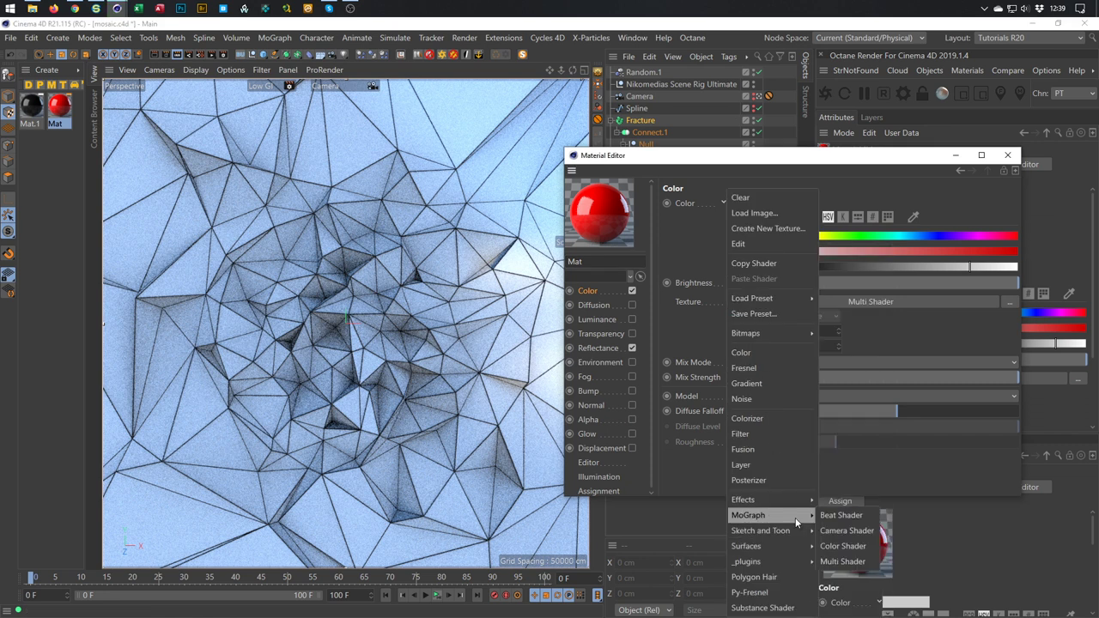
left_click(853, 547)
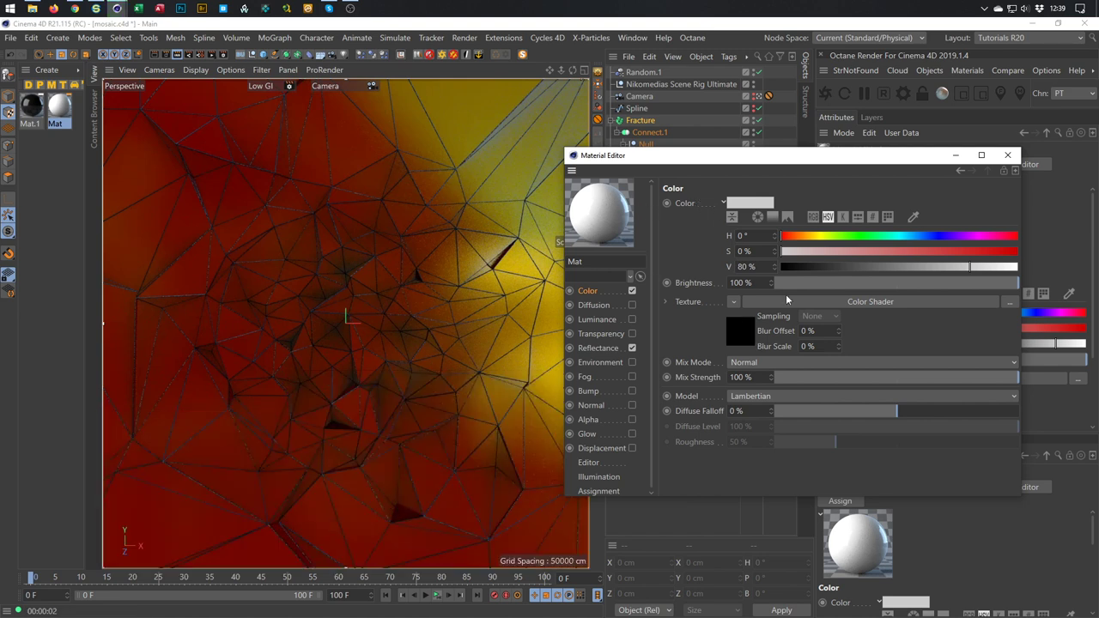
left_click_drag(905, 160, 780, 535)
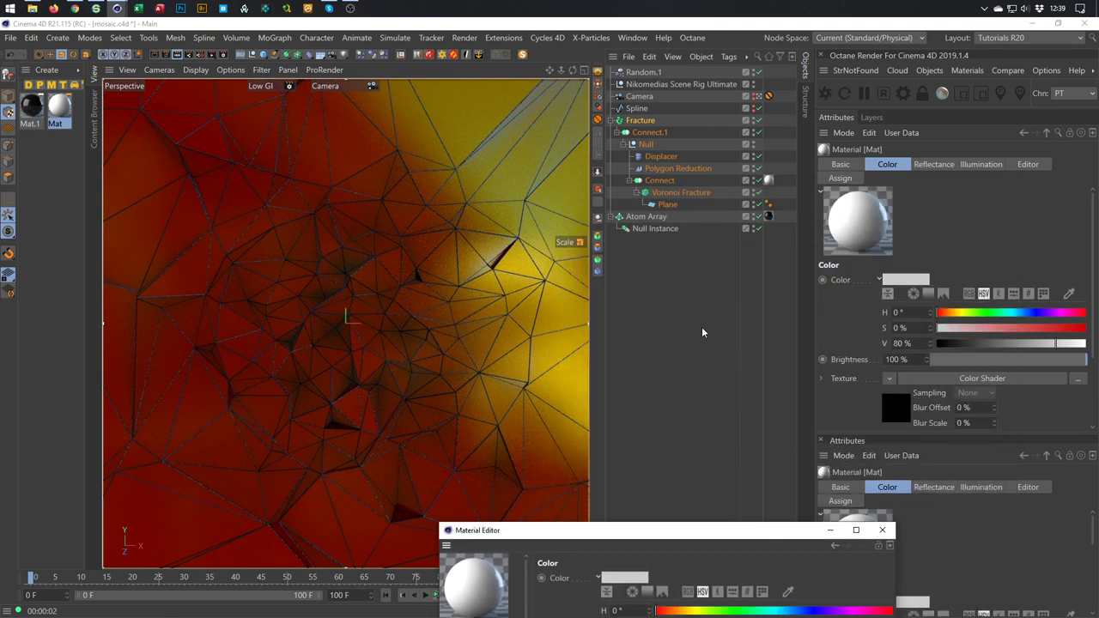
- Group Connect.1 under a new Null inside the Fracture with Alt+G
left_click(650, 133)
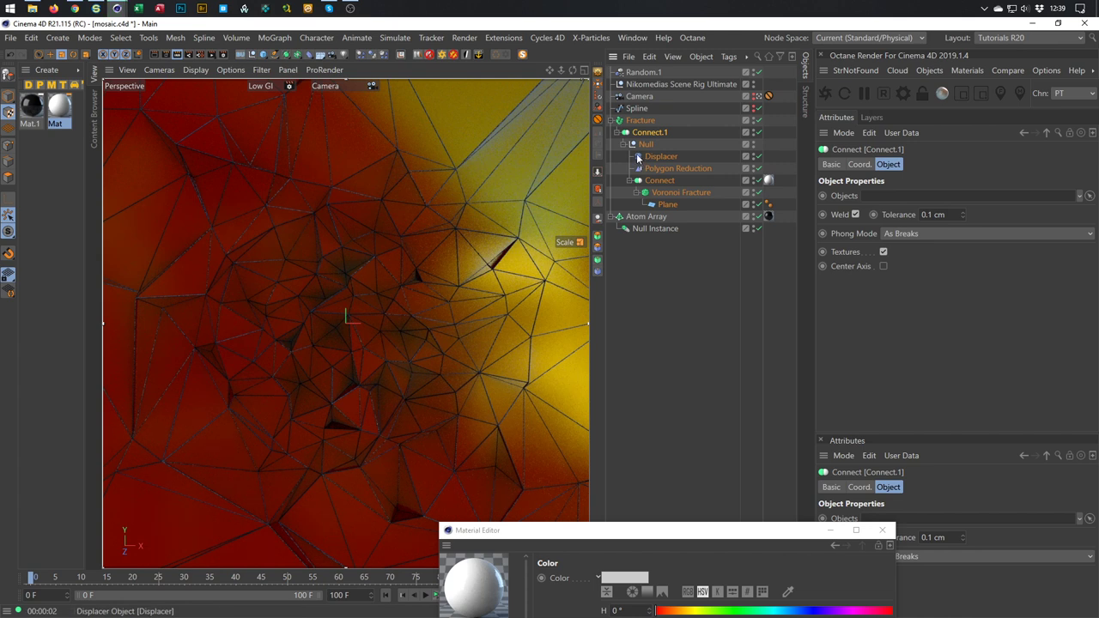
key("alt+g")
left_click(618, 132)
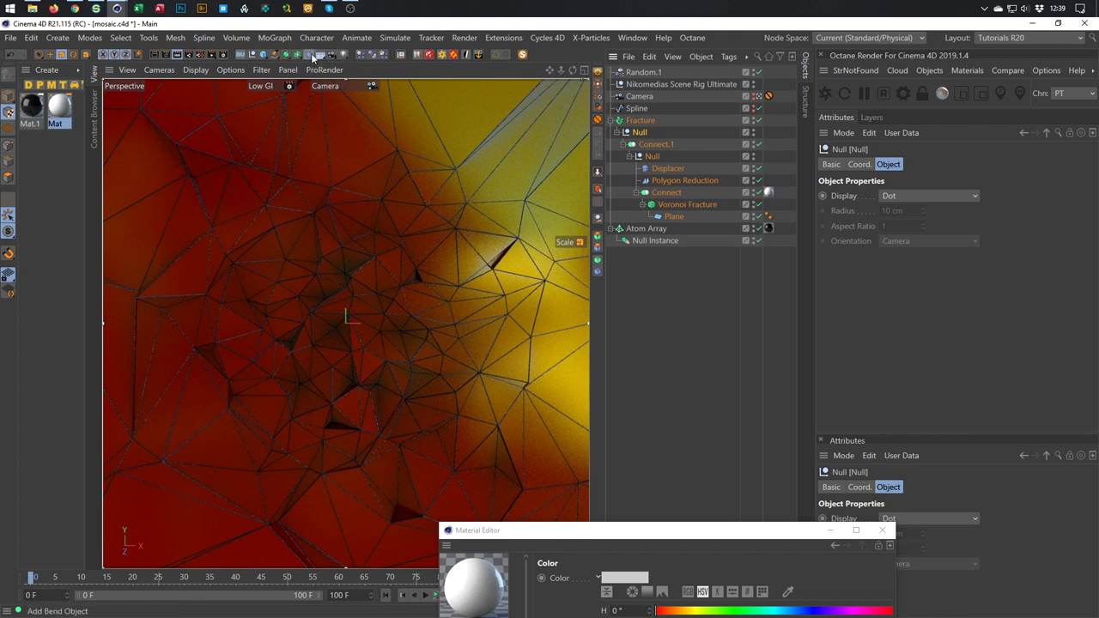
- Add an Explosion FX deformer inside the null and set its Time to 0
left_click(314, 57)
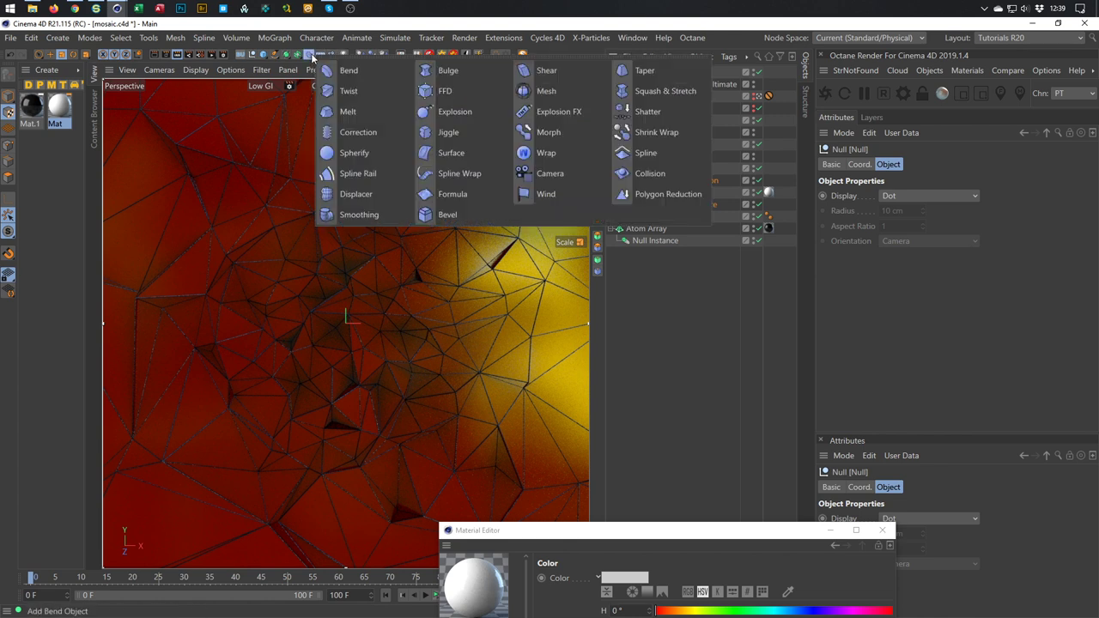
left_click(571, 113, "shift")
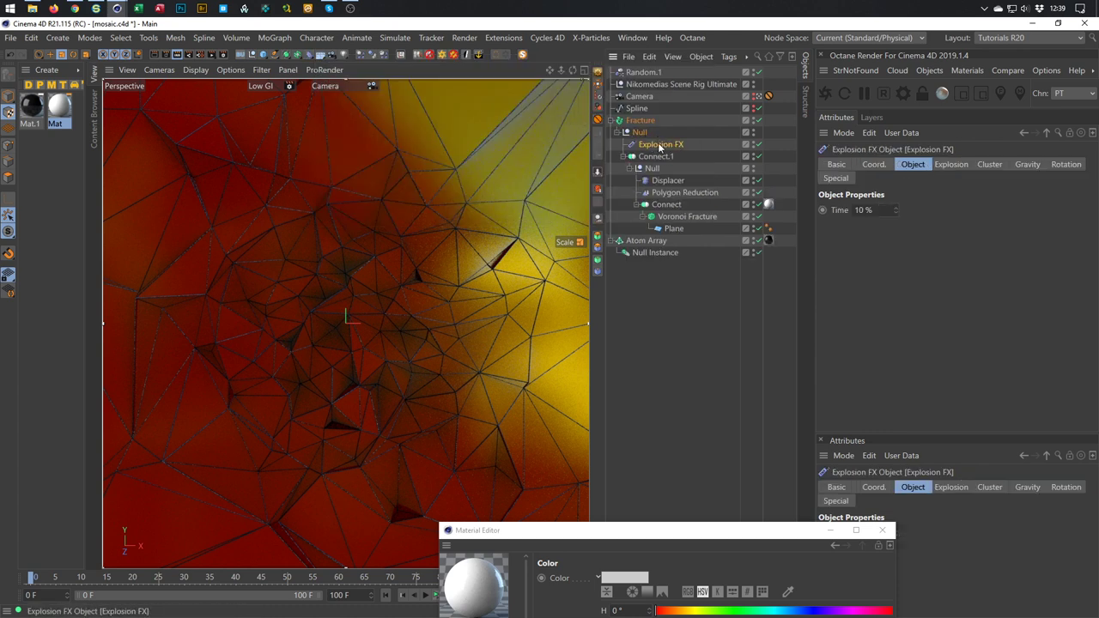
left_click(862, 209)
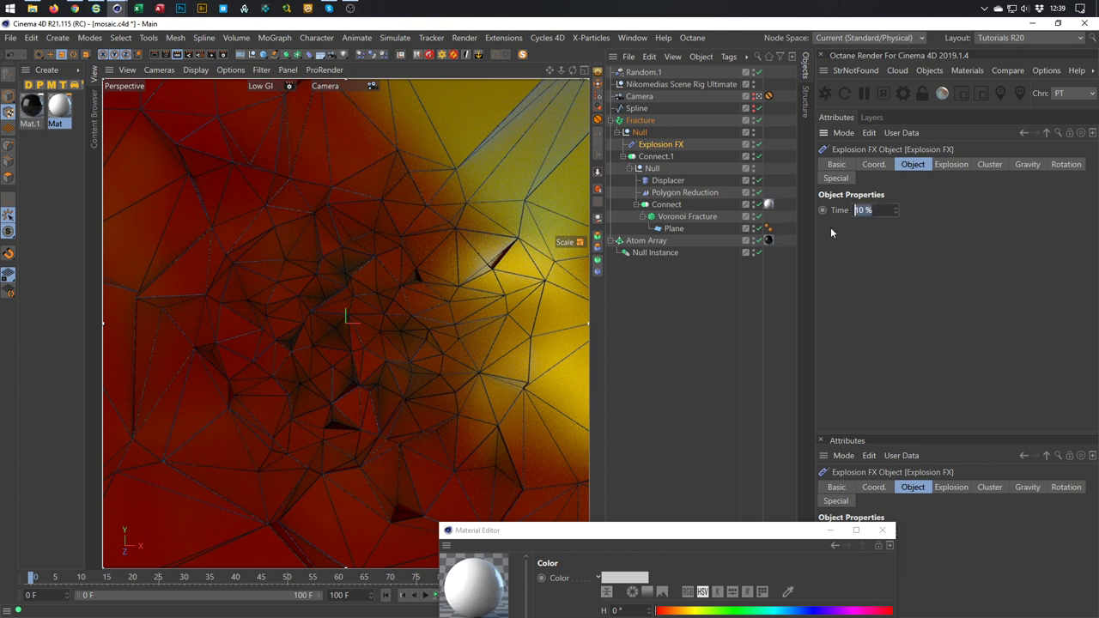
type("0")
key("Return")
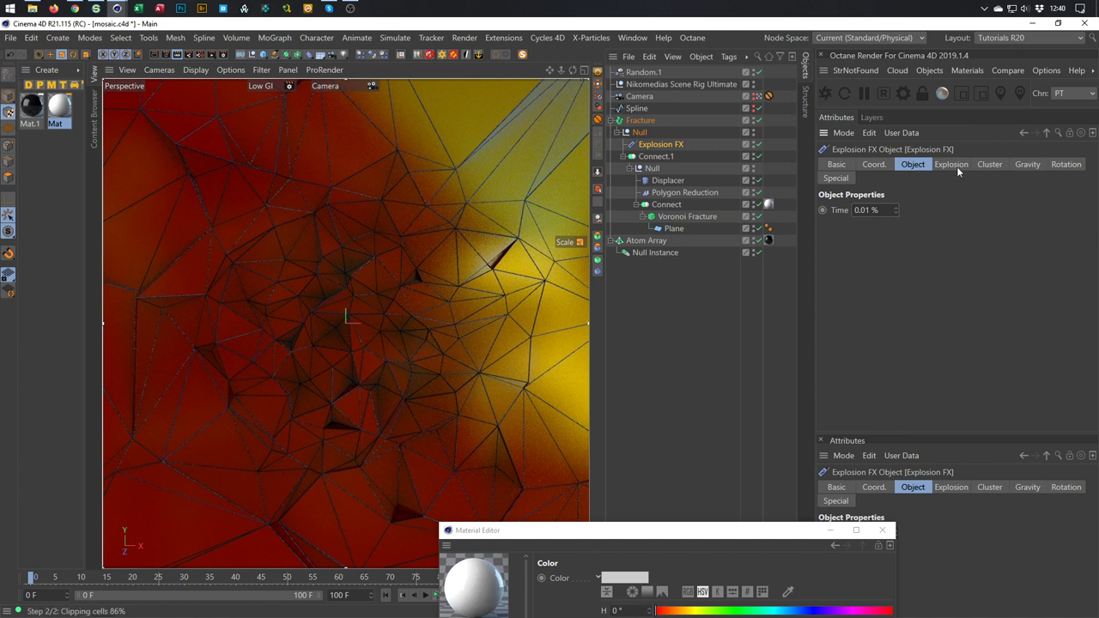
- Zero the Explosion's Strength and related values and restrict its Direction to Only Z
left_click(950, 164)
left_click(891, 210)
type("0")
key("Tab")
key("Tab")
key("Tab")
key("Tab")
key("Tab")
type("0")
key("Tab")
type("0")
key("Tab")
key("Tab")
key("Tab")
type("0")
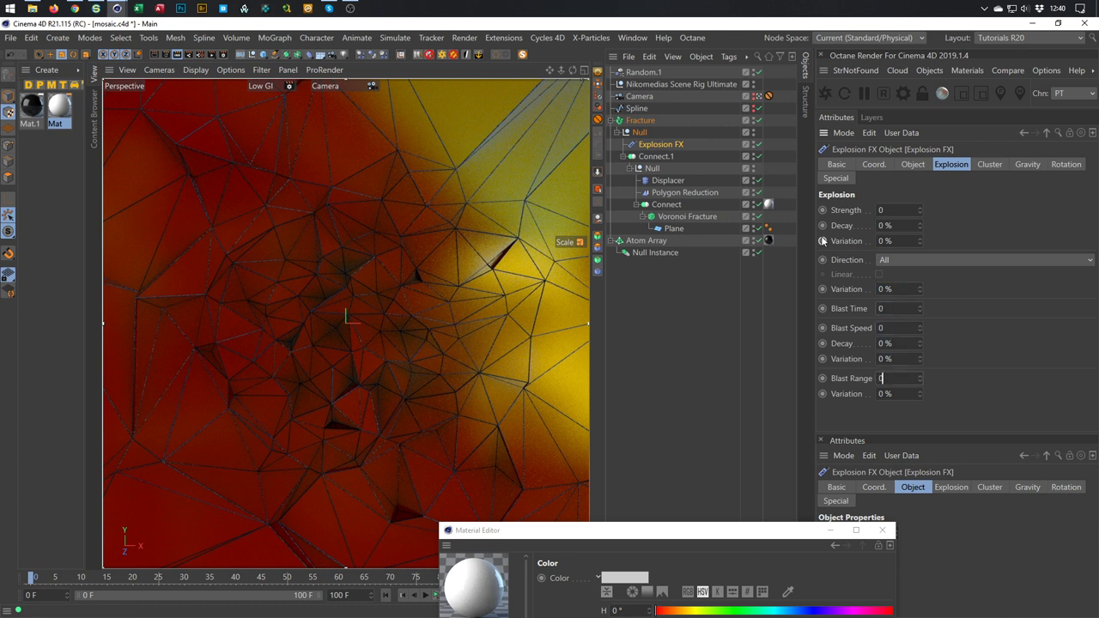
left_click(907, 260)
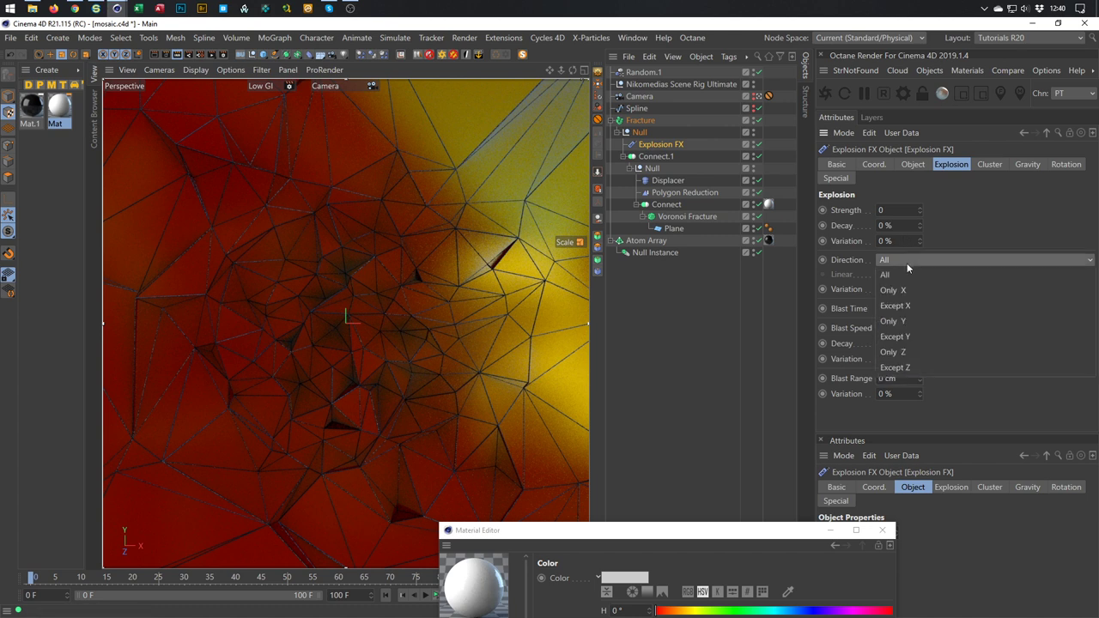
left_click(906, 352)
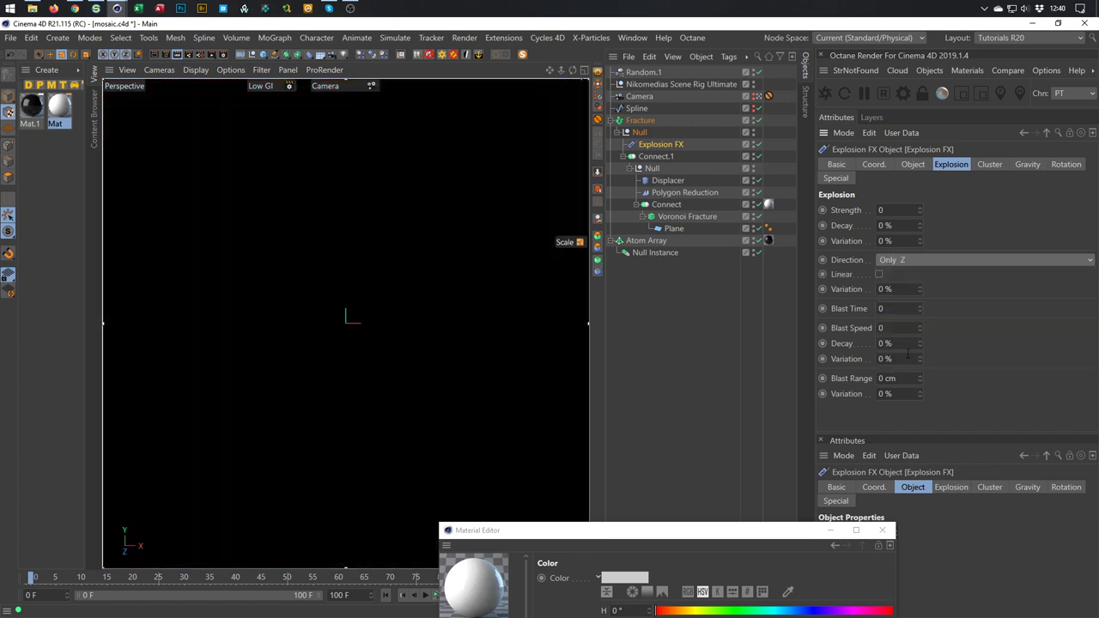
- Set cluster Thickness and Density to 0 and adjust the Min/Max Polys fields
left_click(986, 166)
left_click_drag(910, 211, 871, 222)
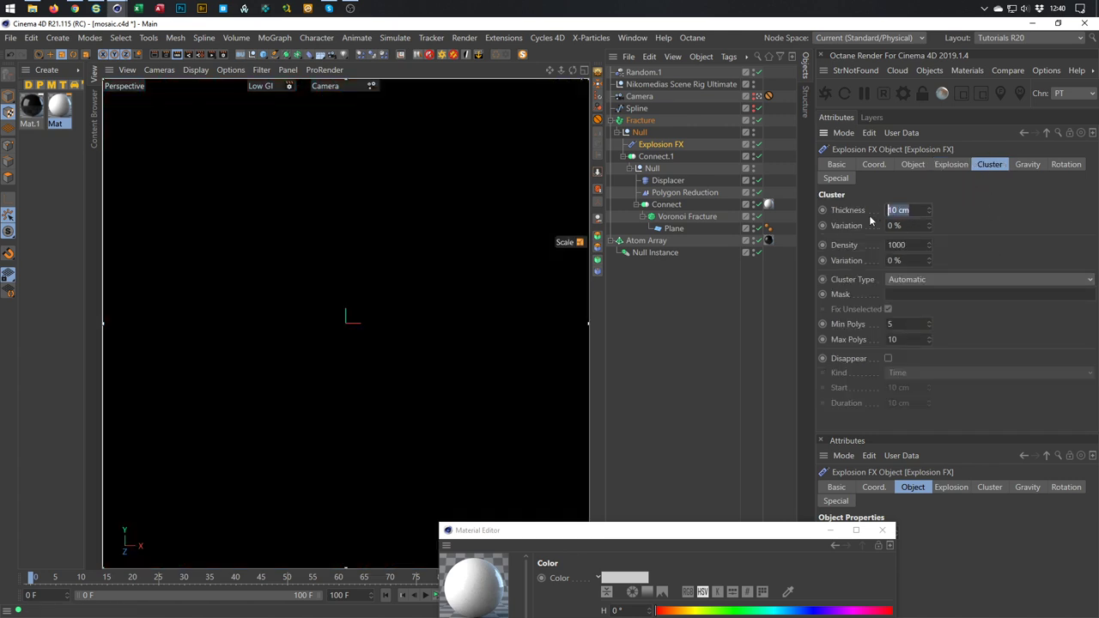
type("0")
key("Tab")
key("Tab")
type("0")
key("Tab")
key("Tab")
key("Tab")
type("1")
key("Tab")
type("0")
left_click(914, 165)
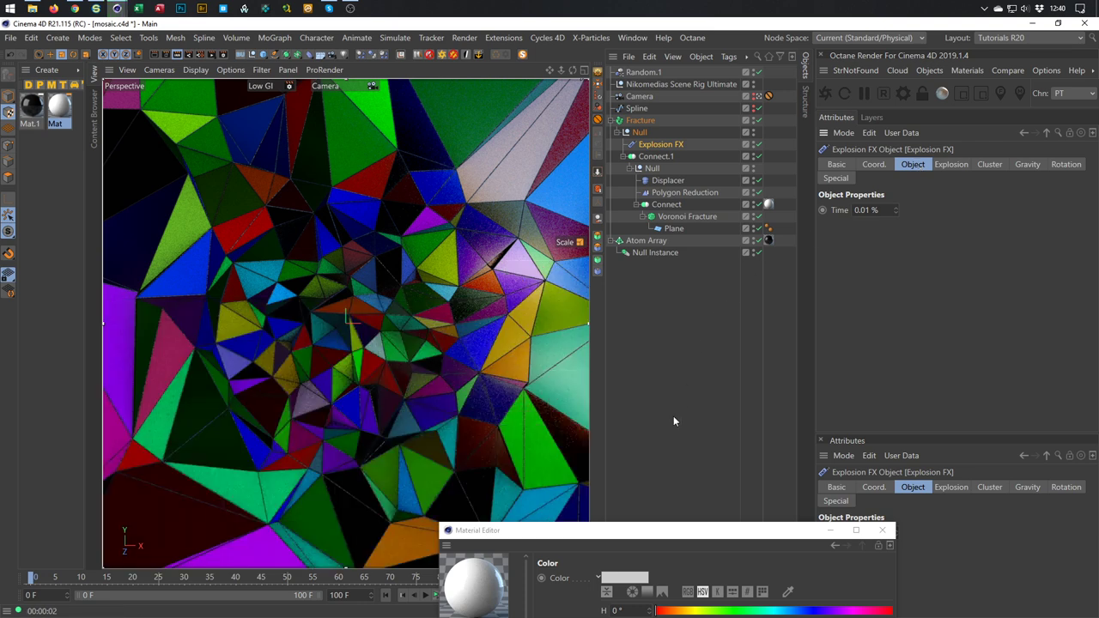
- Reposition the Material Editor so Mat's full Color channel shows beside the mosaic render
left_click_drag(659, 535, 754, 221)
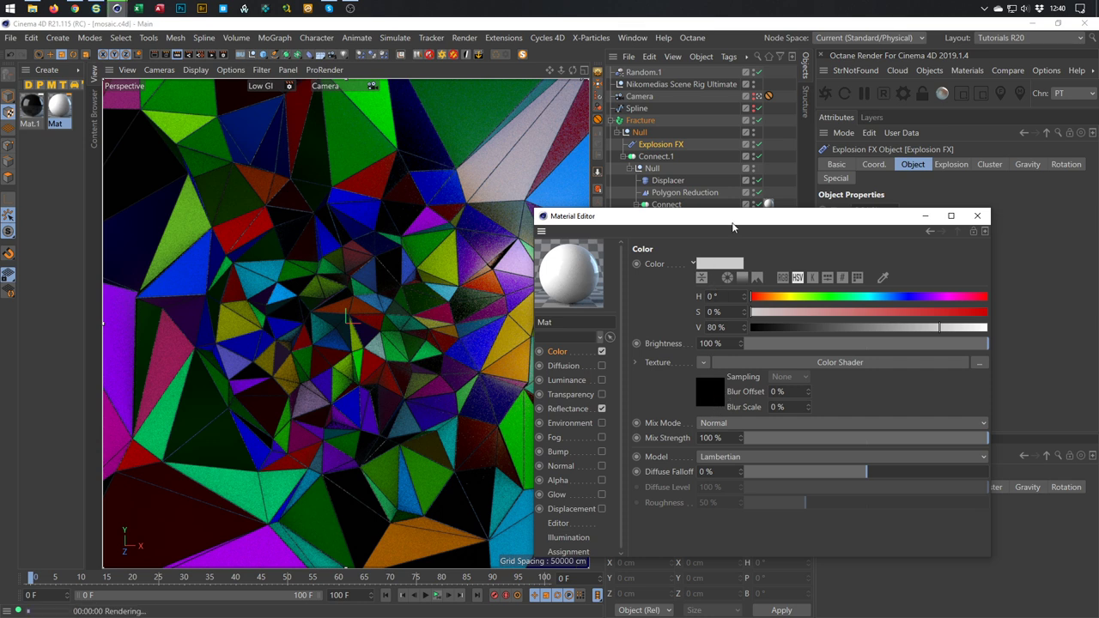
left_click_drag(741, 221, 653, 466)
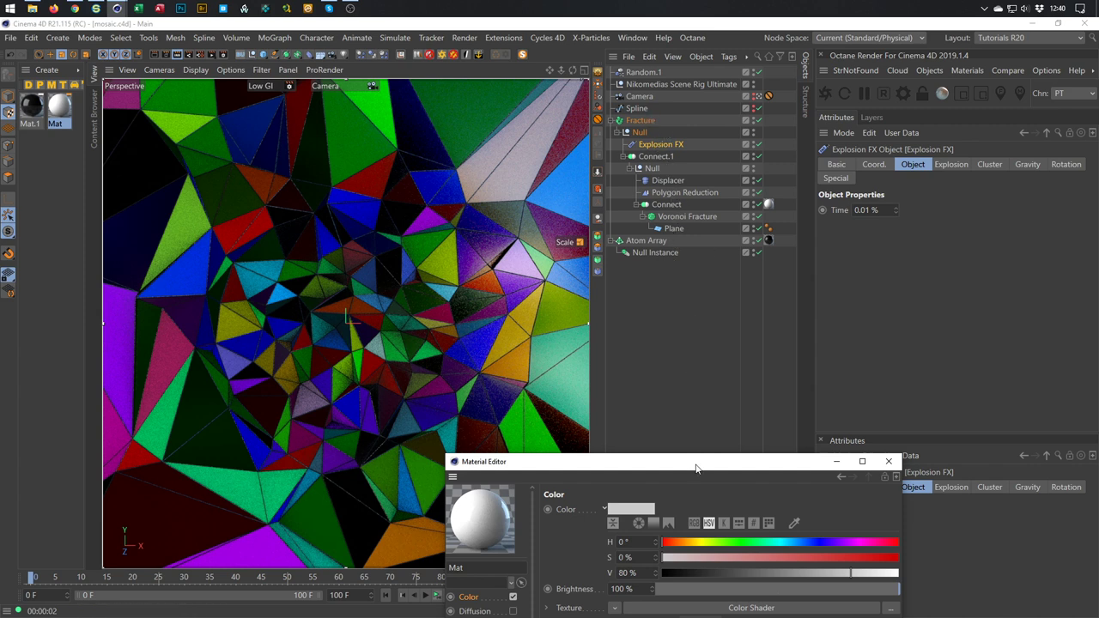
left_click_drag(738, 469, 789, 229)
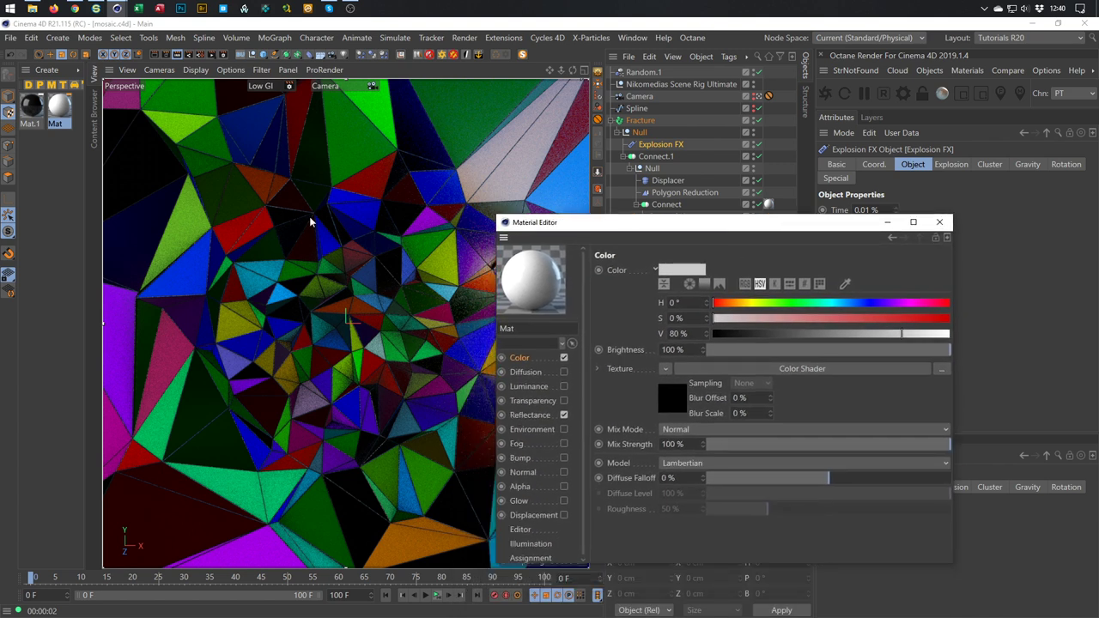
left_click_drag(677, 227, 605, 444)
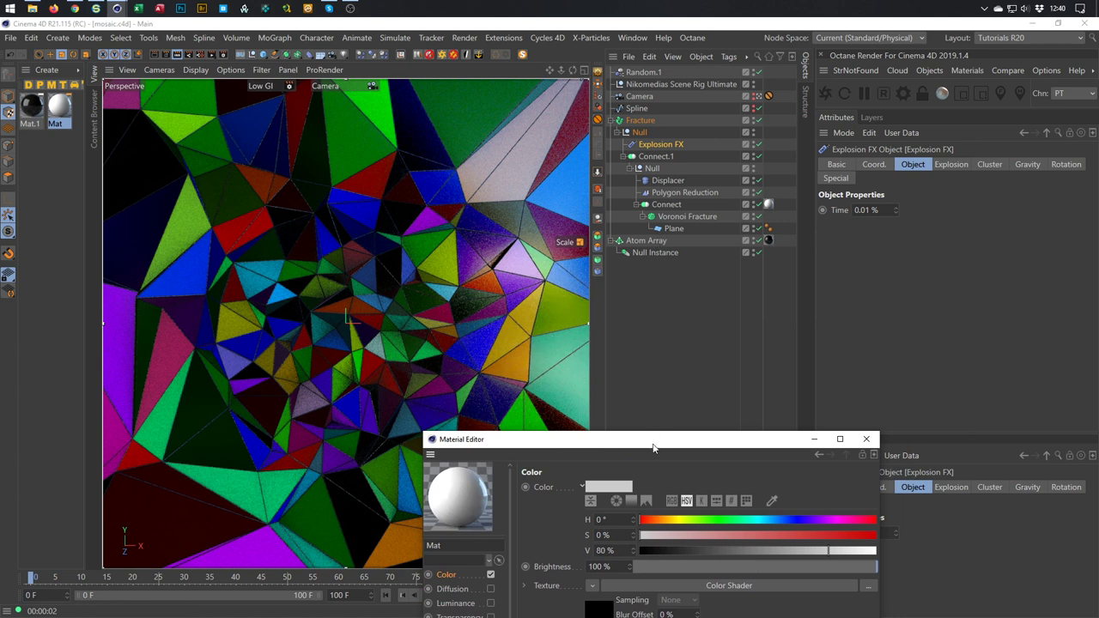
left_click_drag(665, 448, 710, 237)
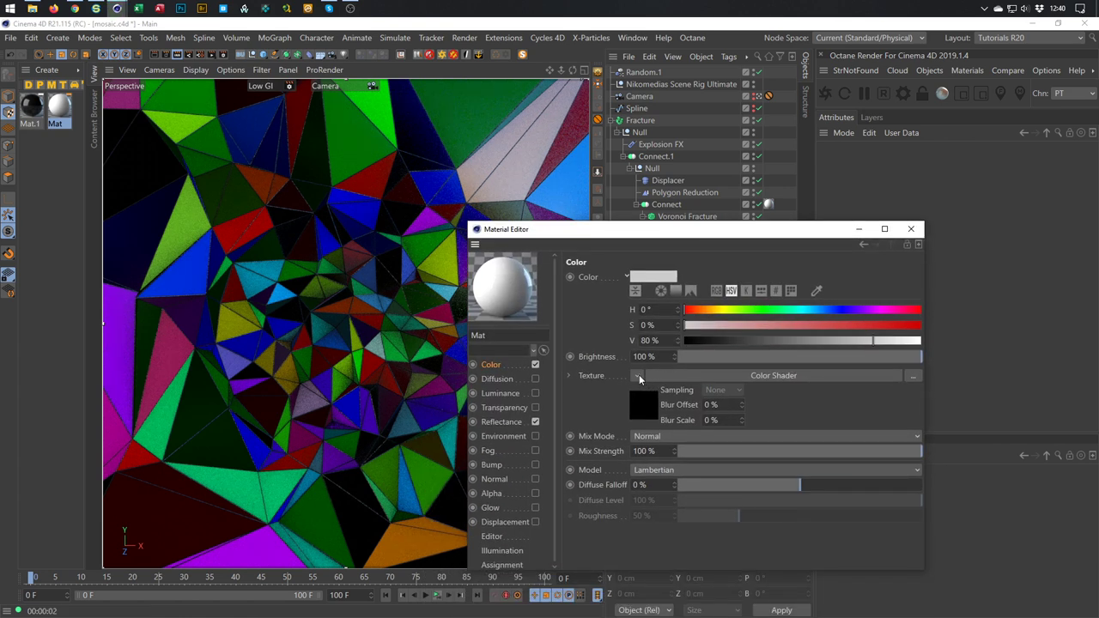
- Set Mat's Color texture to a Colorizer shader and open its settings
left_click(638, 376)
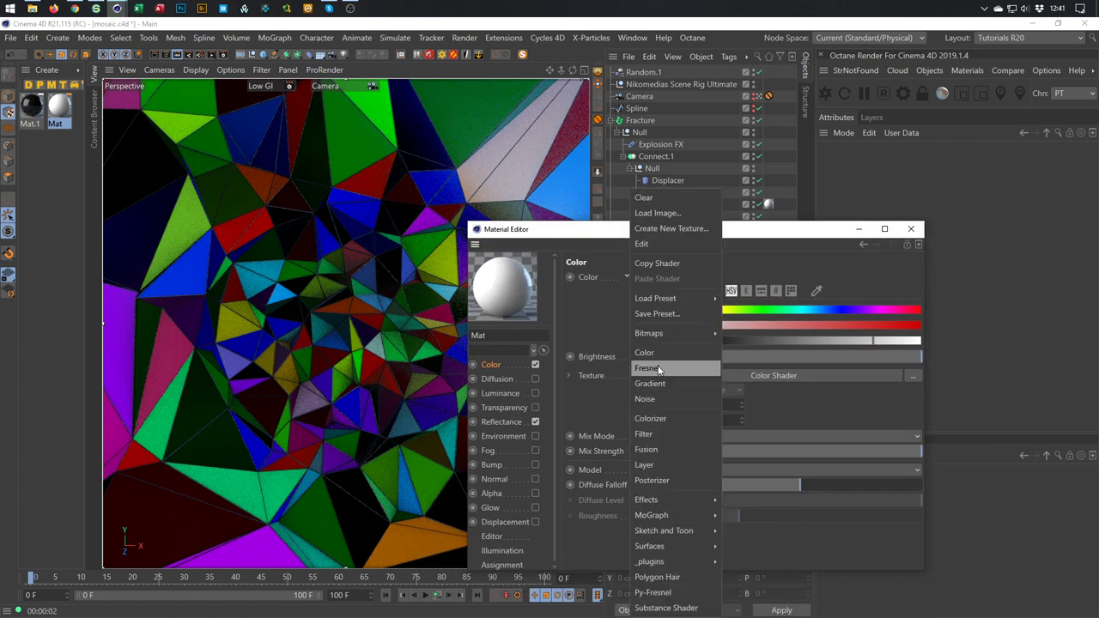
mouse_move(665, 500)
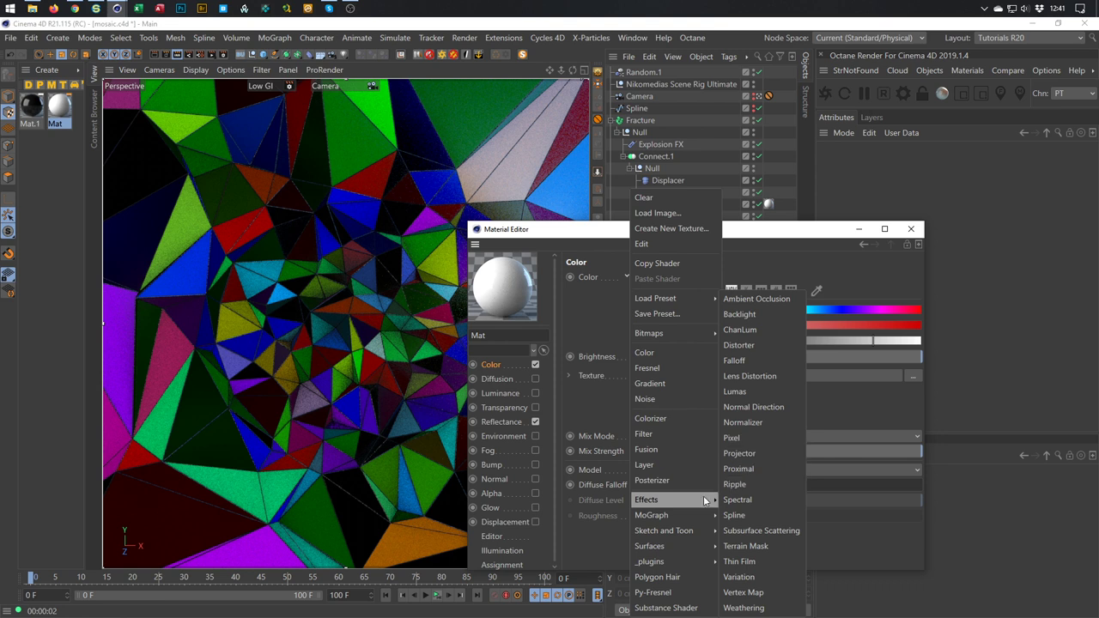
left_click(681, 418)
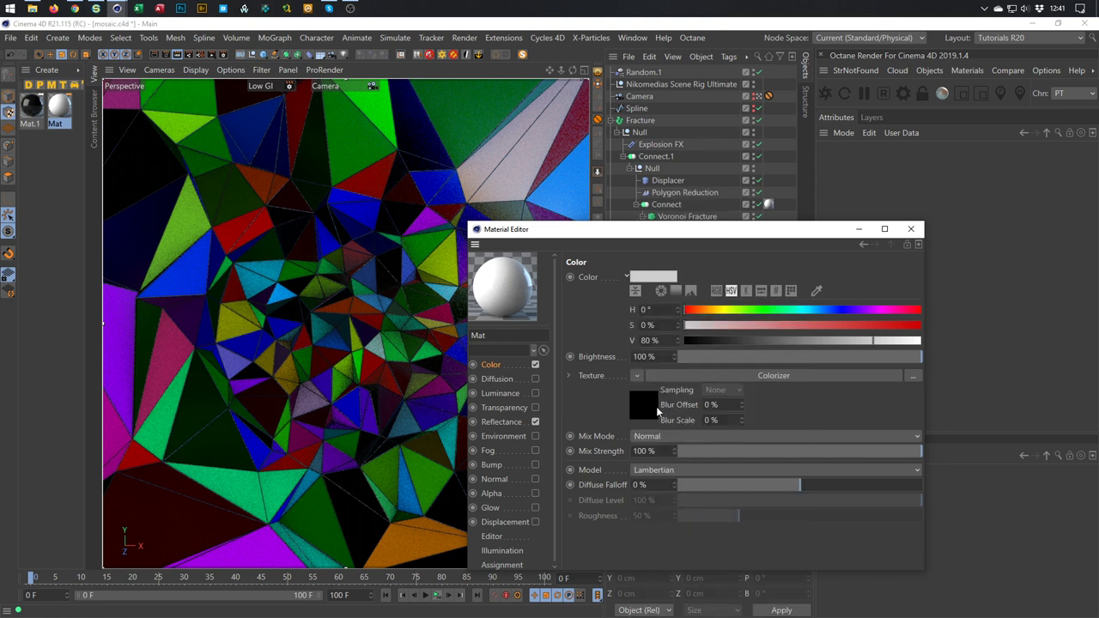
left_click(656, 406)
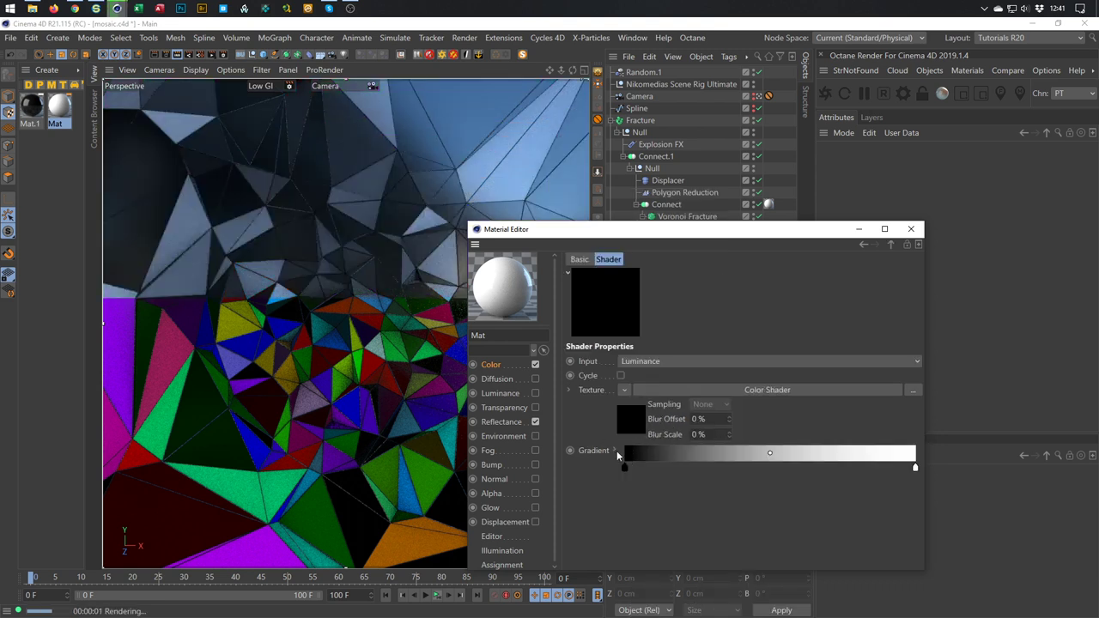
- Load the green-to-peach Scheme 8 gradient preset into the Colorizer
left_click(615, 452)
scroll(582, 502, "down", 1)
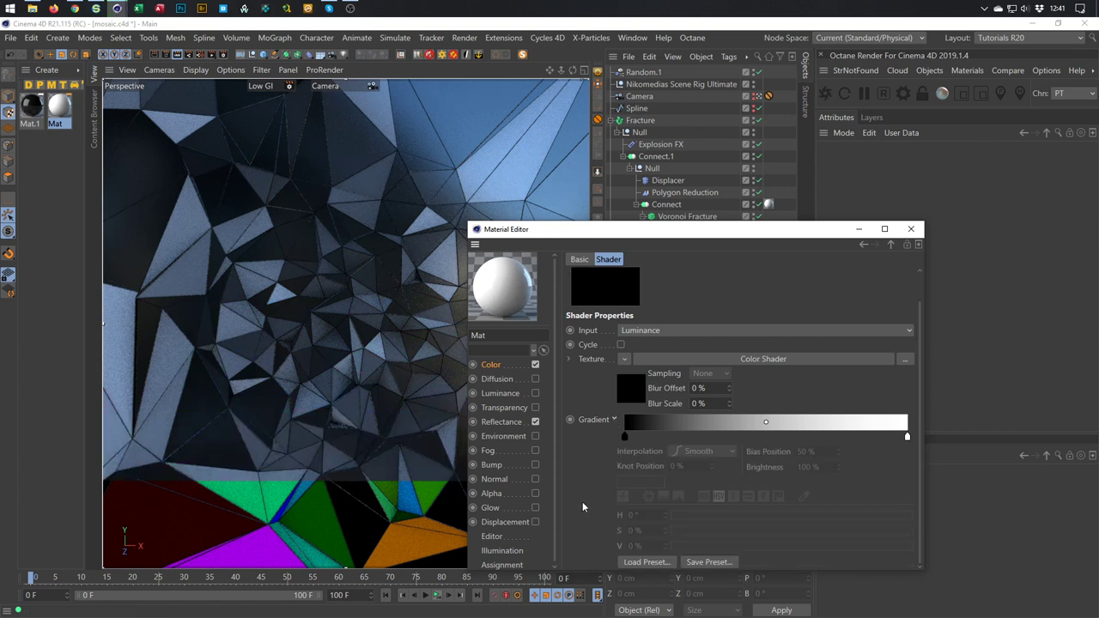
left_click(637, 561)
scroll(594, 399, "down", 5)
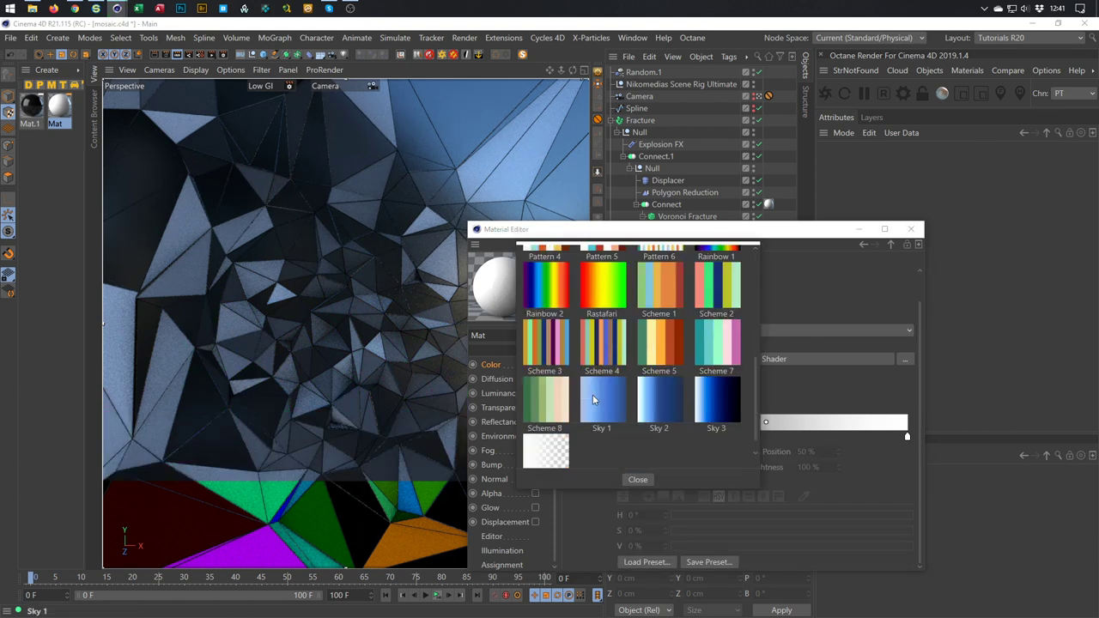
left_click(562, 401)
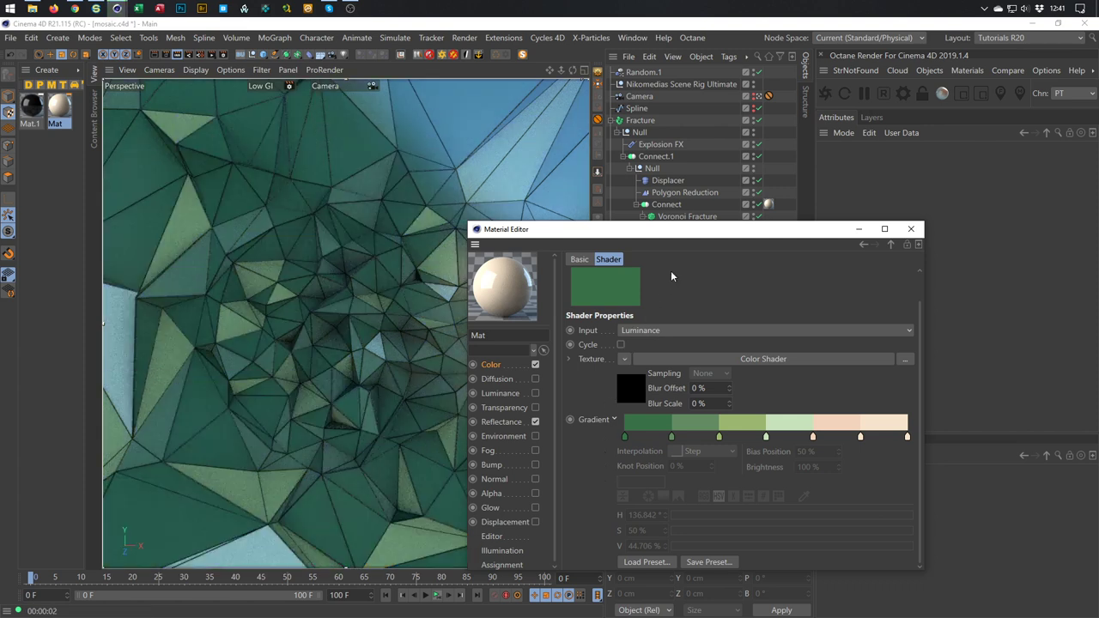
left_click_drag(712, 234, 859, 240)
left_click_drag(846, 237, 820, 218)
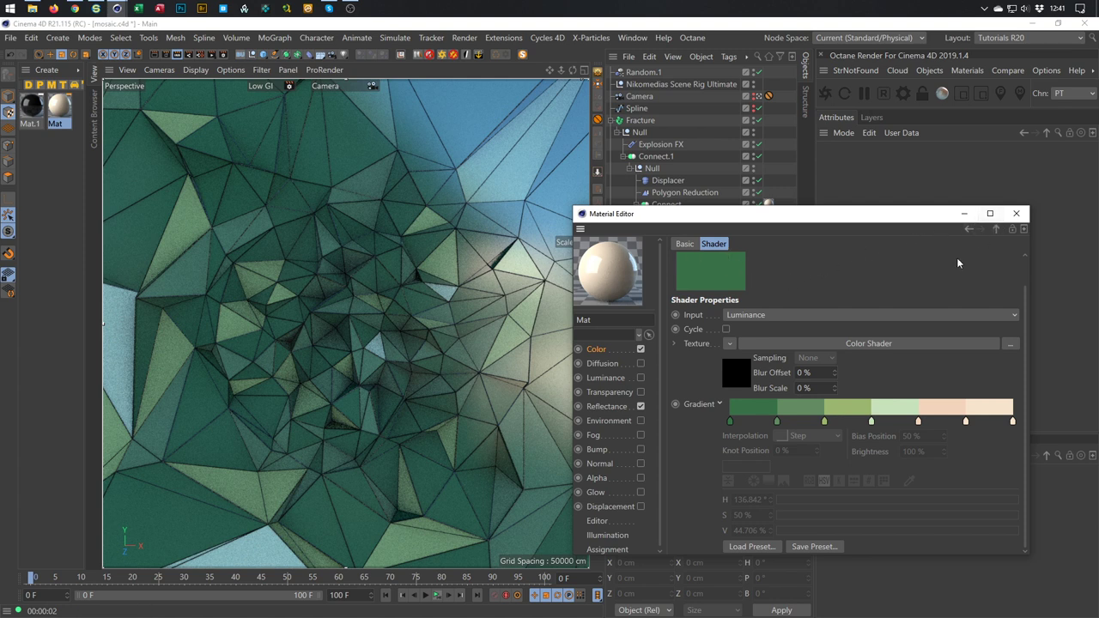
left_click_drag(888, 220, 873, 249)
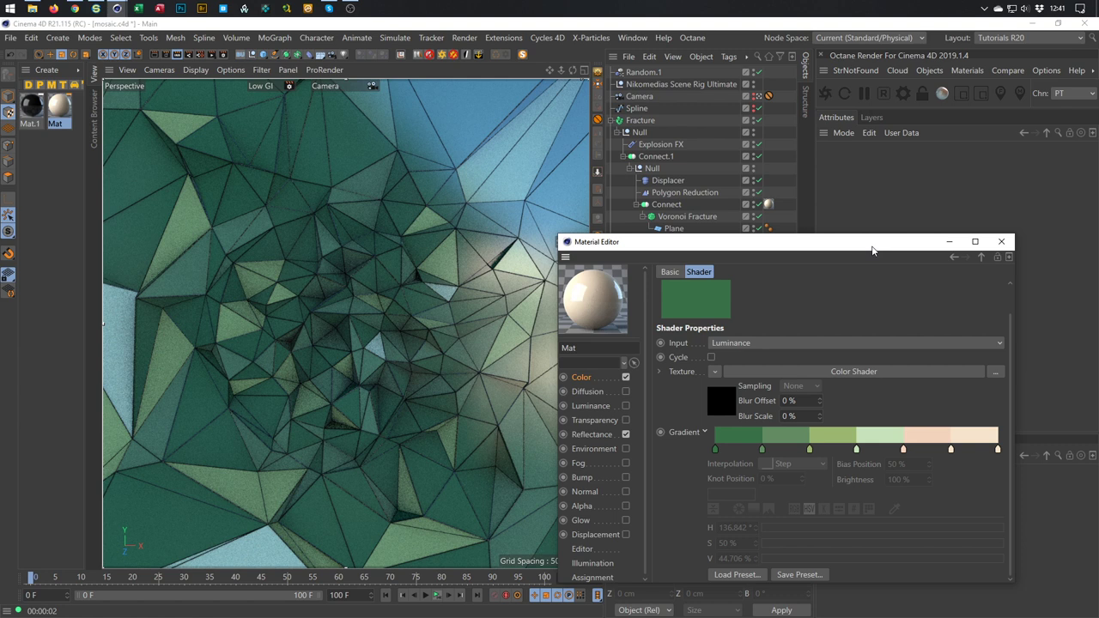
- Clear the Colorizer and make Mat's Color texture a MoGraph Multi Shader, showing its settings
left_click(581, 377)
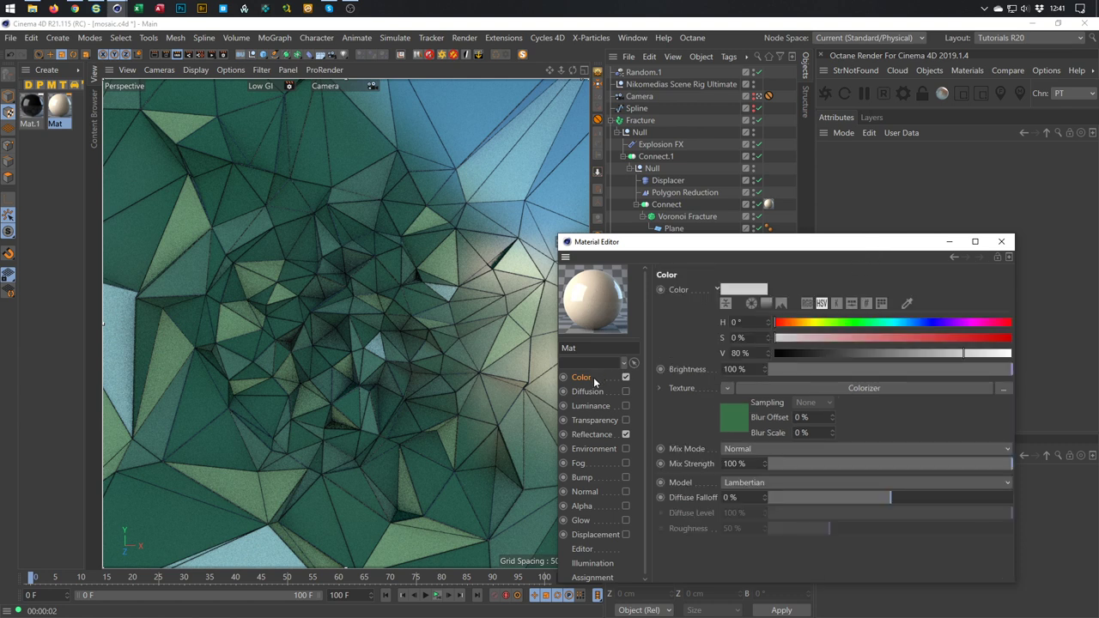
left_click(726, 388)
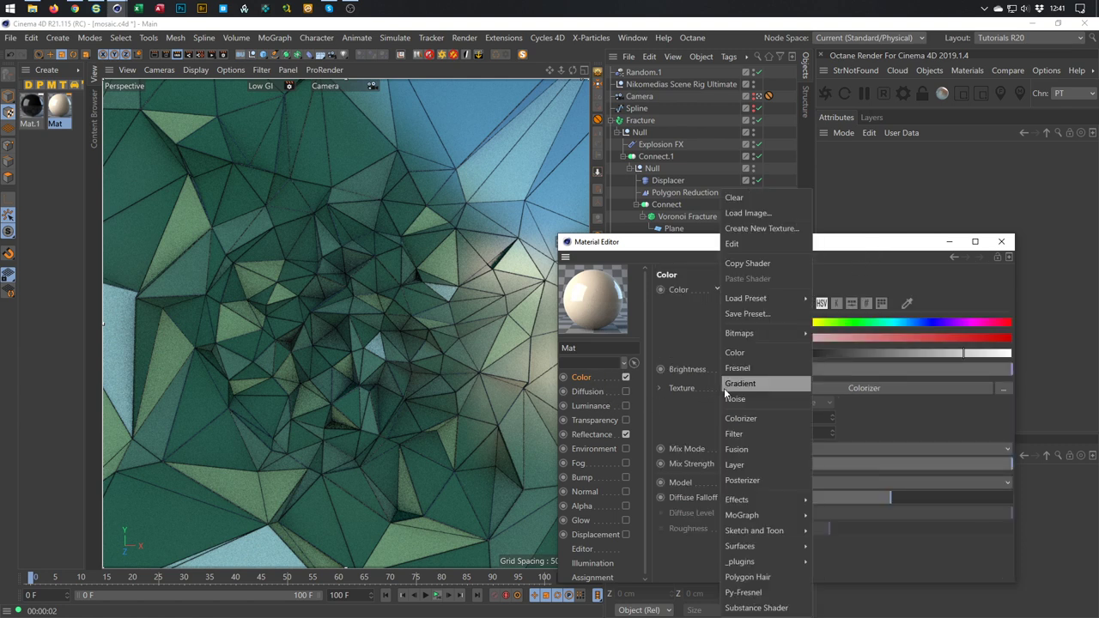
left_click(692, 400)
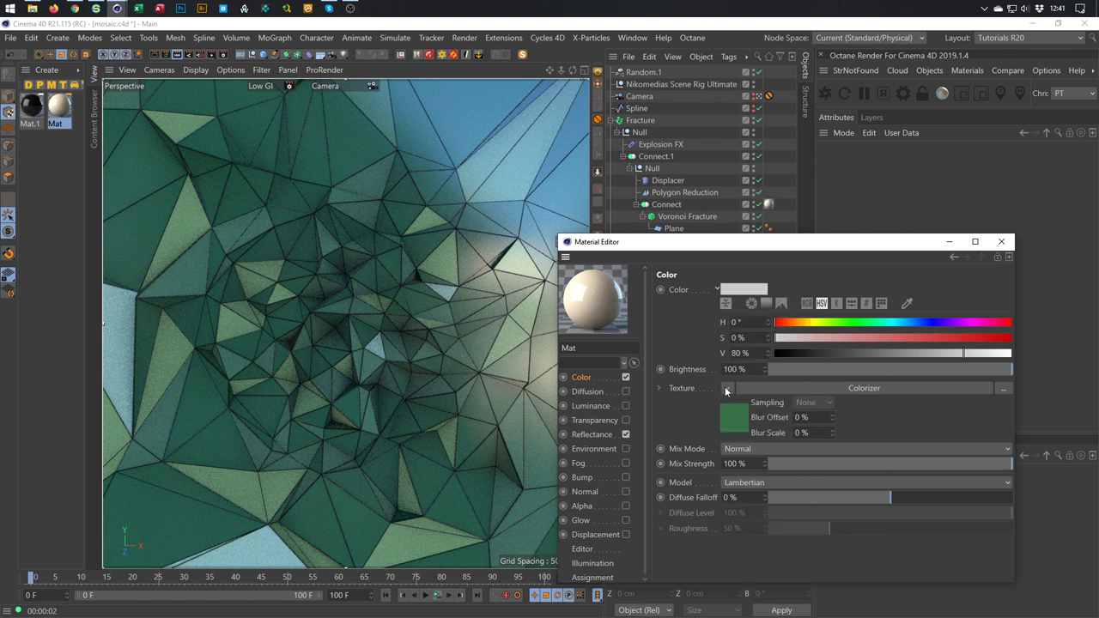
left_click(726, 388)
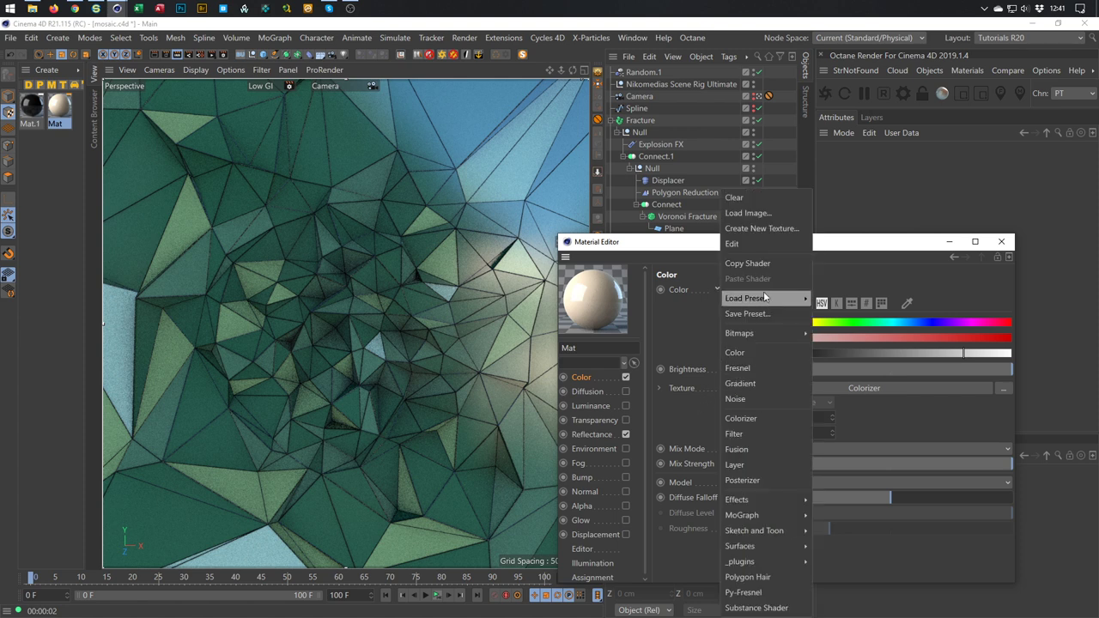
left_click(765, 205)
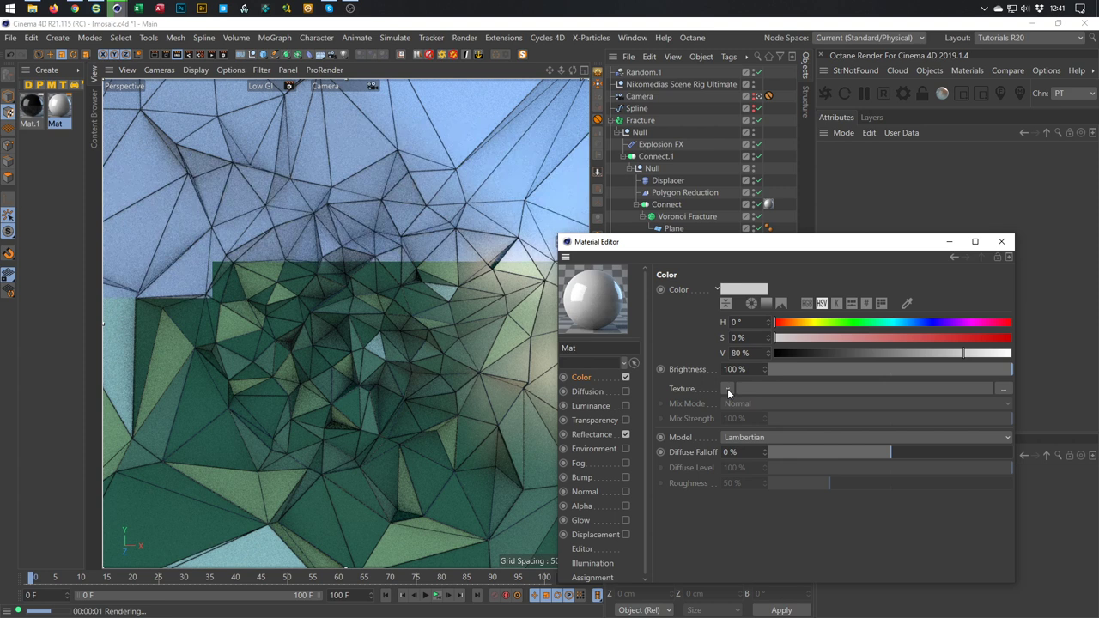
left_click(727, 388)
mouse_move(794, 524)
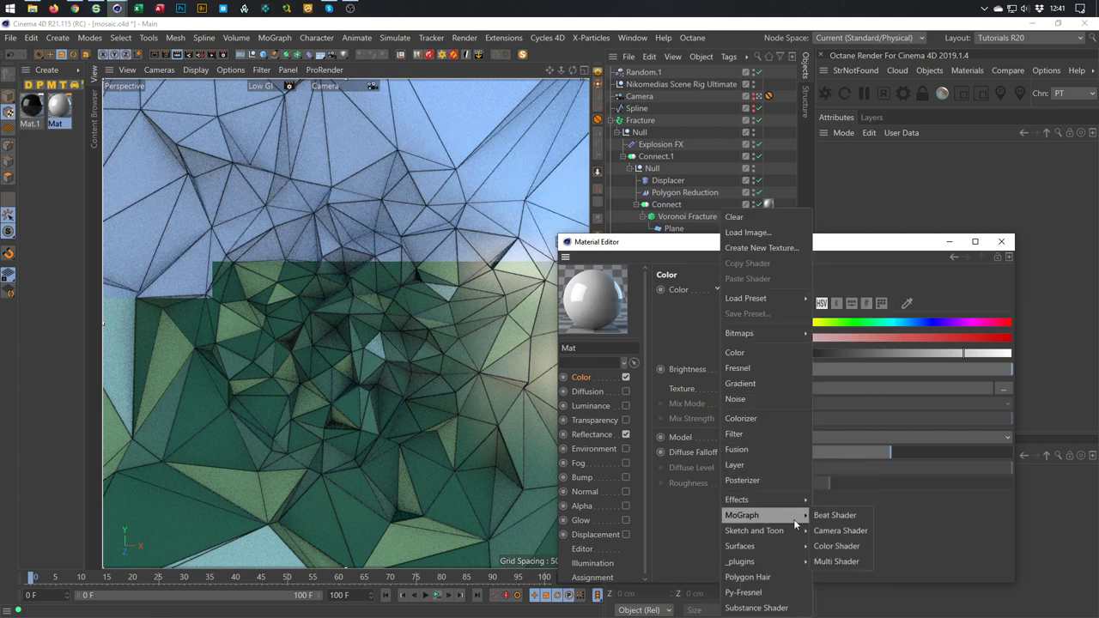
left_click(836, 562)
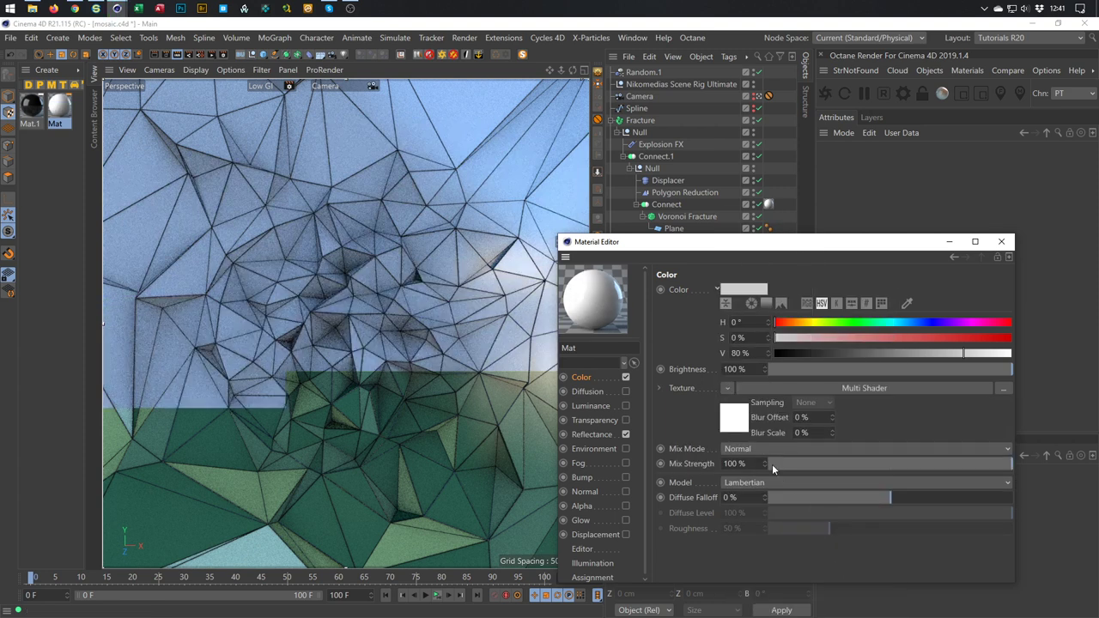
left_click(735, 418)
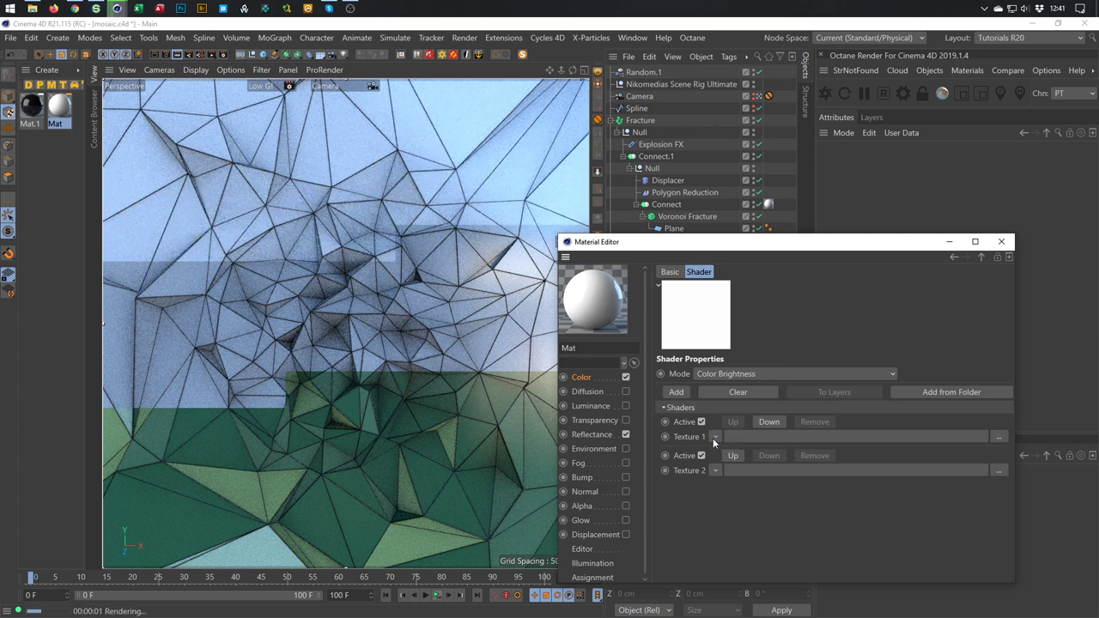
- Fill both Multi Shader texture slots with plain Color shaders
left_click(714, 436)
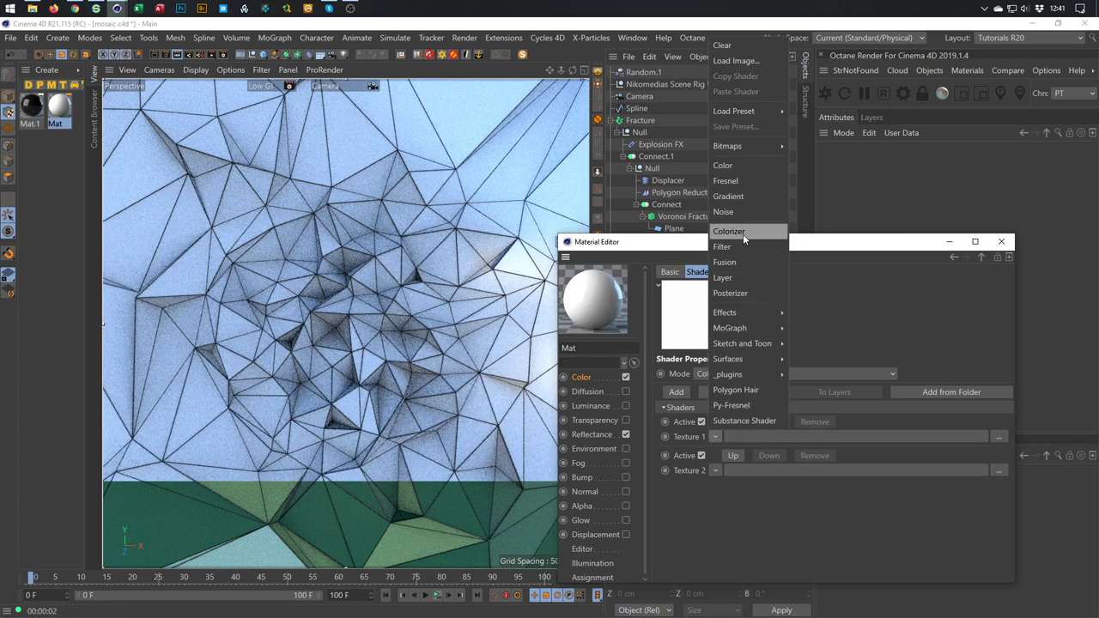
left_click(779, 164)
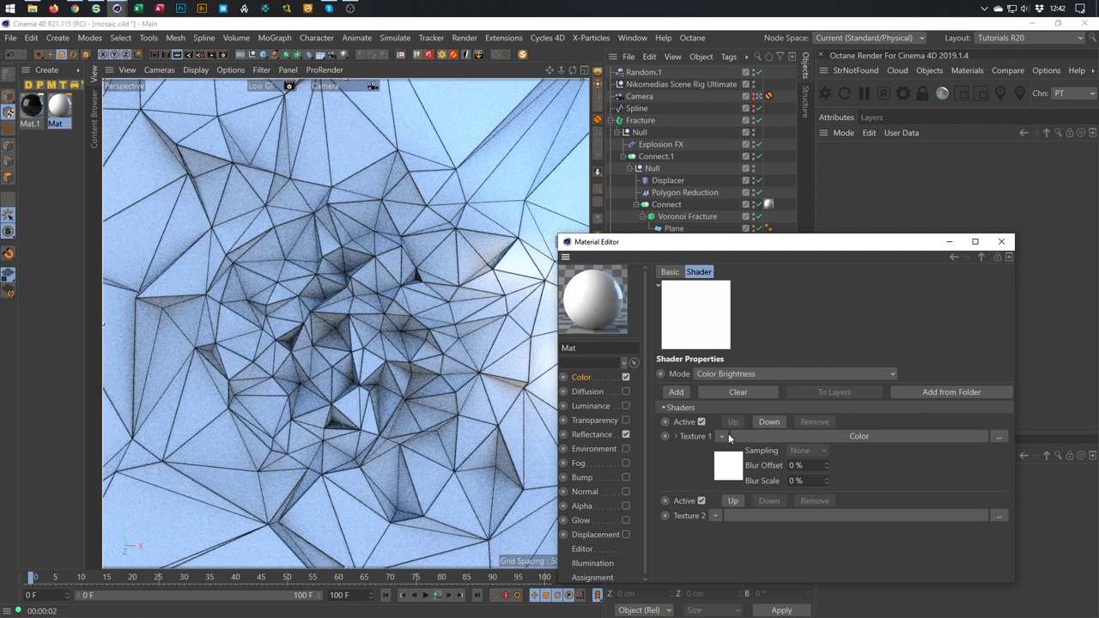
left_click(714, 516)
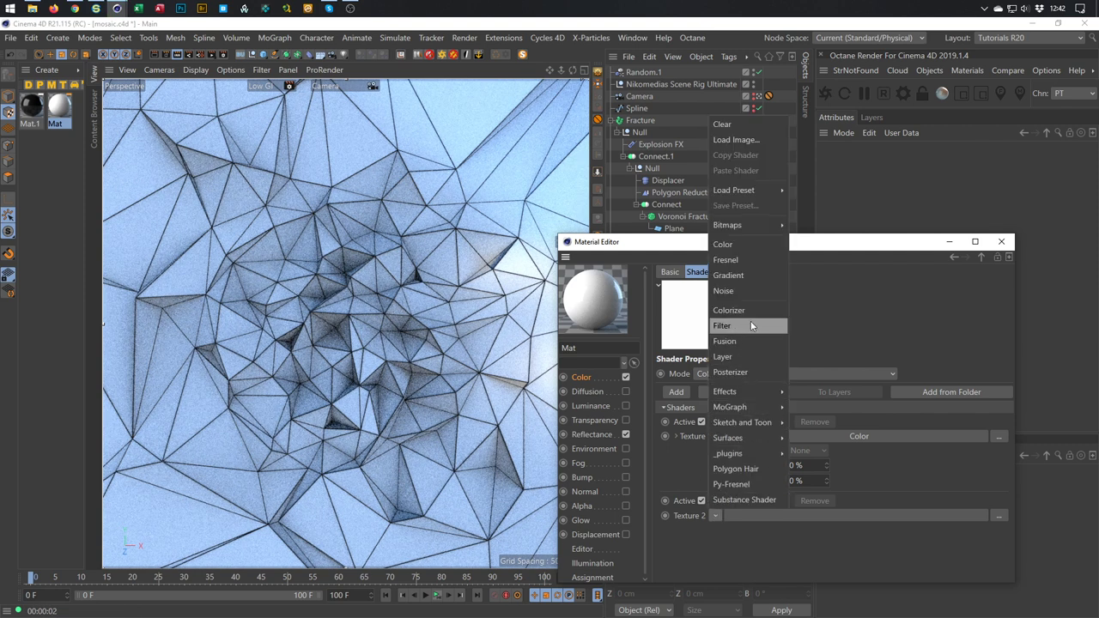
left_click(734, 245)
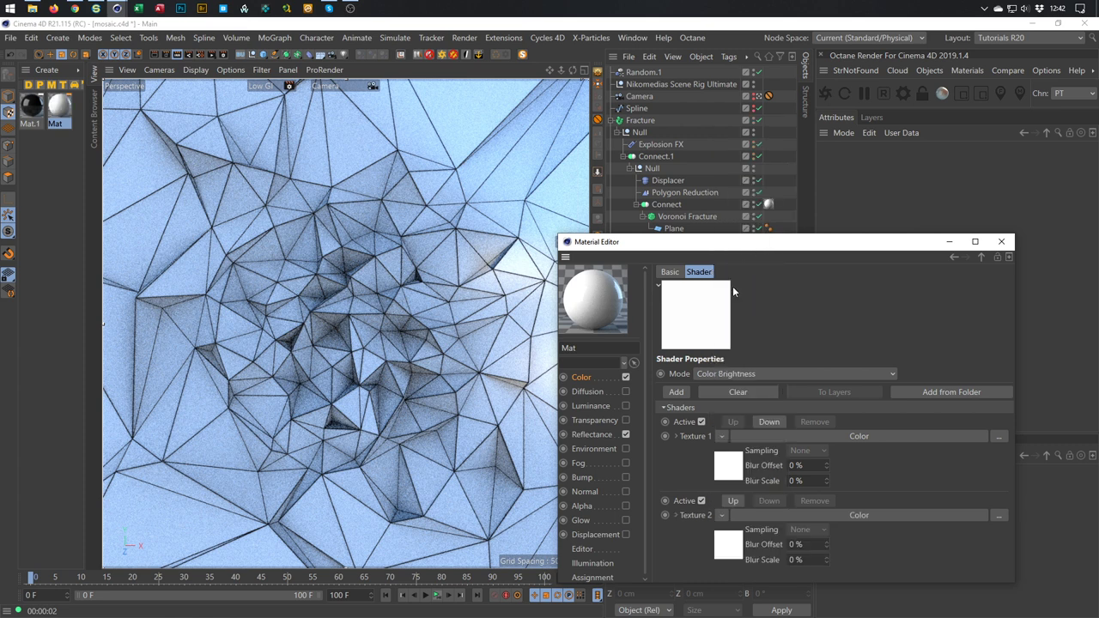
- Make the second Color shader cyan (H 180°, S 100%) and enlarge the Material Editor
left_click(723, 541)
left_click_drag(784, 406, 888, 406)
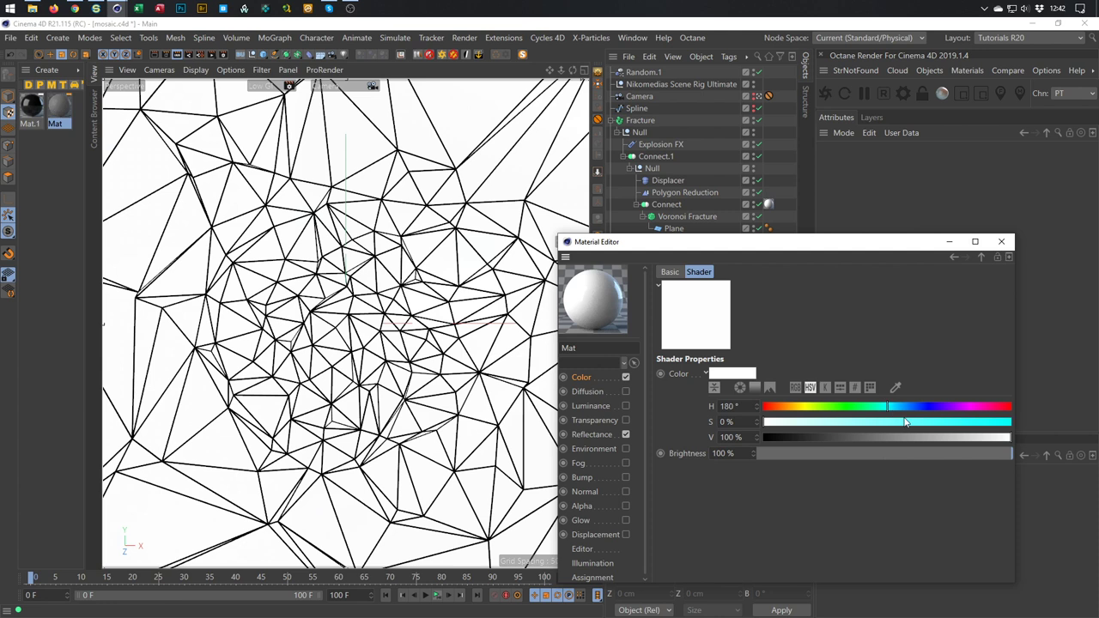
left_click(1006, 421)
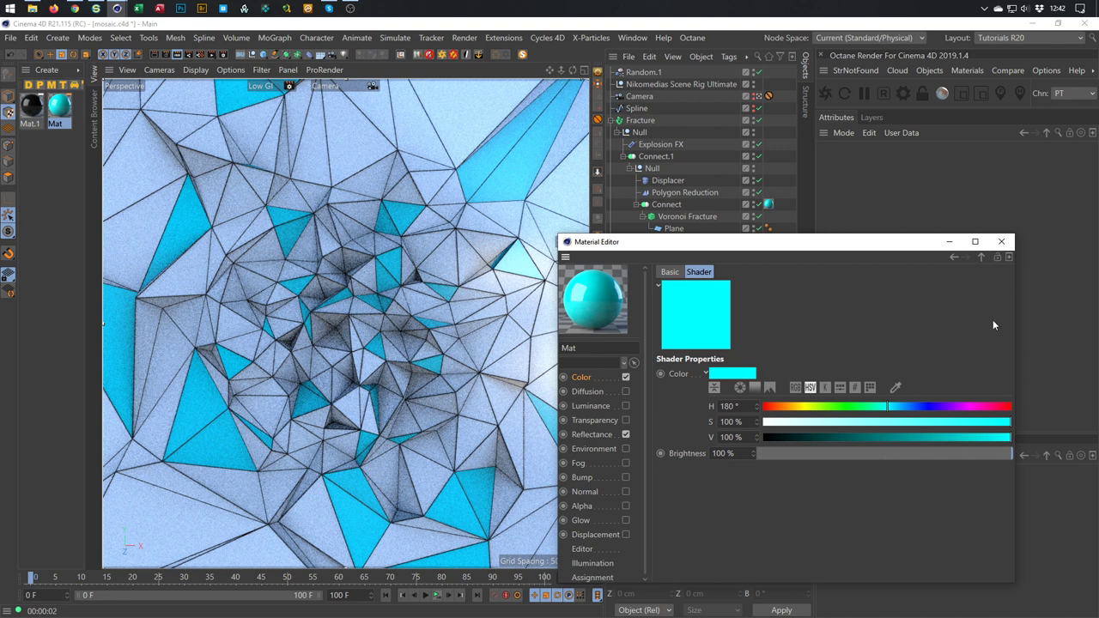
left_click(981, 257)
left_click_drag(876, 244, 935, 73)
left_click_drag(780, 416, 774, 574)
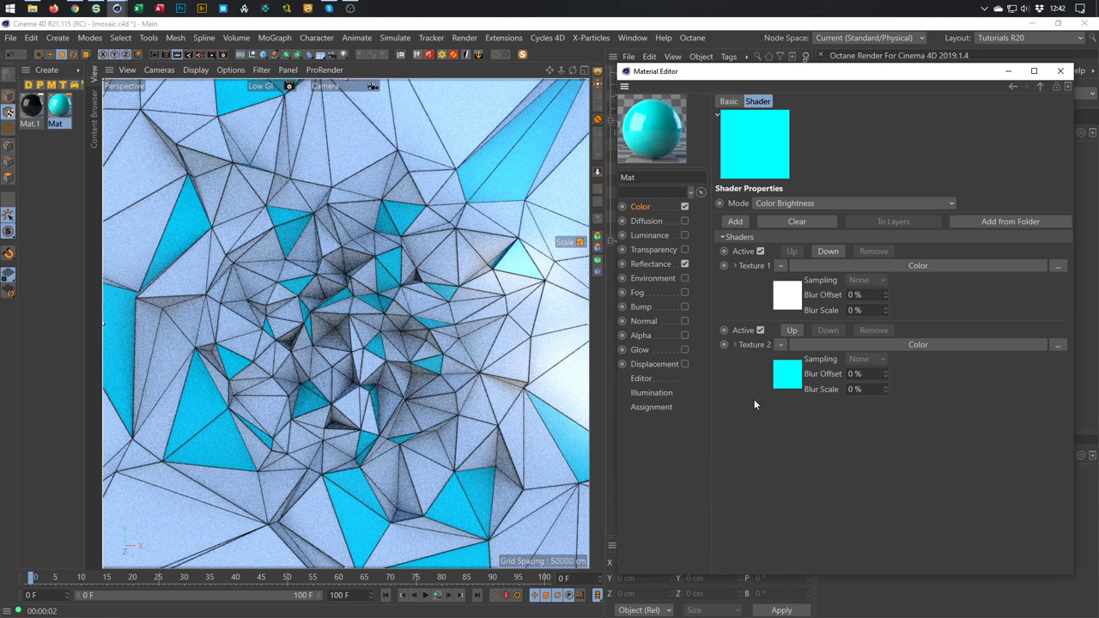
- Add a third Multi Shader texture using the rose image 002.jpg, declining to copy it
left_click(737, 221)
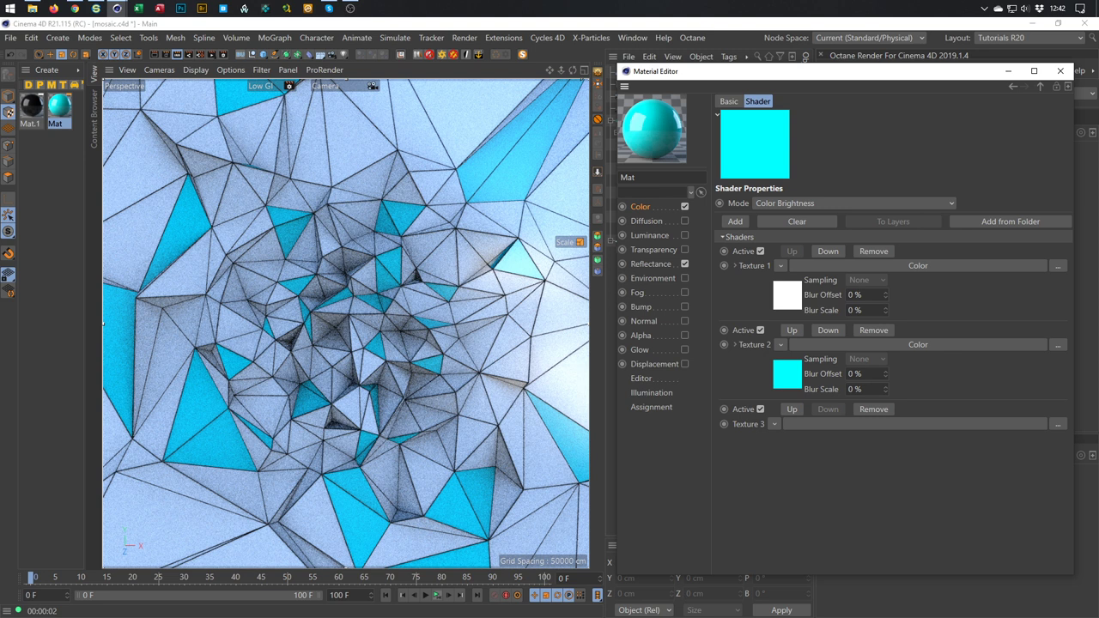
left_click_drag(721, 617, 924, 421)
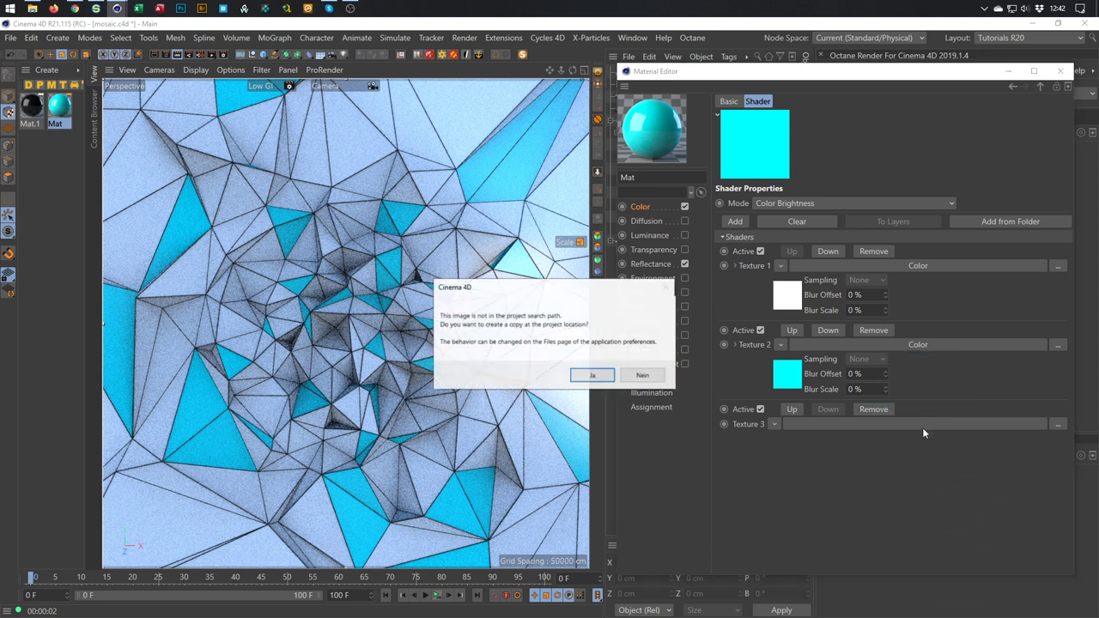
left_click(642, 376)
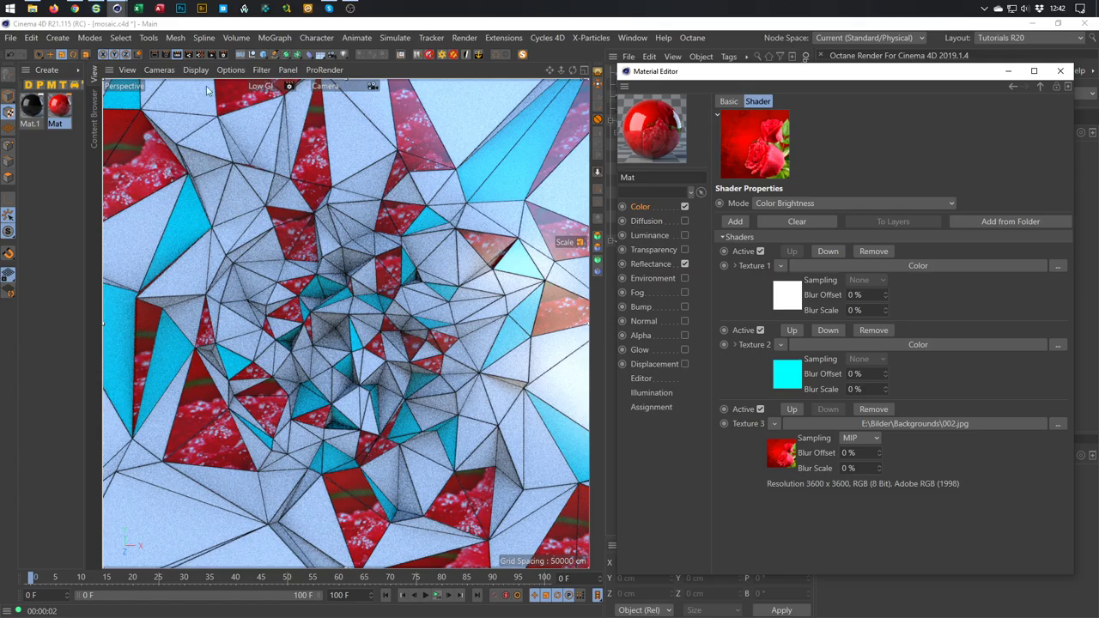
left_click(75, 7)
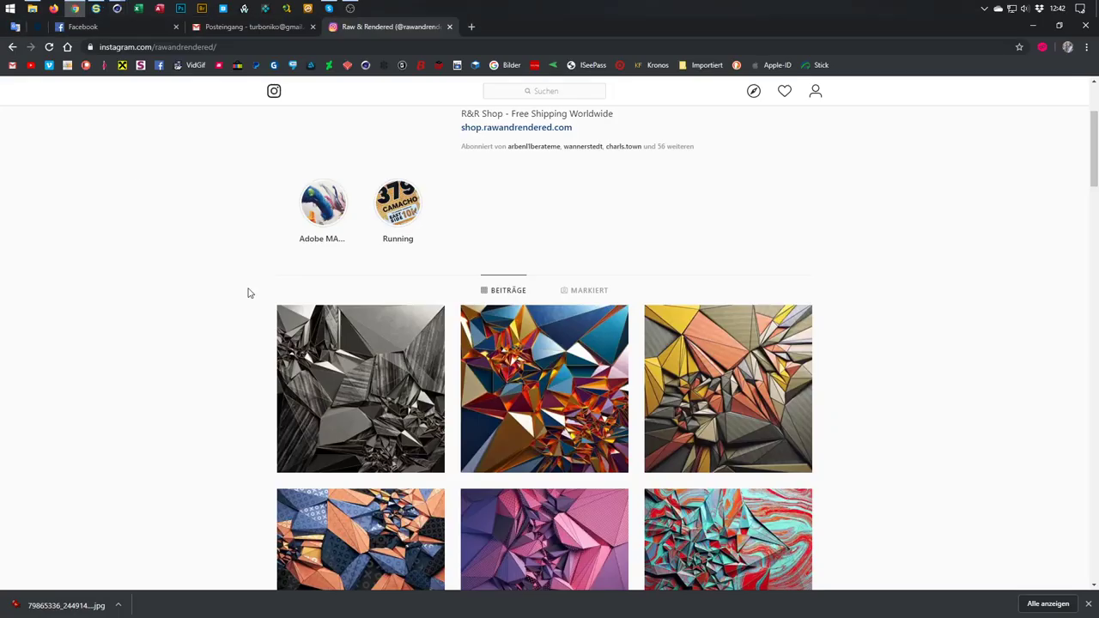
- View the grey Edge Cases low-poly post on Instagram, close it, and return to Cinema 4D
left_click(368, 394)
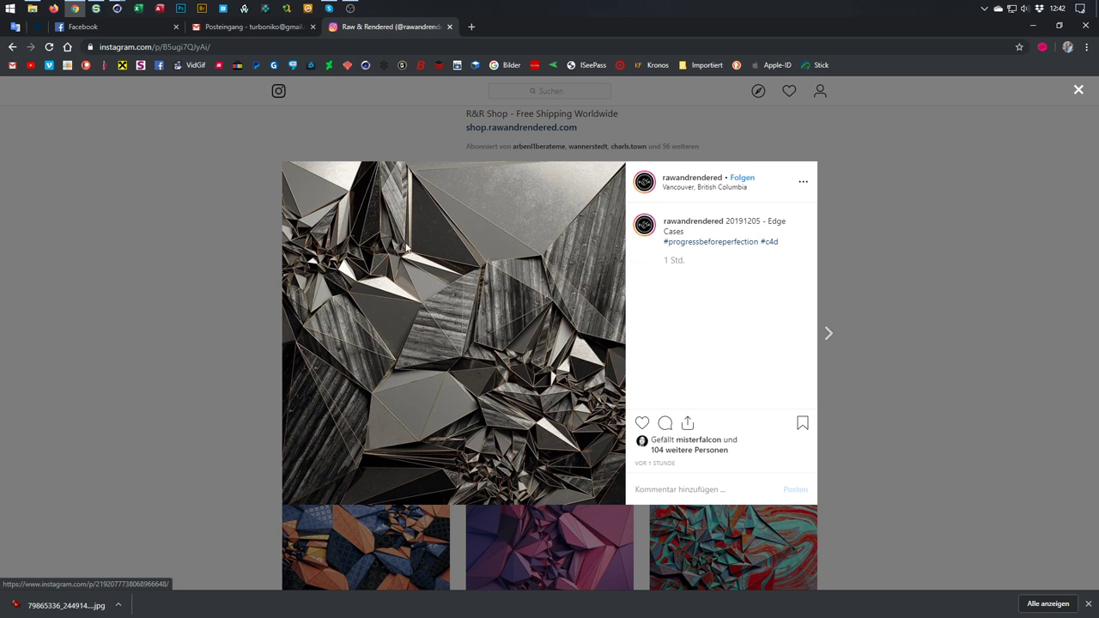
left_click(201, 258)
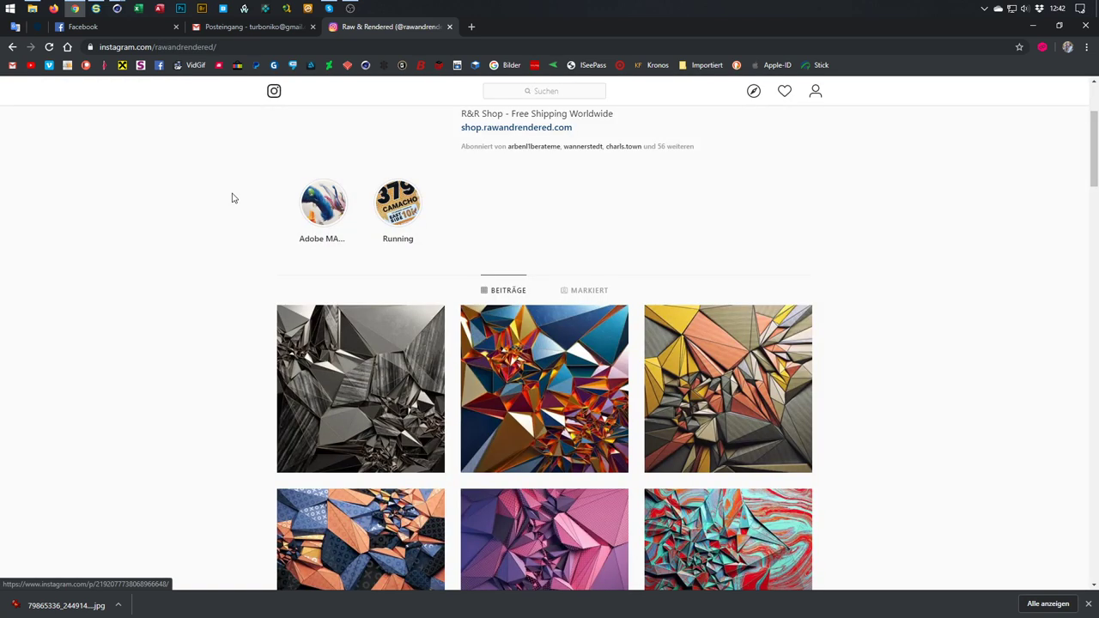
key("alt+Tab")
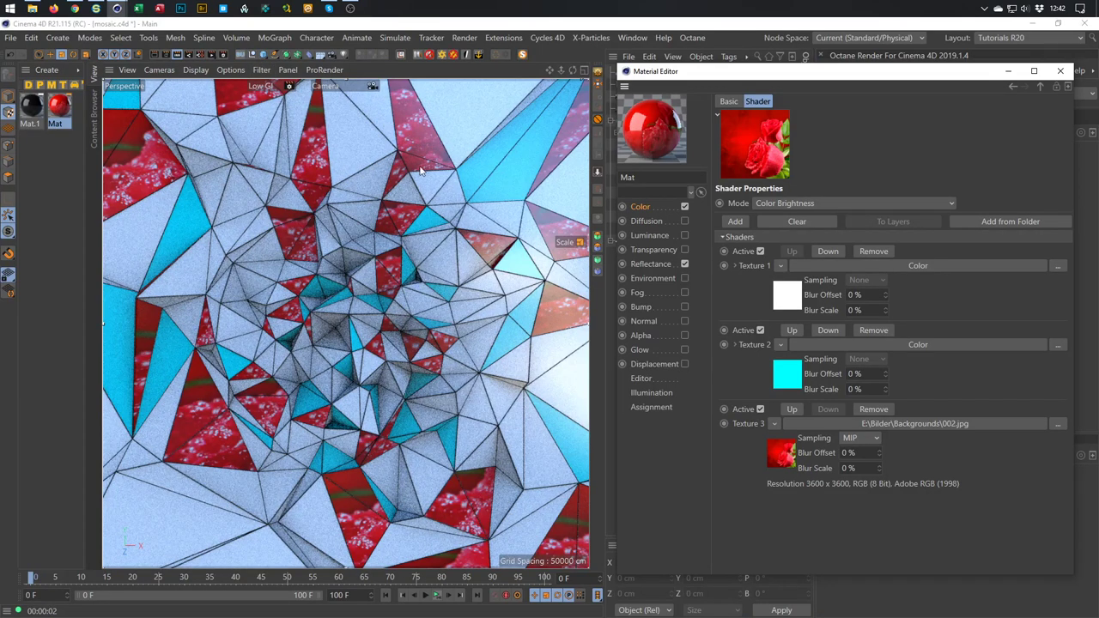
- Stop the live render and make Middle GI the active render setting without Color Correction
left_click(176, 54)
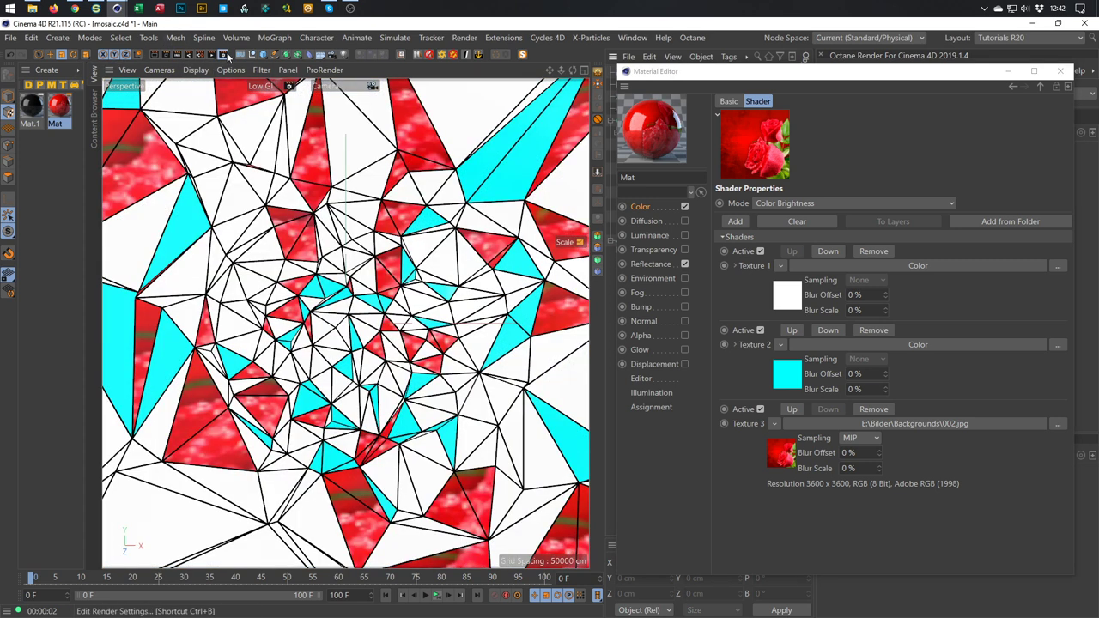
left_click(225, 53)
left_click(232, 334)
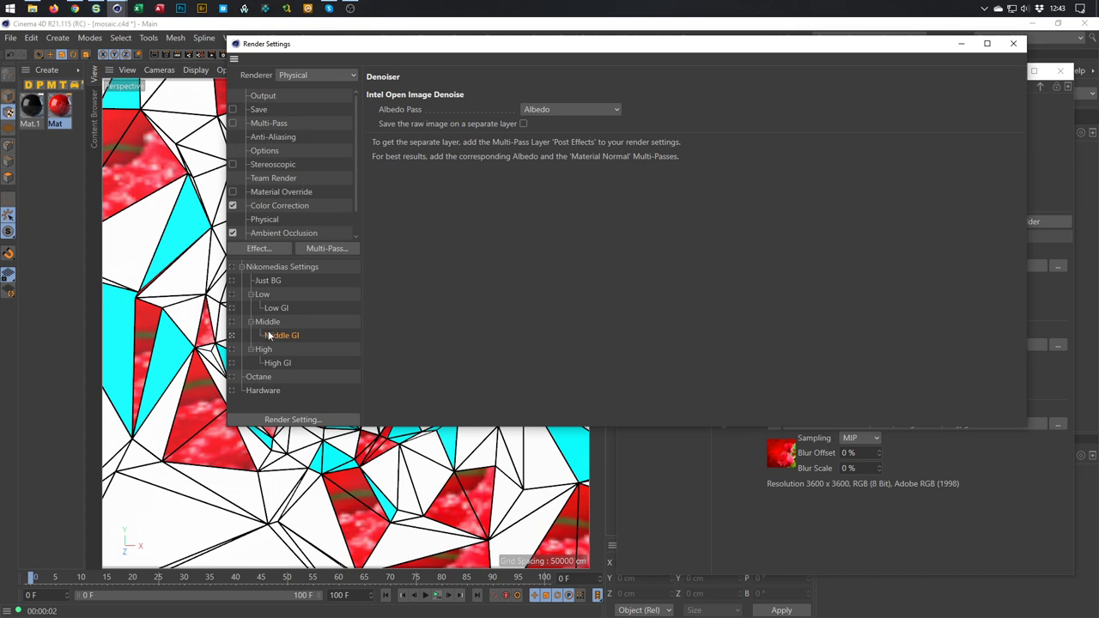
left_click(232, 205)
- Render a 720x720 test image of the cyan-and-rose mosaic in the Picture Viewer
key("shift+r")
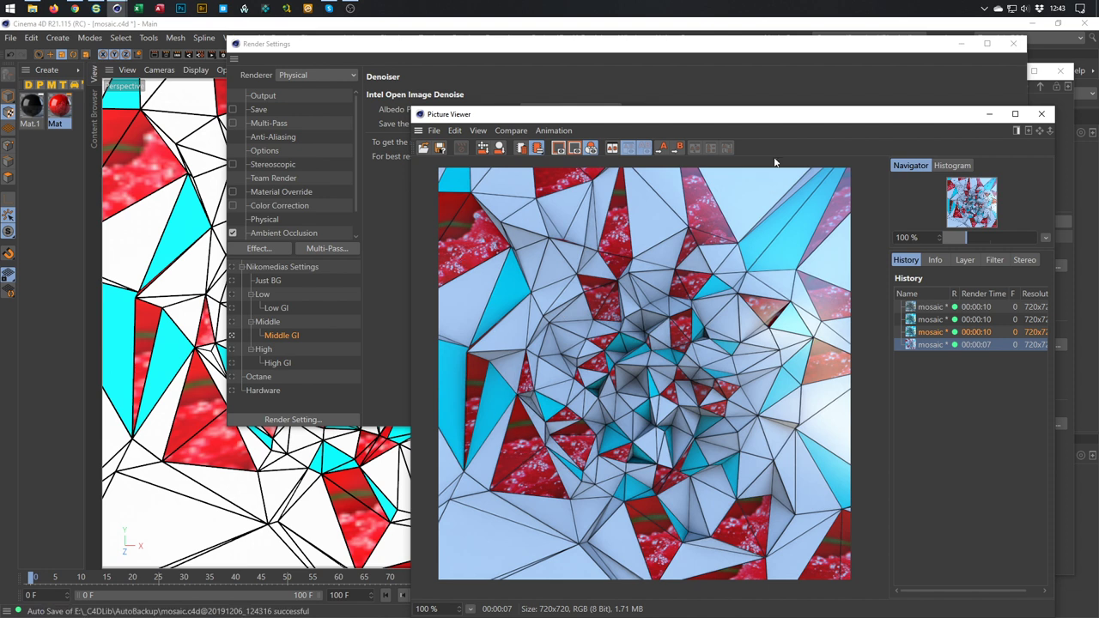
left_click(1014, 44)
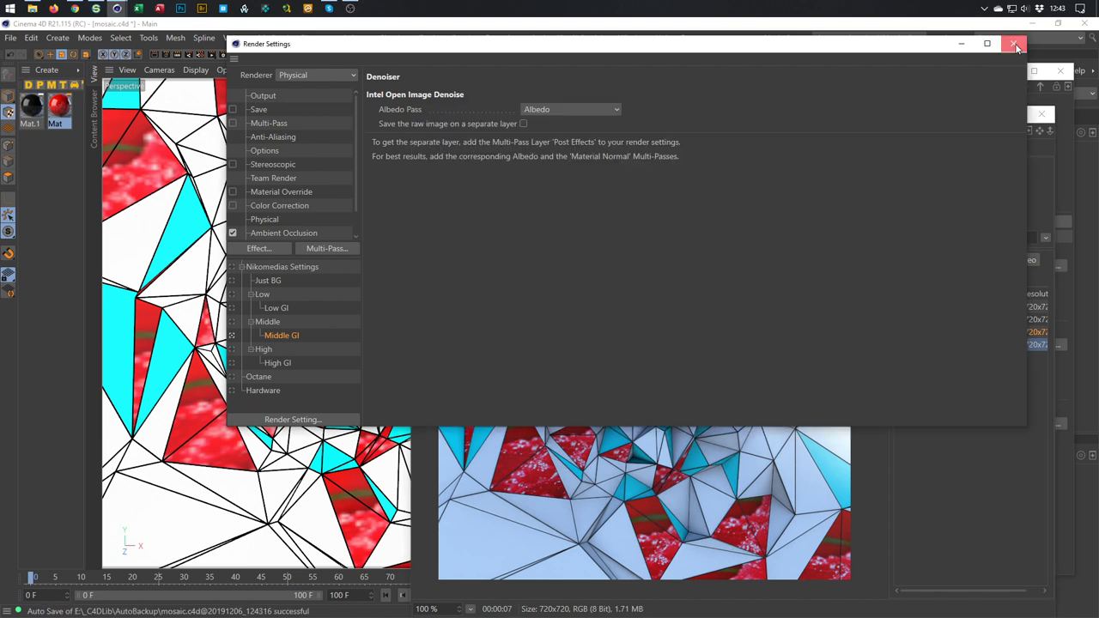
left_click_drag(910, 119, 524, 76)
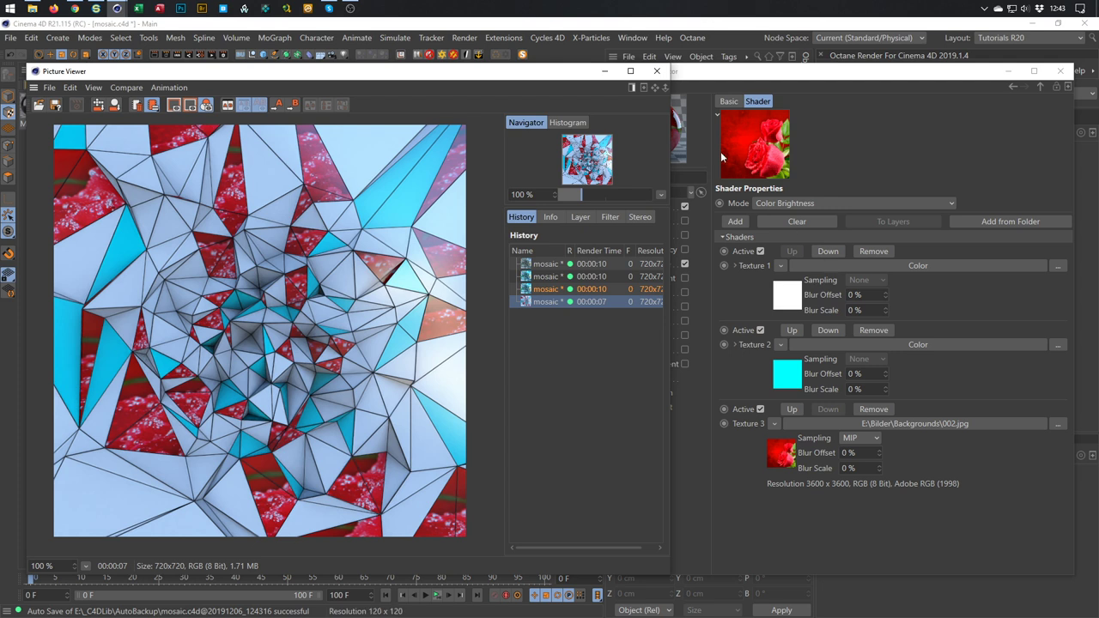
- Add a Texture 4 slot reusing Texture 3's rose photo 002.jpg, without copying it into the project
left_click(656, 71)
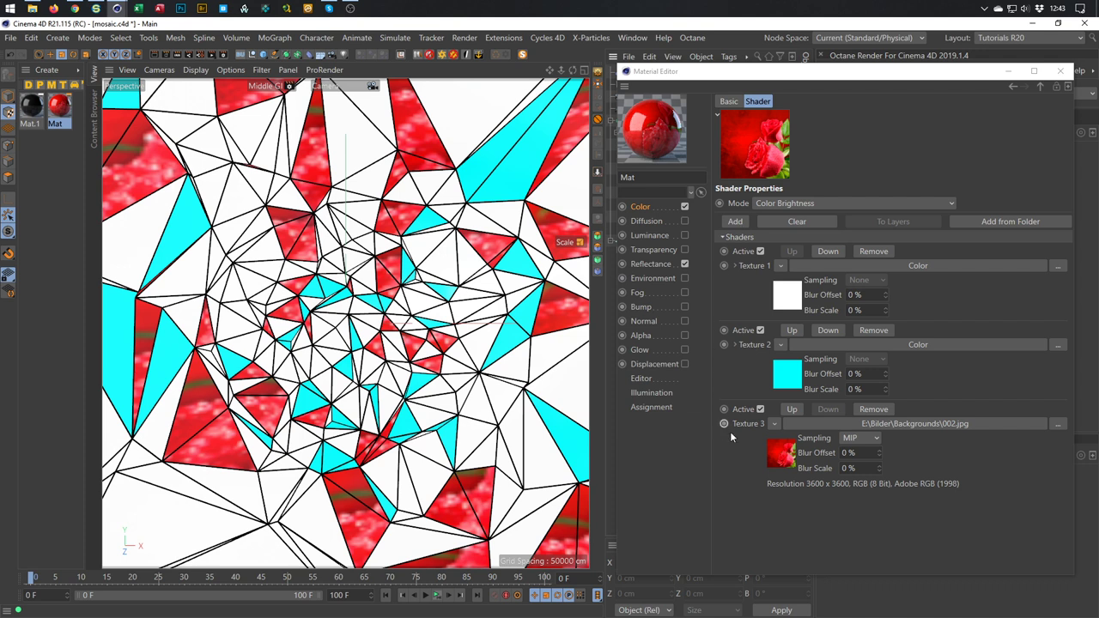
left_click_drag(744, 423, 748, 474)
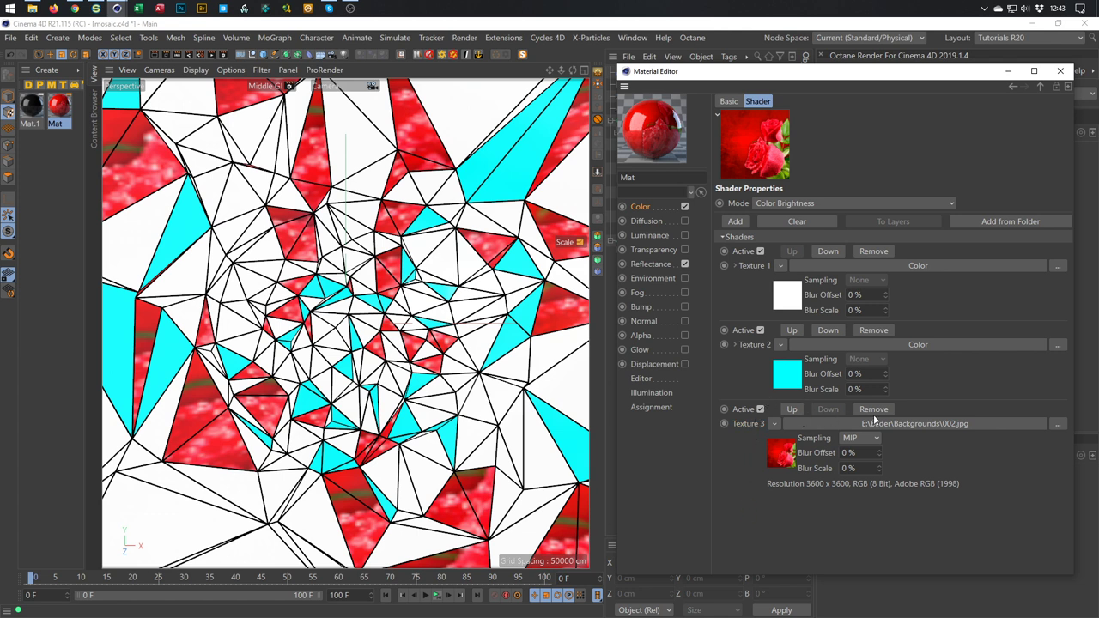
left_click(735, 221)
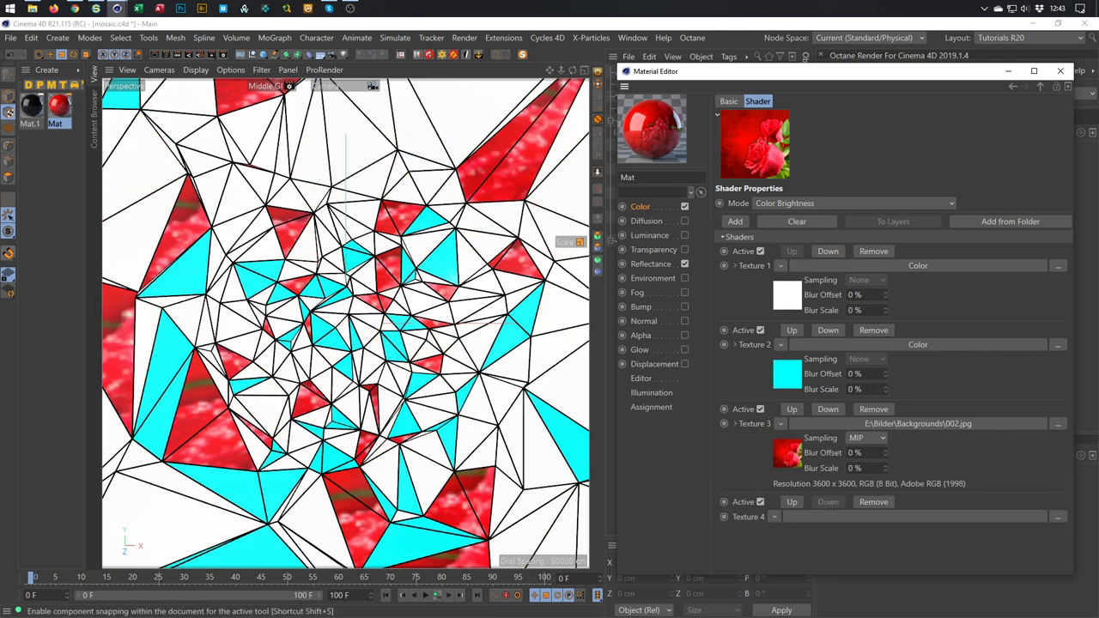
left_click_drag(787, 452, 841, 519)
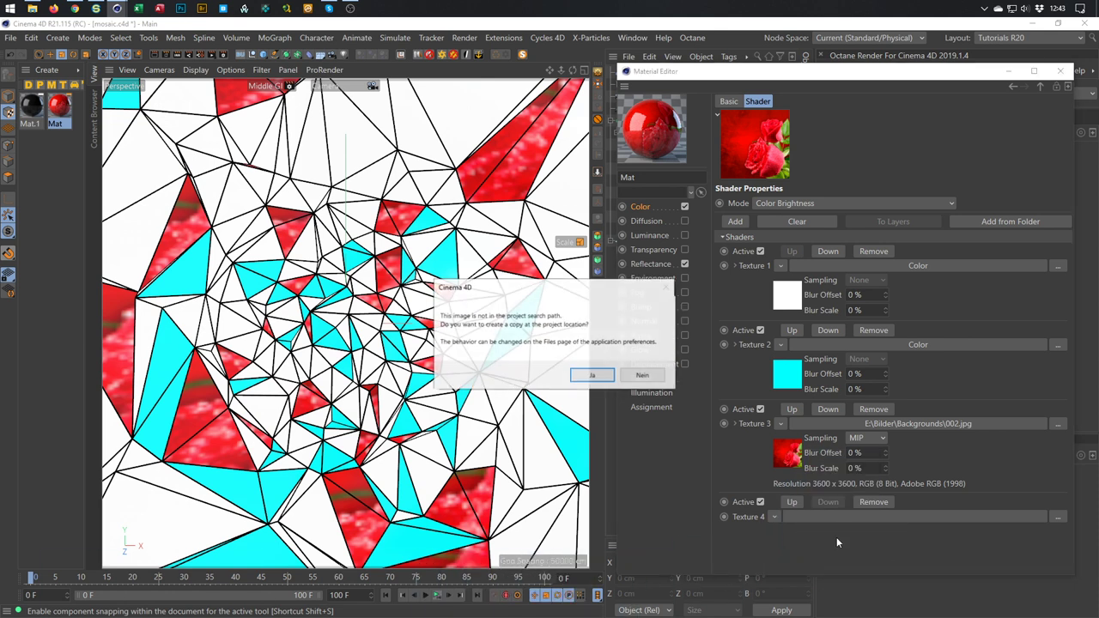
left_click(642, 371)
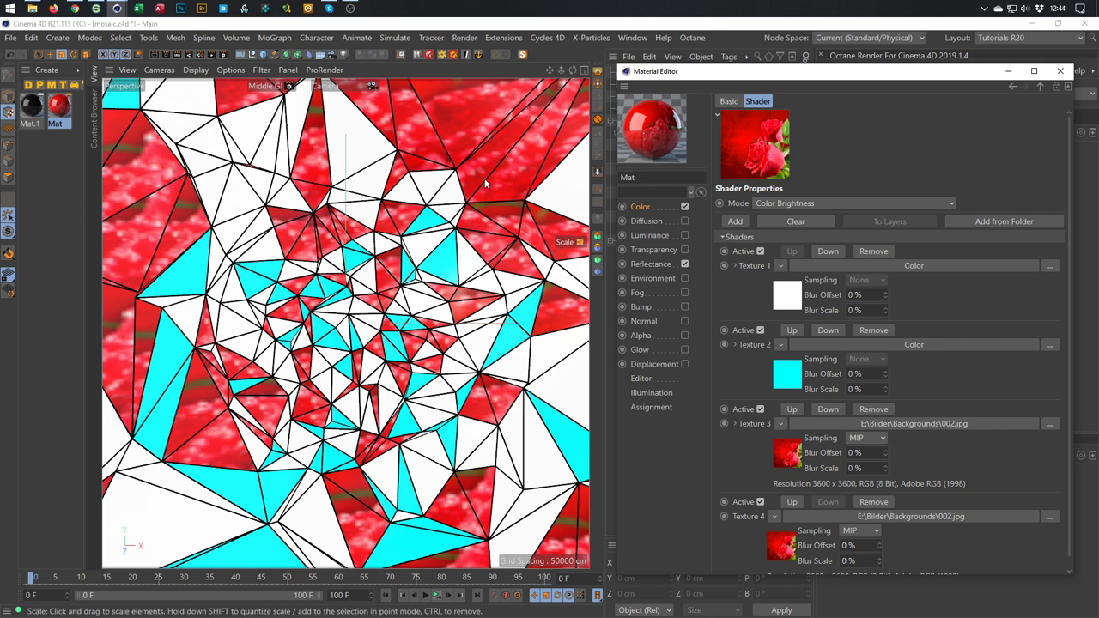
- Render another test image, then close the Picture Viewer and Material Editor
key("shift+r")
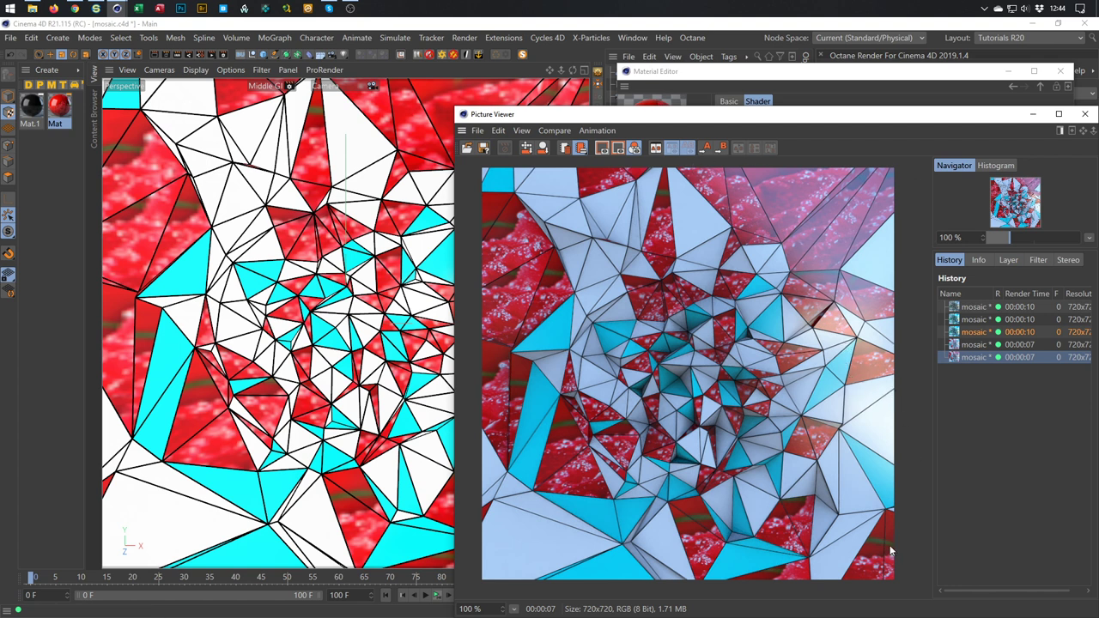
left_click(1085, 114)
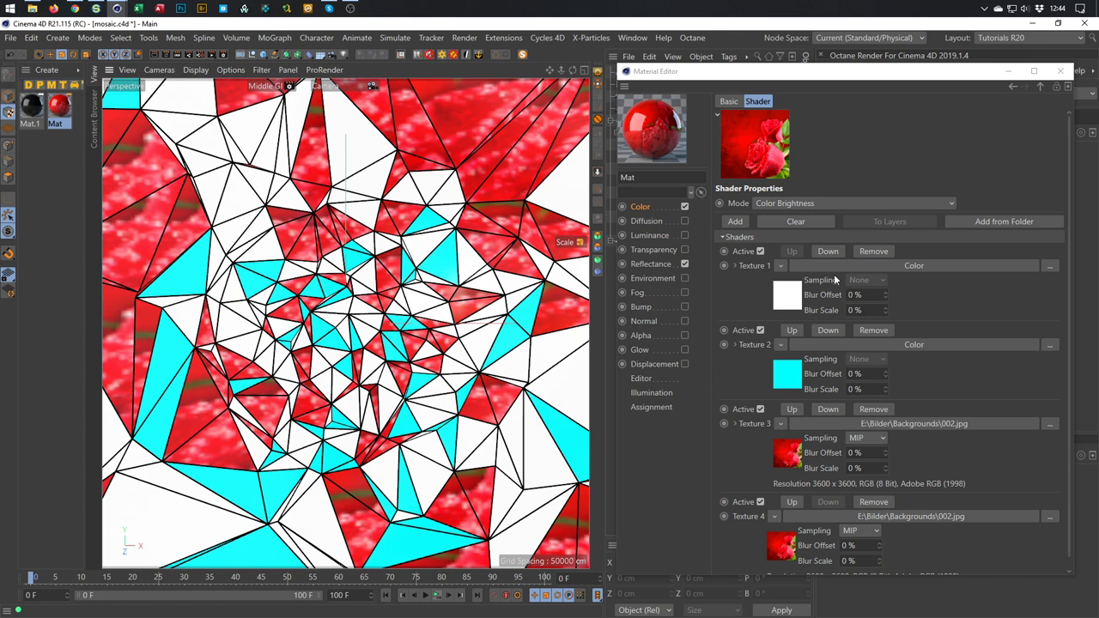
left_click(1061, 71)
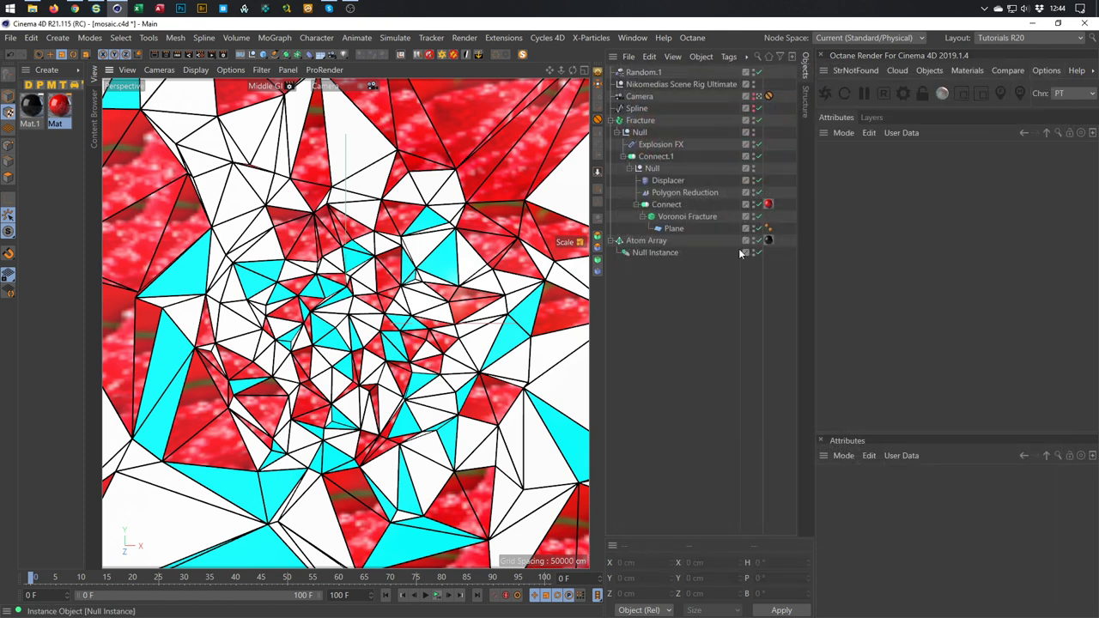
- Check the Polygon Reduction settings, leaving Reduction Strength at 23 %
left_click(683, 192)
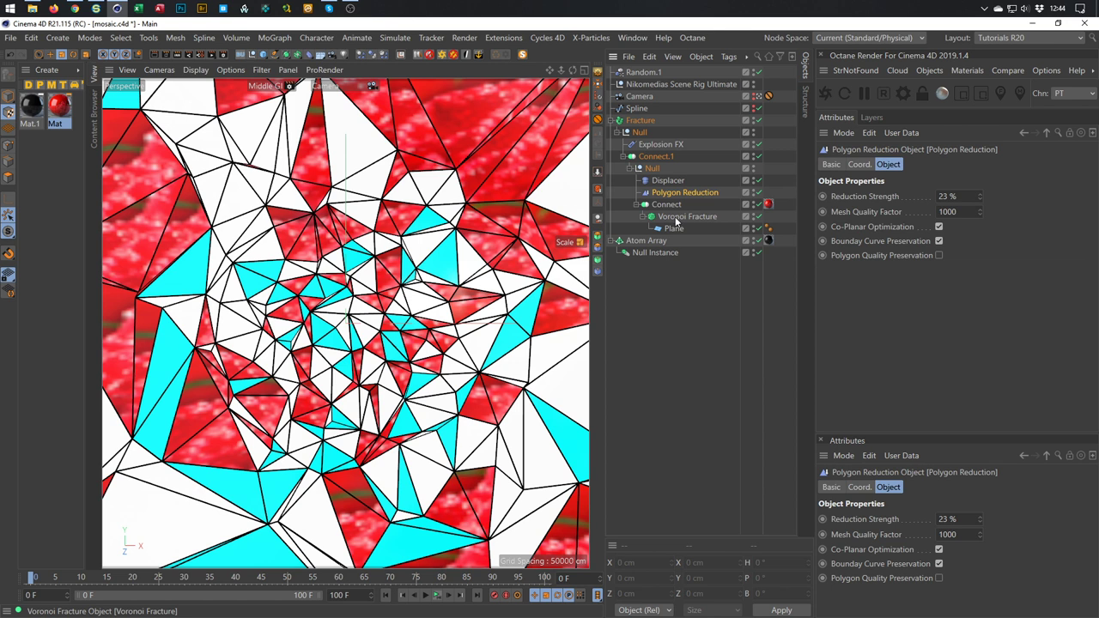
double_click(962, 196)
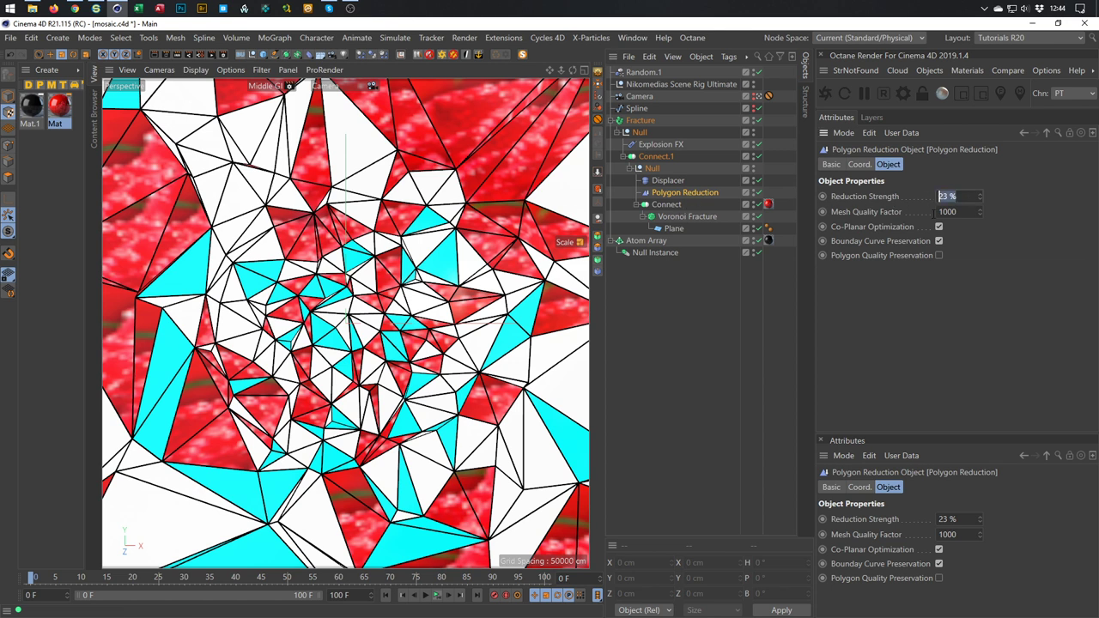
left_click(710, 196)
- Set the Voronoi Fracture's spline source Point Amount to 50
left_click(684, 218)
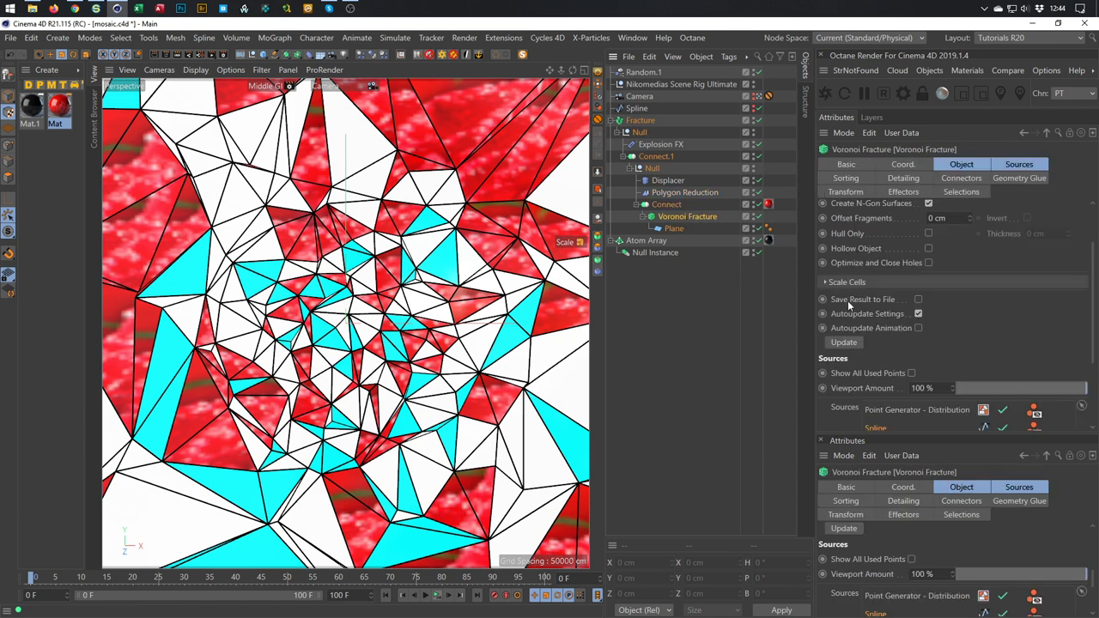
left_click(1015, 165)
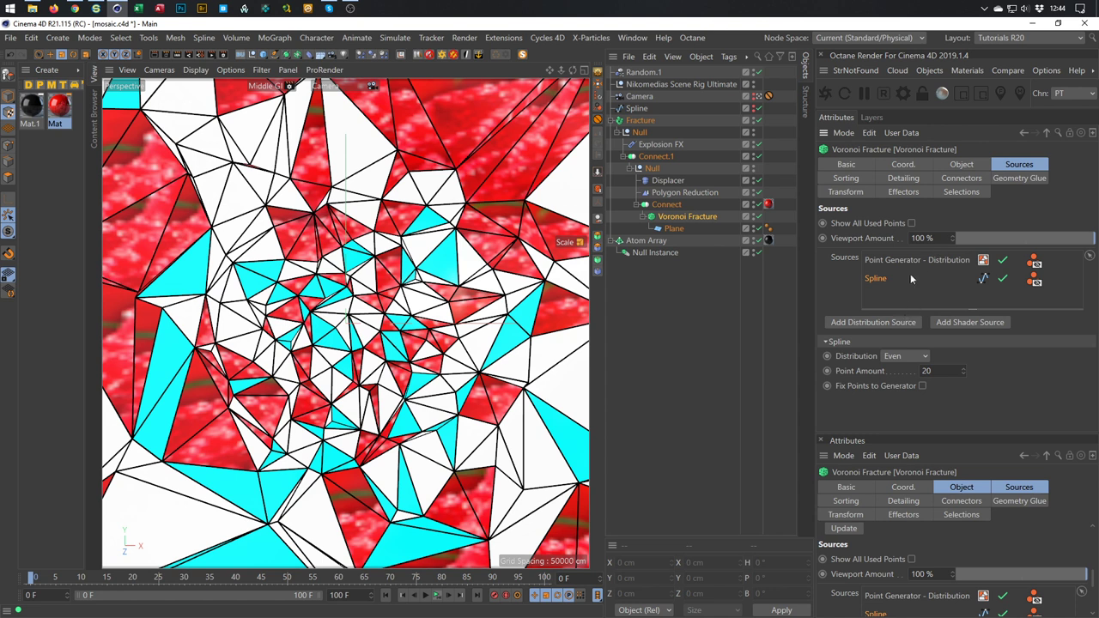
left_click(937, 370)
type("50")
key("Return")
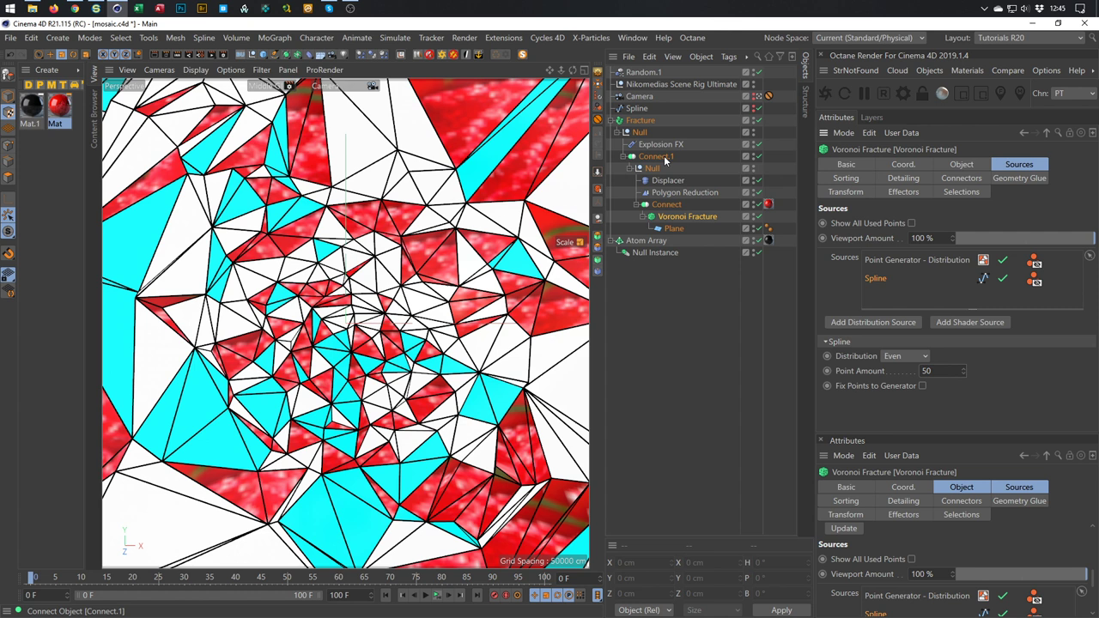
- Inspect Connect and Plane, then show the Point Generator - Distribution source settings
left_click(662, 206)
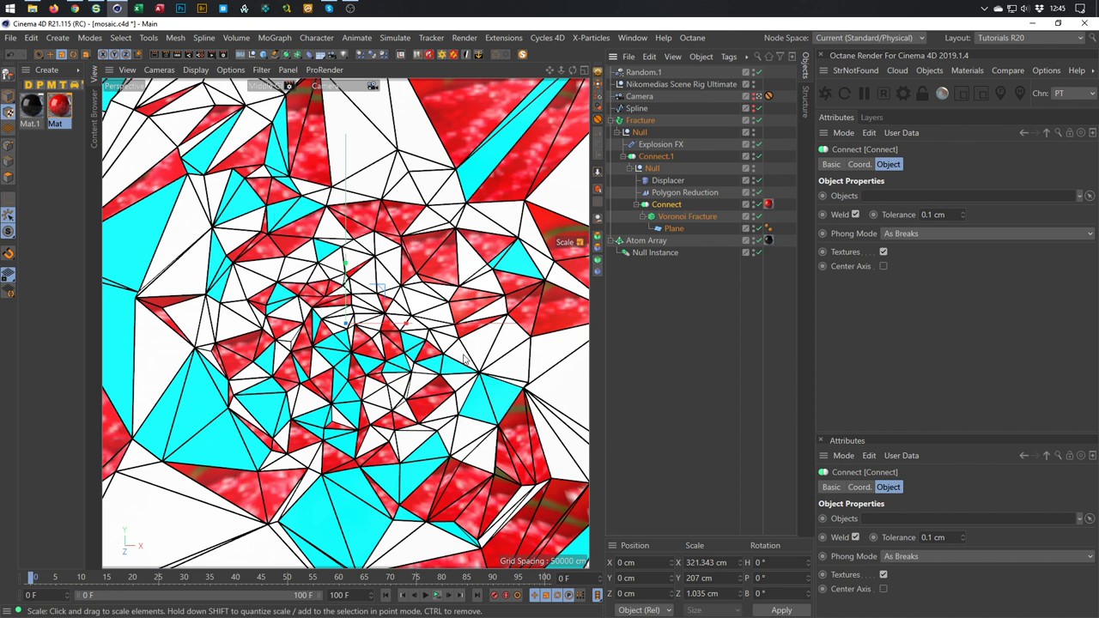
left_click(675, 228)
left_click(678, 217)
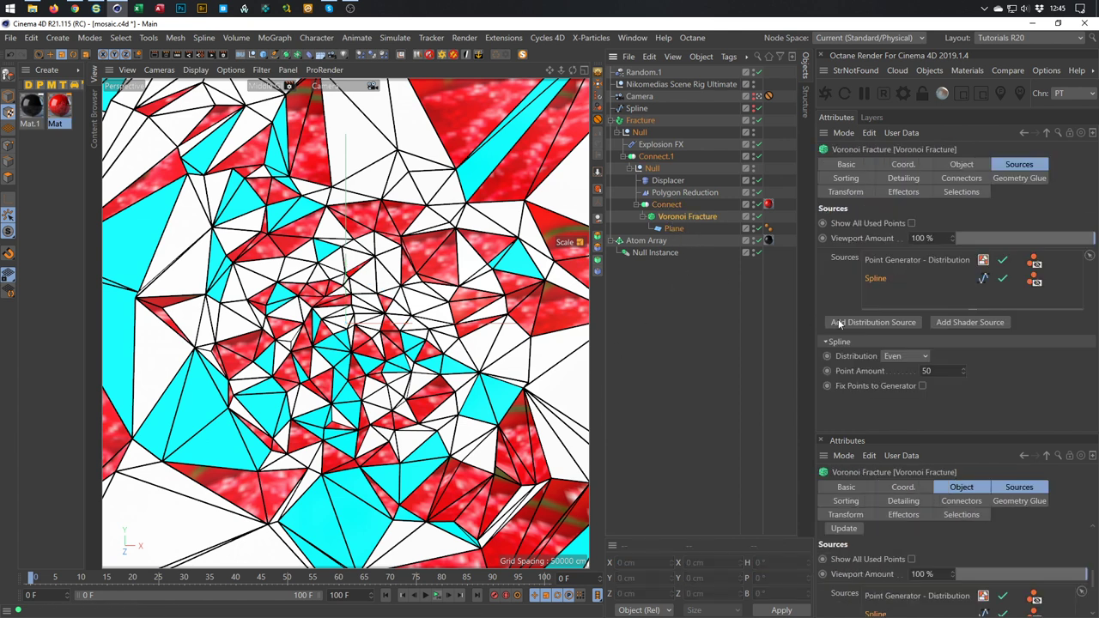
left_click(898, 262)
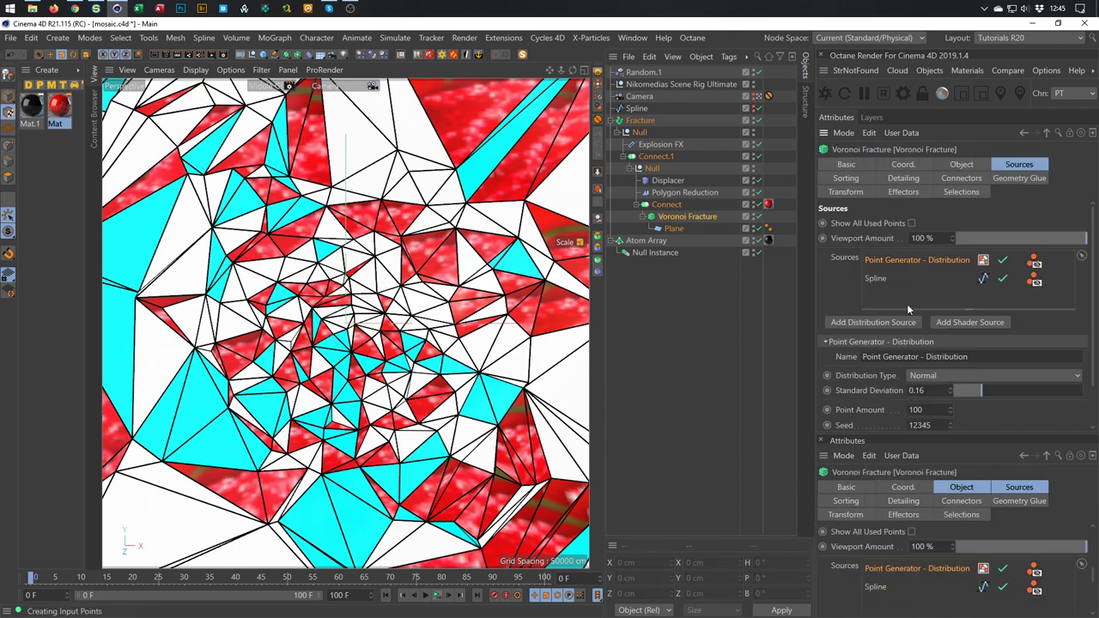
- Raise the distribution generator's Point Amount to 150
double_click(930, 409)
type("150")
key("Return")
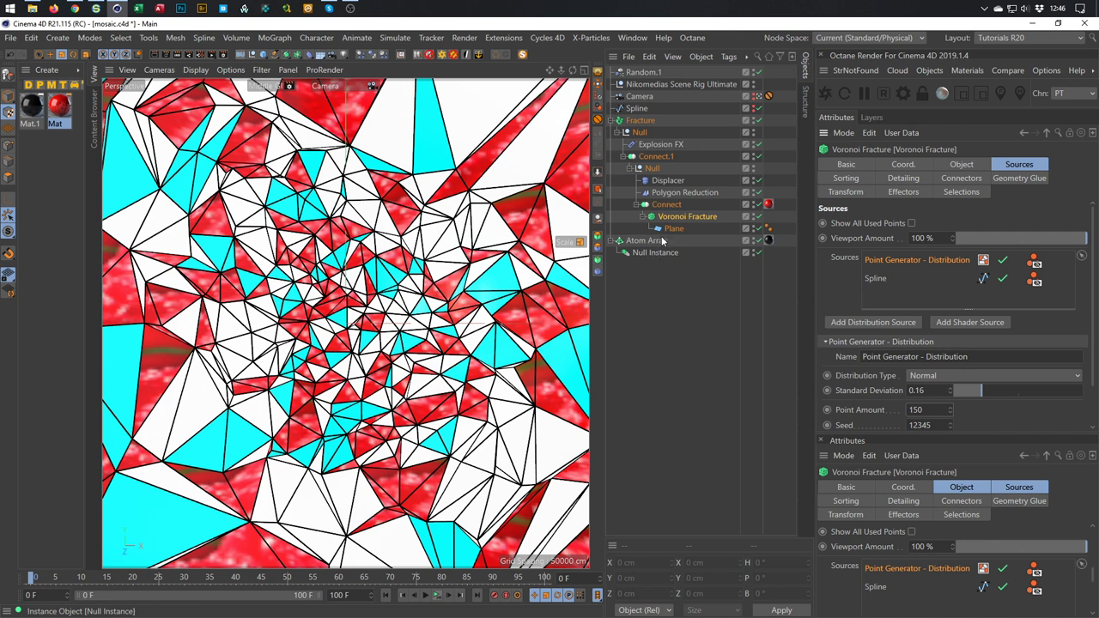
- Move the Mat material tag from Connect onto the Fracture object
left_click(654, 169)
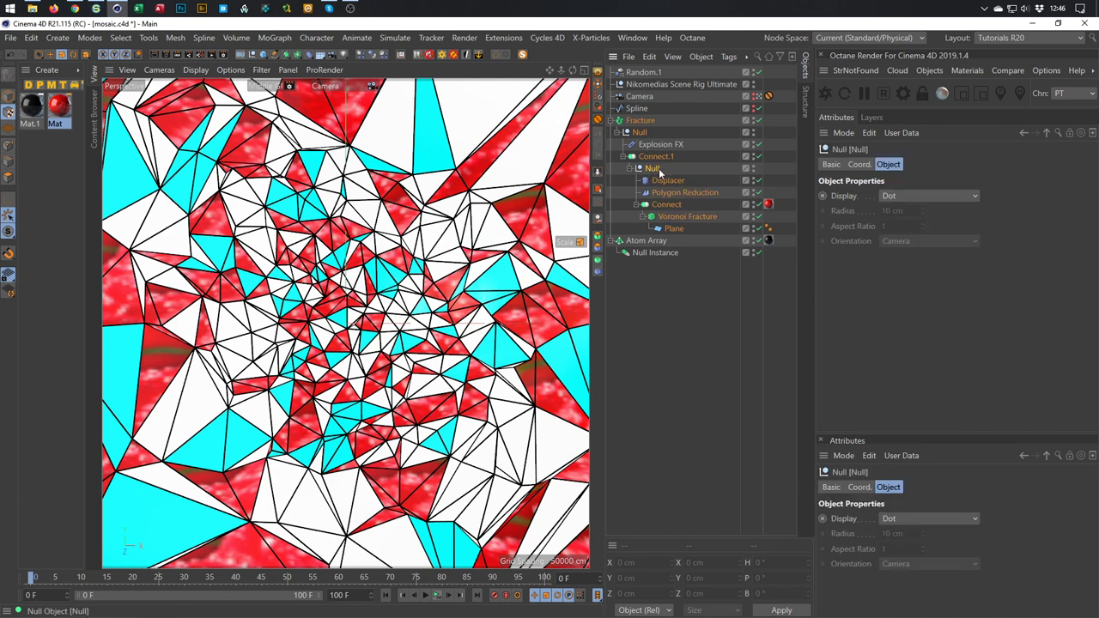
left_click(768, 205)
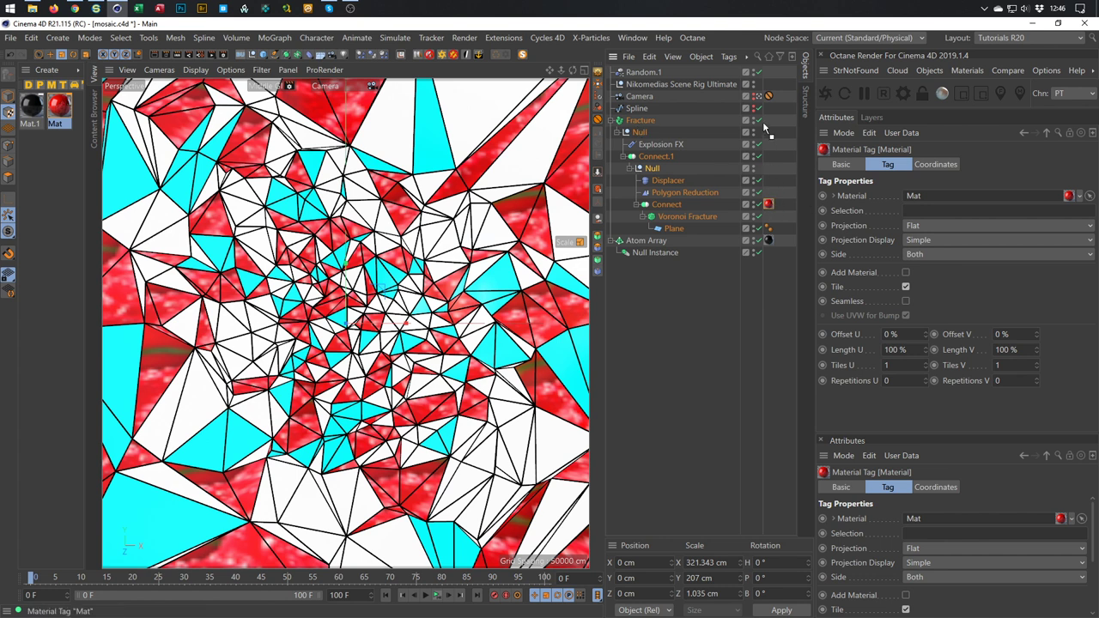
left_click_drag(772, 125, 770, 122)
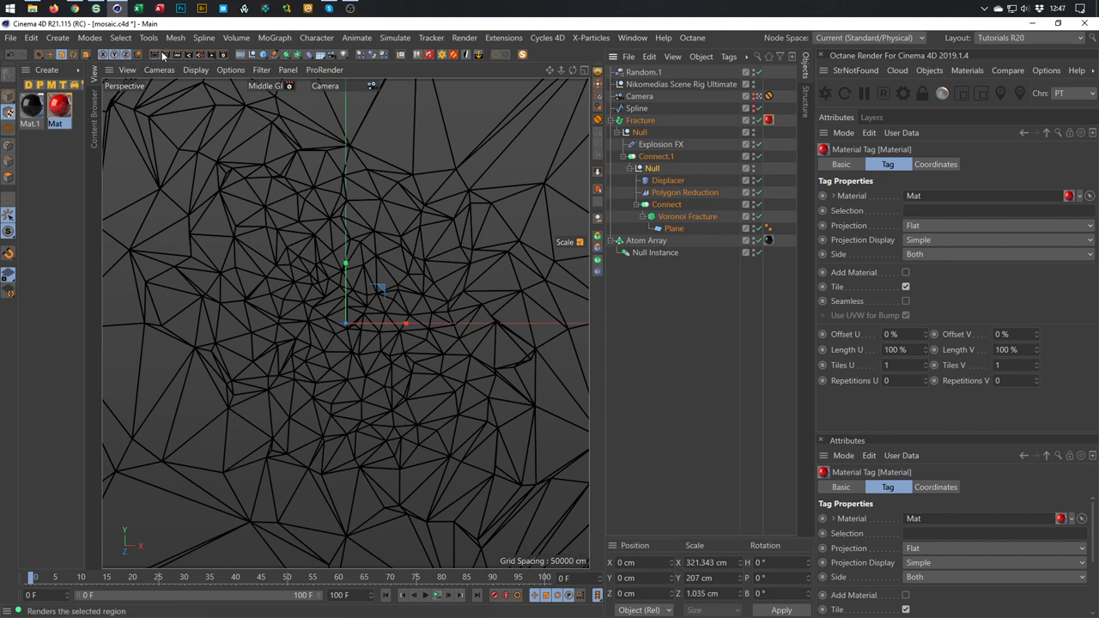
- Switch the viewport render preset to Low GI and start a live render
left_click(289, 86)
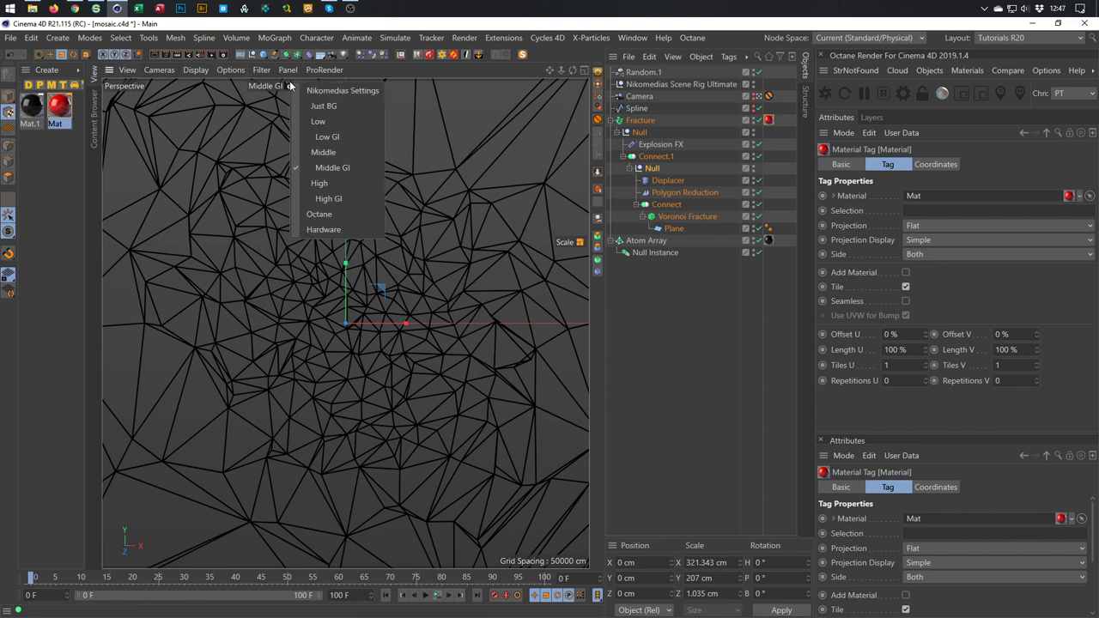
left_click(323, 136)
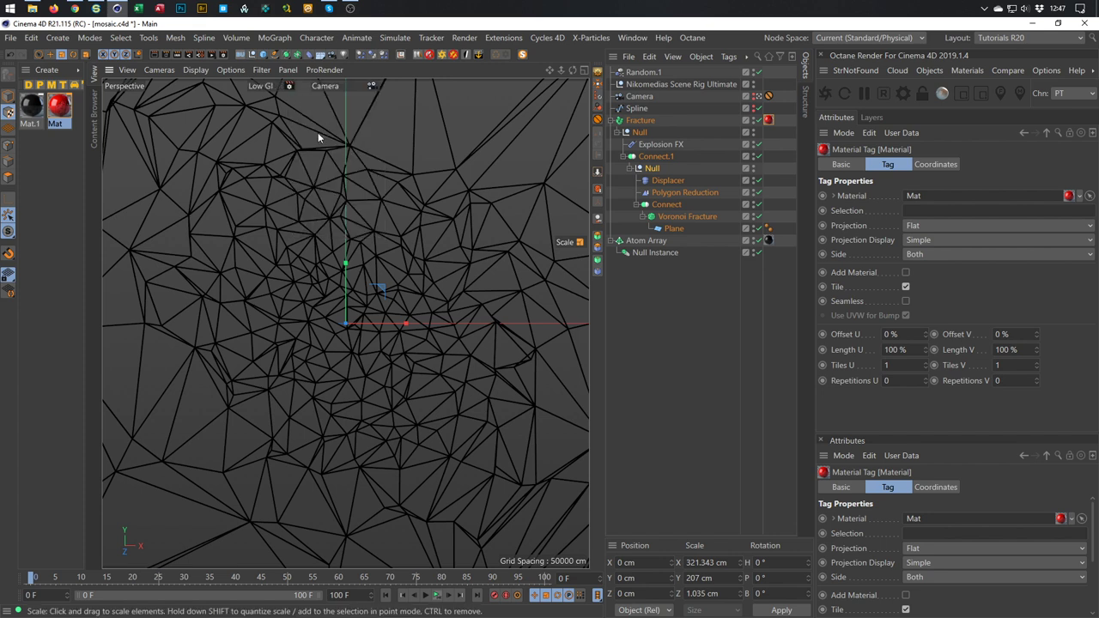
left_click(177, 55)
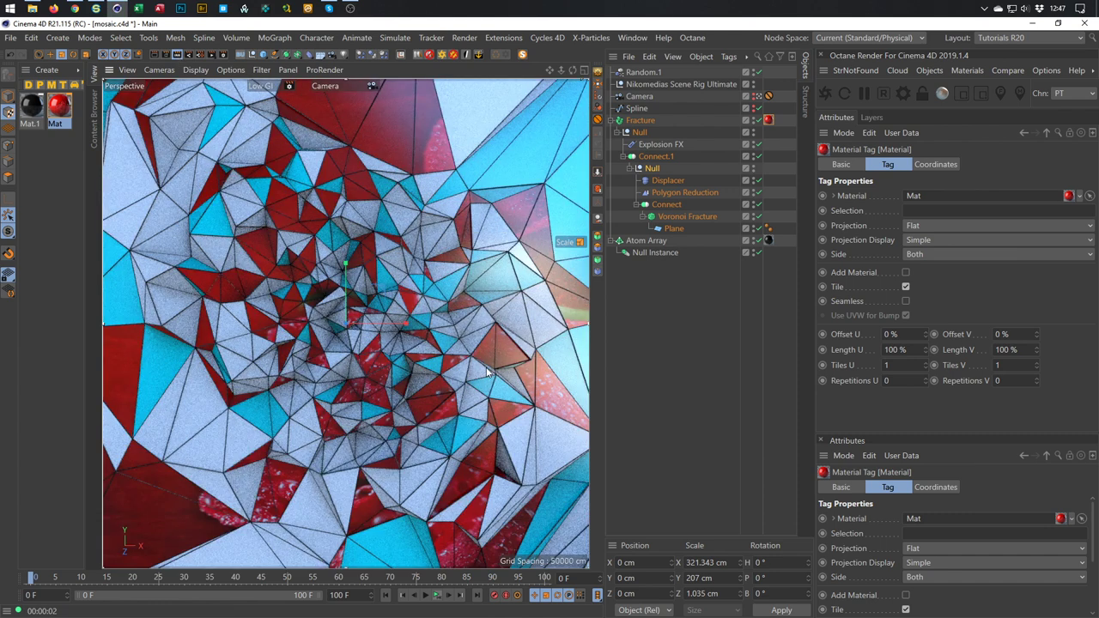
- Try the Mat tag on Connect, then back on Fracture, re-rendering each time
left_click_drag(771, 124, 773, 207)
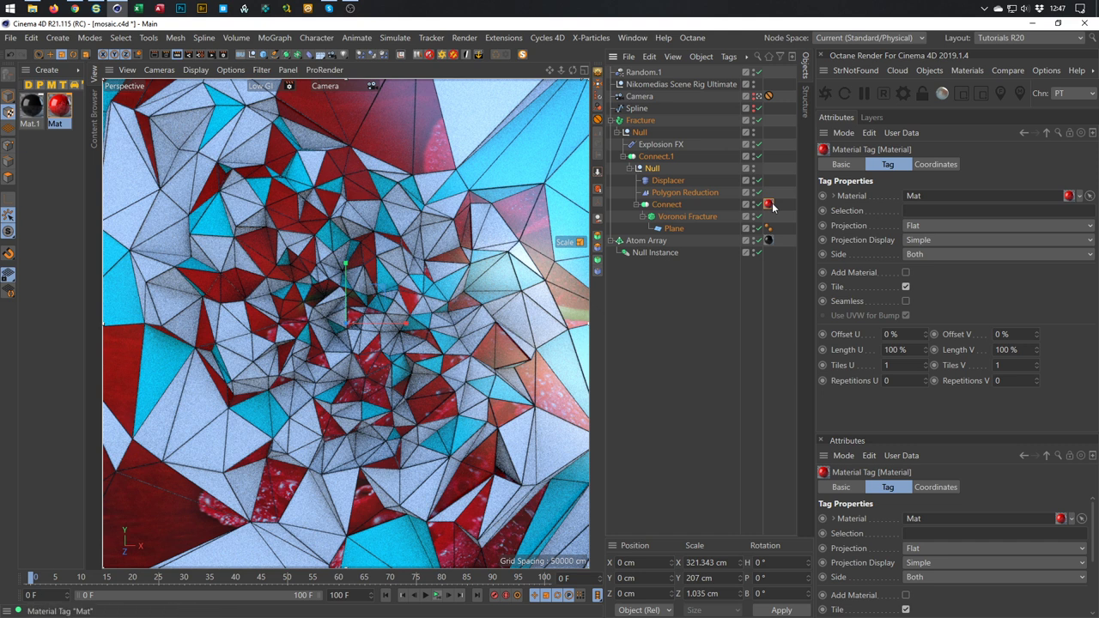
key("ctrl+r")
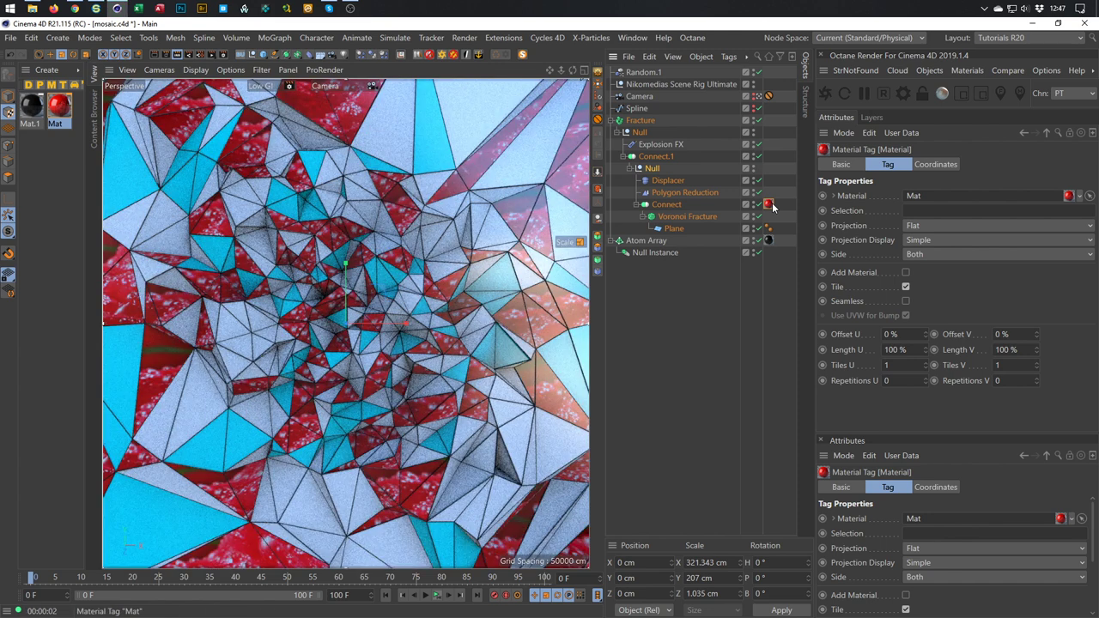
left_click_drag(772, 206, 773, 122)
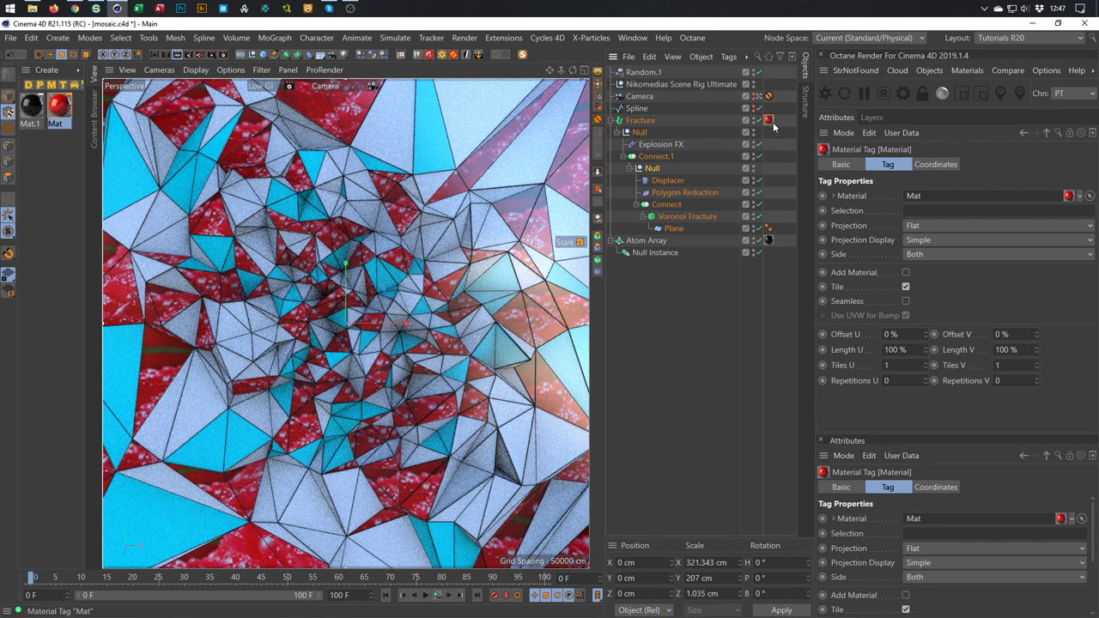
key("ctrl+r")
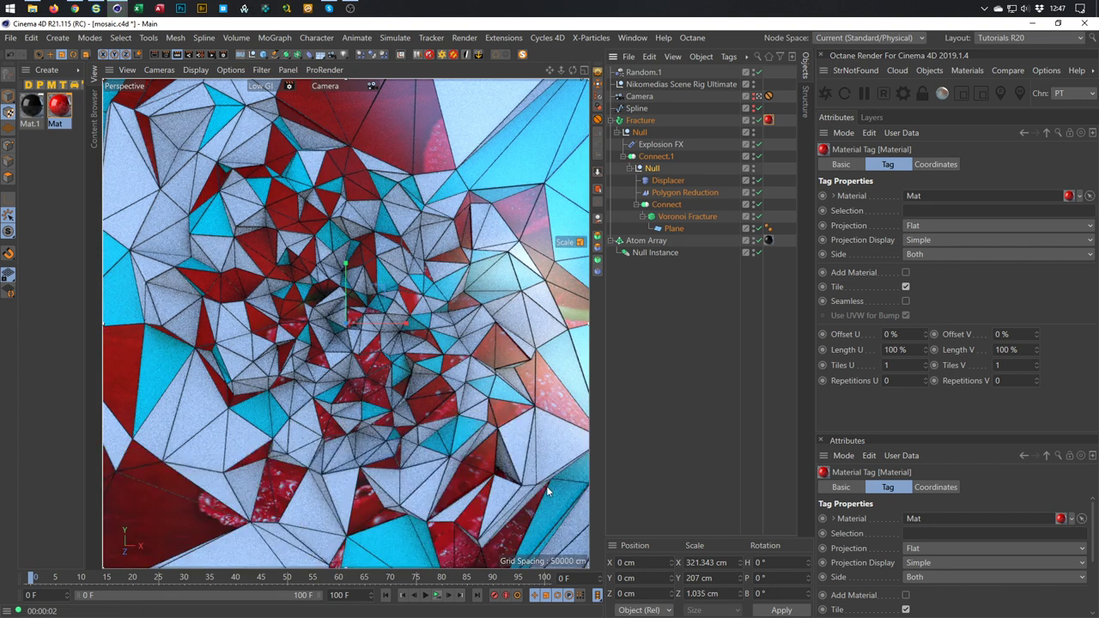
key("ctrl+r")
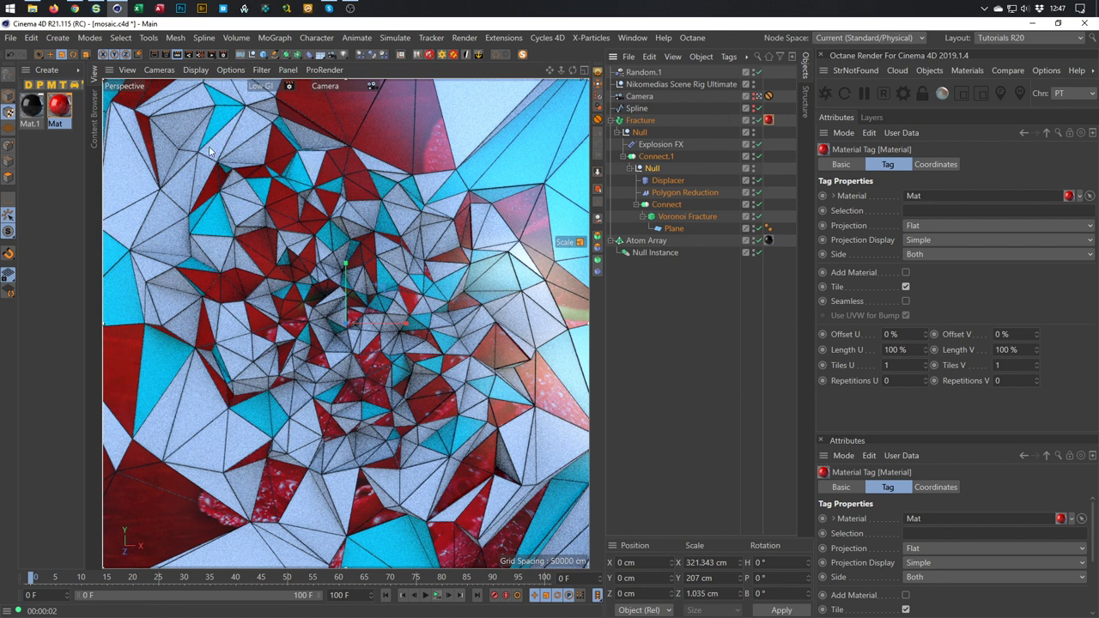
left_click(58, 114)
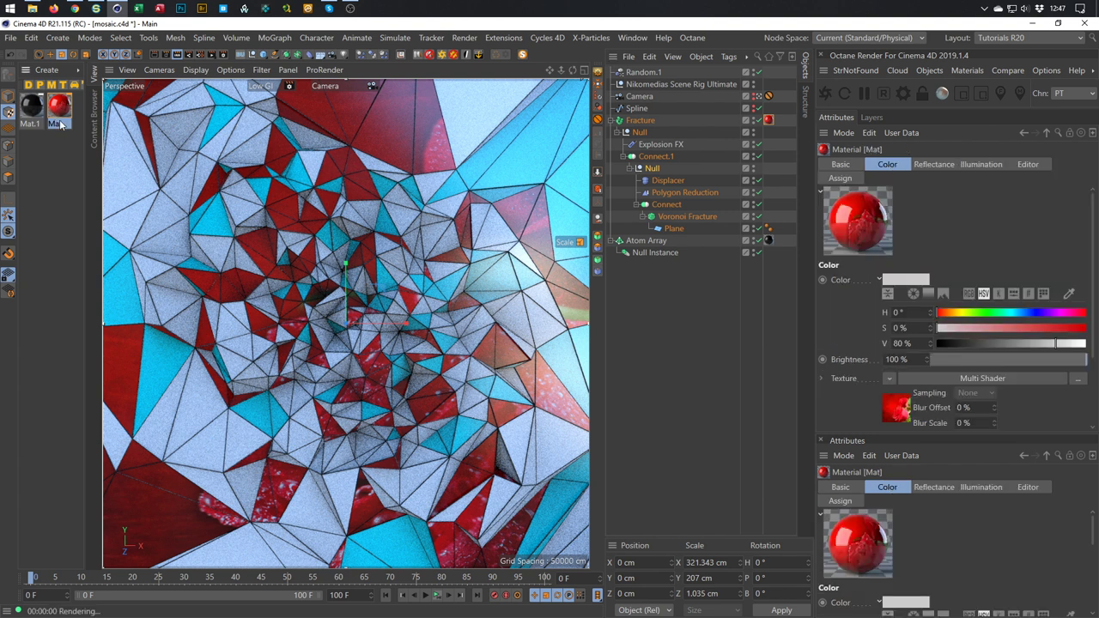
double_click(60, 115)
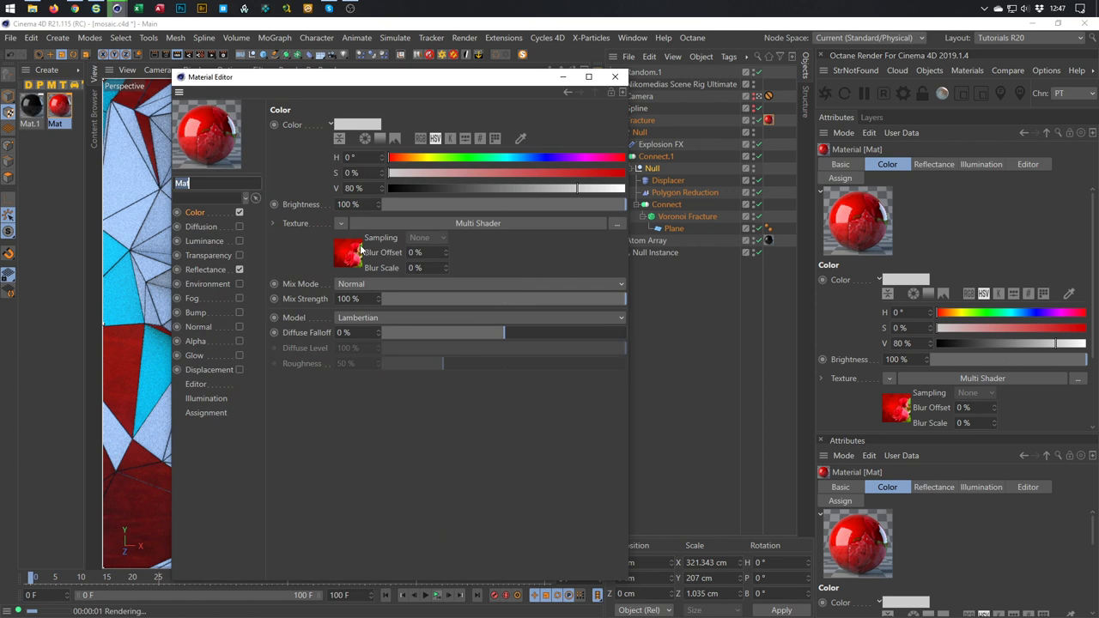
left_click(353, 251)
left_click(336, 271)
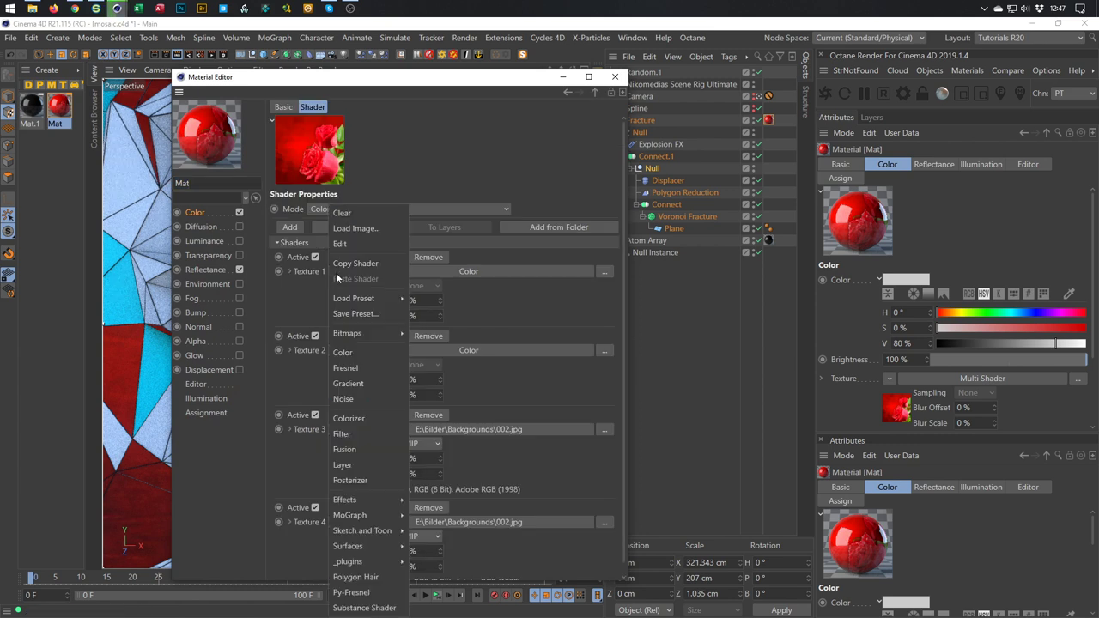
left_click(288, 443)
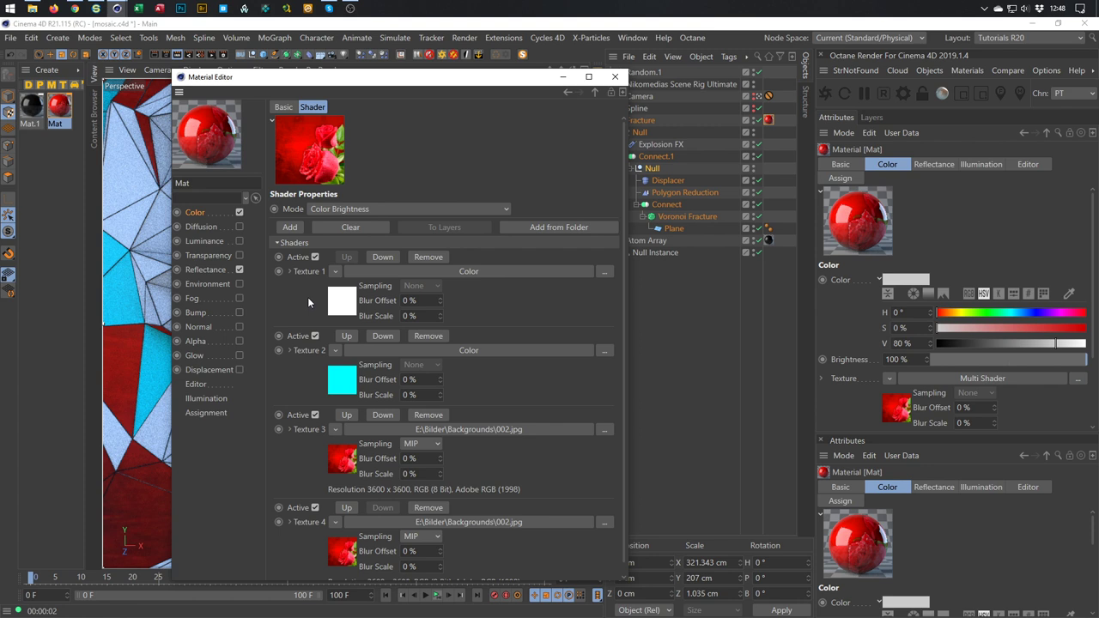
left_click(197, 312)
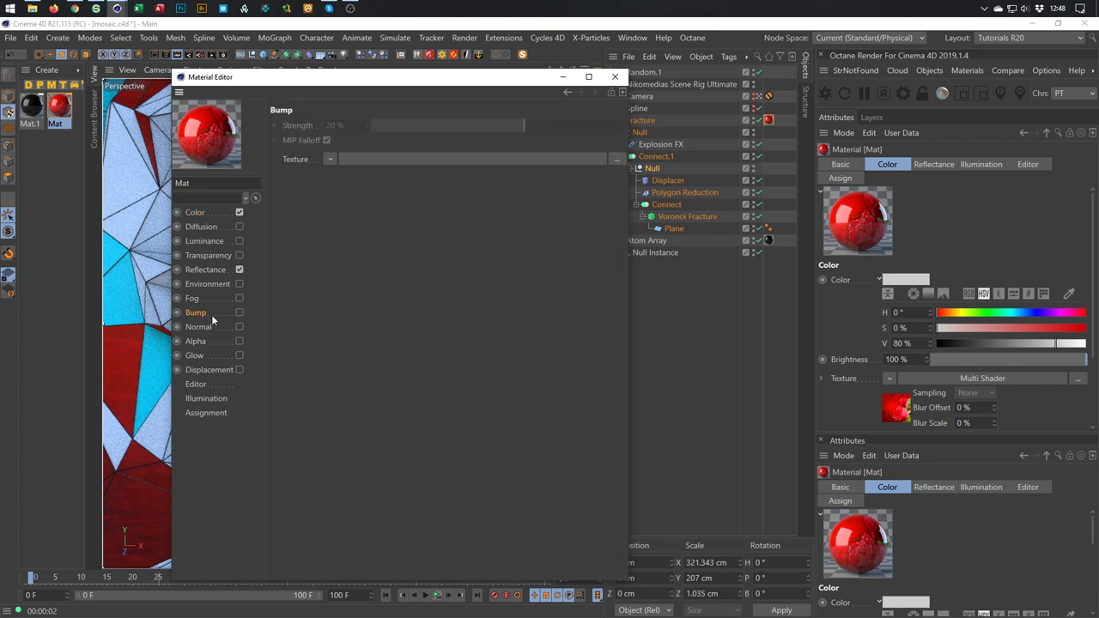
left_click(615, 77)
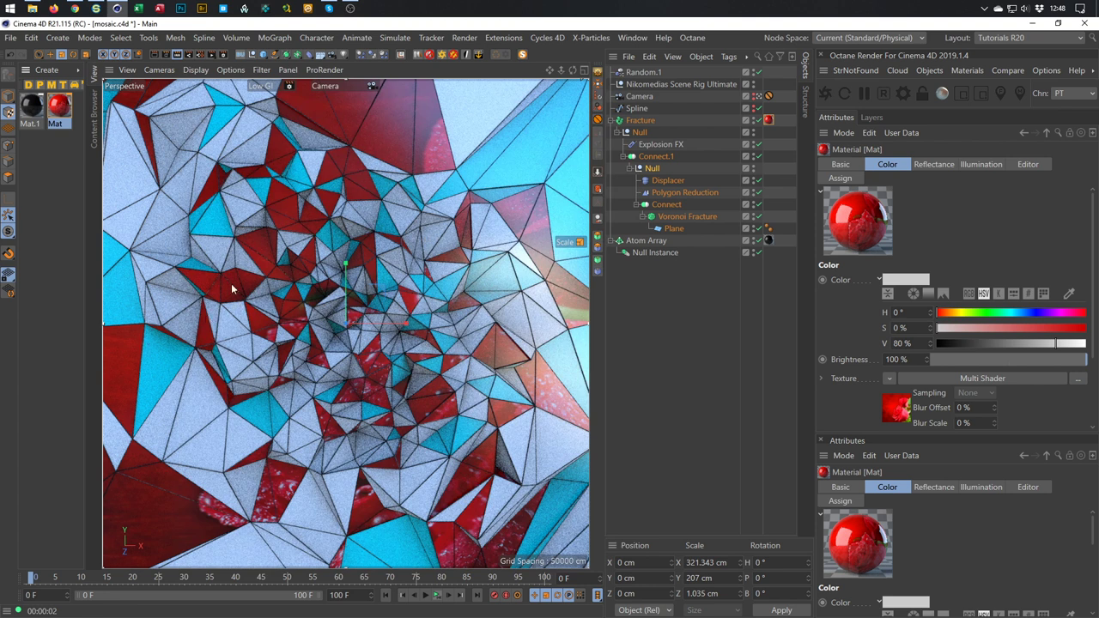
left_click(639, 120)
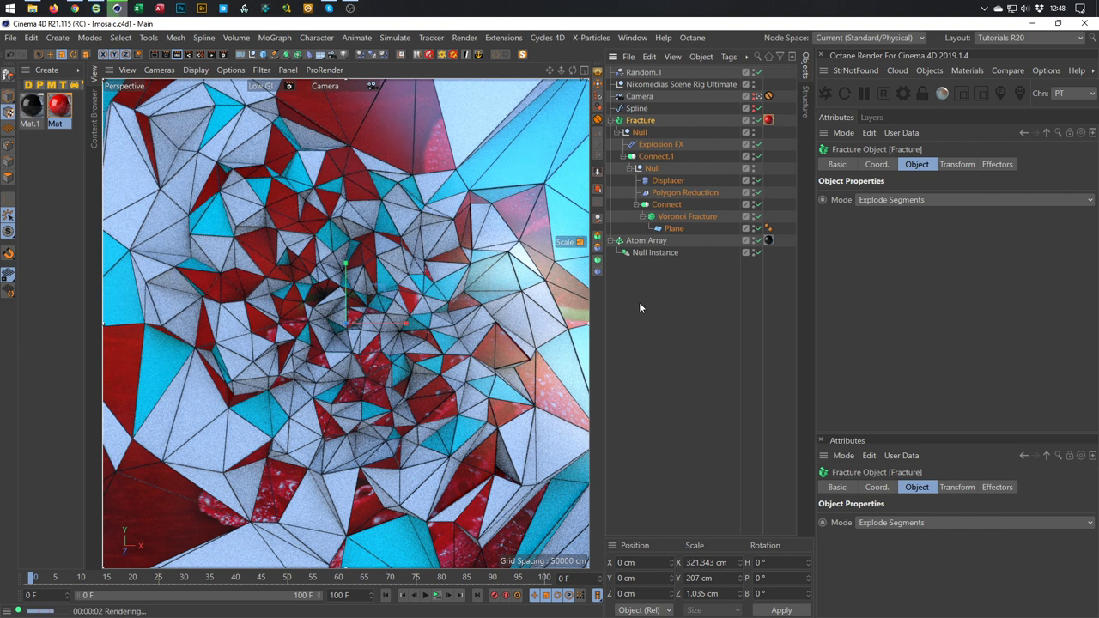
- Save the scene as mosaic_PR.c4d
key("ctrl+shift+s")
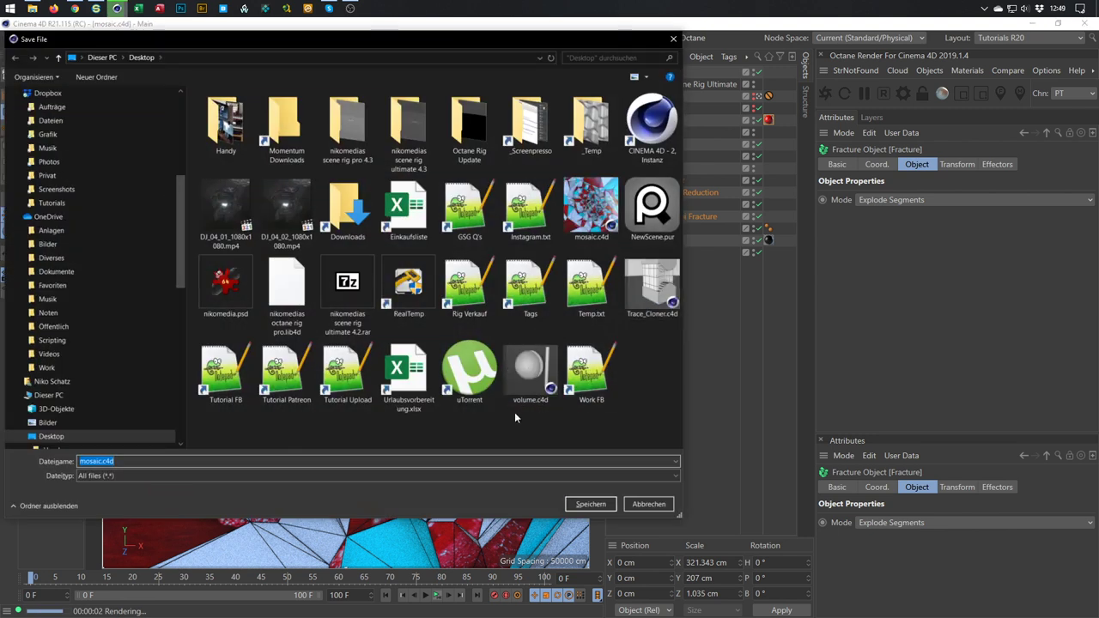
key("Right")
key("Left")
key("Left")
key("Left")
type("PR")
key("Return")
key("shift+r")
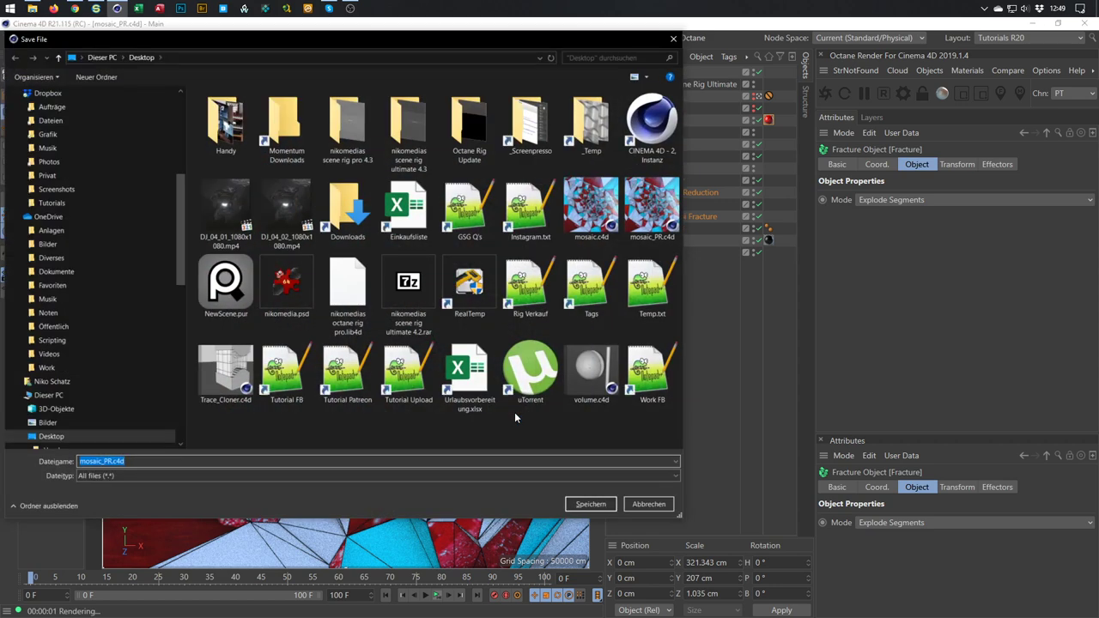
key("Escape")
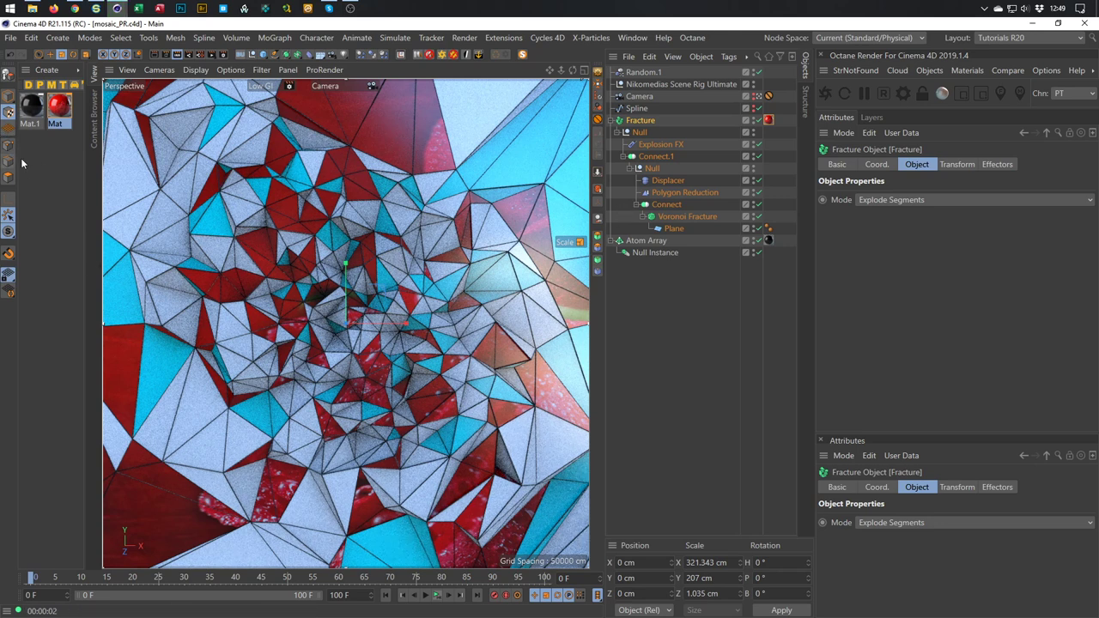
- Delete the materials Mat and Mat.1, then remove the HDRI scene rig
key("ctrl+a")
key("Delete")
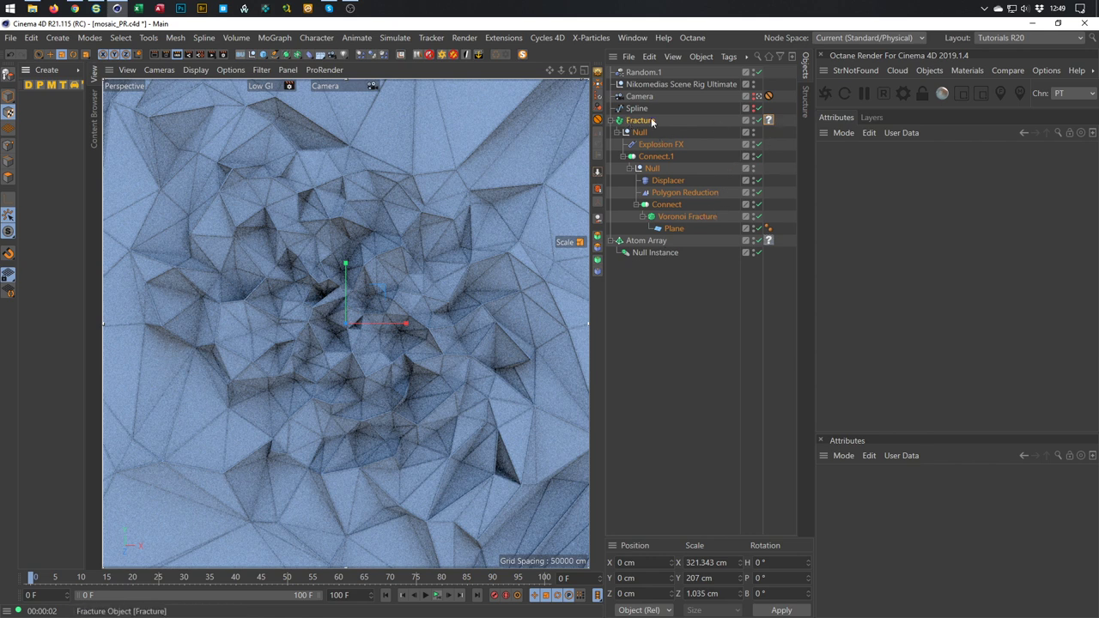
left_click(769, 120)
left_click(771, 241)
left_click(769, 120)
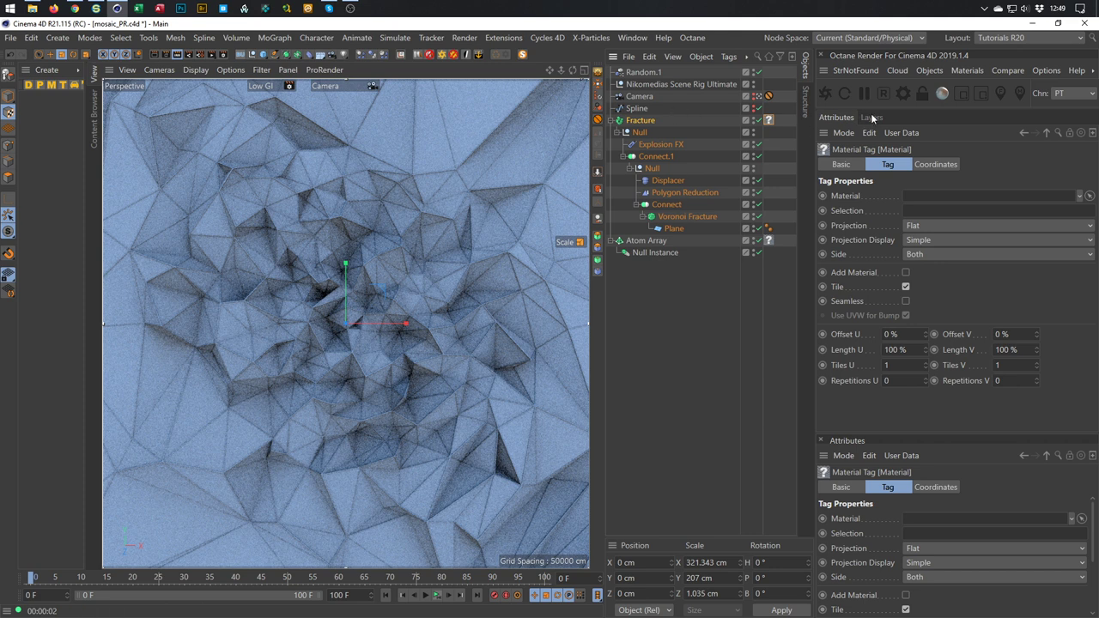
left_click(685, 84)
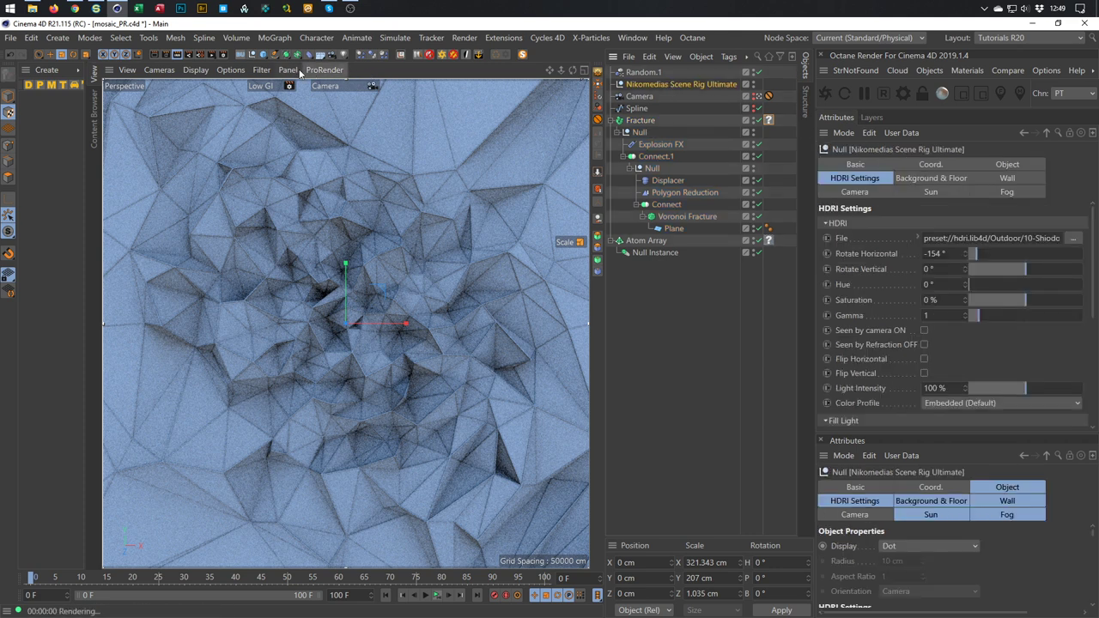
left_click(423, 61)
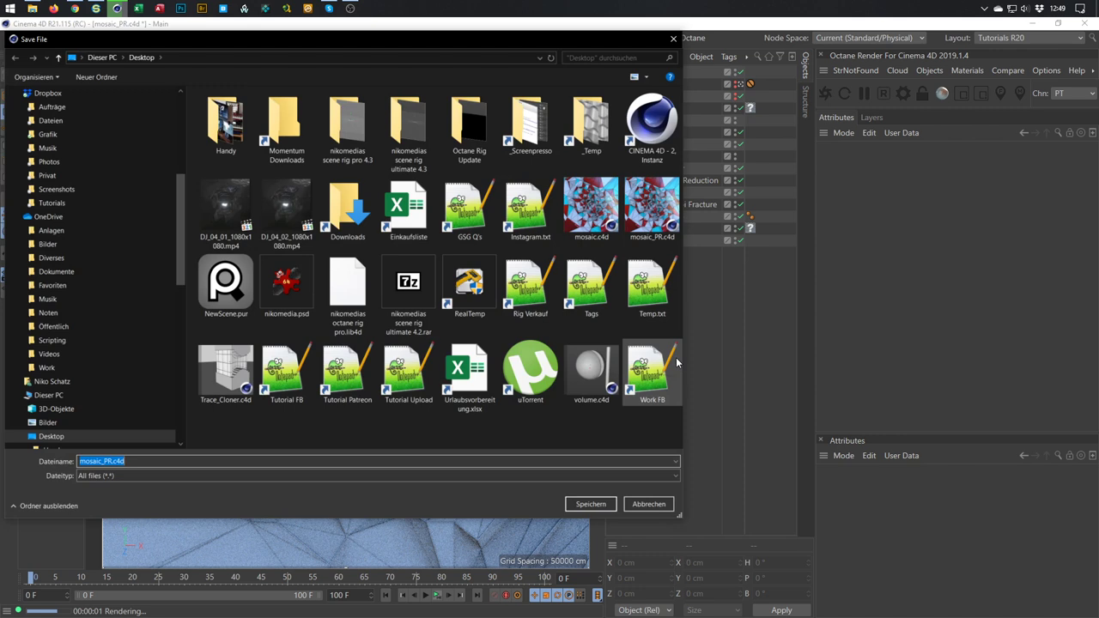
- Save the scene as mosaic_OCTANE.c4d
key("End")
type("OCTANE")
key("Return")
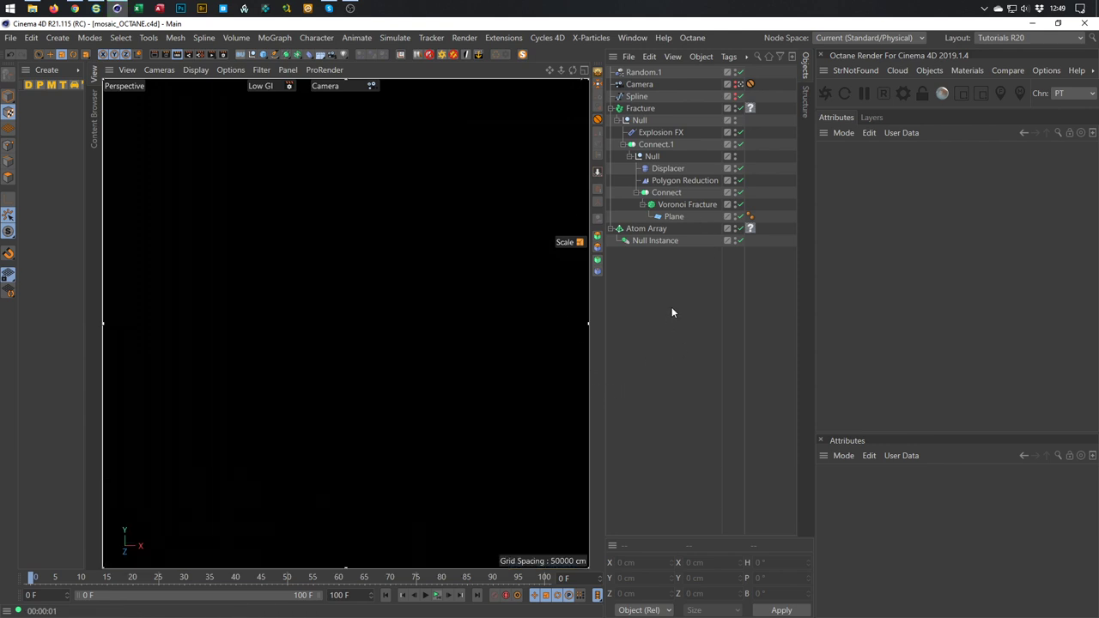
- Set the viewport renderer to Octane and dock the Octane Live Viewer on the right
left_click(290, 86)
left_click(257, 84)
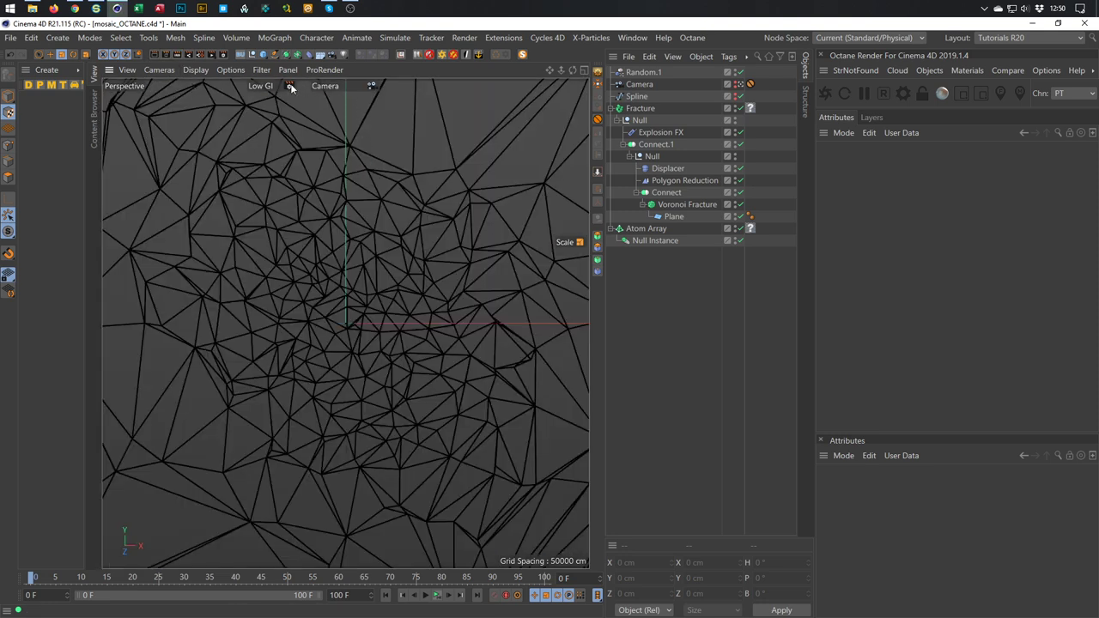
left_click(290, 84)
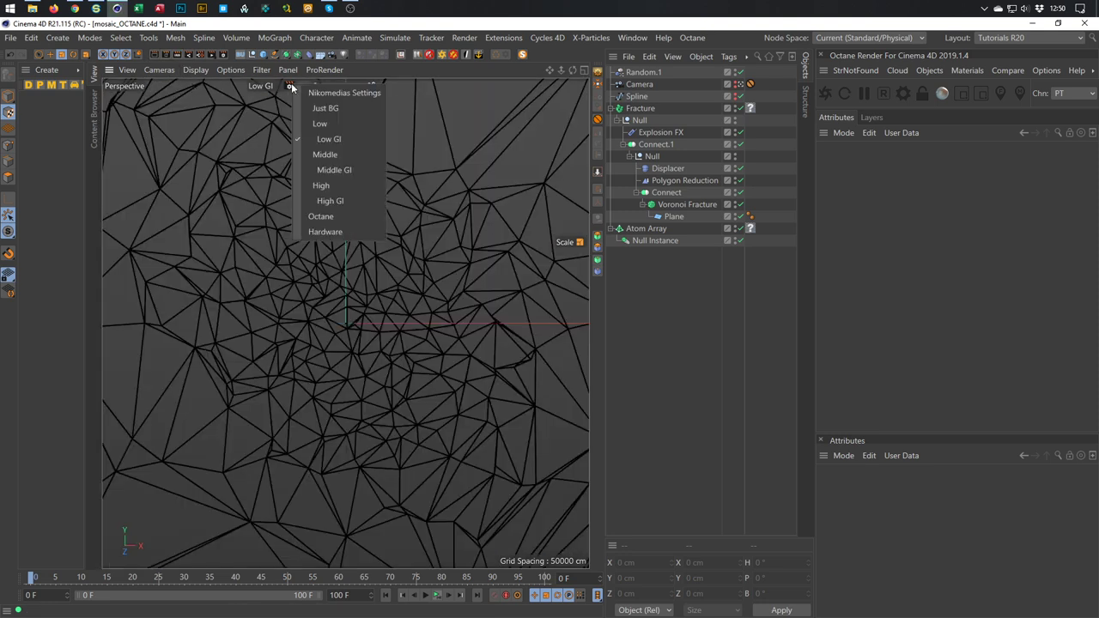
left_click(348, 214)
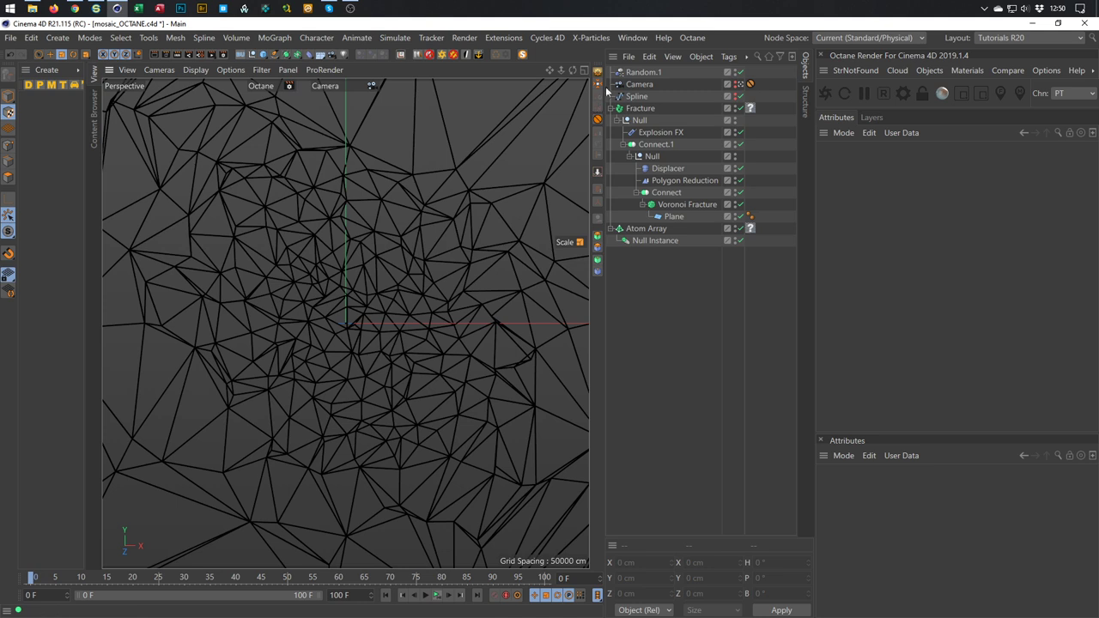
left_click(827, 91)
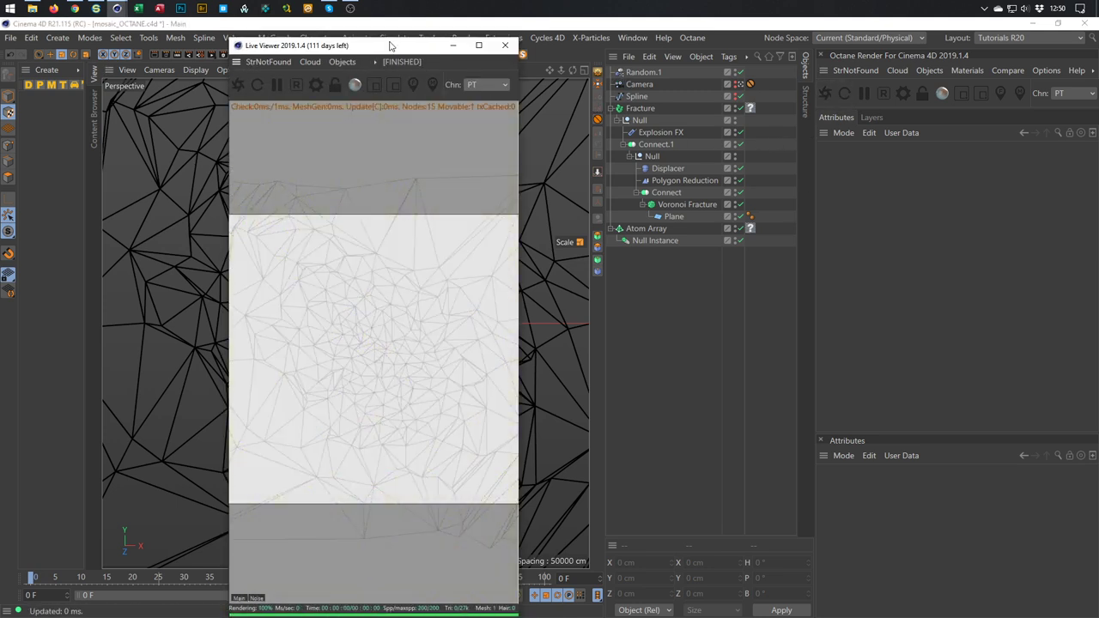
left_click_drag(390, 45, 920, 210)
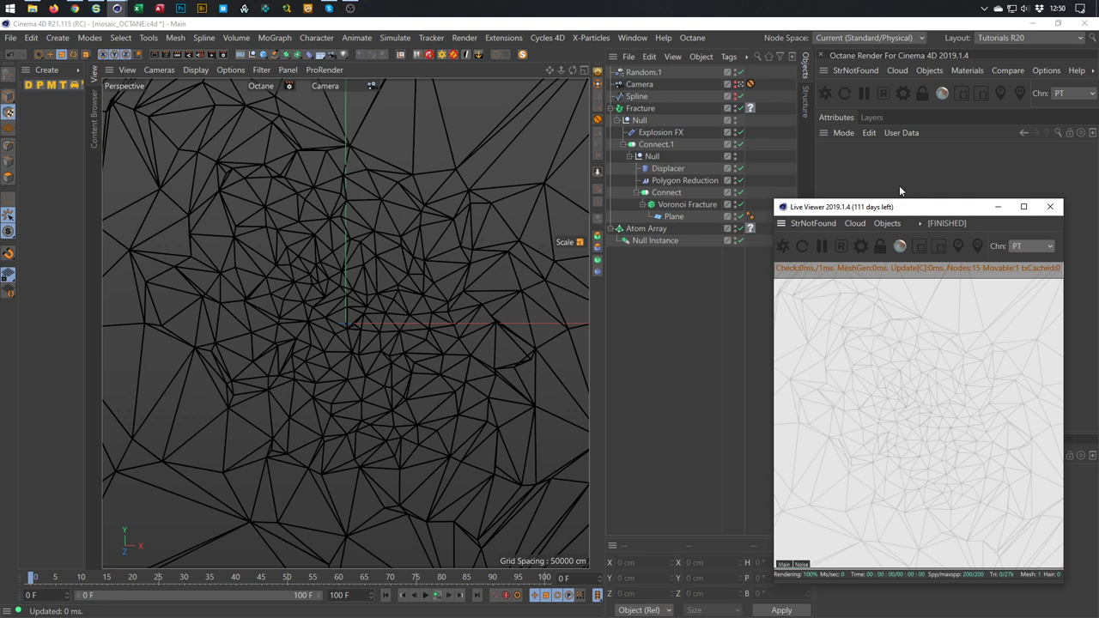
- Create an Octane Glossy material and wire a Mg Color Shader into its Diffuse in the Node Editor
left_click(967, 71)
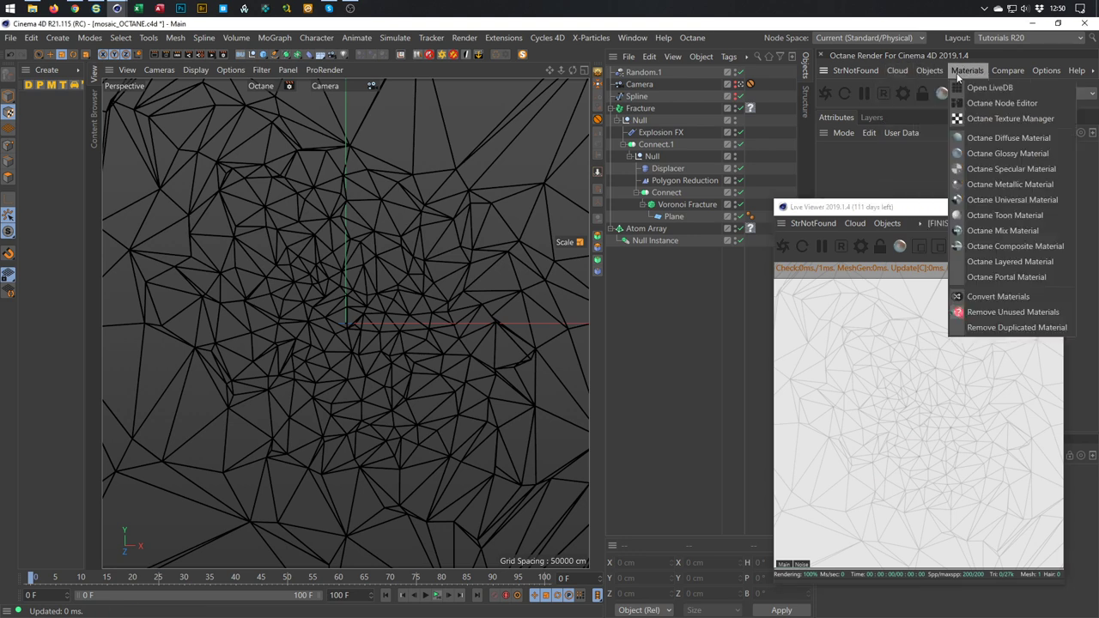
left_click(988, 153)
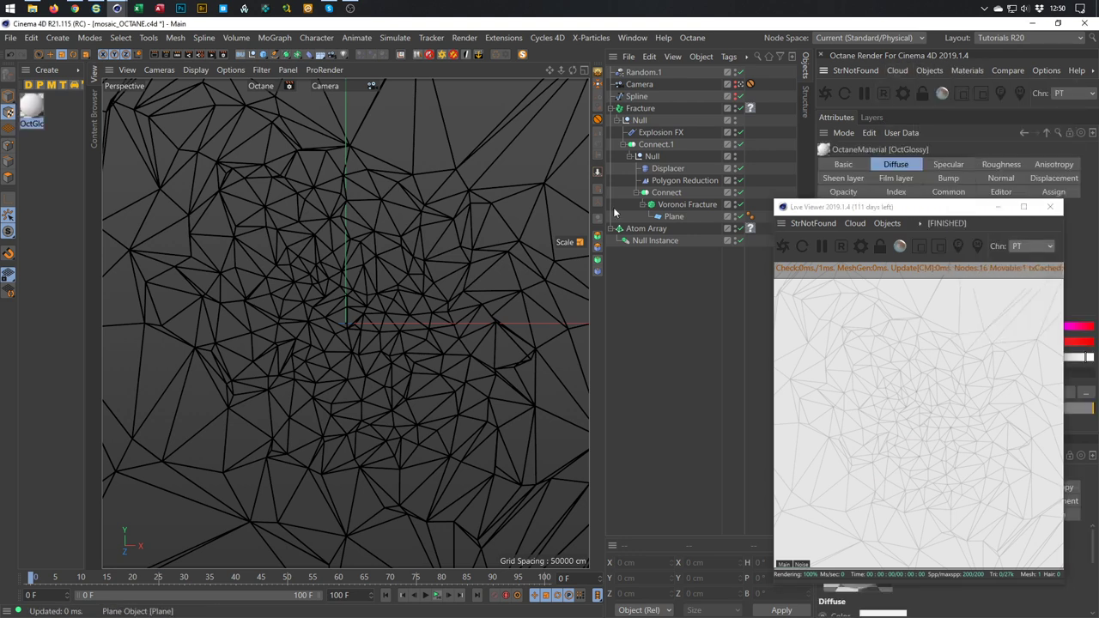
double_click(33, 108)
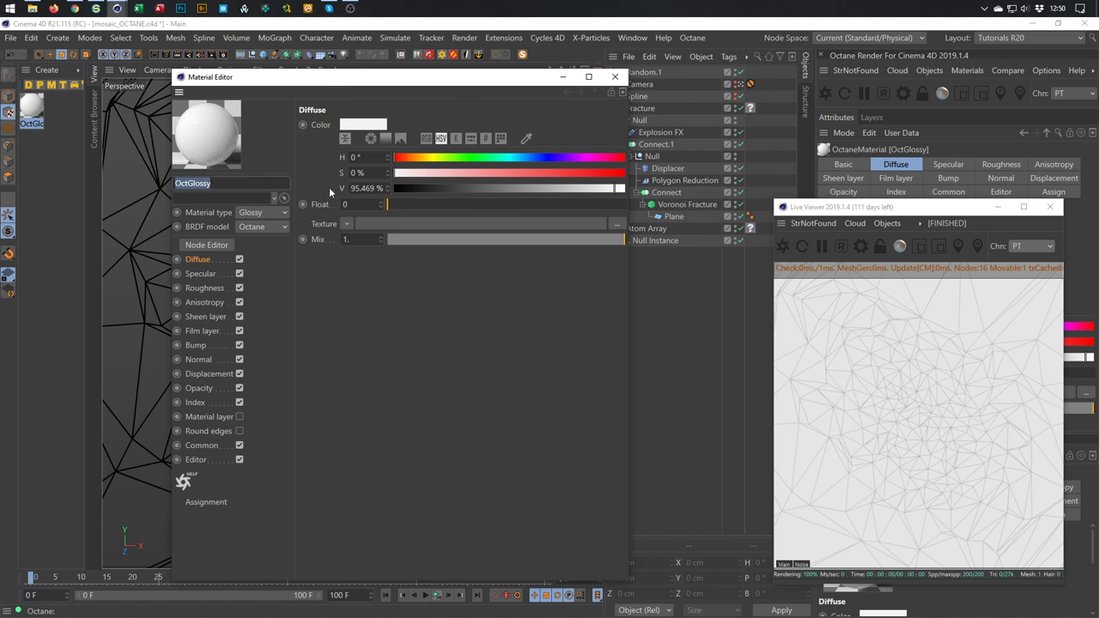
left_click(213, 249)
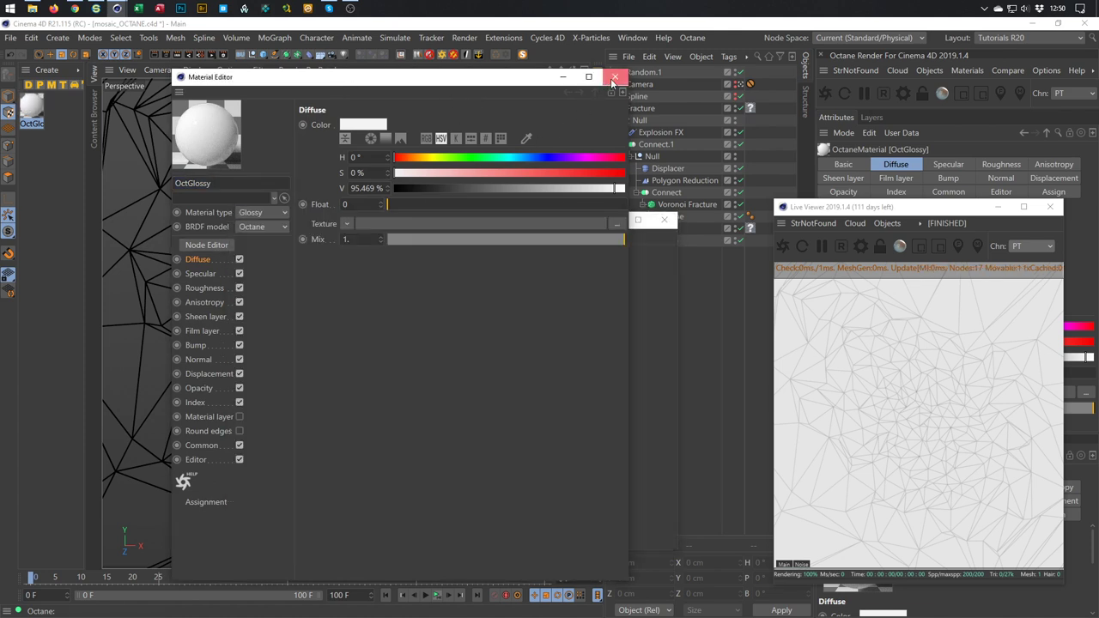
left_click_drag(372, 334, 483, 269)
left_click_drag(227, 212, 1, 50)
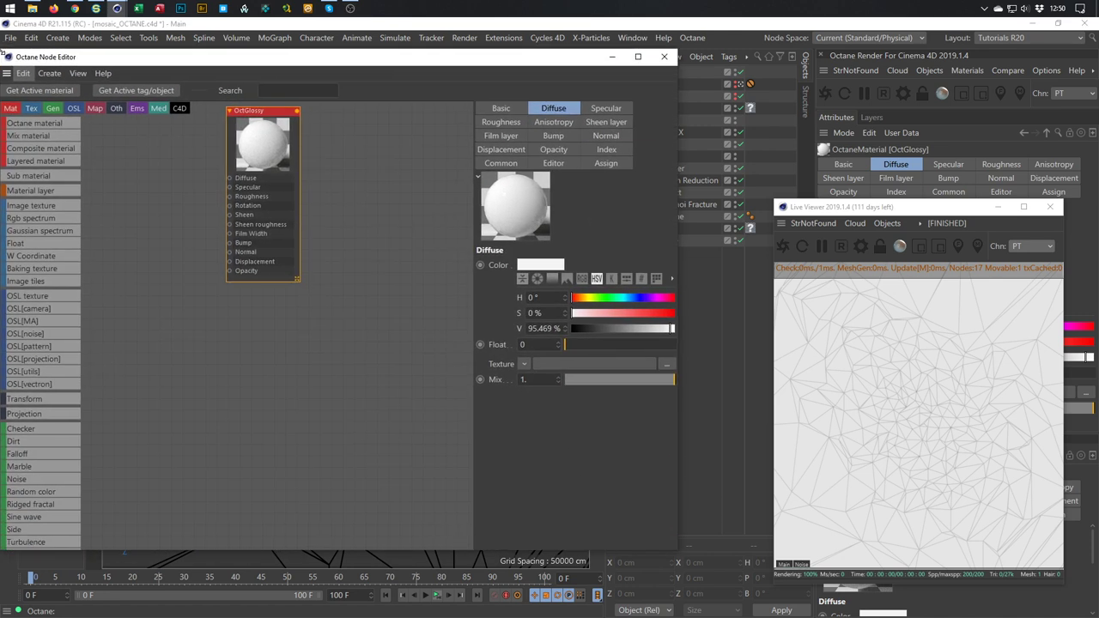
left_click_drag(287, 122, 419, 139)
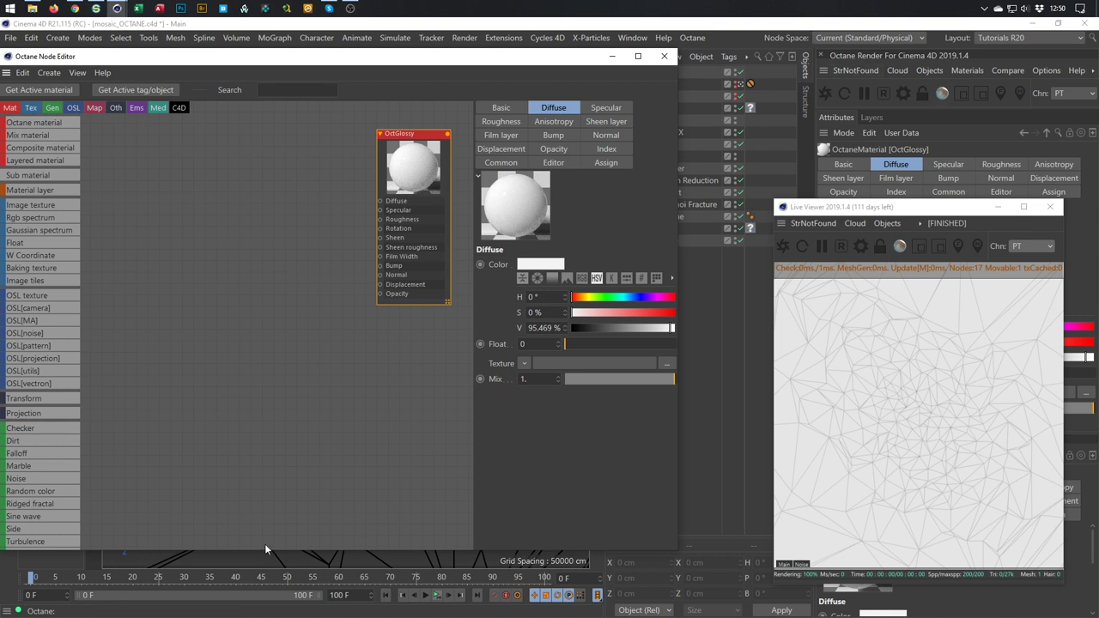
scroll(32, 493, "down", 10)
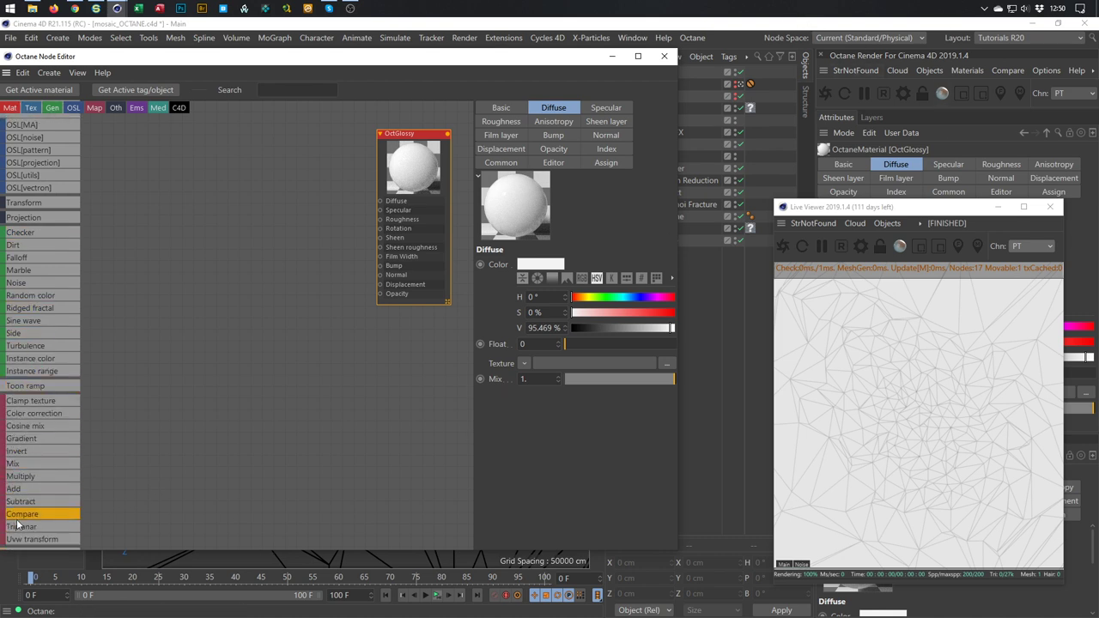
scroll(26, 516, "down", 1)
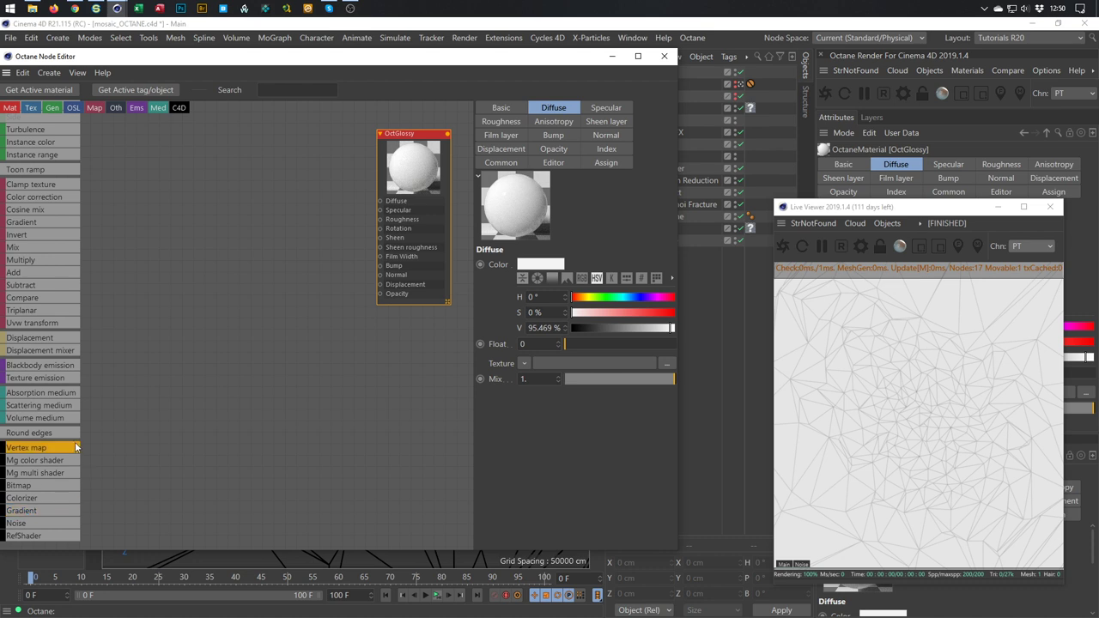
left_click_drag(34, 460, 379, 202)
- Apply the OctGlossy material to the Fracture object and restart the live render
left_click_drag(284, 67, 271, 263)
left_click_drag(38, 111, 750, 110)
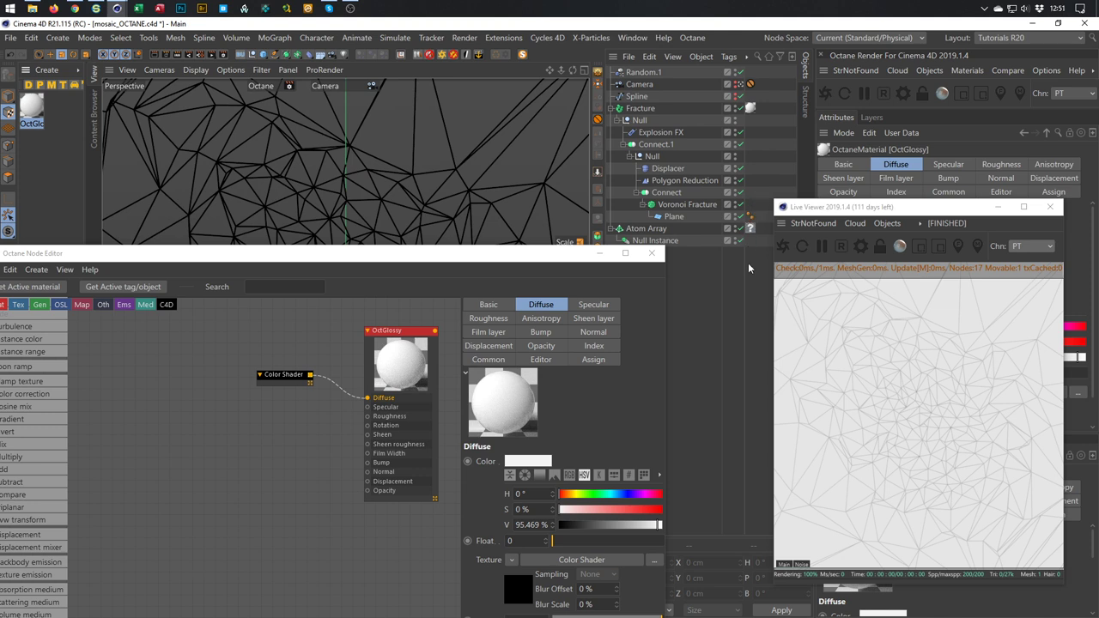
left_click(782, 248)
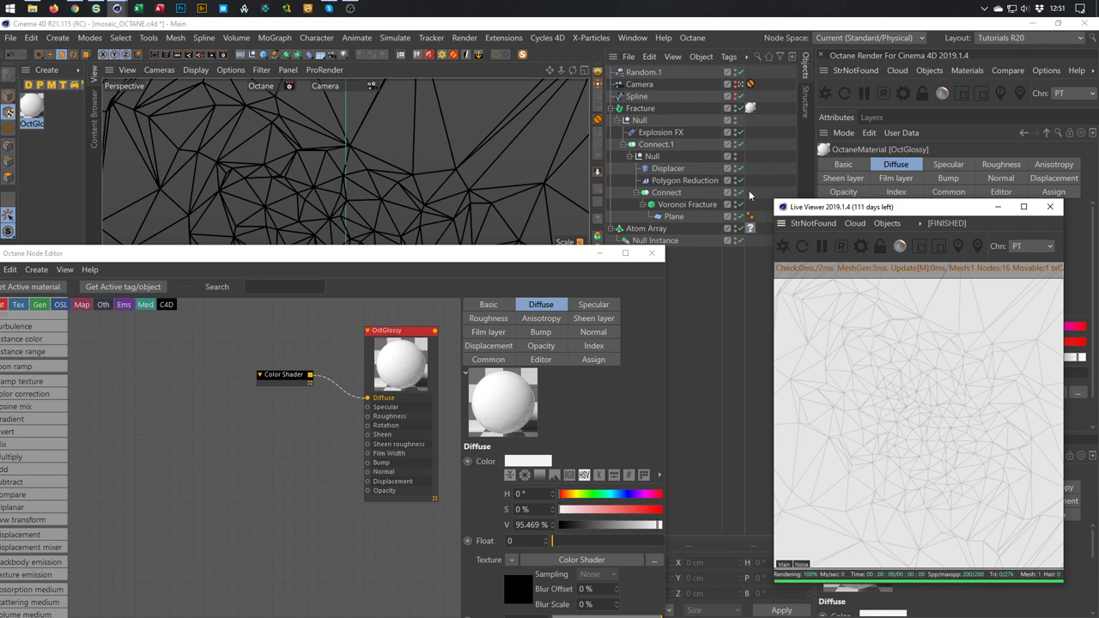
left_click_drag(539, 262, 565, 255)
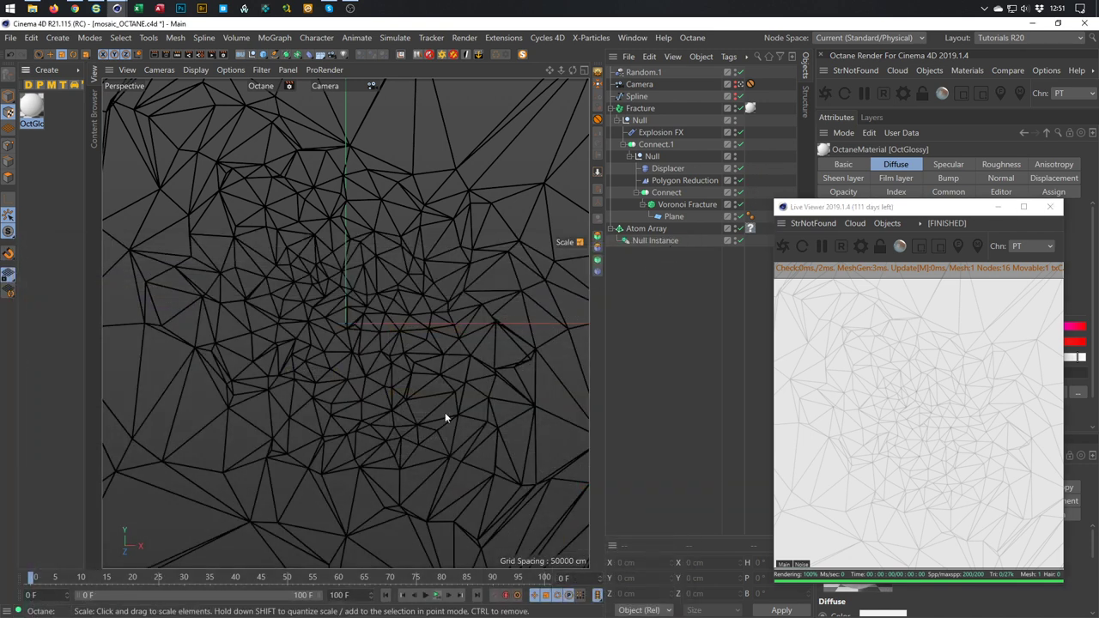
- Orbit through the default camera, return to the scene Camera, and open OctGlossy's Material Editor
left_click(740, 84)
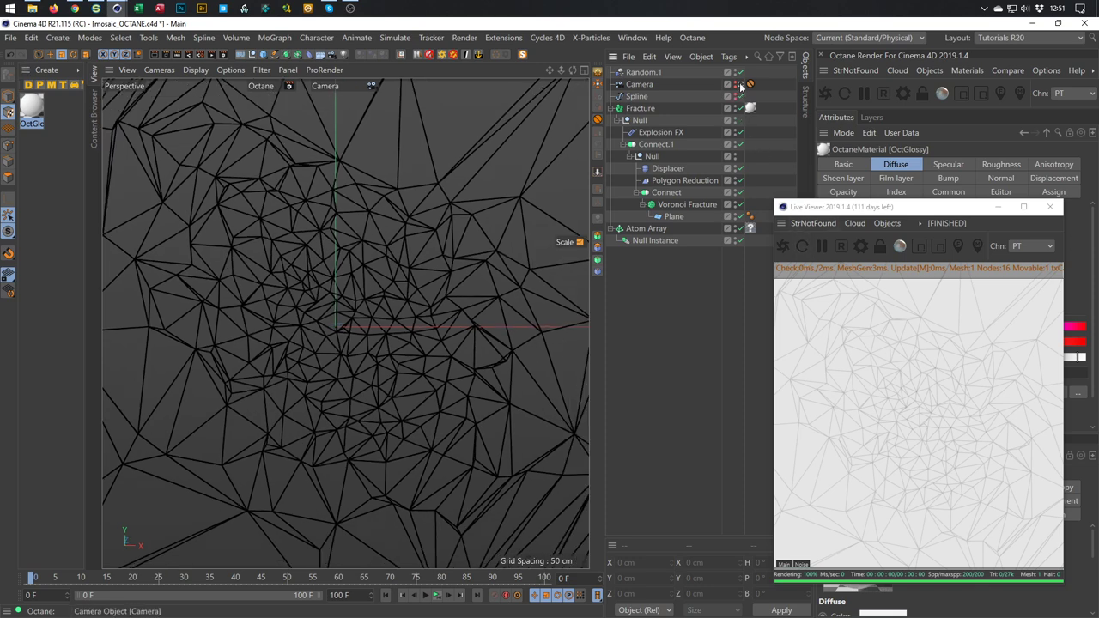
mouse_move(294, 313)
left_mouse_down("alt")
mouse_move(488, 300)
mouse_move(289, 322)
left_mouse_up("alt")
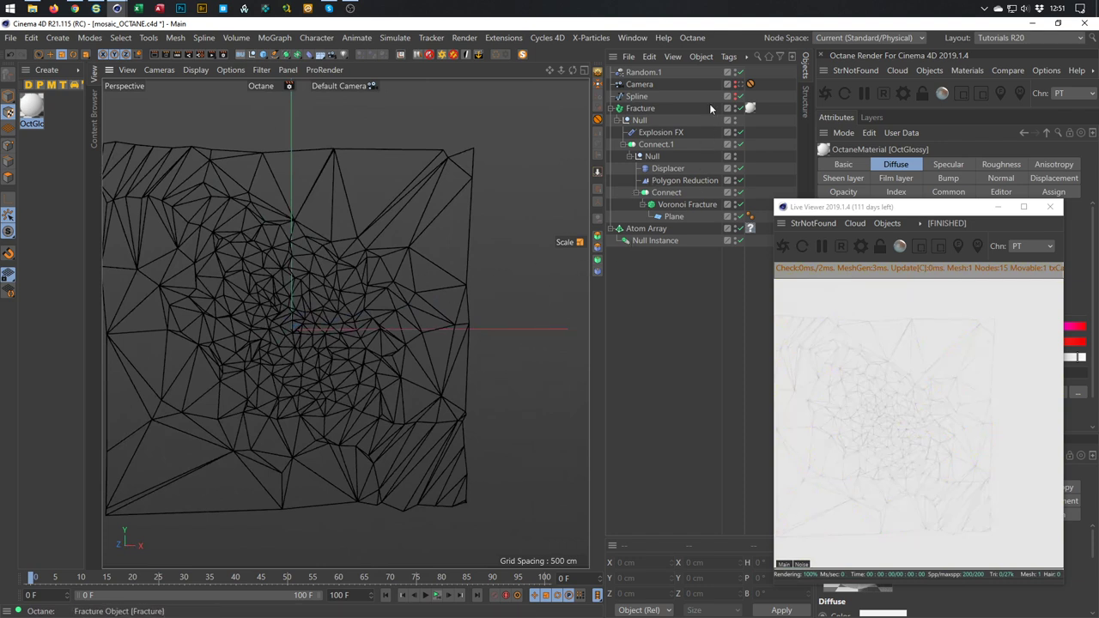
left_click(739, 85)
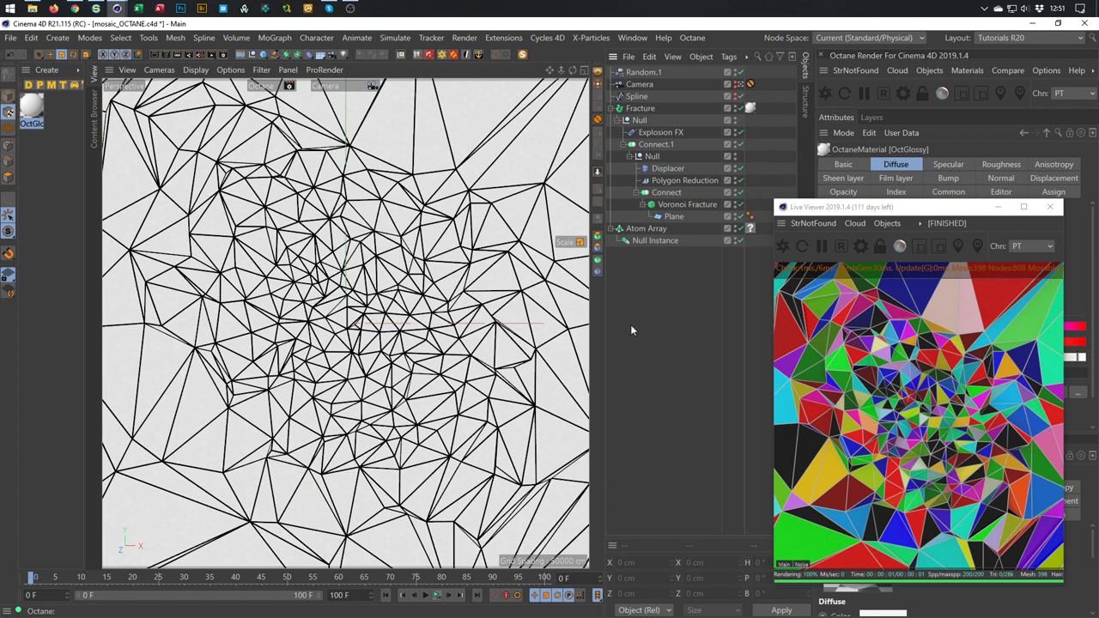
left_click_drag(912, 211, 869, 221)
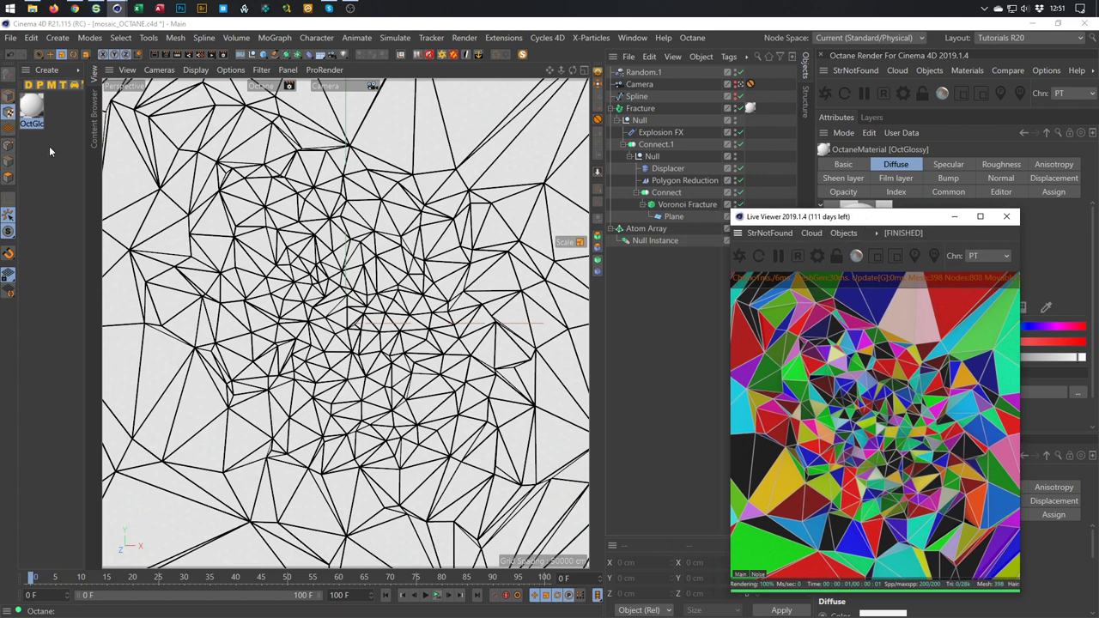
double_click(32, 108)
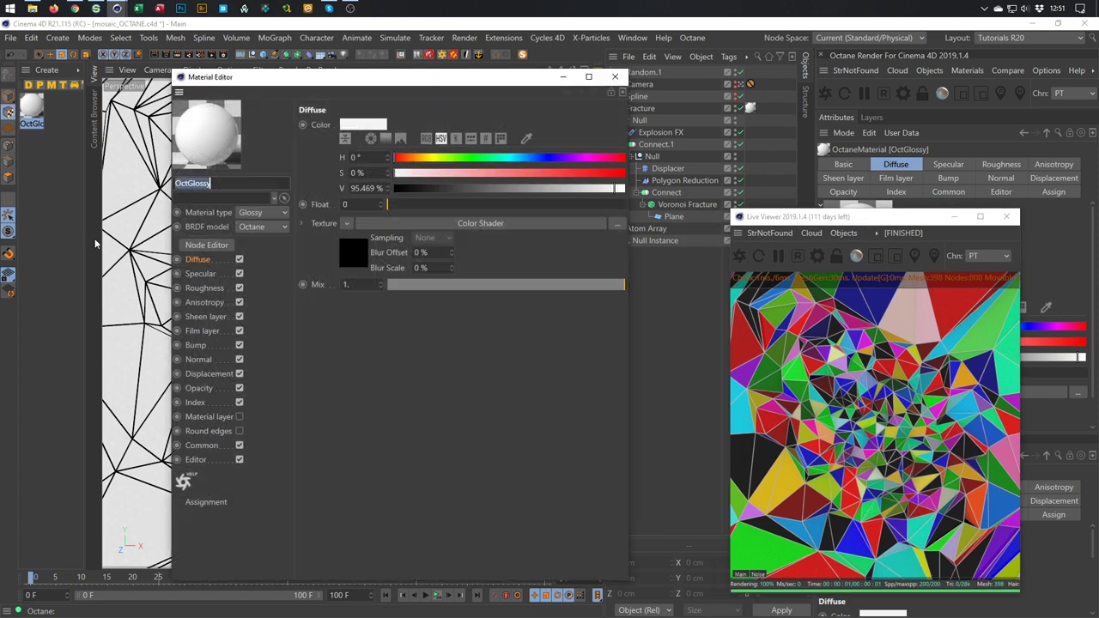
- Bring up the OctGlossy node graph and move the Color Shader node left
left_click(211, 244)
left_click(614, 77)
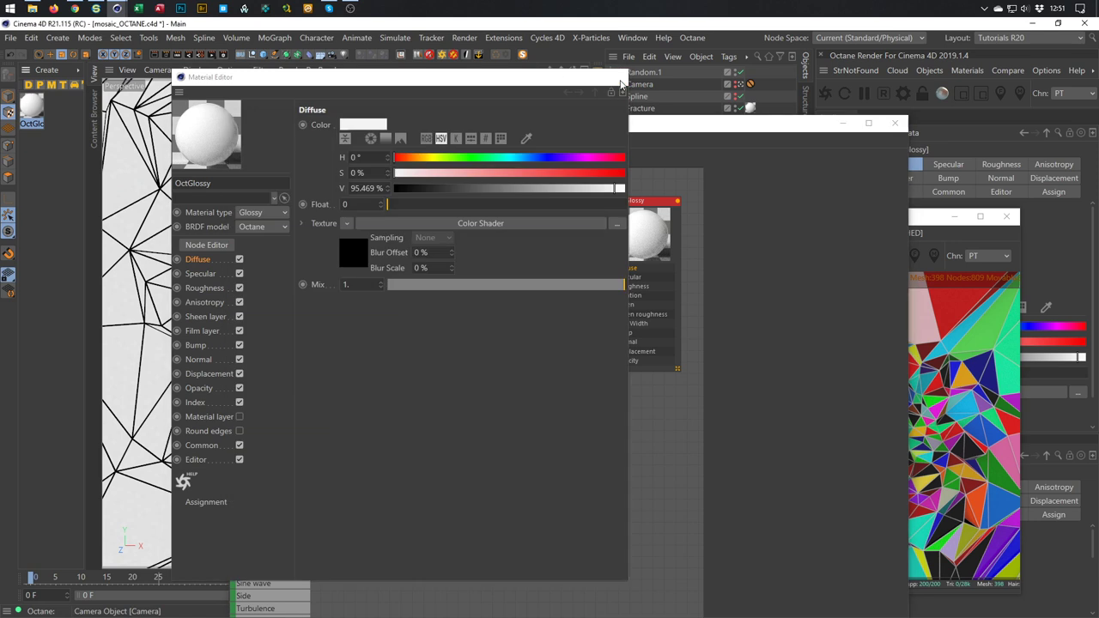
left_click(615, 77)
left_click_drag(623, 125, 414, 96)
left_click_drag(309, 217, 208, 213)
scroll(67, 500, "down", 4)
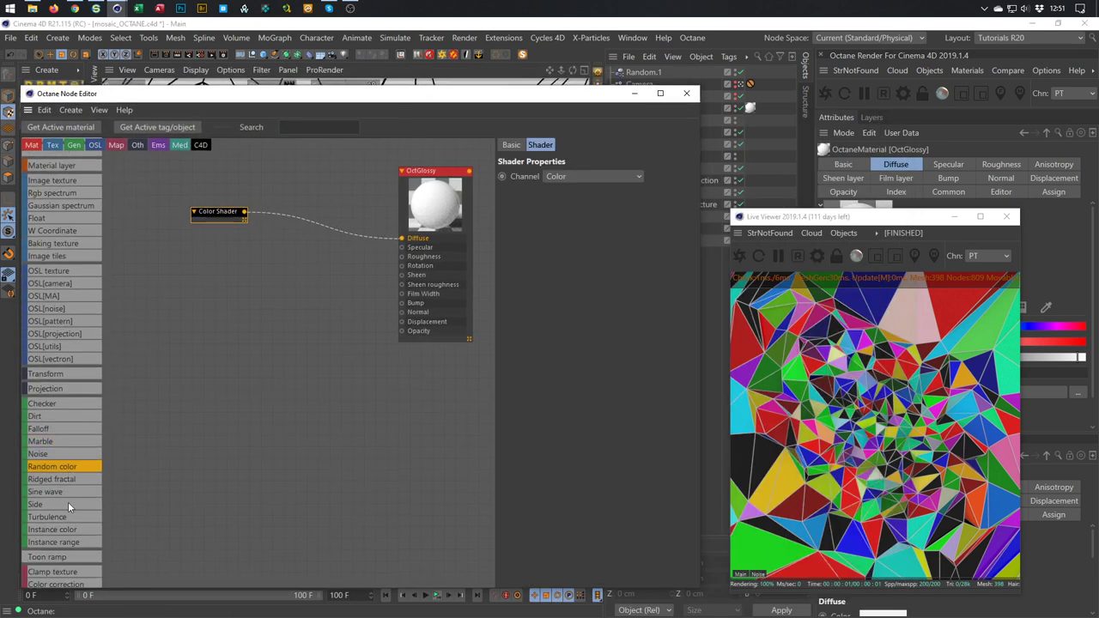
scroll(58, 503, "down", 10)
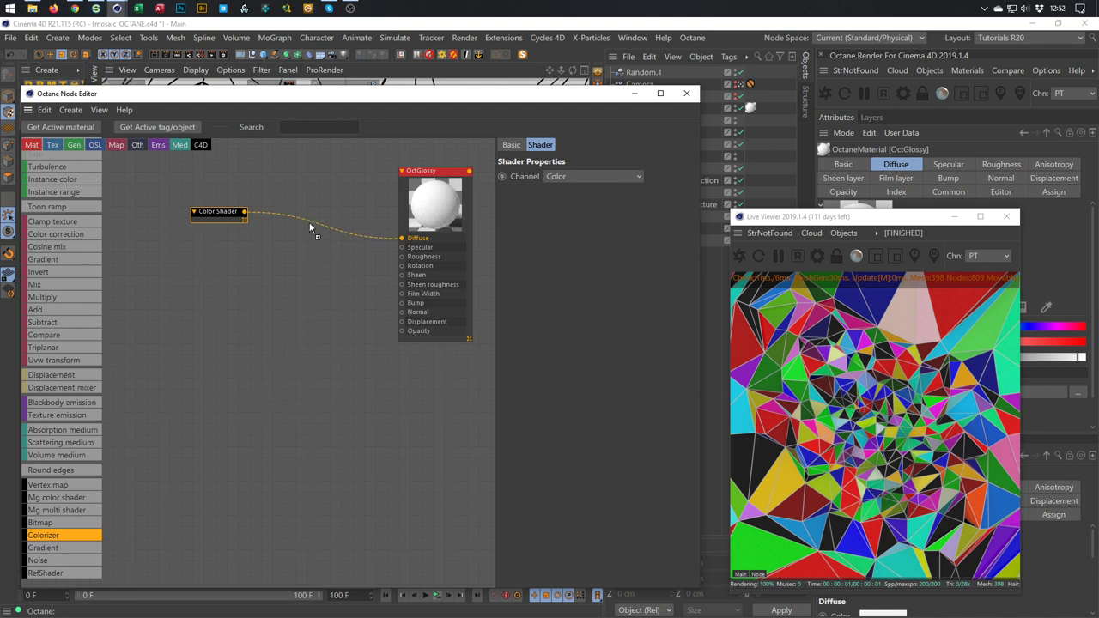
- Insert a Colorizer before Diffuse with a MoGraph Color Shader as its Texture
left_click_drag(311, 220, 311, 223)
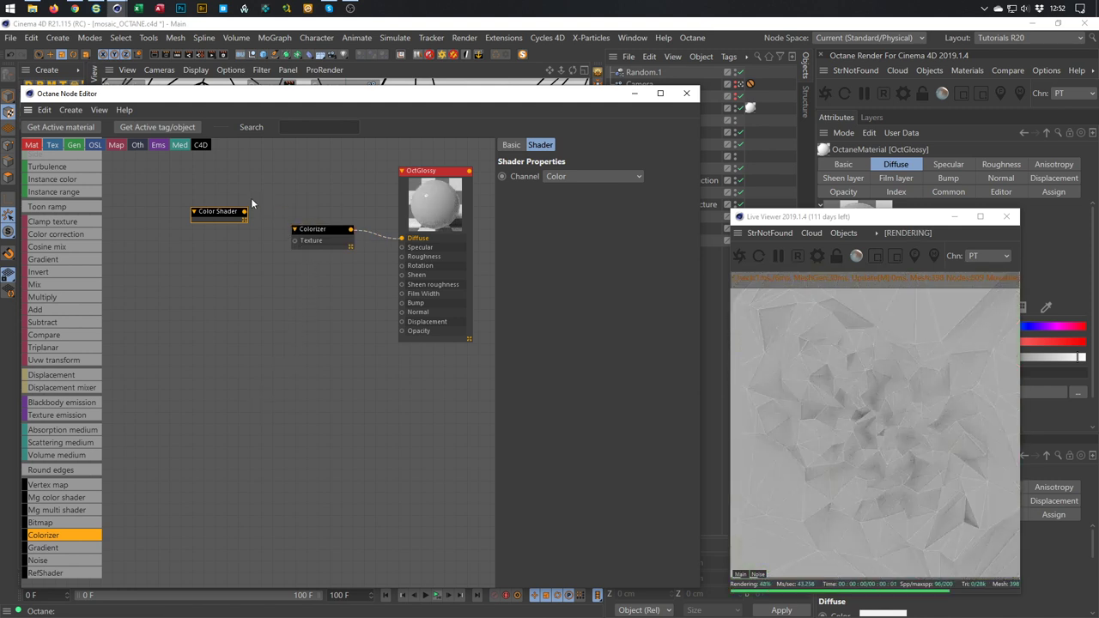
left_click_drag(246, 214, 292, 248)
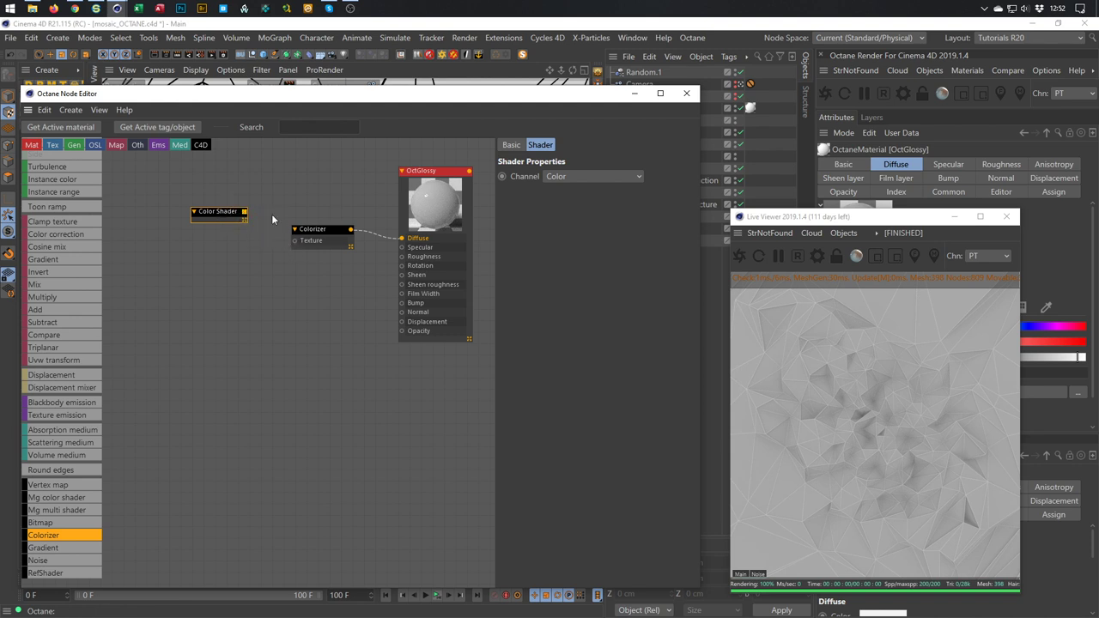
key("Delete")
left_click(317, 242)
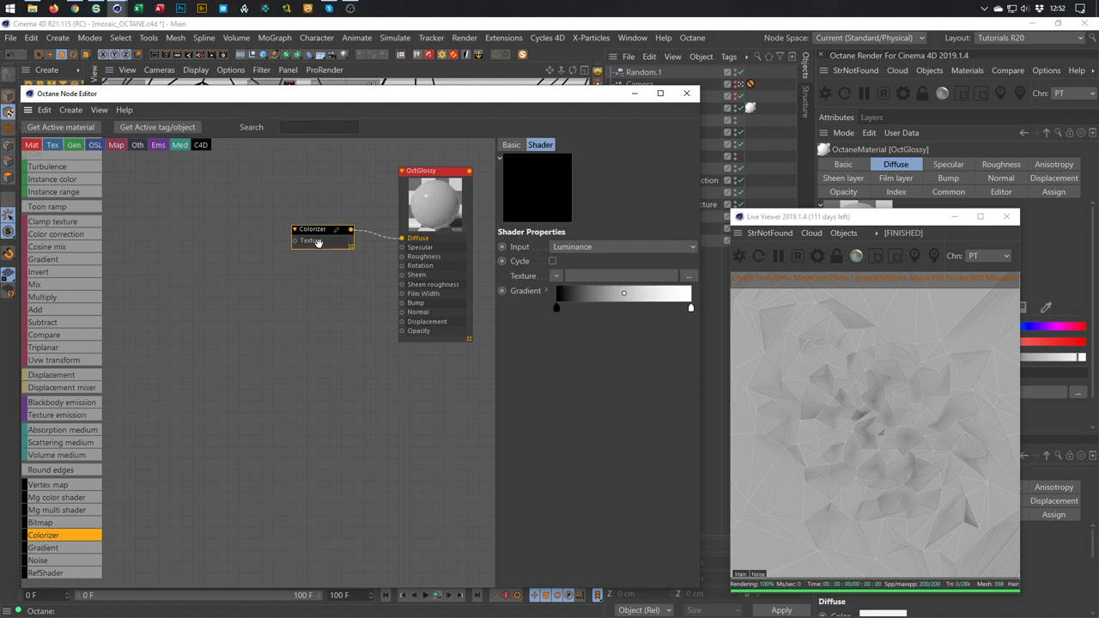
left_click(555, 275)
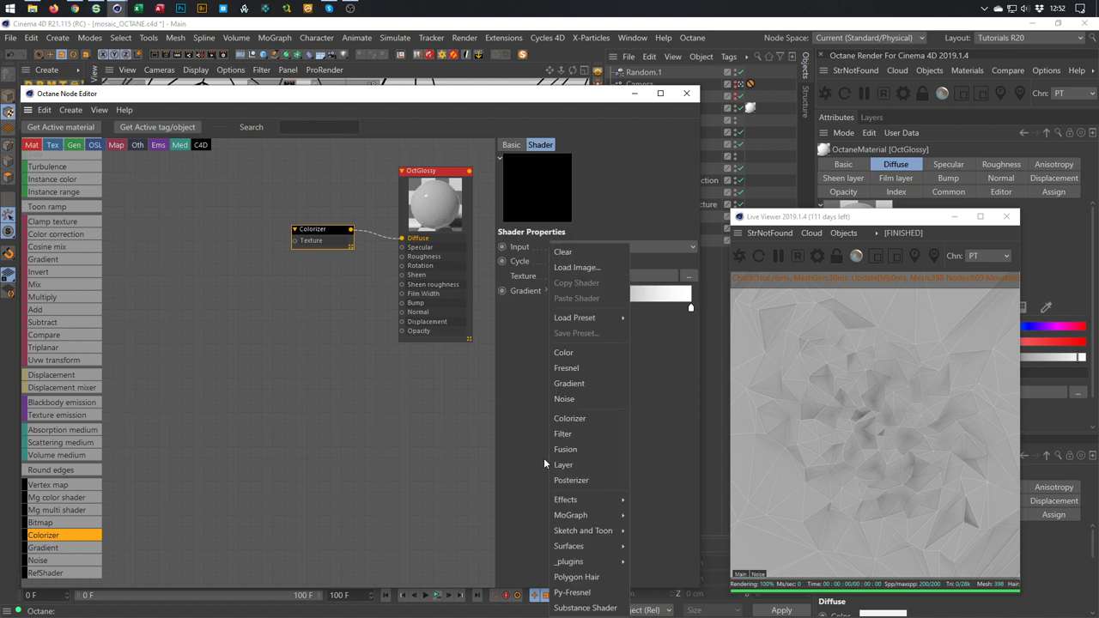
mouse_move(594, 516)
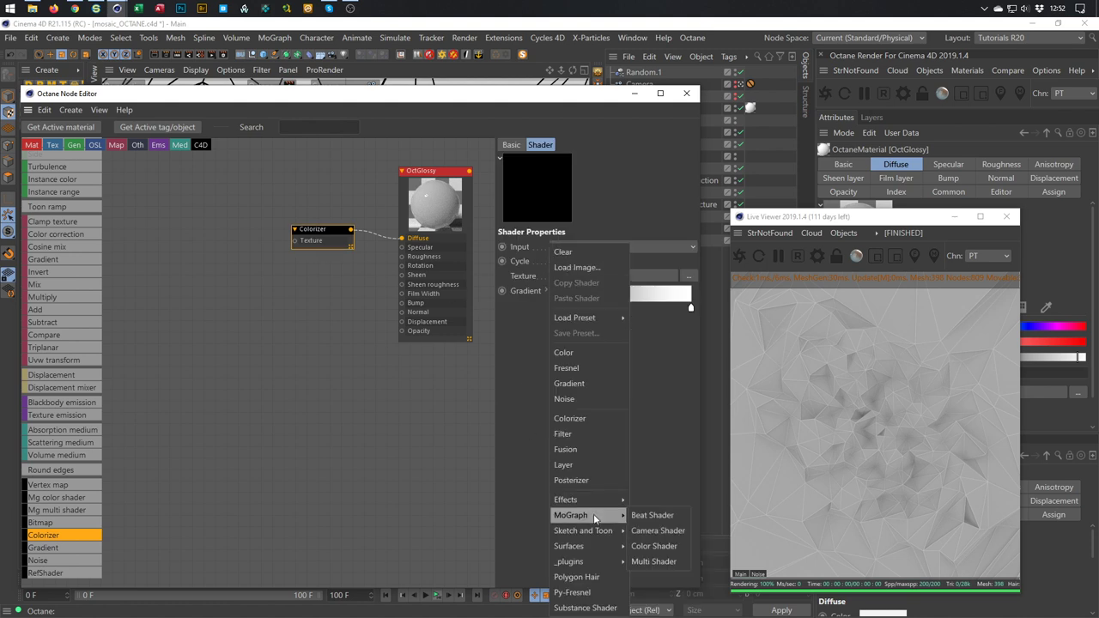
left_click(669, 548)
left_click_drag(325, 173, 214, 241)
- Load the stepped green Scheme 8 gradient preset into the Colorizer
left_click(308, 235)
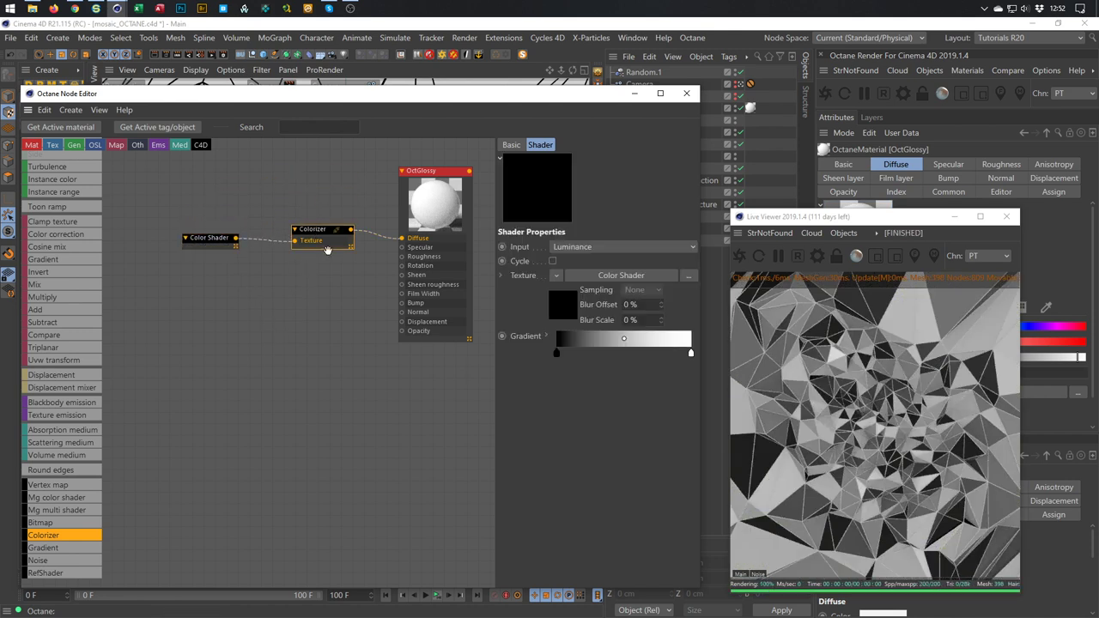
left_click(547, 336)
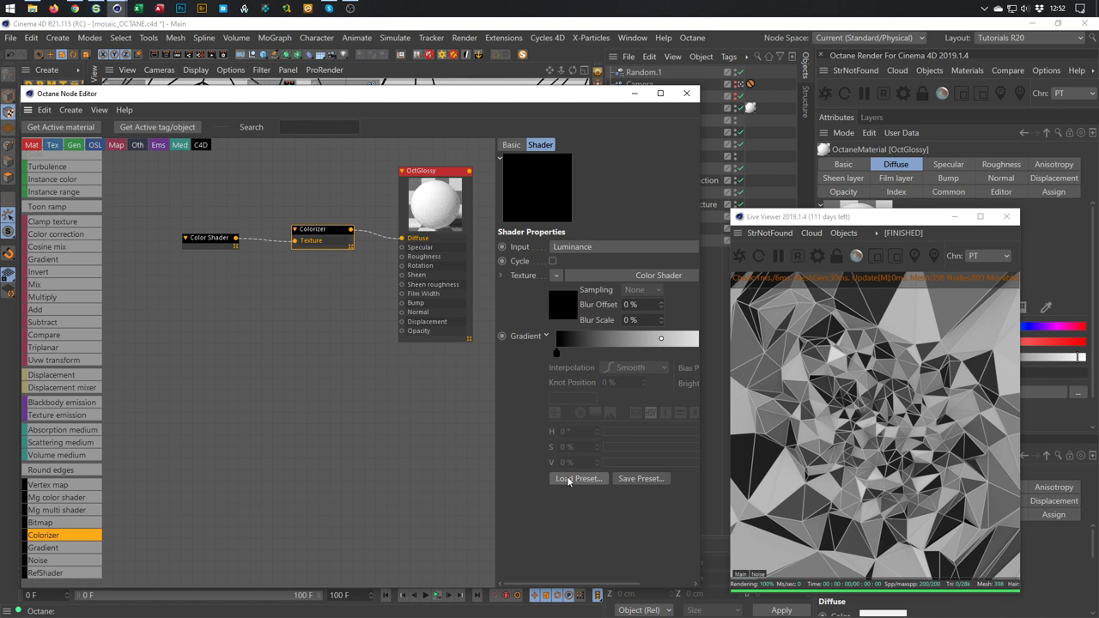
left_click(567, 478)
scroll(510, 436, "down", 3)
left_click(475, 436)
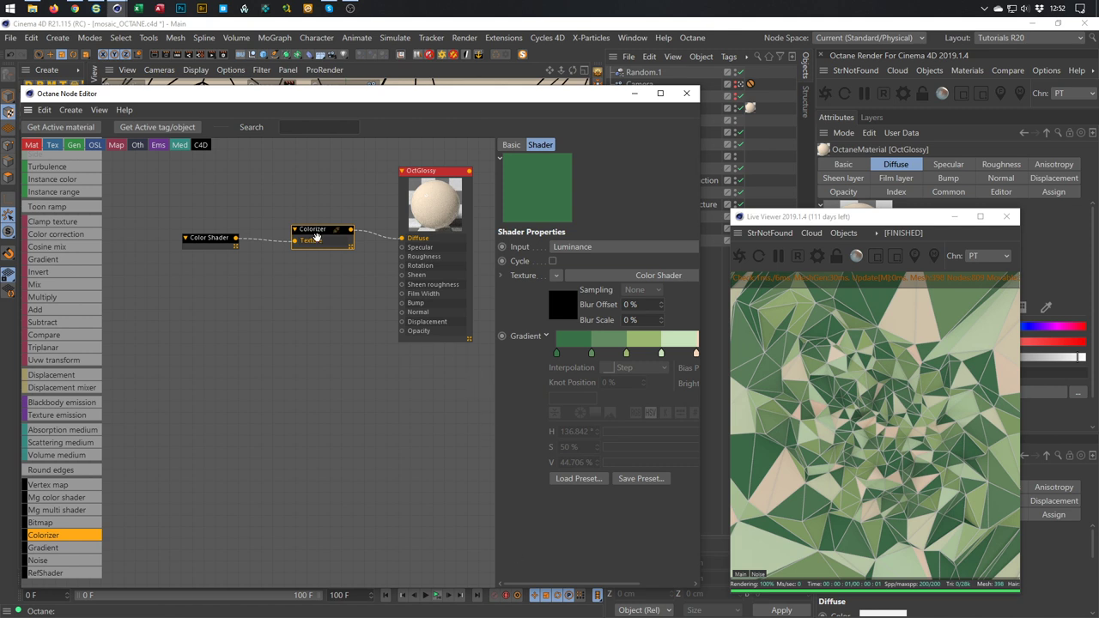
left_click_drag(369, 96, 374, 243)
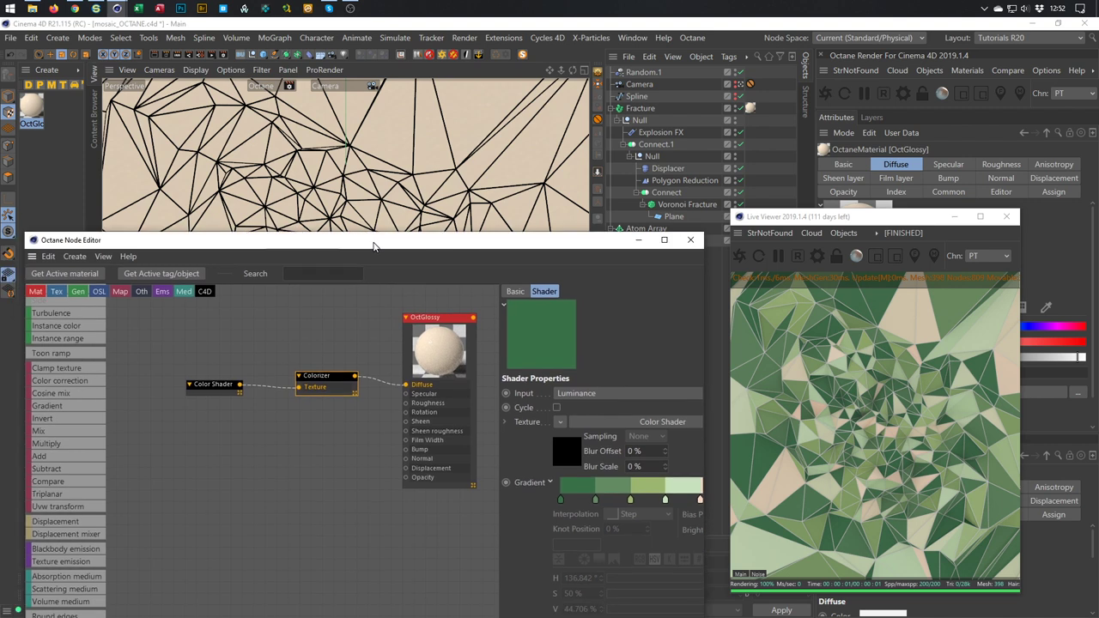
- Create a new Octane glossy material with a 9% diffuse value and roughness about 0.068
left_click(967, 70)
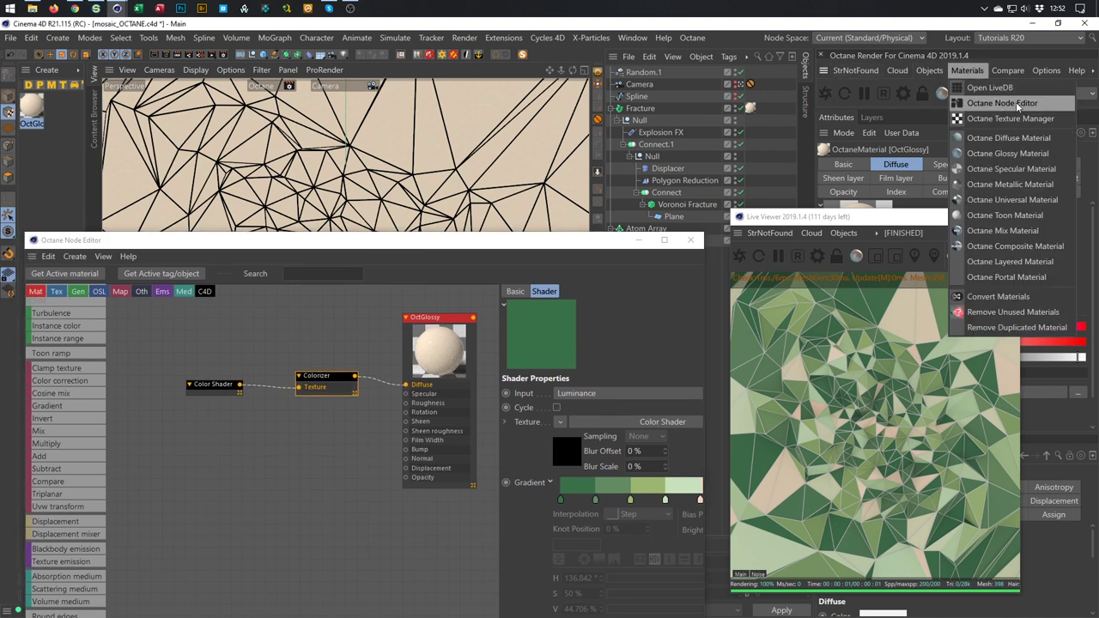
left_click(1006, 154)
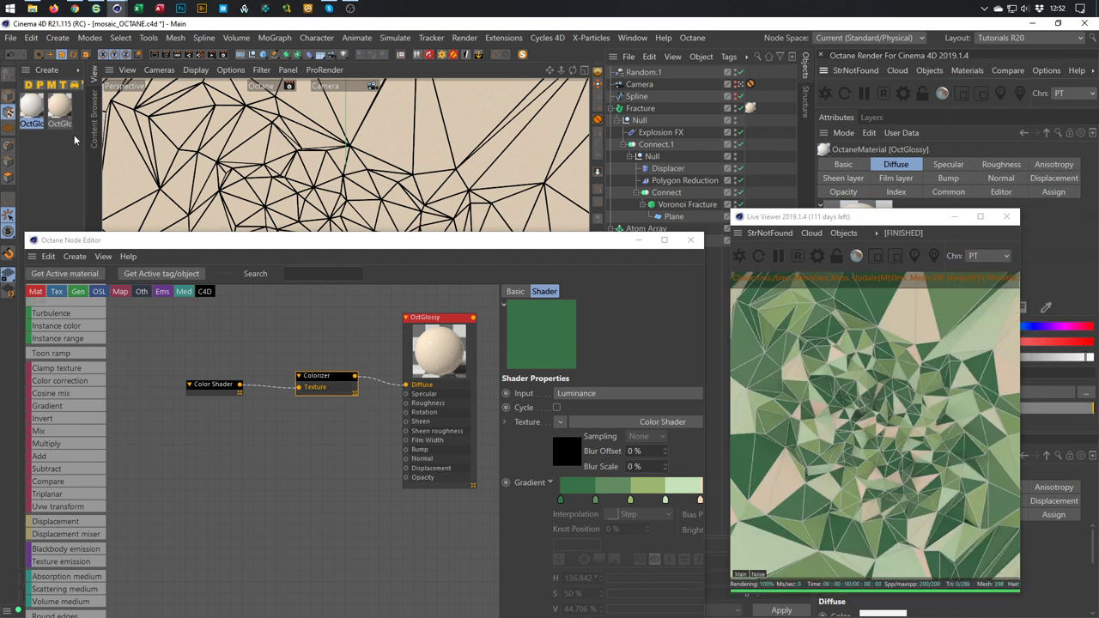
left_click(31, 107)
left_click_drag(180, 368, 356, 313)
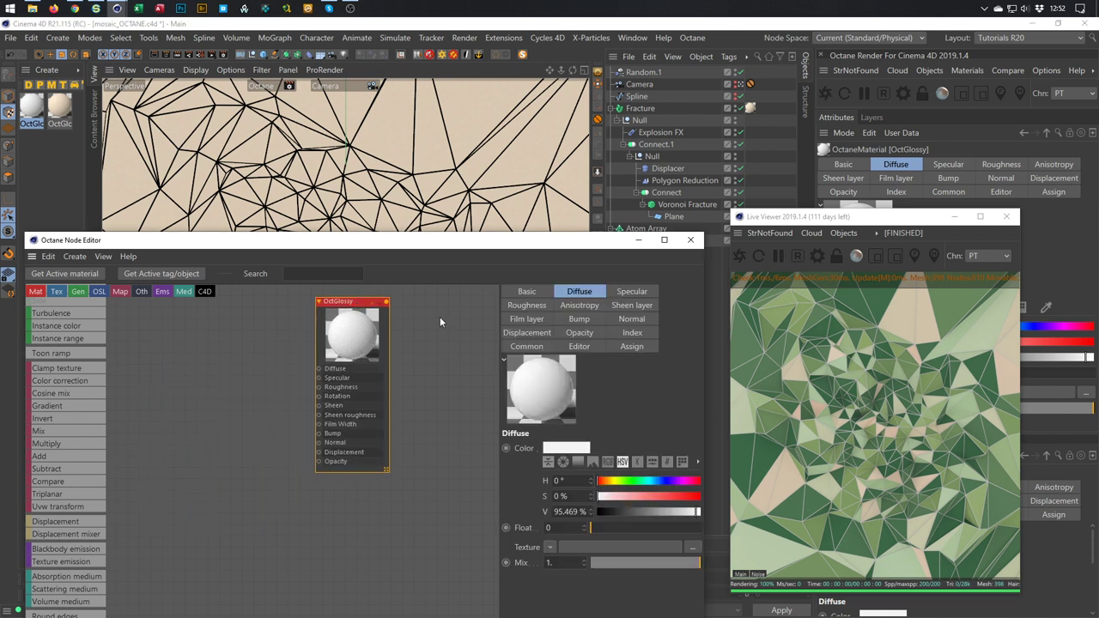
left_click(611, 513)
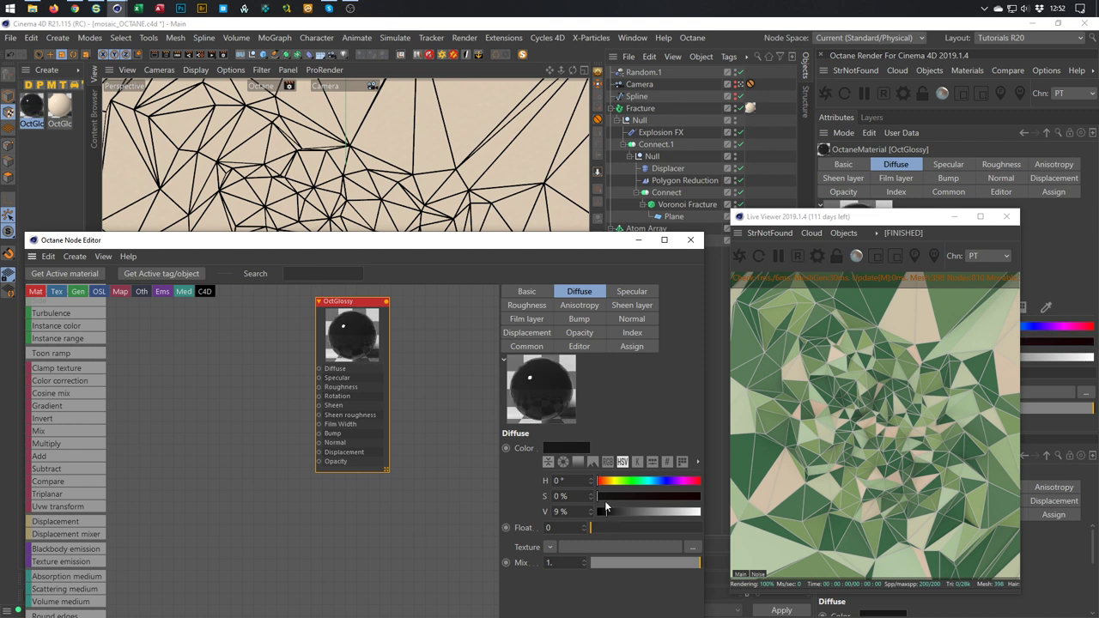
left_click(526, 306)
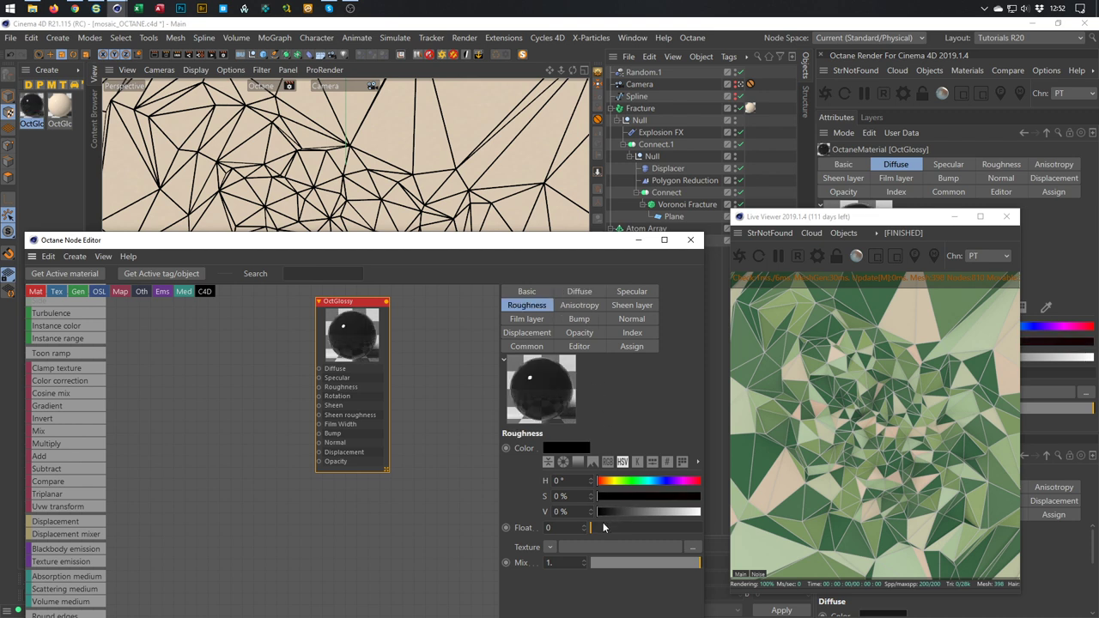
left_click(593, 528)
left_click(698, 238)
- Assign the new glossy material to the Atom Array and delete its empty material tag
left_click_drag(32, 110, 614, 204)
left_click_drag(693, 195, 660, 228)
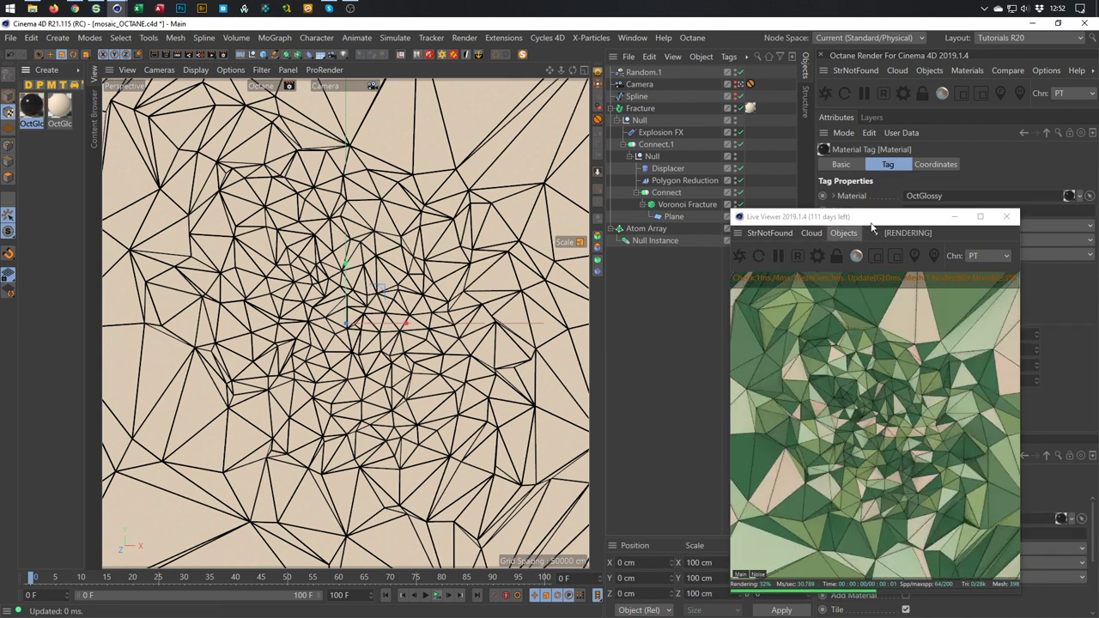
left_click(750, 230)
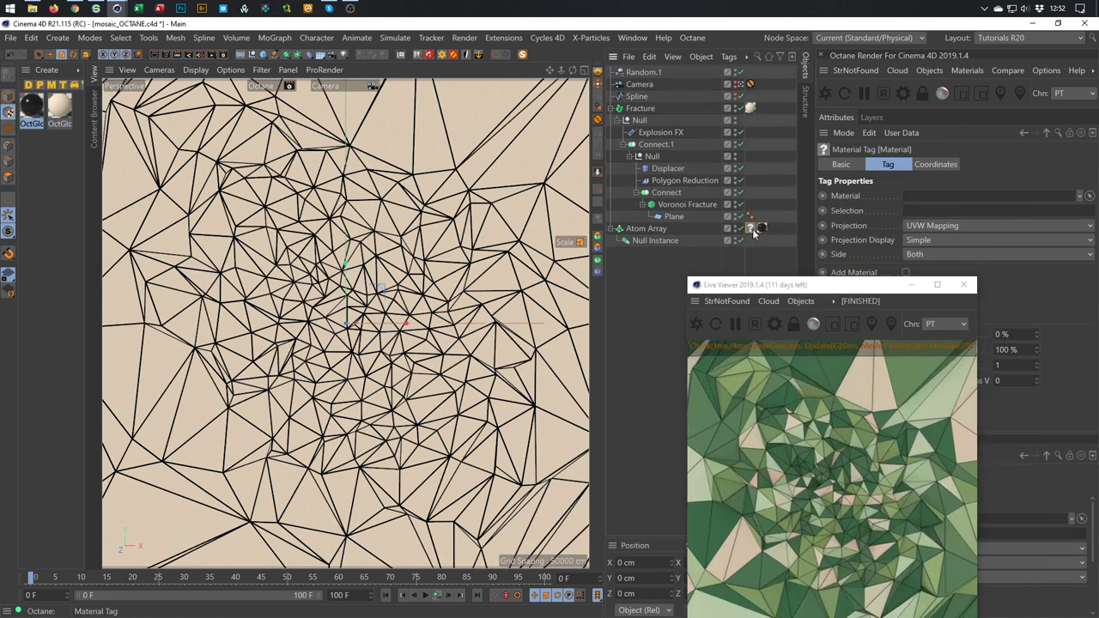
key("Delete")
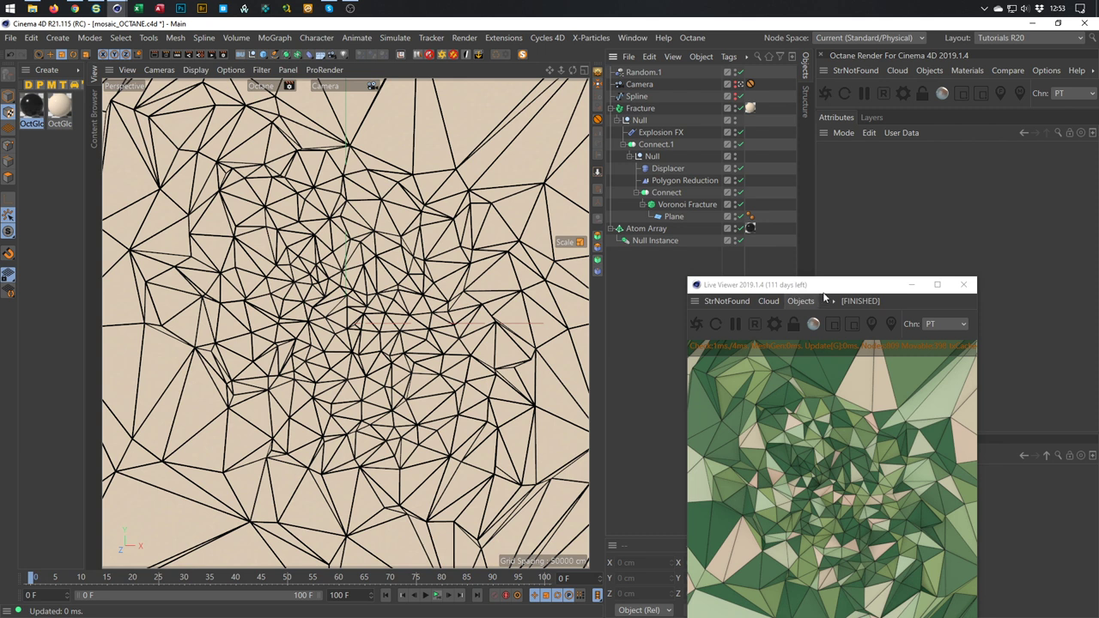
left_click_drag(827, 289, 740, 215)
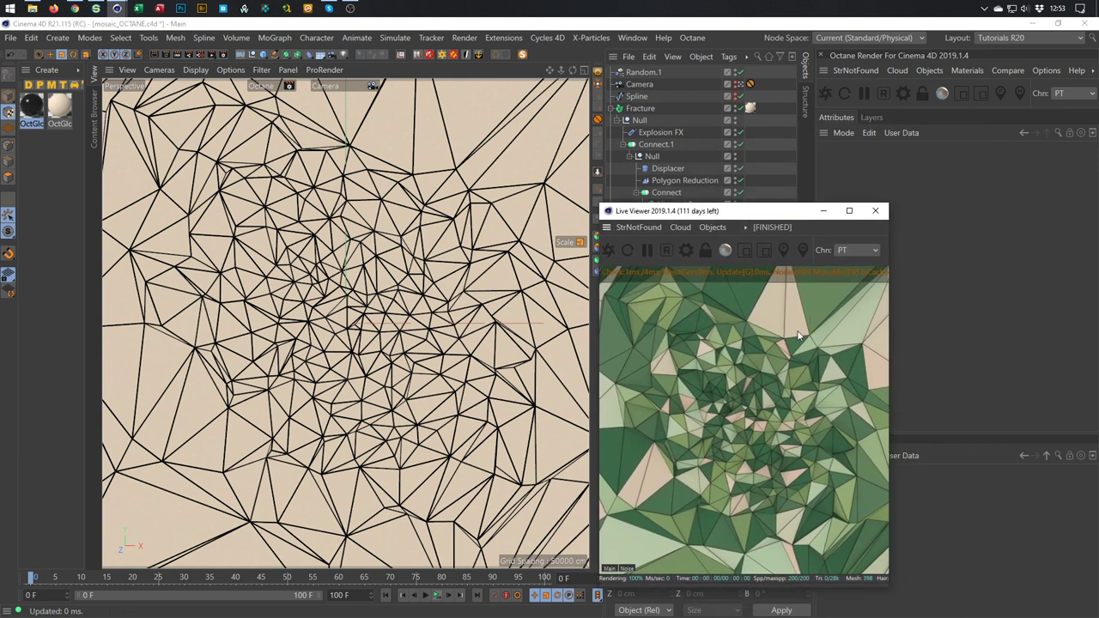
- Add an Octane Rig Pro lighting rig to the scene and show its settings
left_click(457, 90)
key("ctrl+v")
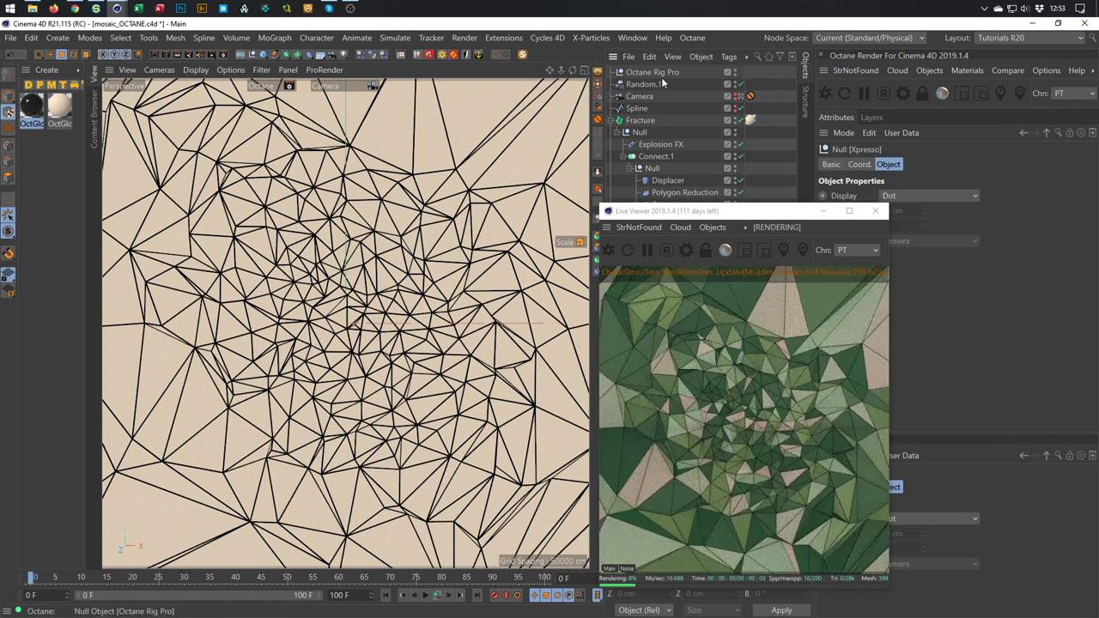
left_click(657, 73)
left_click_drag(754, 215, 636, 250)
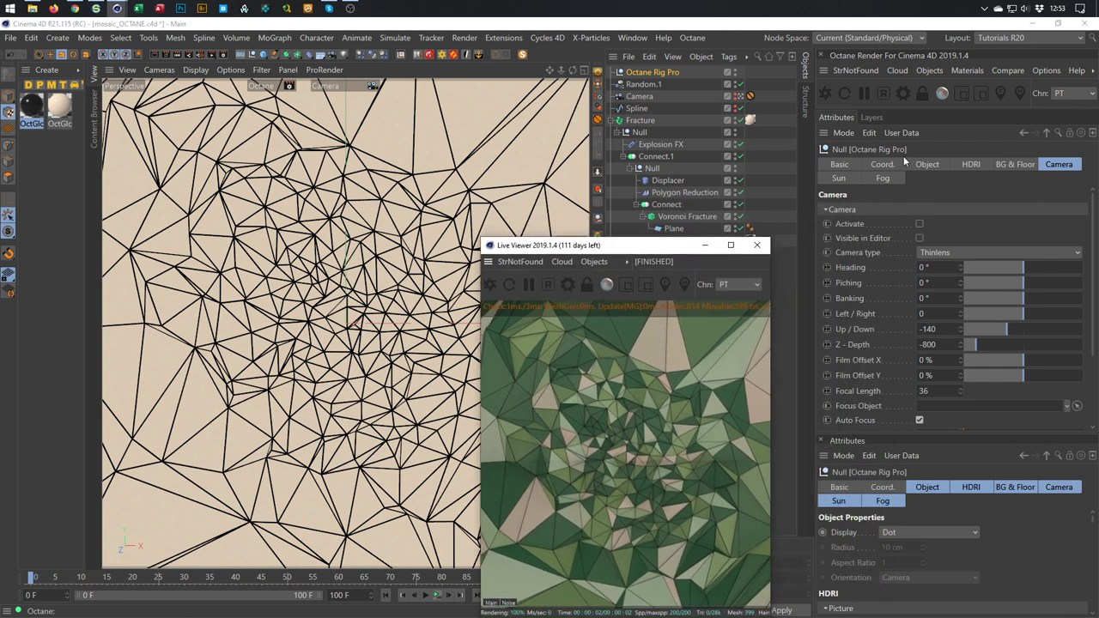
- Turn off the rig's shadow catcher and rotate its HDRI to 89° on X
left_click(995, 164)
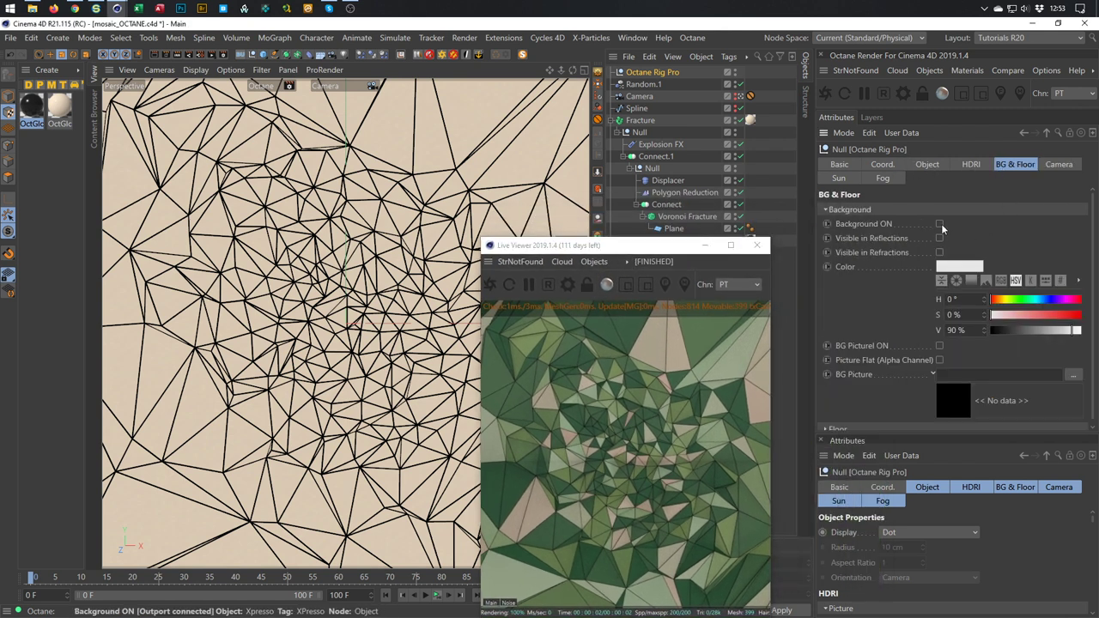
left_click(893, 427)
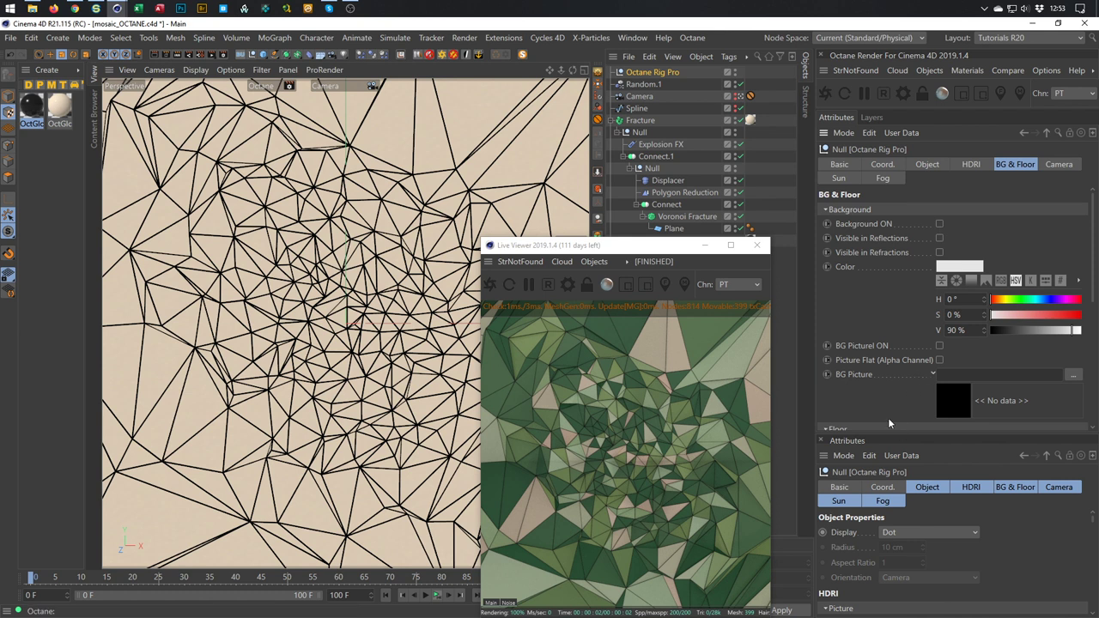
scroll(880, 410, "down", 5)
left_click(927, 251)
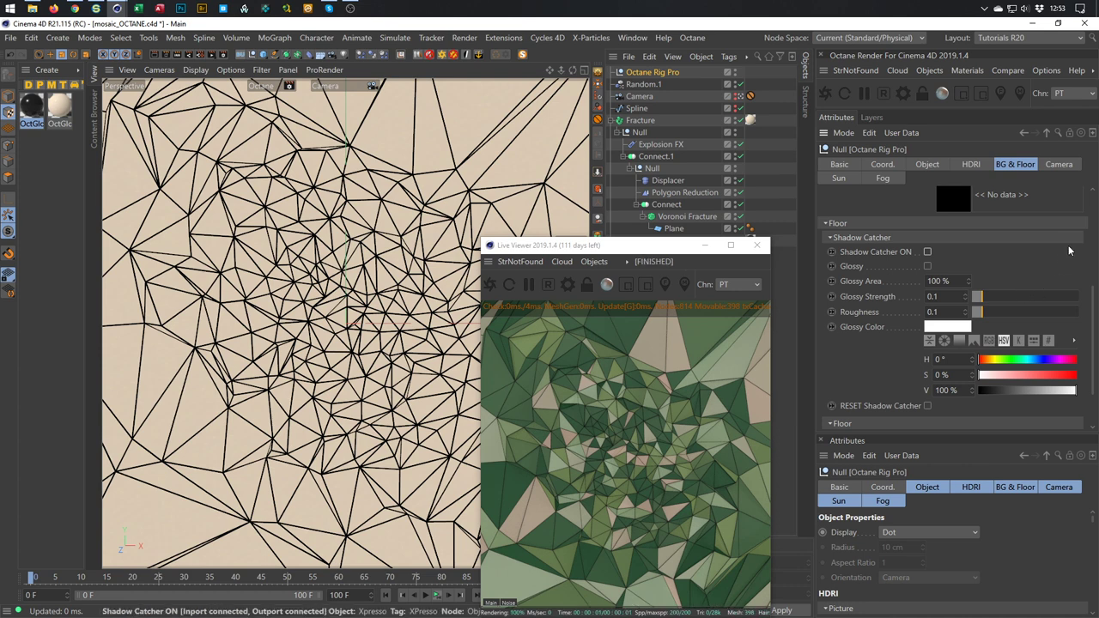
left_click(971, 164)
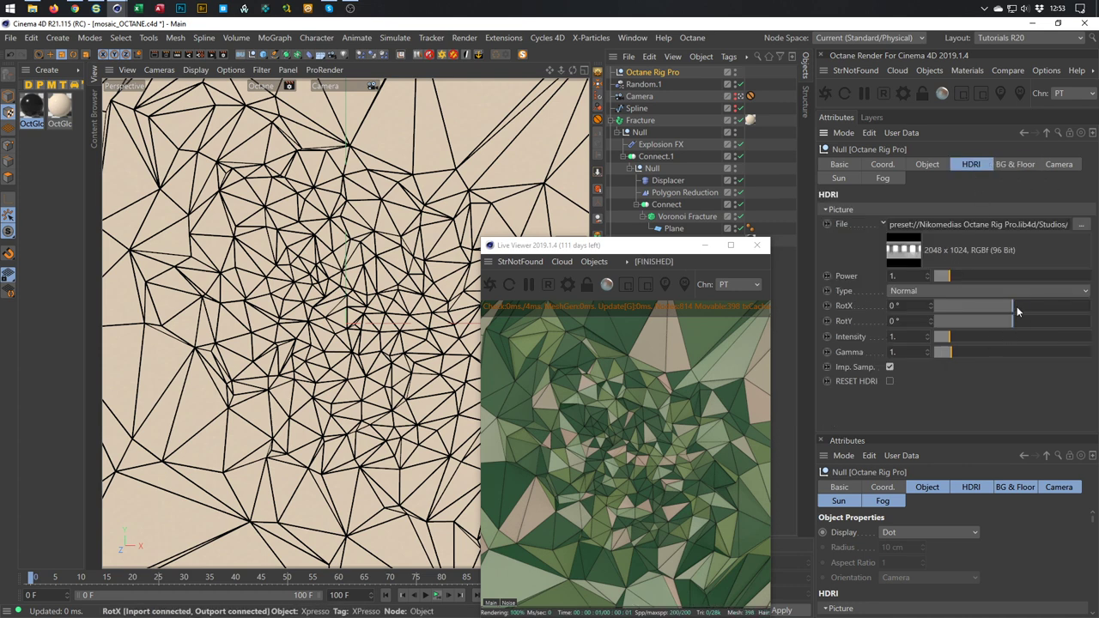
left_click_drag(1016, 308, 1049, 328)
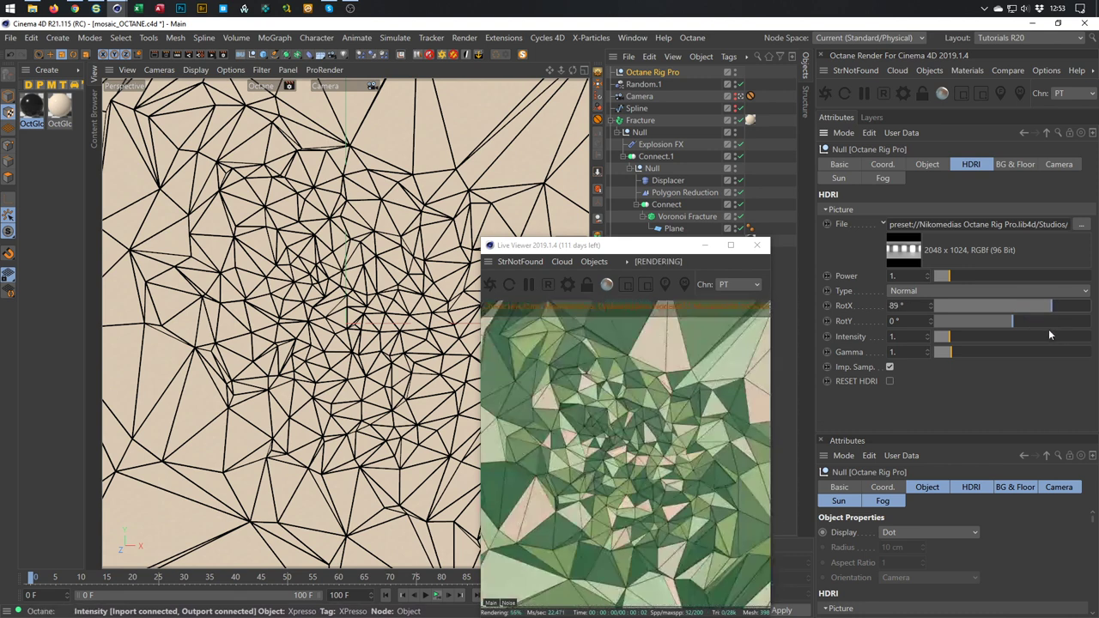
- Use 10-Shiodome_Stairs_3k.hdr from the Content Browser as the rig's HDRI environment
key("shift+F8")
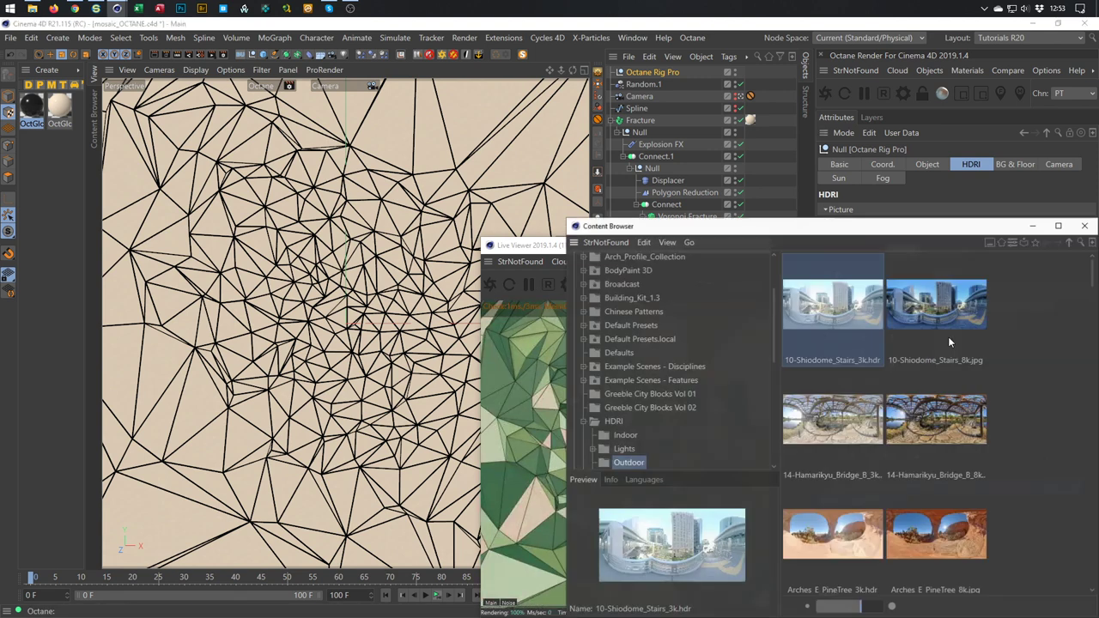
left_click_drag(912, 232, 412, 102)
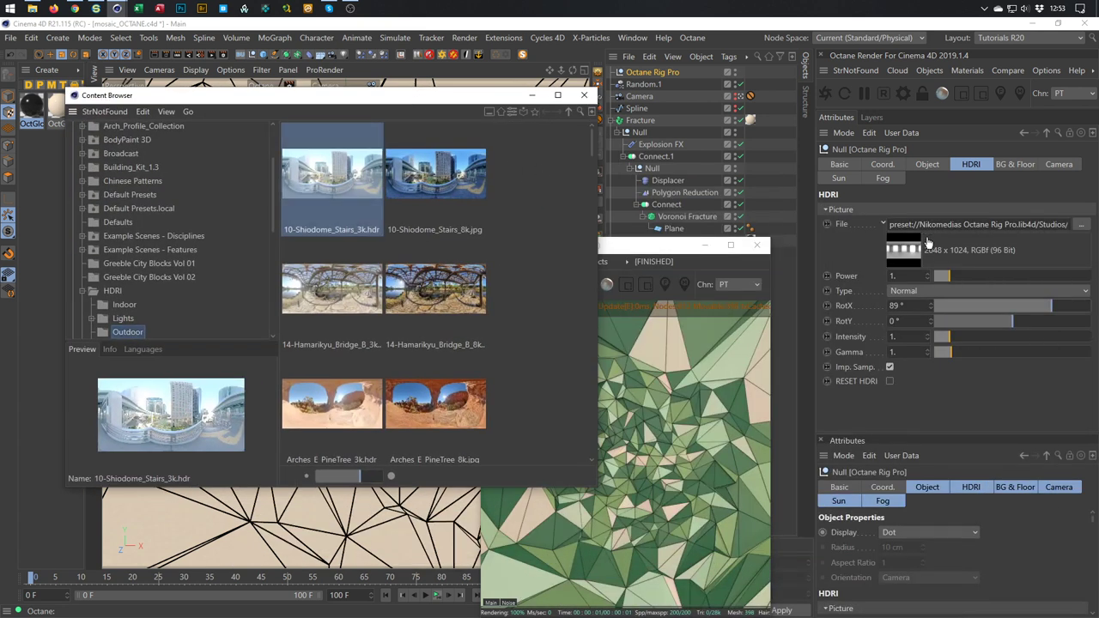
left_click_drag(968, 228, 968, 226)
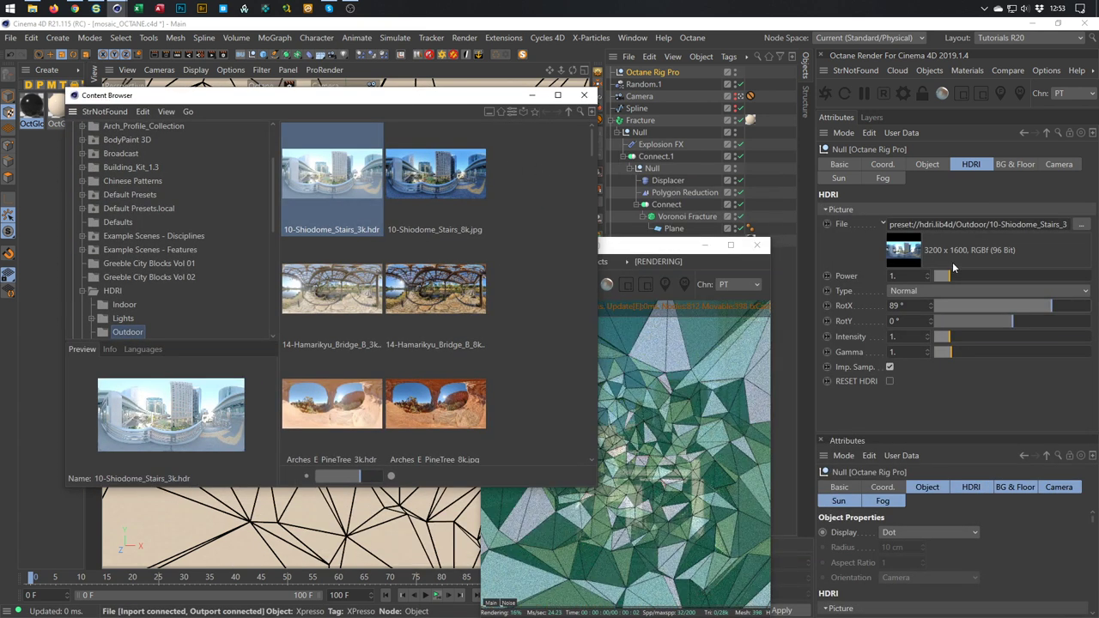
left_click(584, 95)
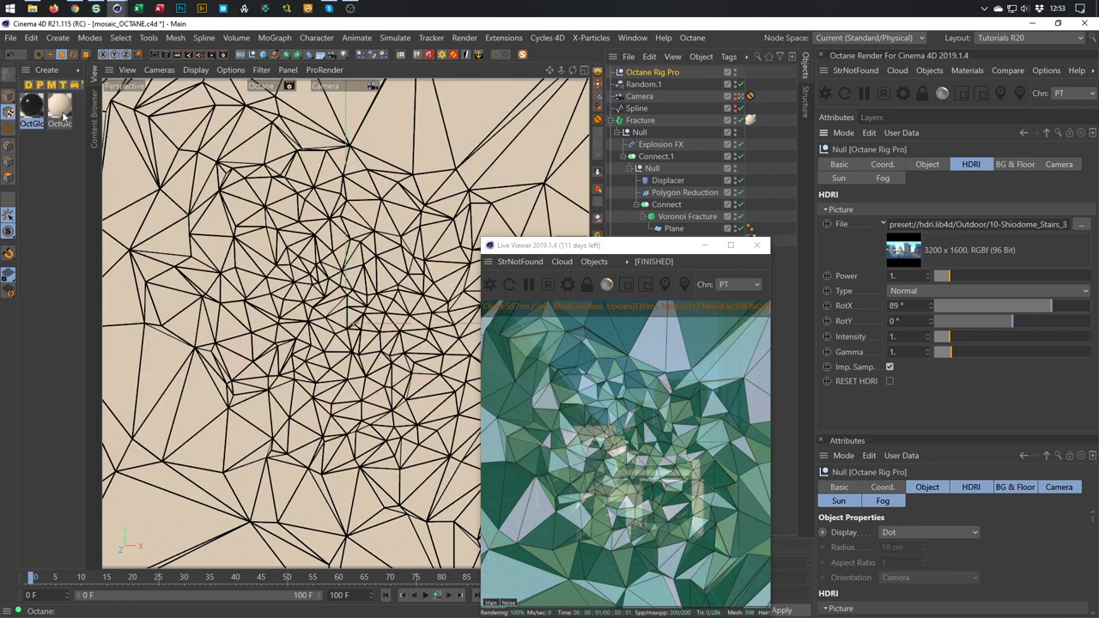
- Open the Colorizer-driven OctGlossy material in the Octane Node Editor
left_click(61, 115)
left_click_drag(679, 250, 867, 237)
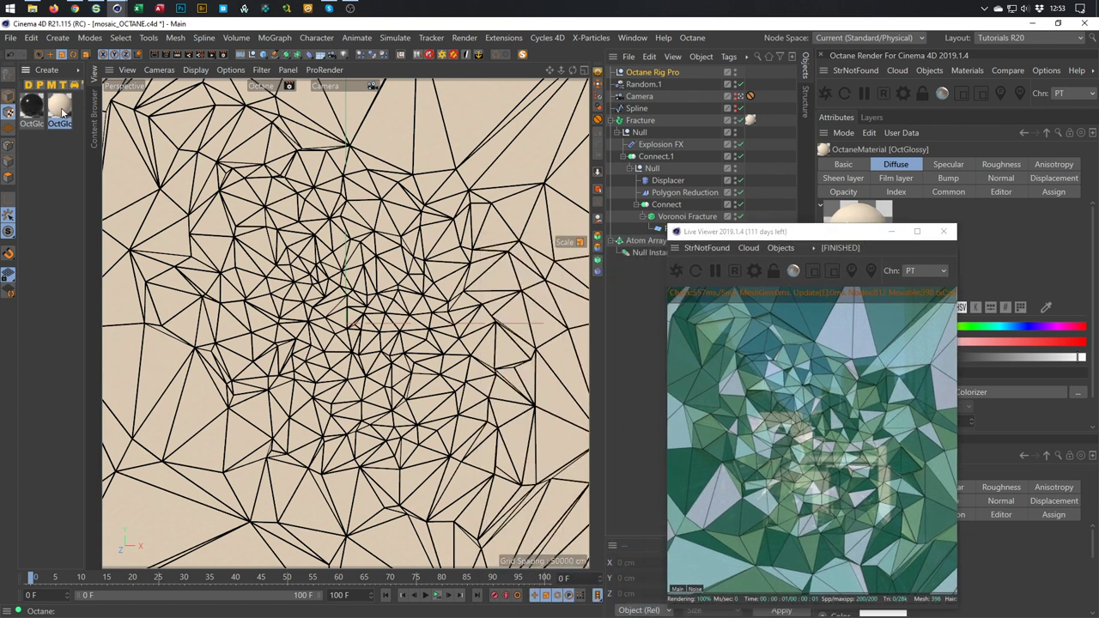
double_click(61, 107)
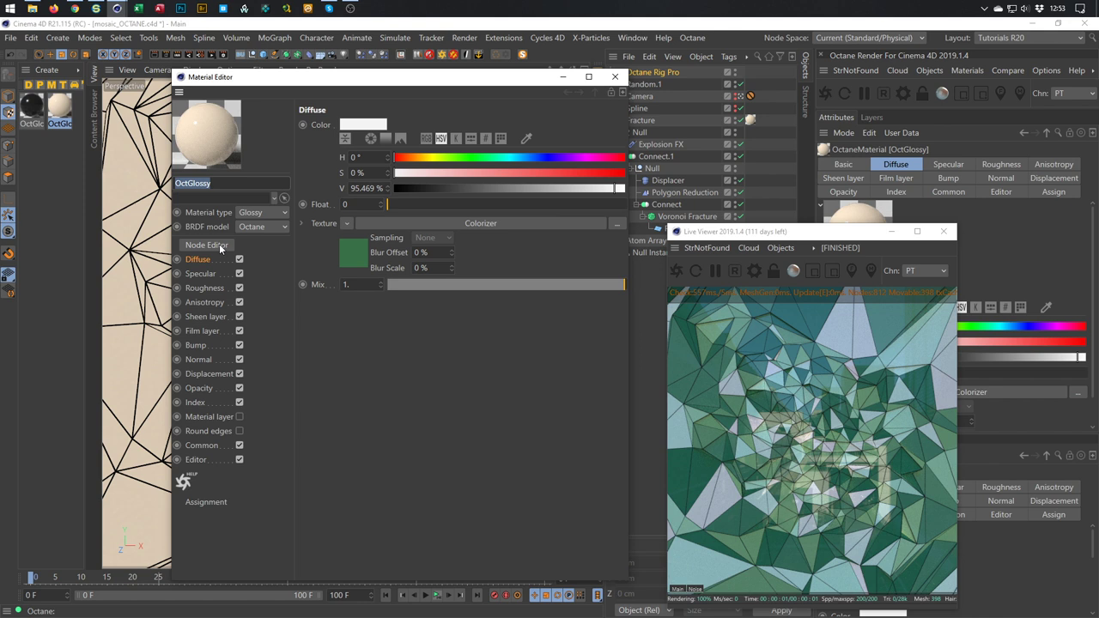
left_click(219, 243)
left_click(614, 75)
left_click_drag(651, 125, 455, 98)
- Drive OctGlossy's Roughness with a 0.067308 Float texture, then save and close the Node Editor
left_click_drag(740, 240, 865, 231)
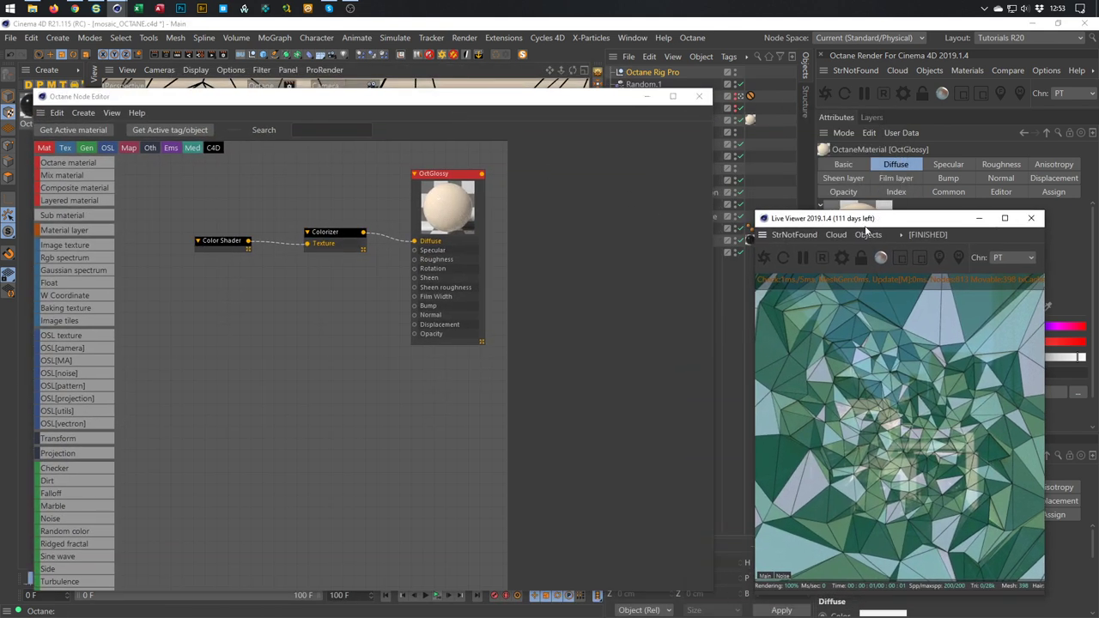
left_click(79, 271)
left_click_drag(80, 293, 414, 260)
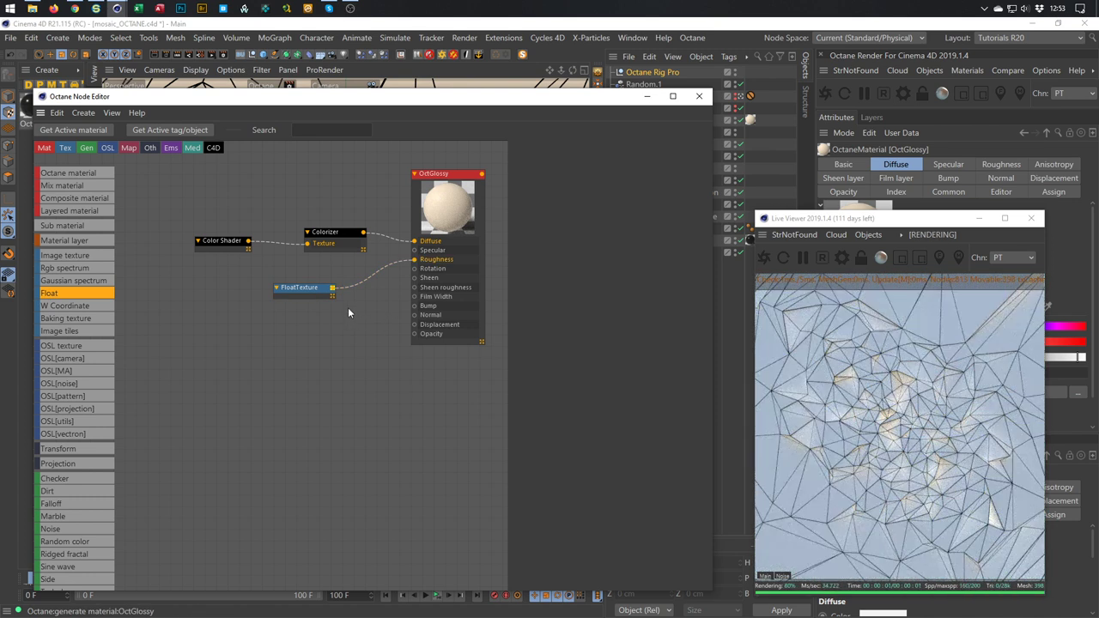
left_click_drag(312, 290, 338, 277)
left_click_drag(604, 180, 598, 185)
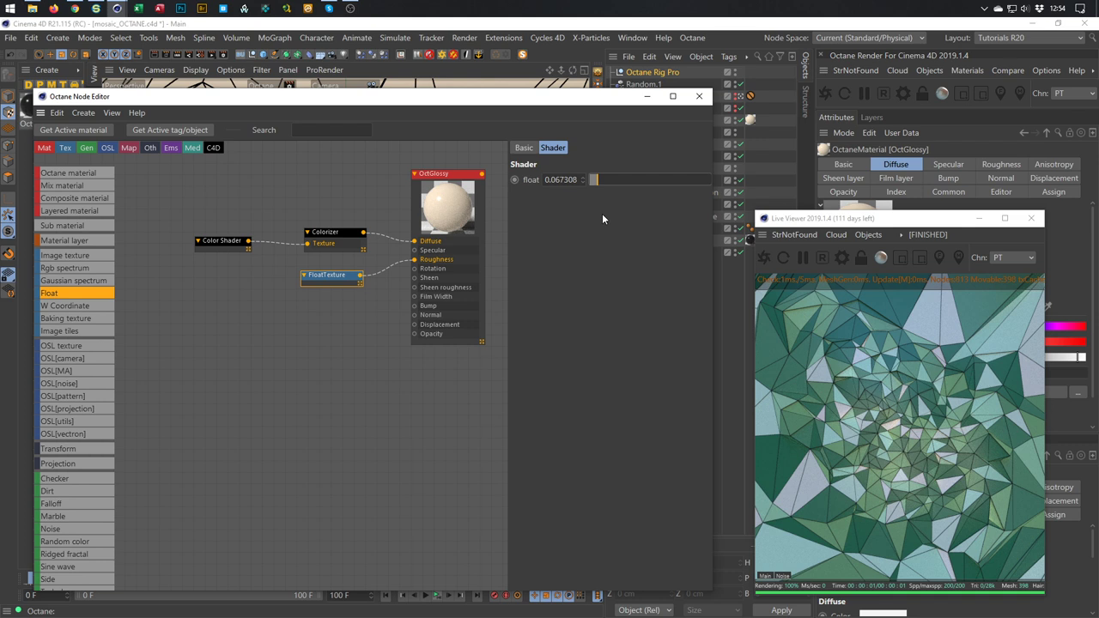
key("ctrl+s")
left_click(699, 96)
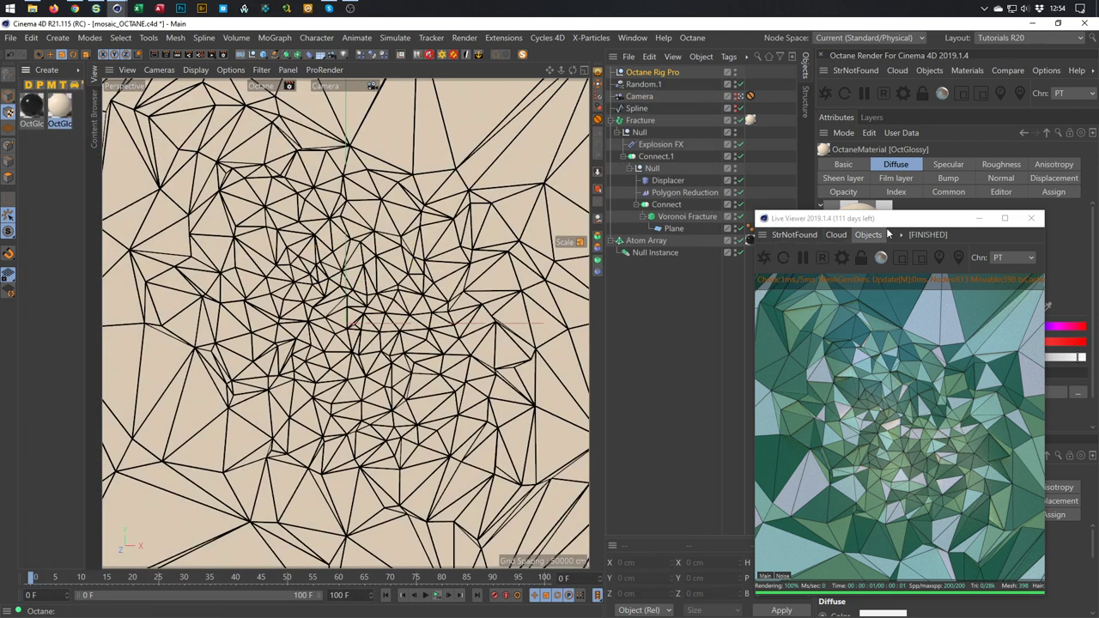
- Select the Displacer and change its Height from 20 cm to 30 cm
left_click_drag(893, 227, 792, 212)
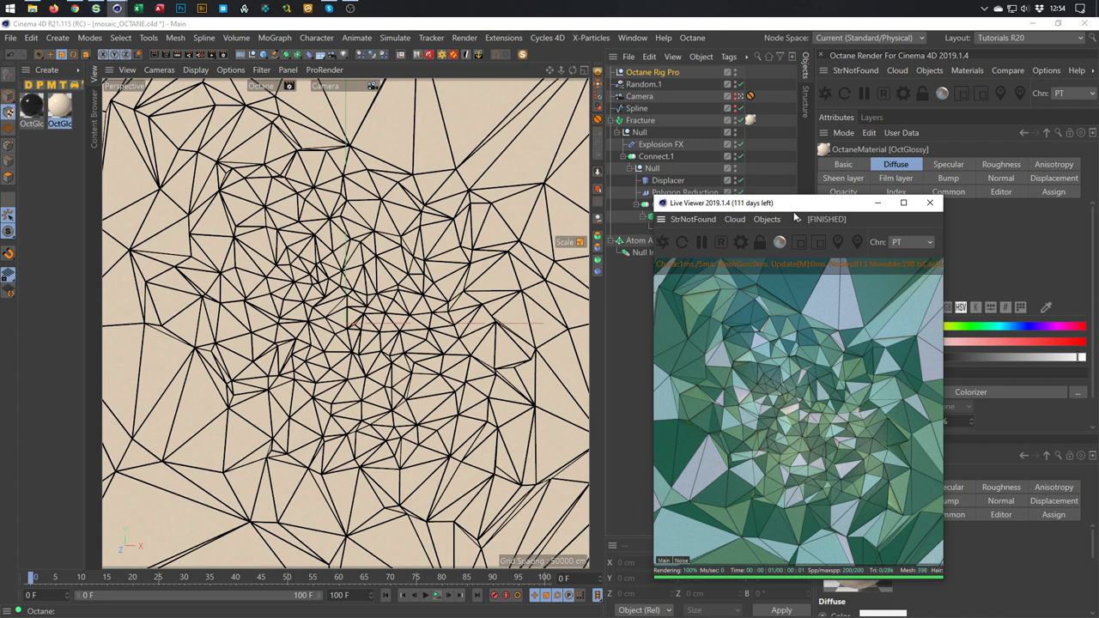
left_click(675, 181)
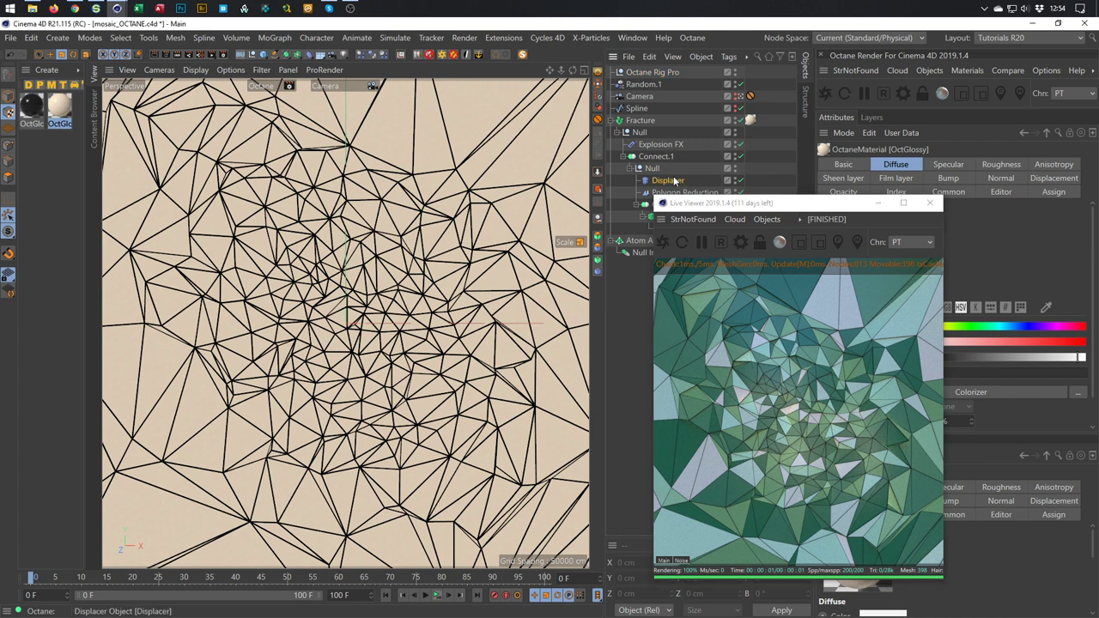
left_click_drag(838, 206, 560, 203)
left_click(893, 230)
type("30")
key("Return")
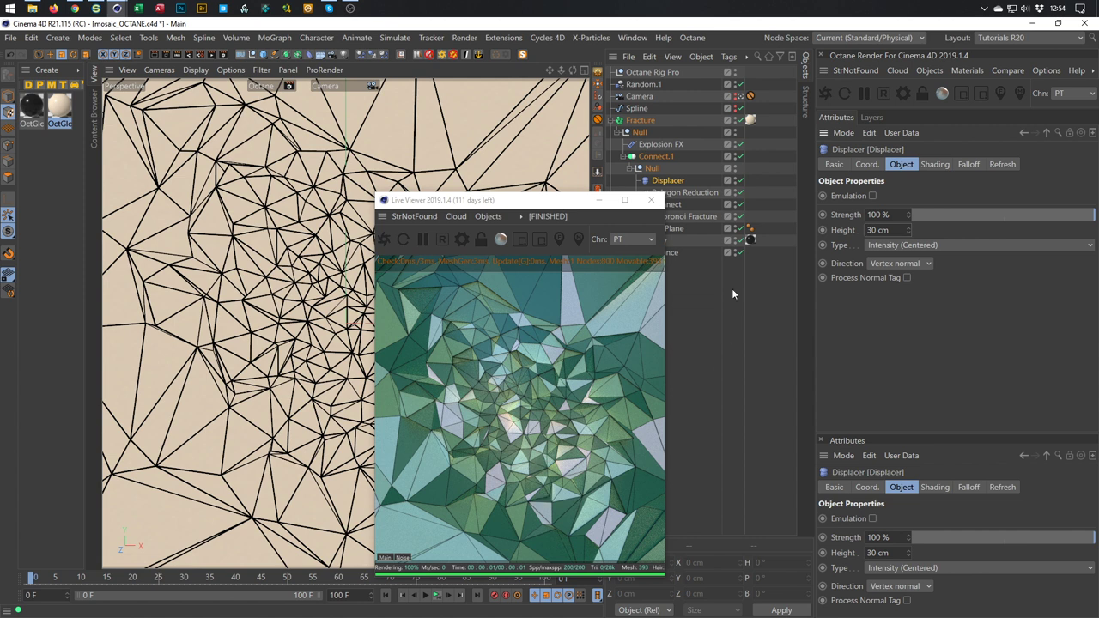
- Activate the Octane Rig Pro sun, set its heading to 57° and power to about 0.33
left_click(679, 73)
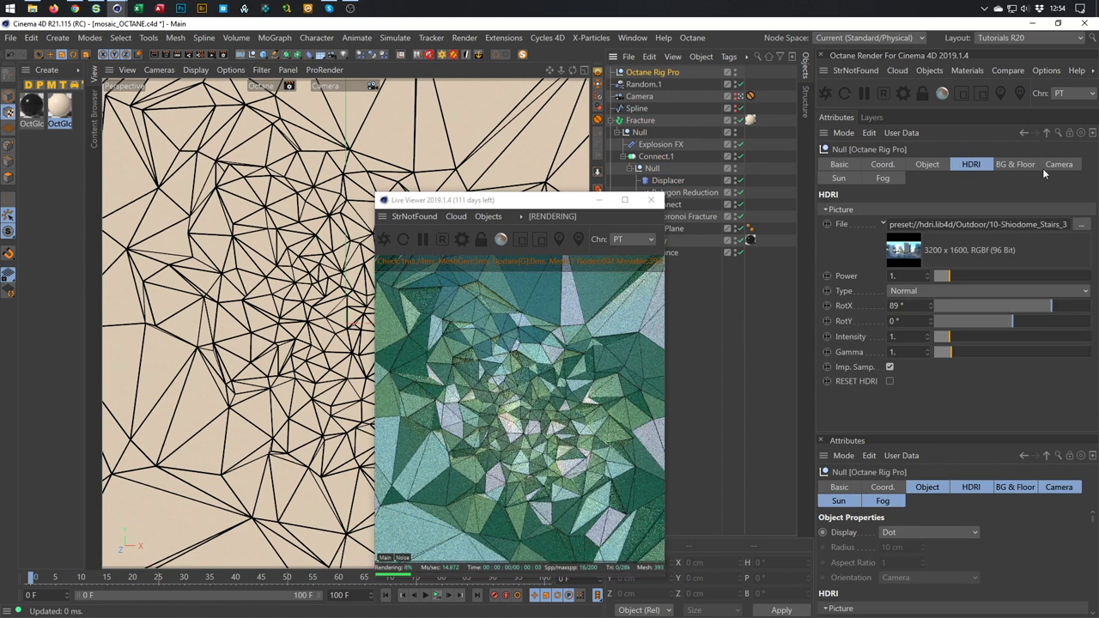
left_click(844, 179)
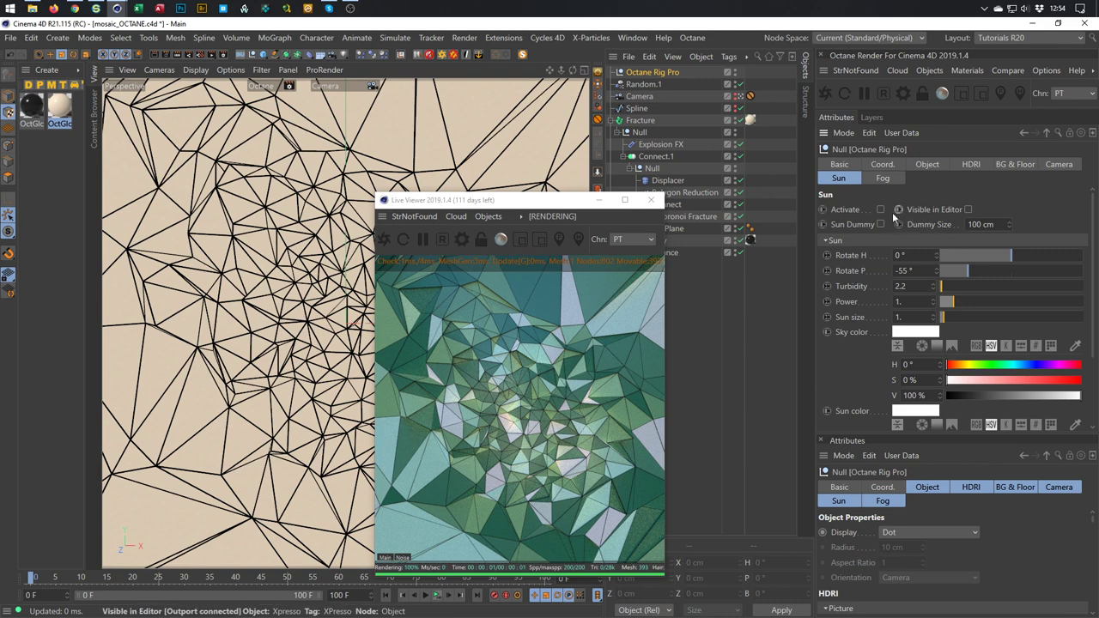
left_click(880, 209)
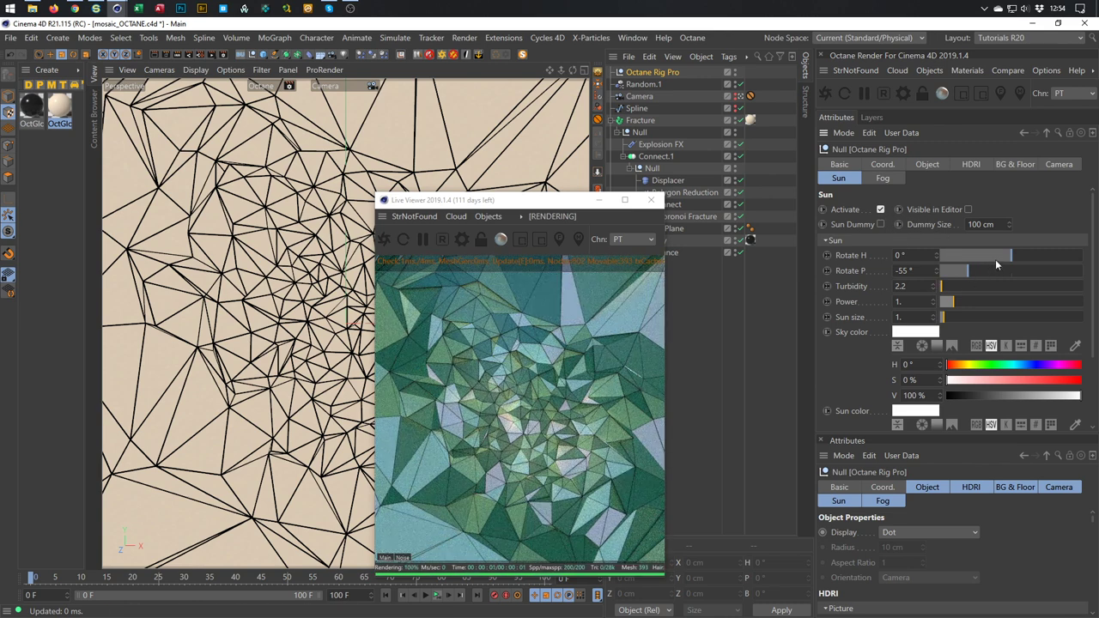
left_click_drag(1012, 256, 1030, 260)
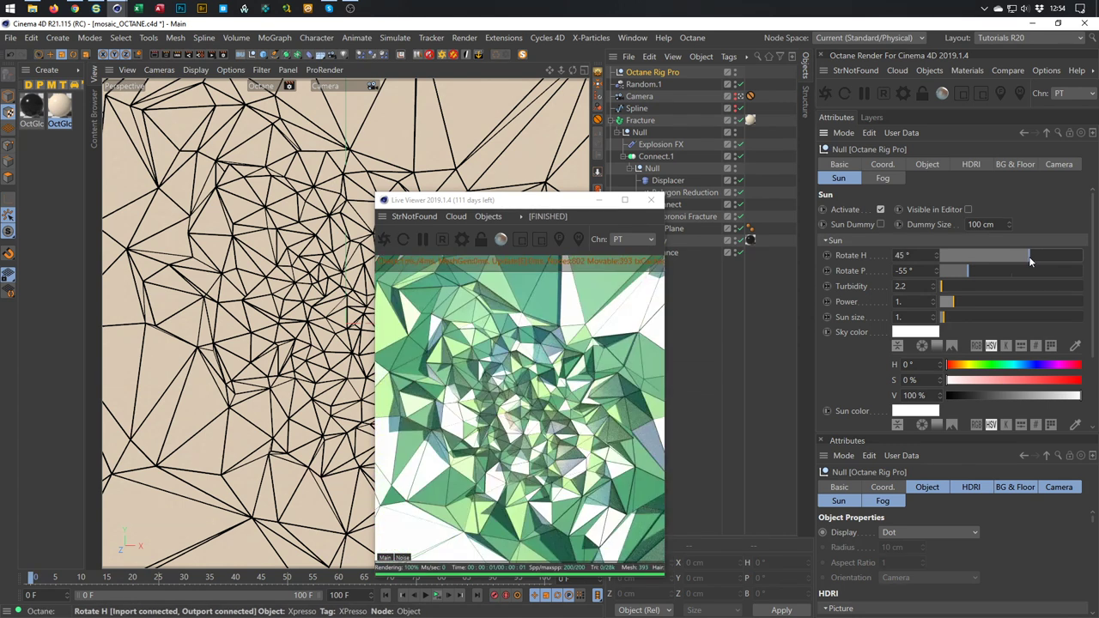
left_click_drag(1031, 262, 1041, 264)
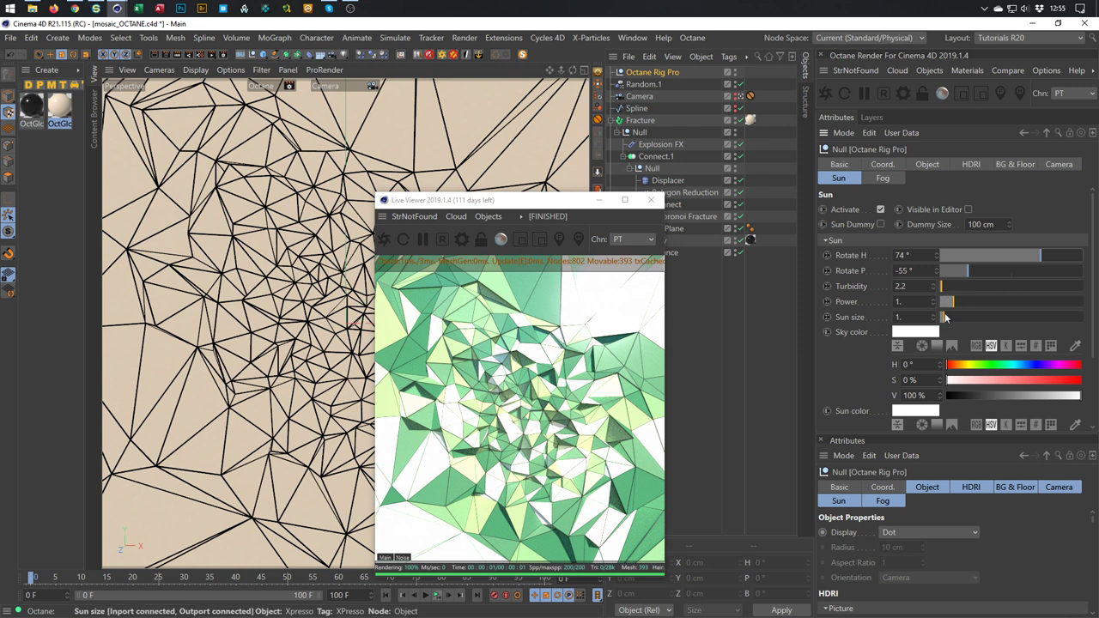
left_click_drag(951, 302, 944, 305)
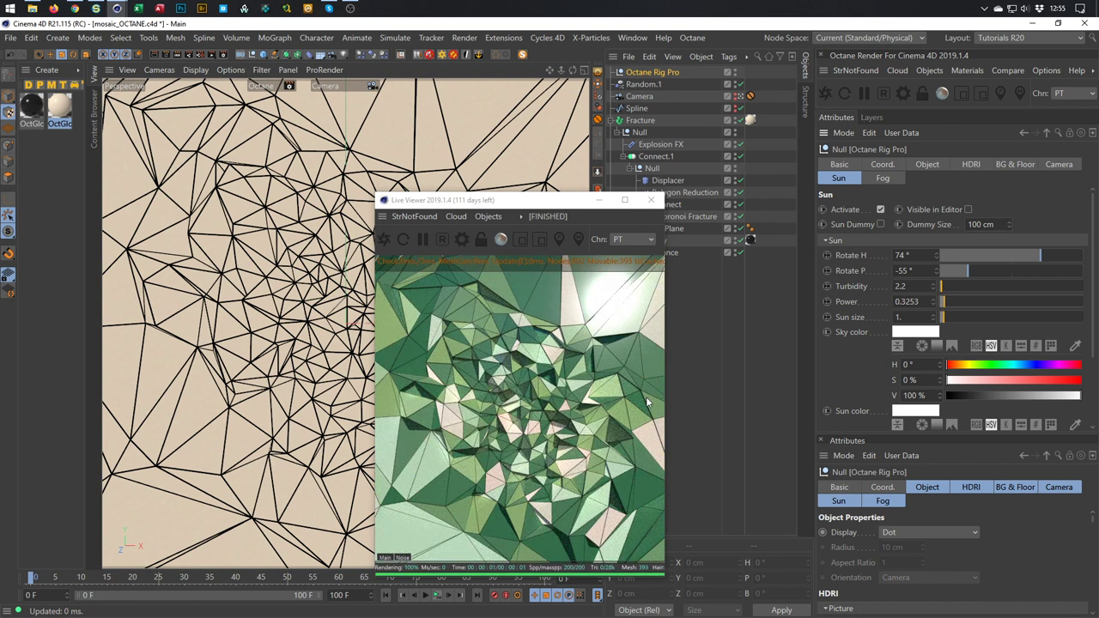
left_click(1034, 255)
left_click(1035, 255)
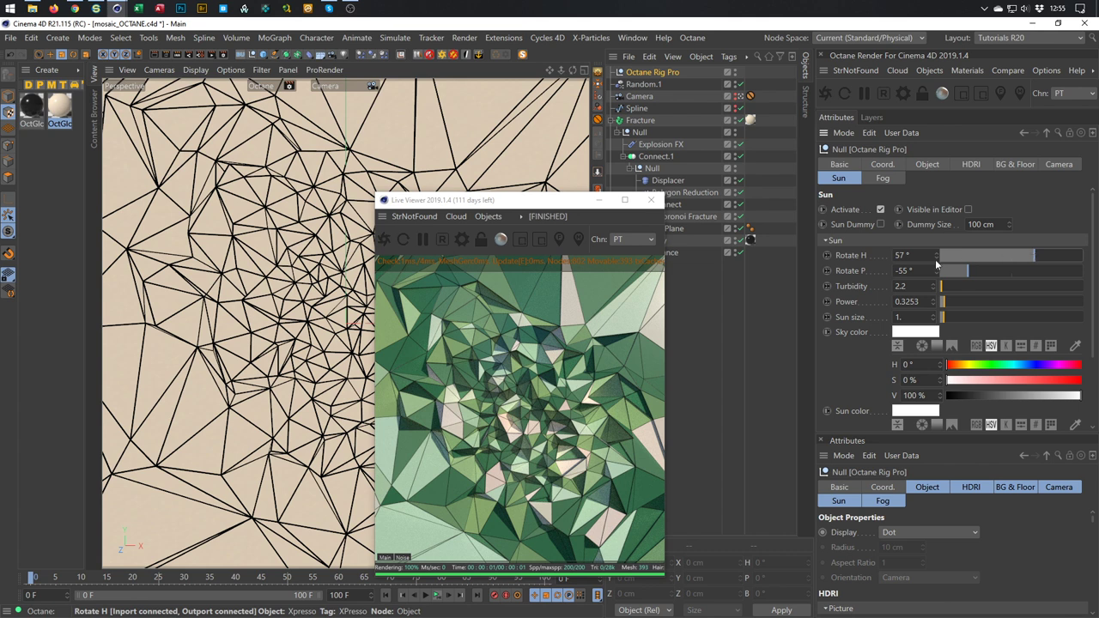
left_click(573, 218)
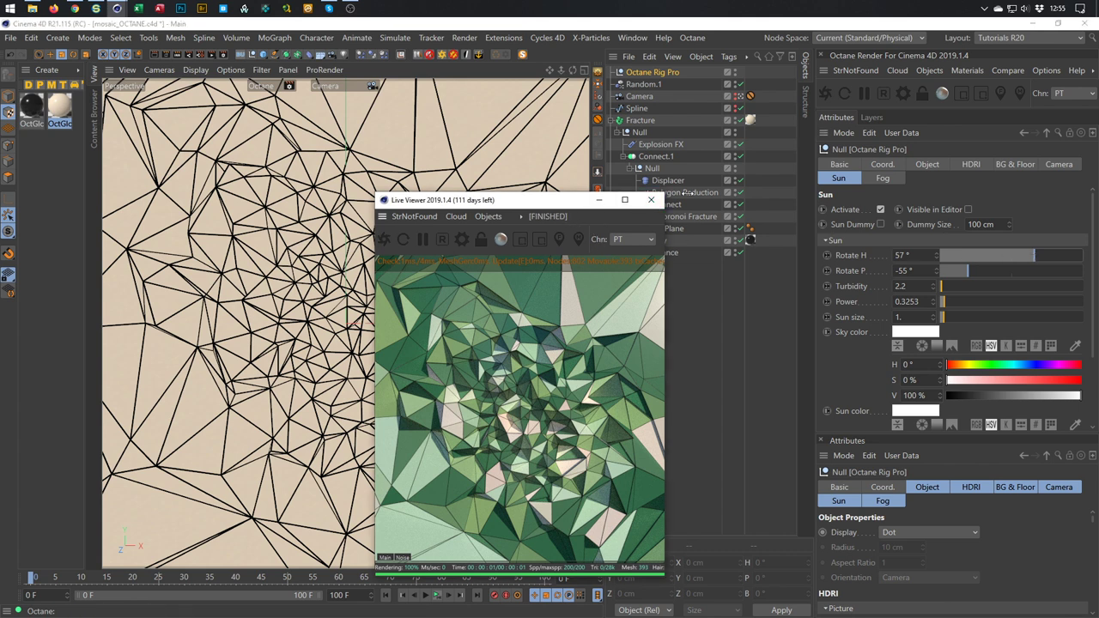
left_click_drag(529, 202, 781, 152)
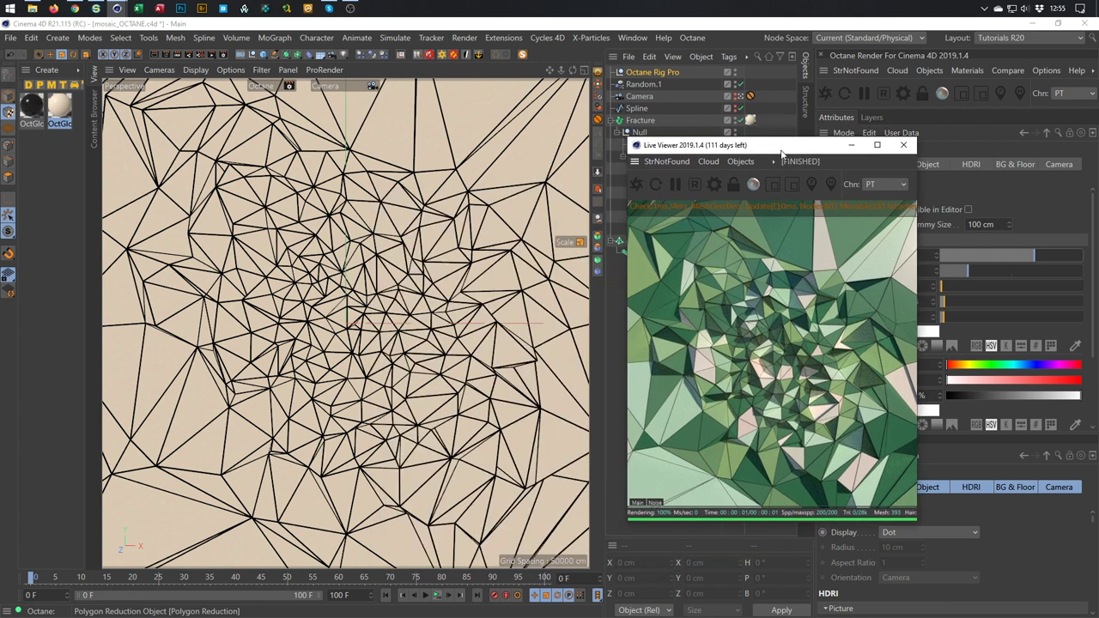
- Add a third Octane glossy material and open it in the Node Editor
left_click_drag(783, 152, 799, 226)
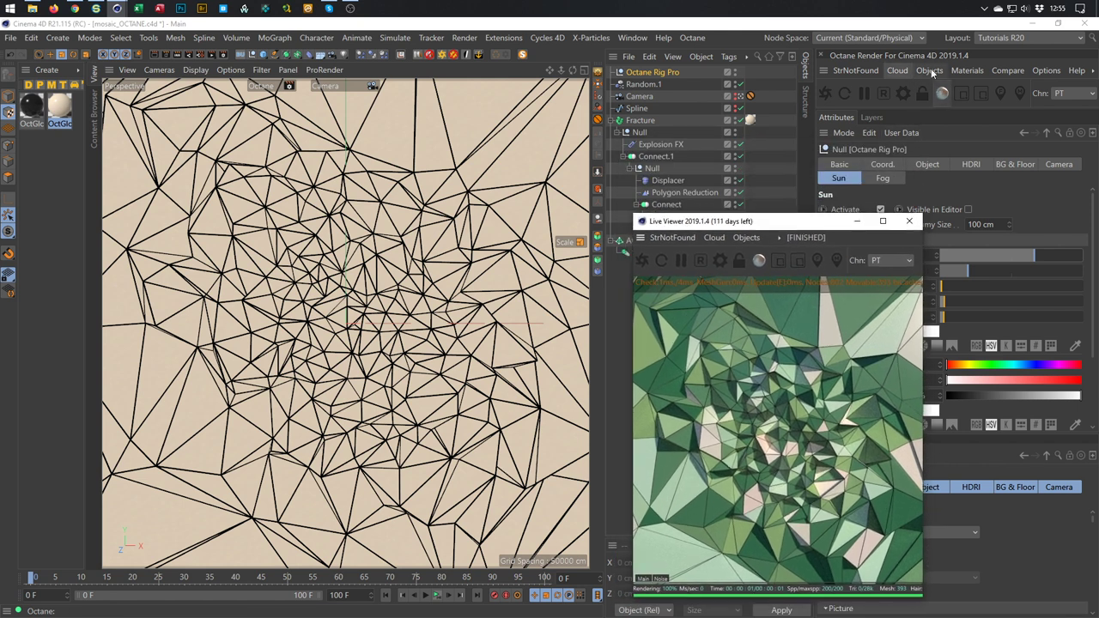
left_click(970, 71)
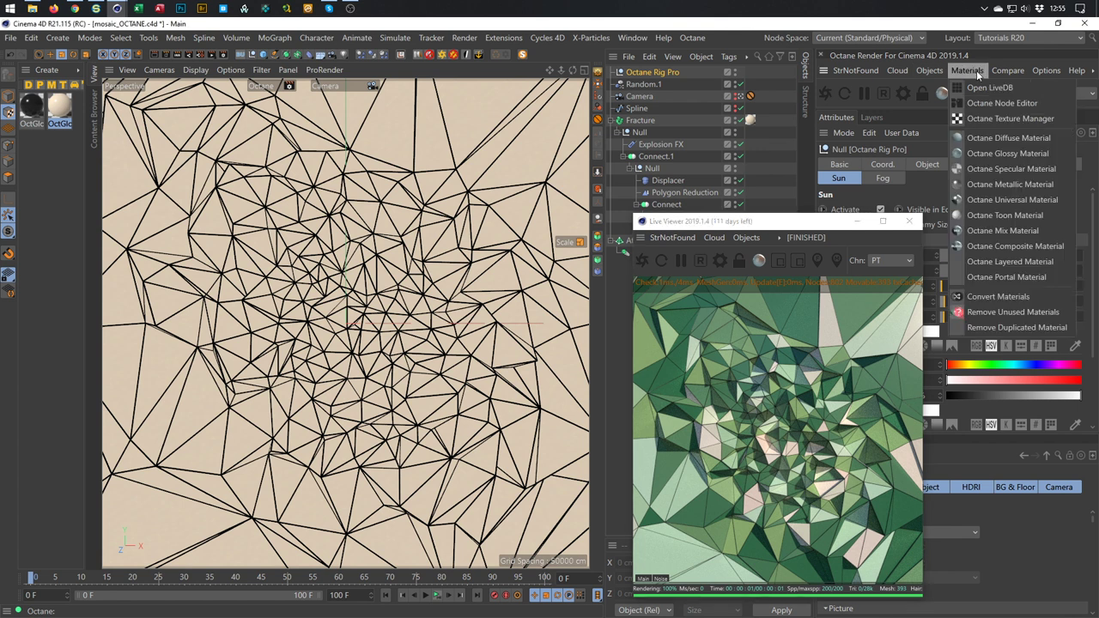
left_click(1016, 153)
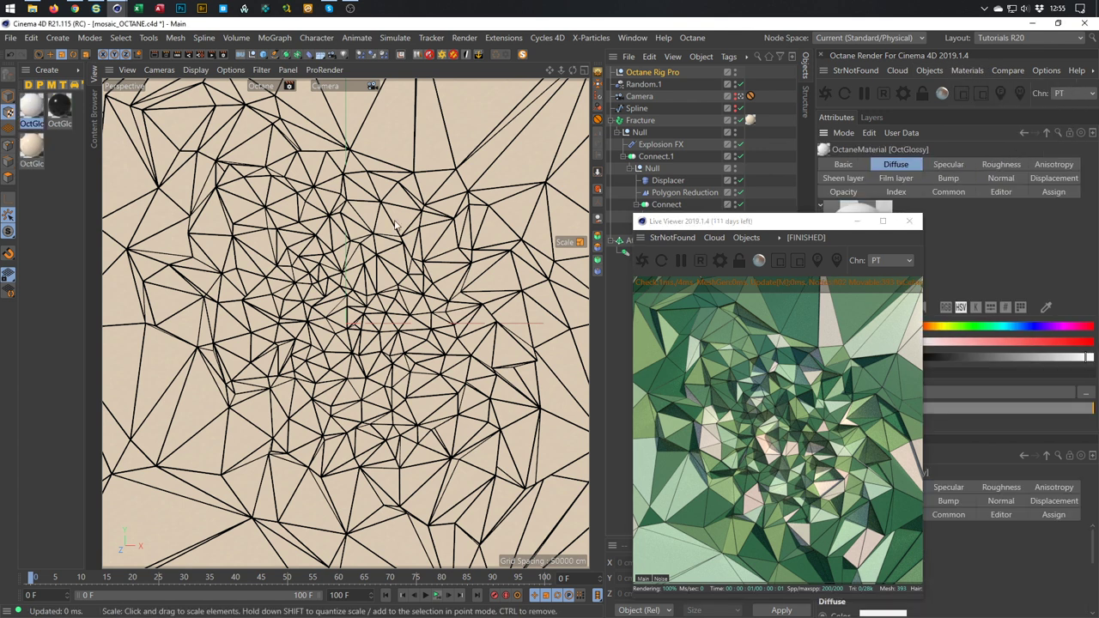
double_click(30, 109)
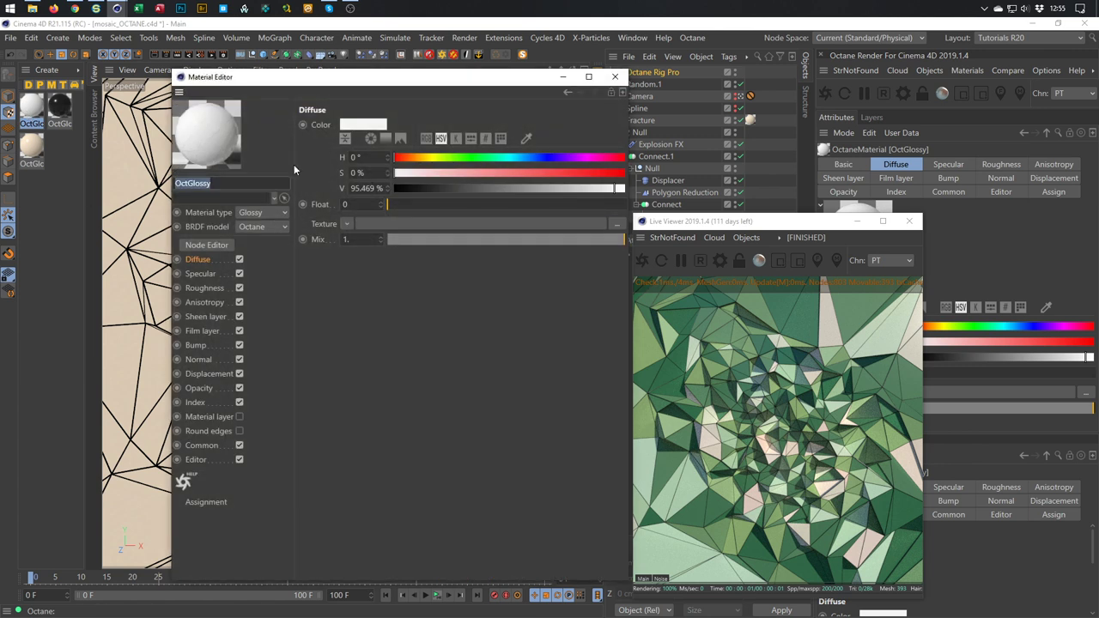
left_click(207, 245)
left_click_drag(643, 128, 444, 91)
- Feed the rose image 002.jpg into the OctGlossy node's Diffuse
left_click_drag(798, 220, 859, 203)
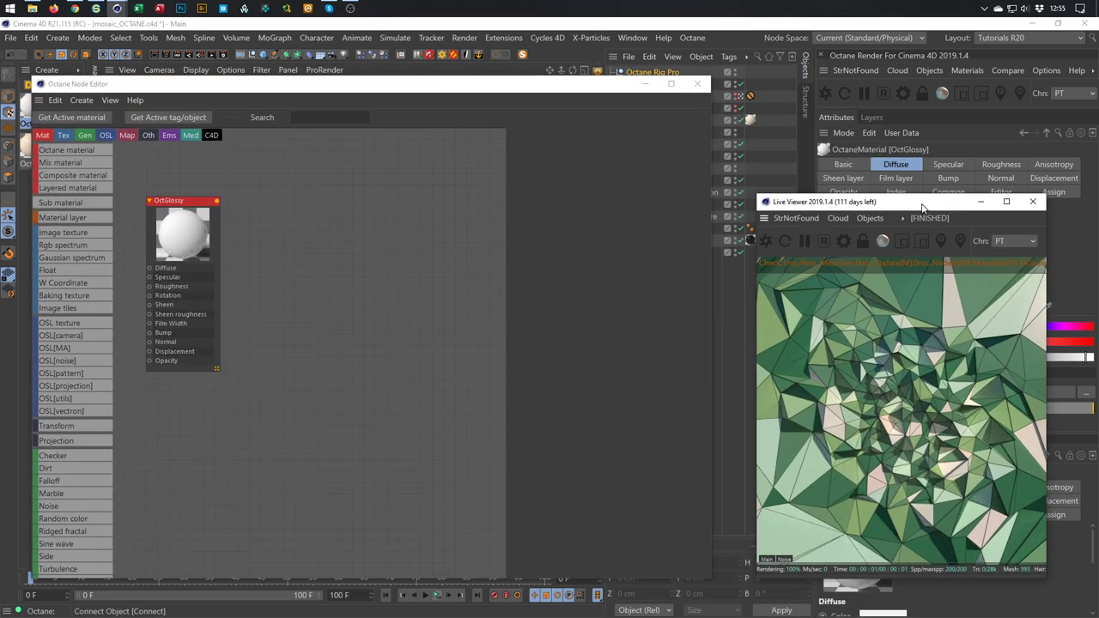
left_click_drag(178, 199, 384, 175)
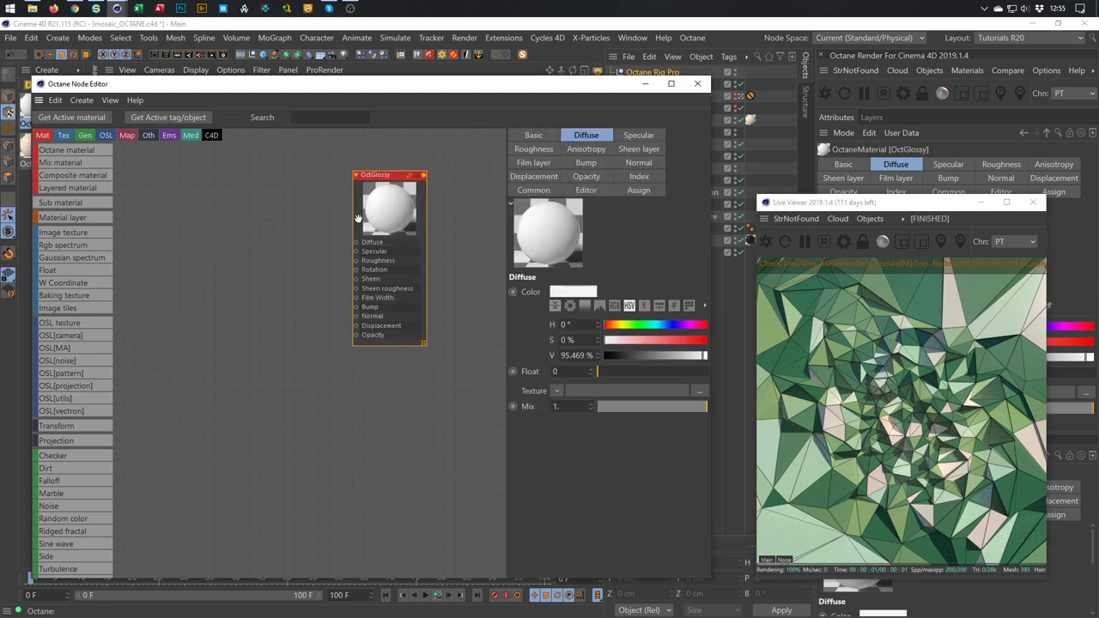
left_click_drag(9, 593, 355, 243)
left_click_drag(259, 210, 264, 154)
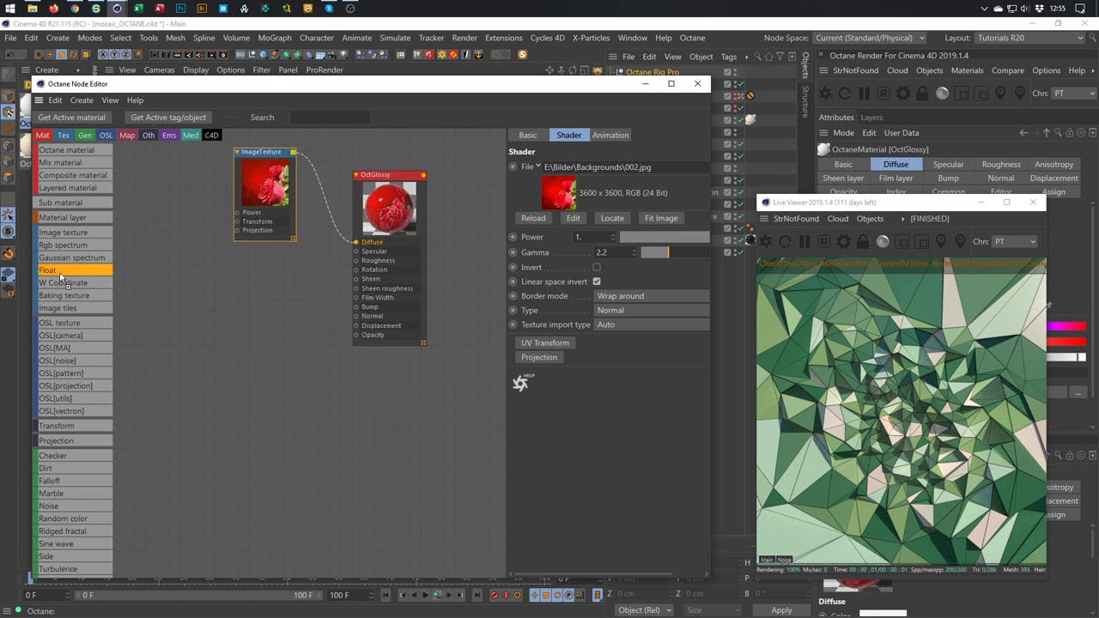
- Wire a 0.067308 Float node into Roughness and apply the material to Fracture
left_click_drag(214, 268, 216, 269)
left_click_drag(298, 270, 356, 261)
left_click(273, 270)
left_click(596, 167)
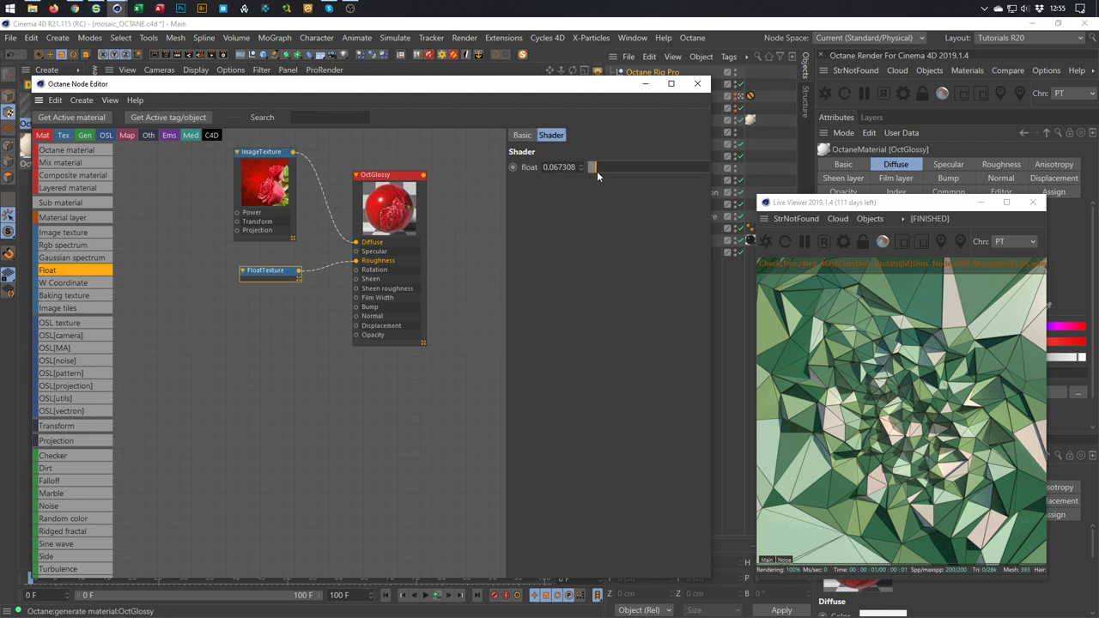
left_click_drag(619, 84, 597, 391)
left_click_drag(28, 111, 750, 121)
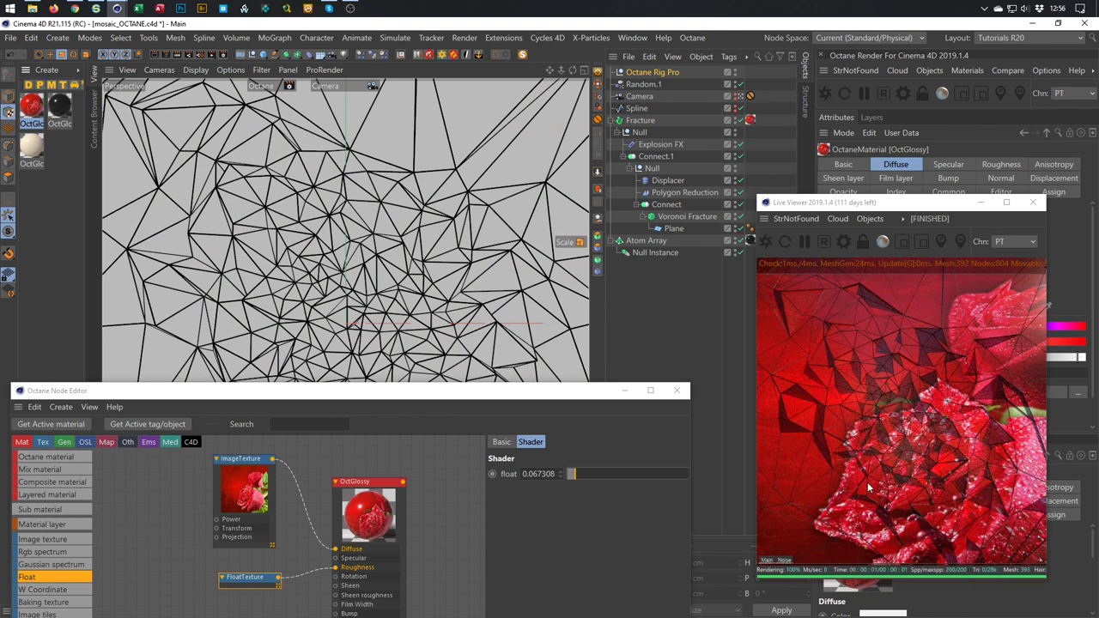
- Attach a Transform node at scale 1 to the ImageTexture and swap its image to 5.jpg
left_click_drag(519, 402, 548, 92)
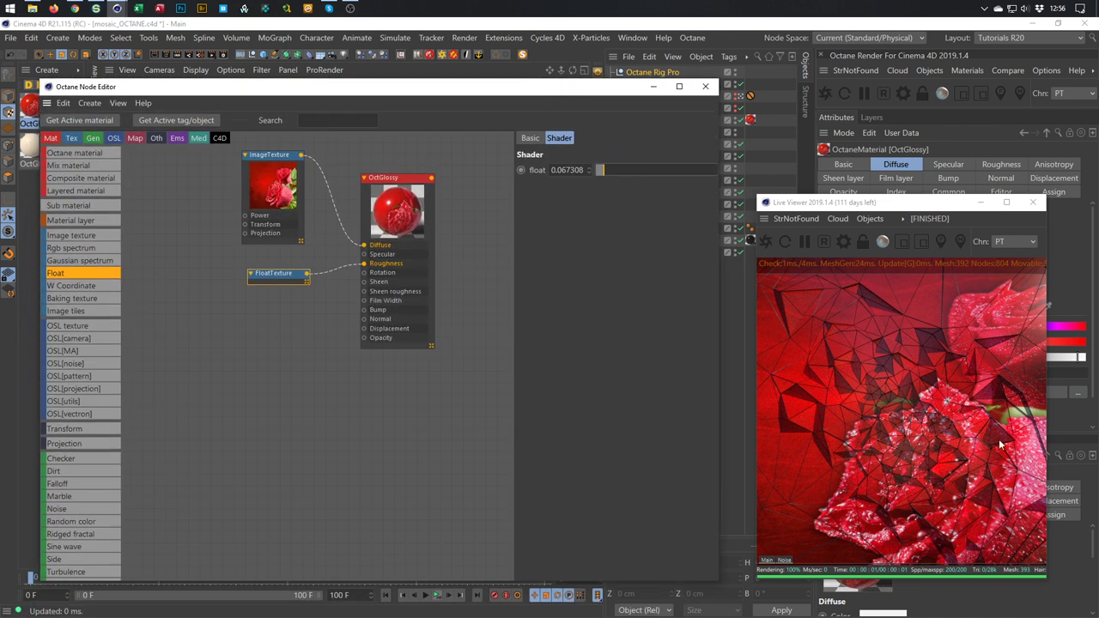
left_click(273, 160)
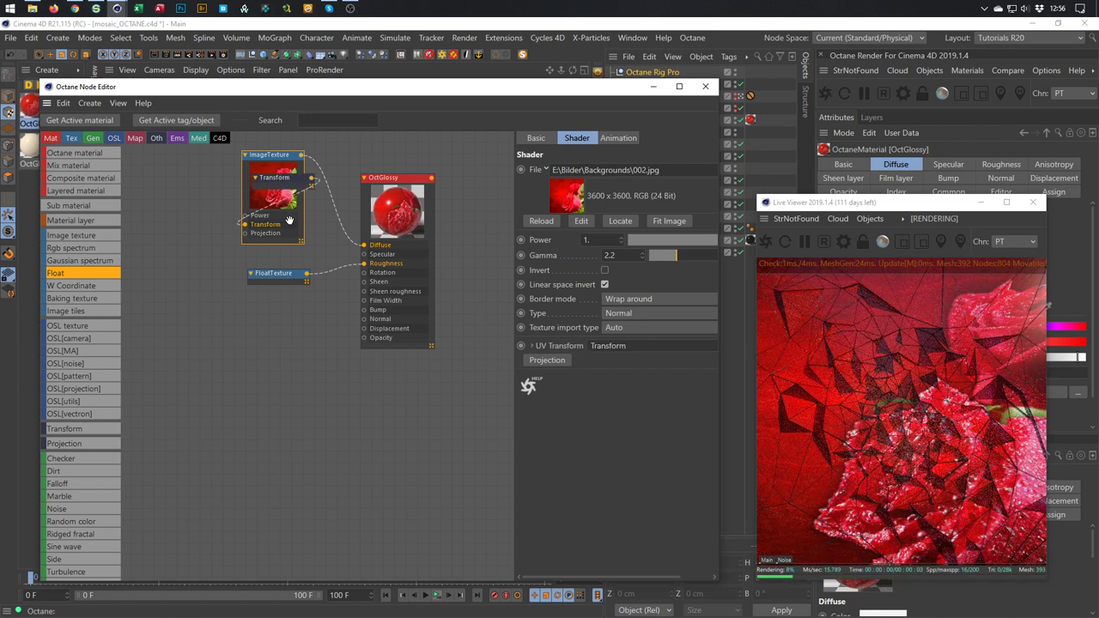
left_click(553, 346)
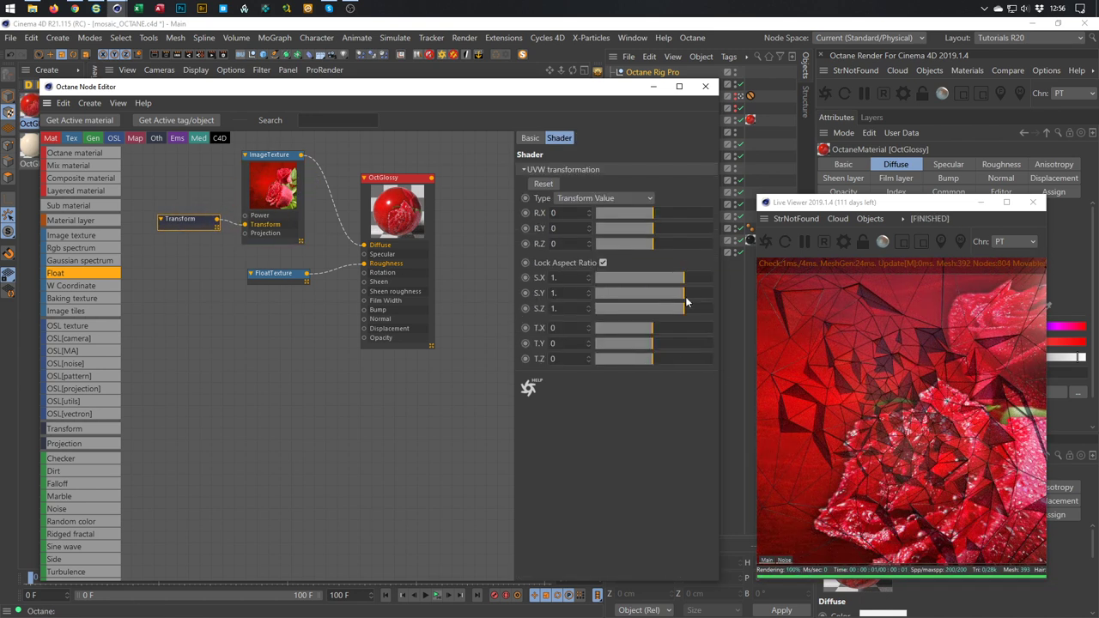
left_click_drag(682, 281, 677, 311)
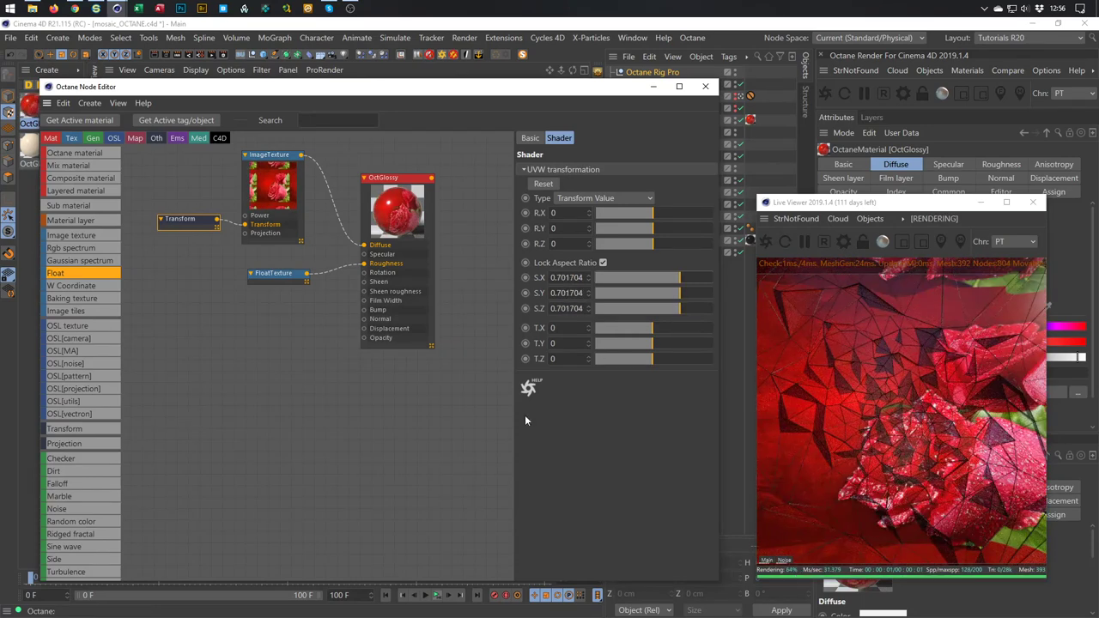
double_click(566, 278)
type("1")
key("Return")
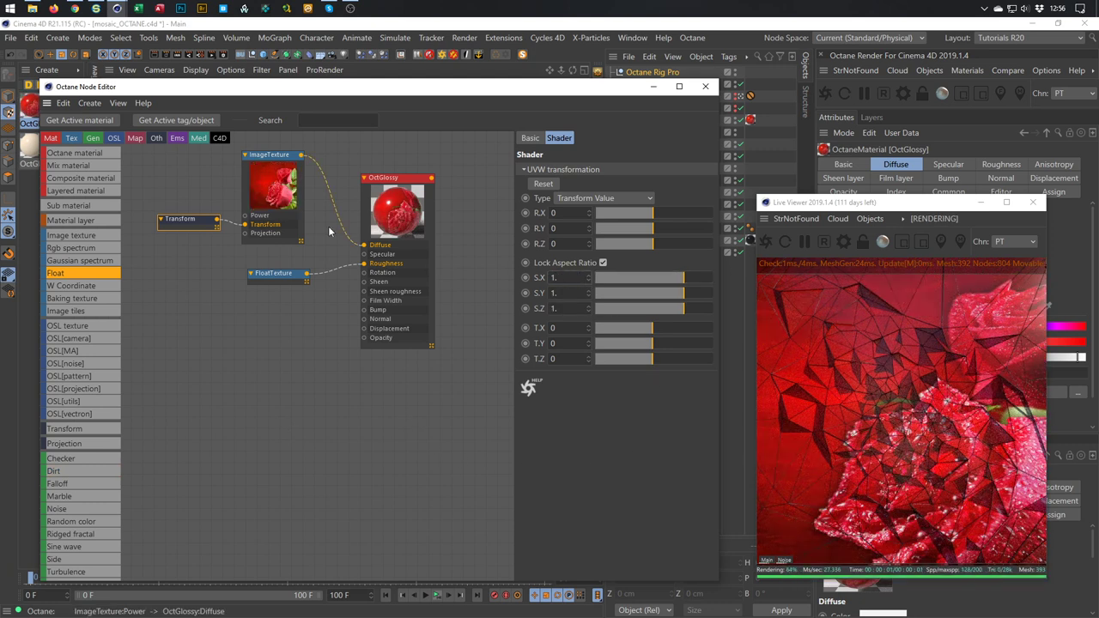
left_click_drag(86, 509, 262, 210)
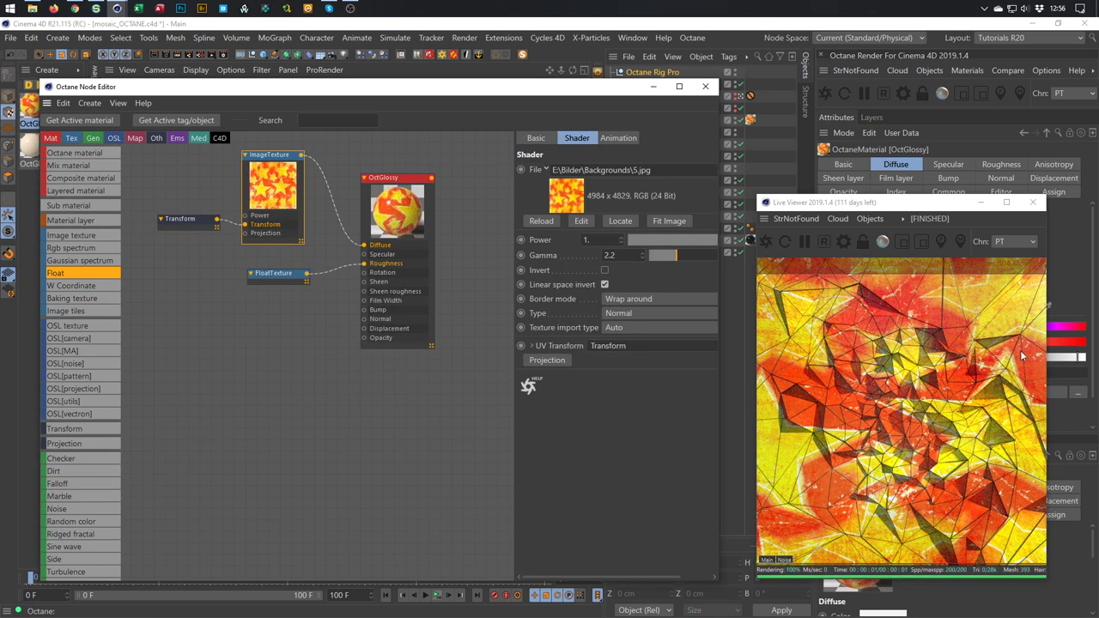
- Fit the Fracture material tag's texture to the object
right_click(750, 120)
left_click(803, 381)
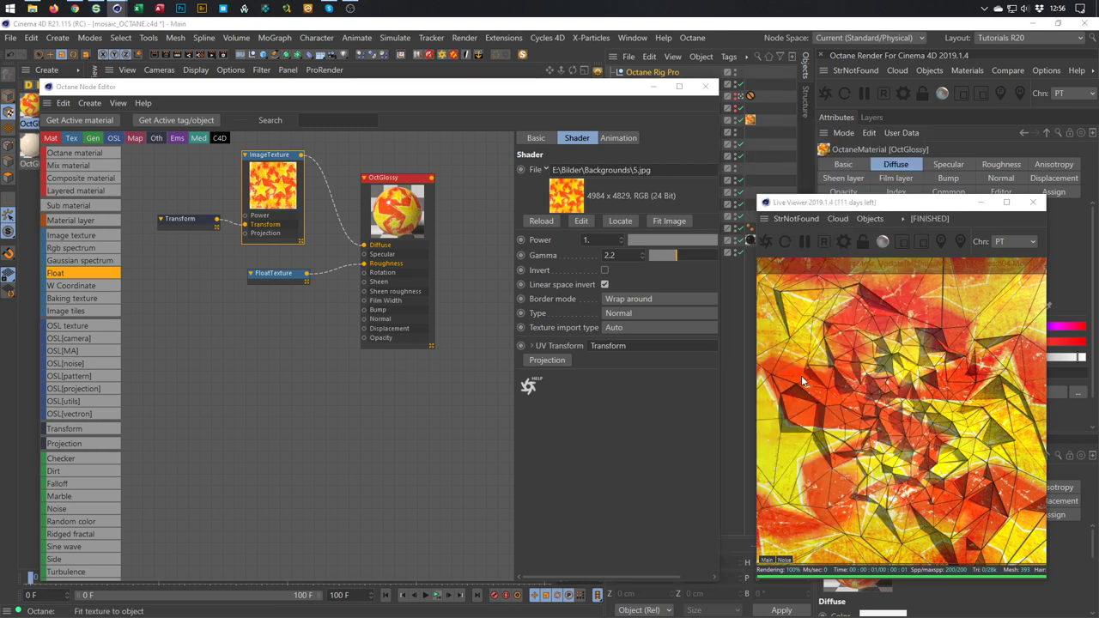
left_click(552, 369)
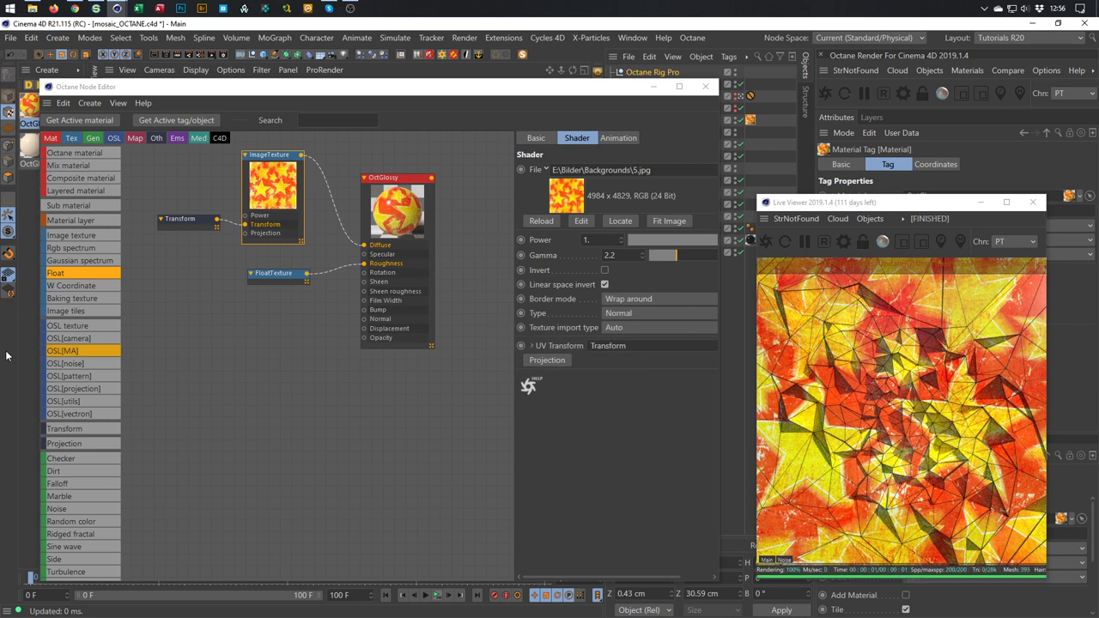
- Try 6.jpg and a sunset photo, then delete the ImageTexture and Transform nodes
left_click_drag(0, 550, 249, 227)
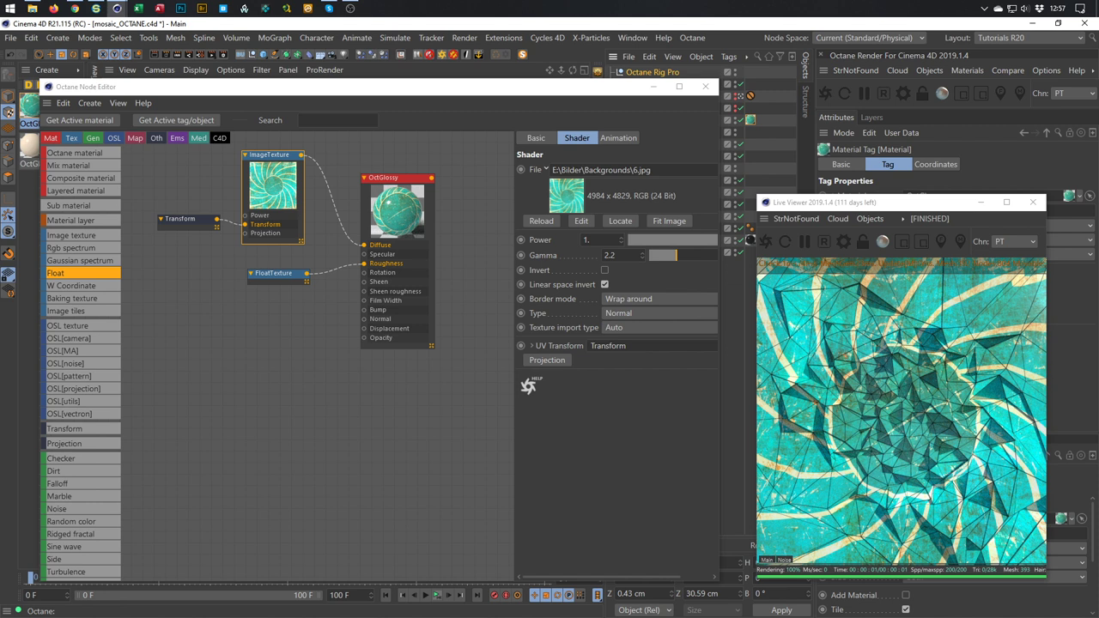
left_click_drag(138, 614, 256, 202)
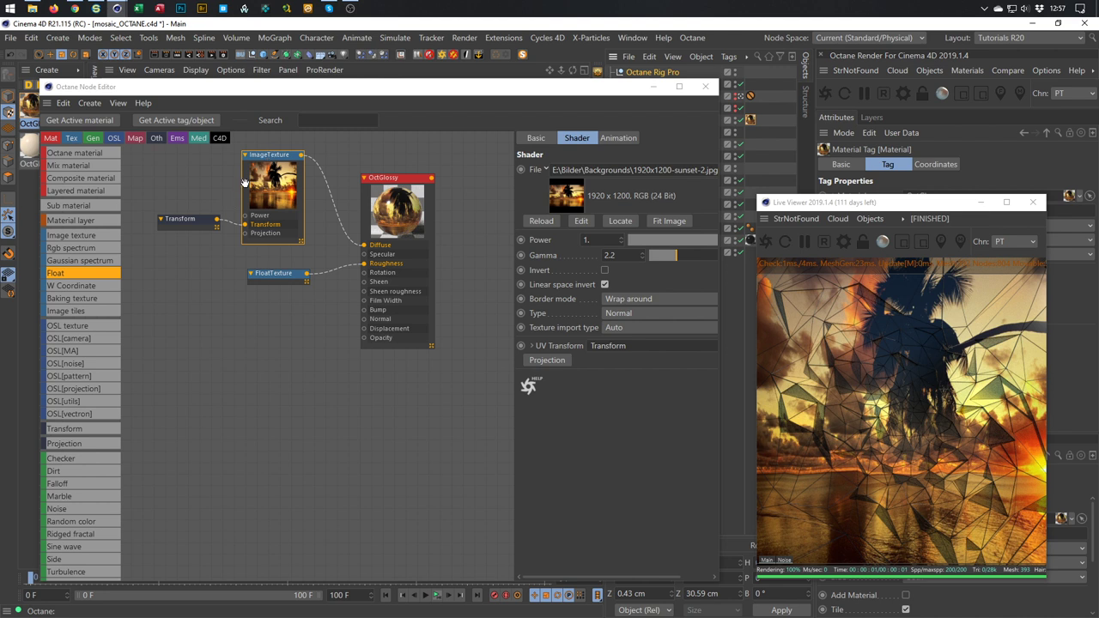
left_click_drag(166, 150, 270, 232)
key("Delete")
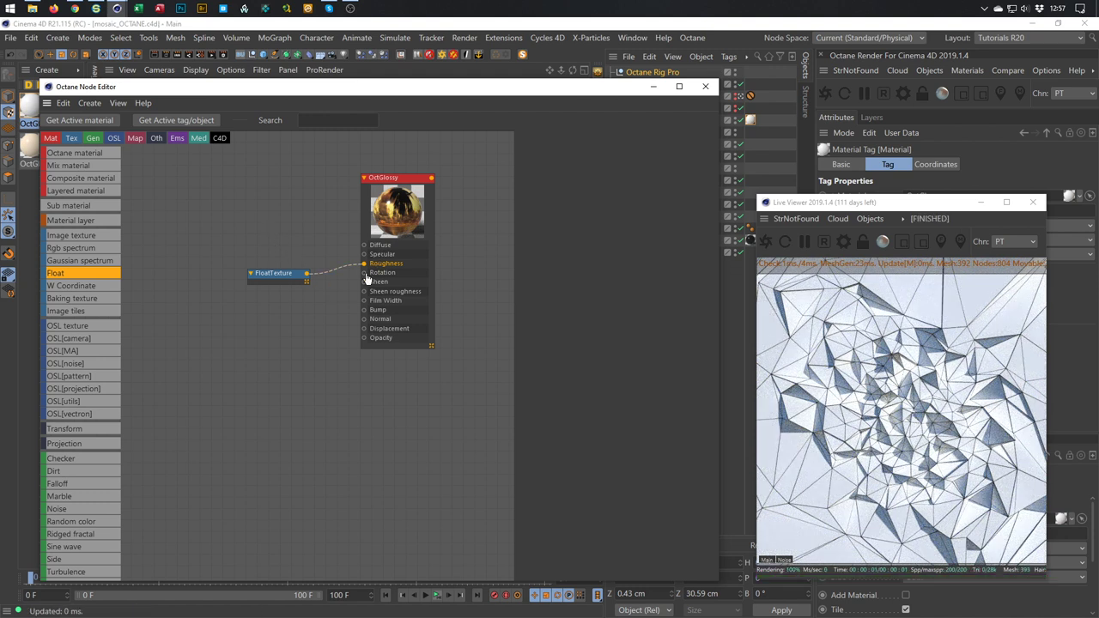
- Drag an Mg Multi Shader into the node editor and open its settings
scroll(91, 454, "down", 7)
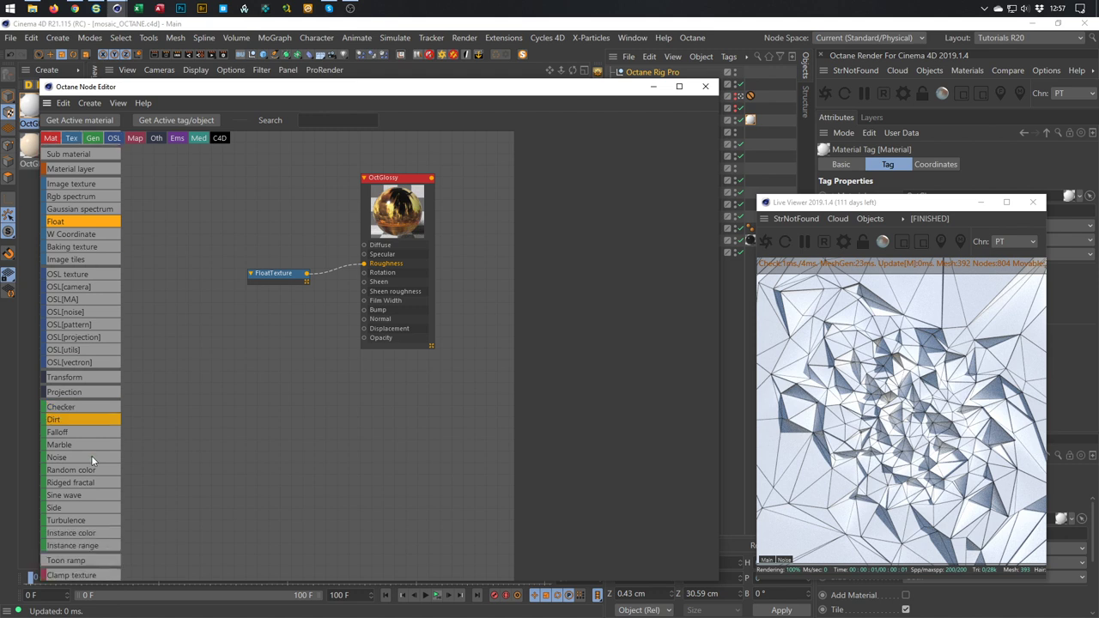
scroll(92, 454, "down", 2)
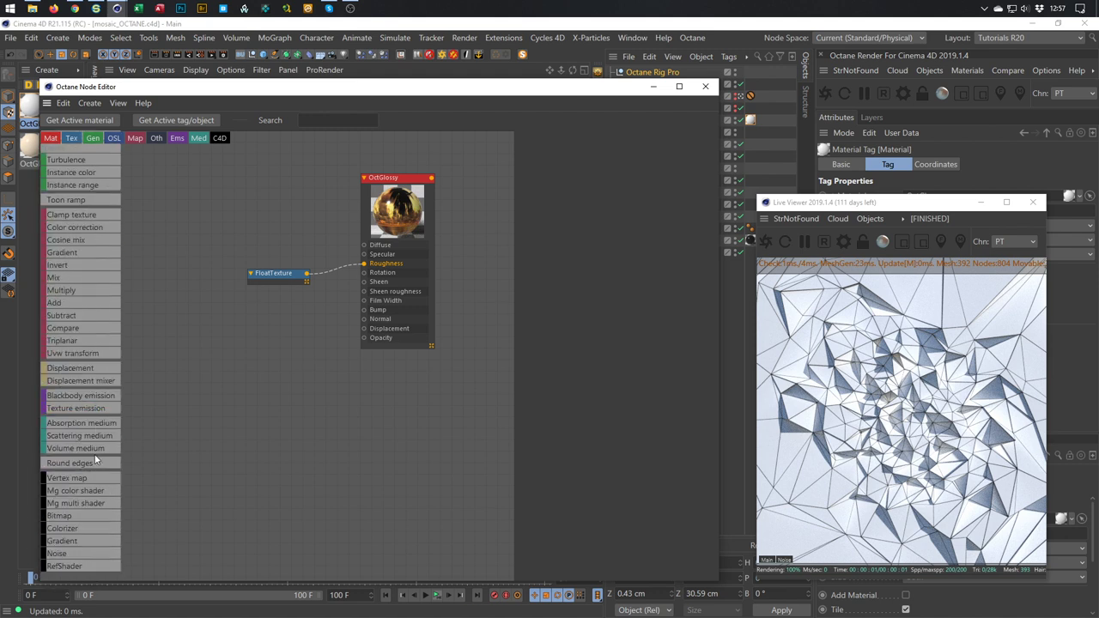
left_click_drag(82, 502, 241, 301)
left_click_drag(245, 166, 364, 245)
left_click(270, 189)
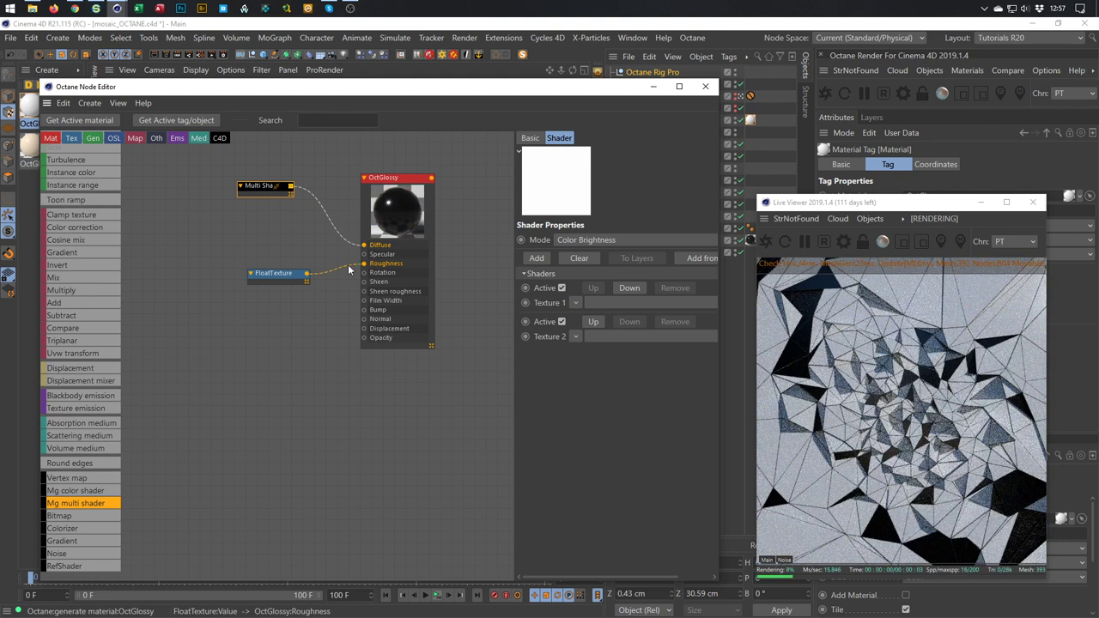
- Set Texture 1 to a c4doctane RgbSpectrum coloured cyan
left_click(576, 302)
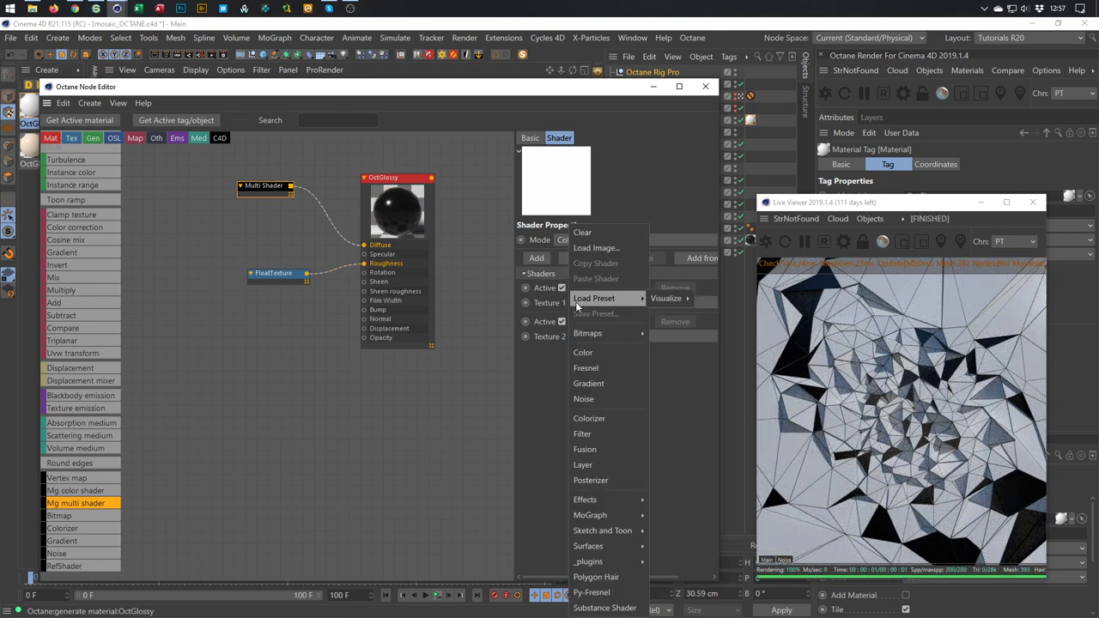
mouse_move(602, 532)
mouse_move(630, 548)
mouse_move(601, 561)
mouse_move(670, 561)
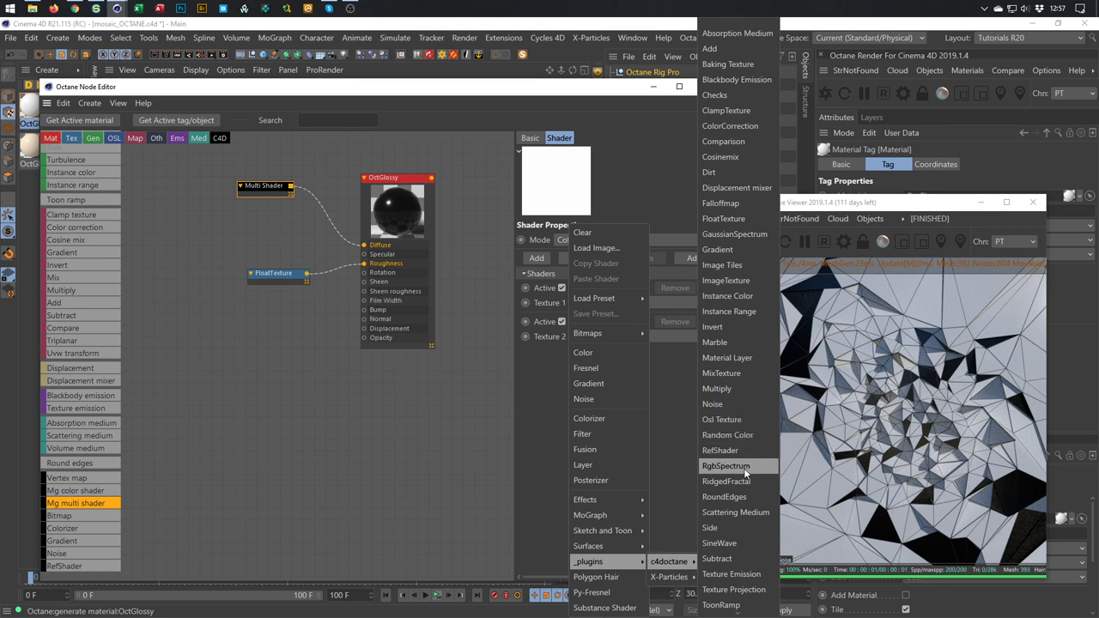
left_click(744, 465)
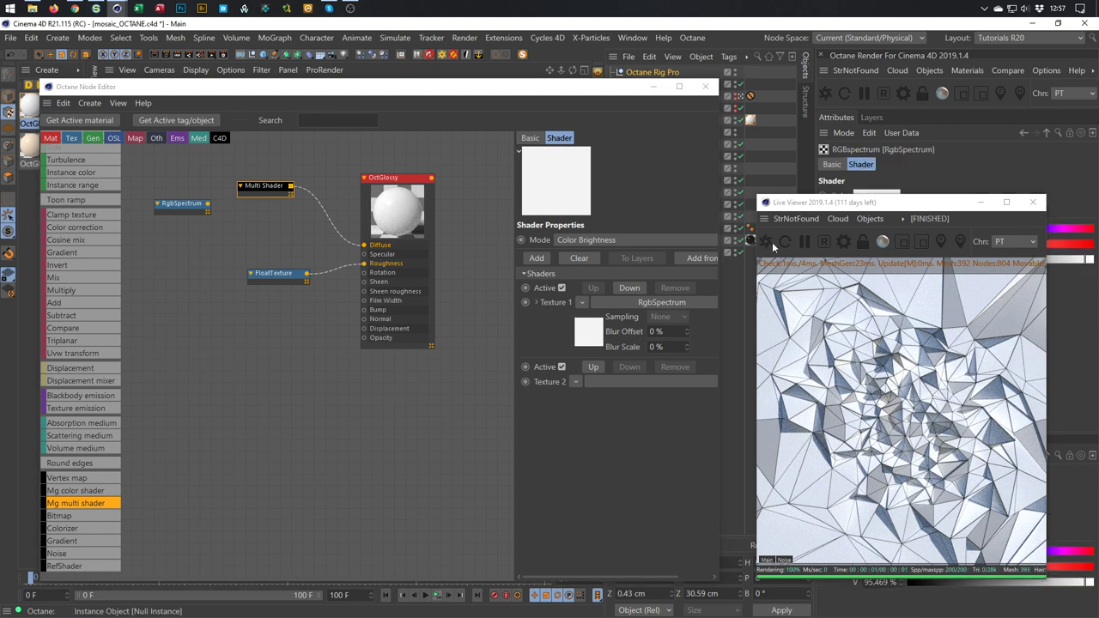
left_click_drag(912, 207, 904, 236)
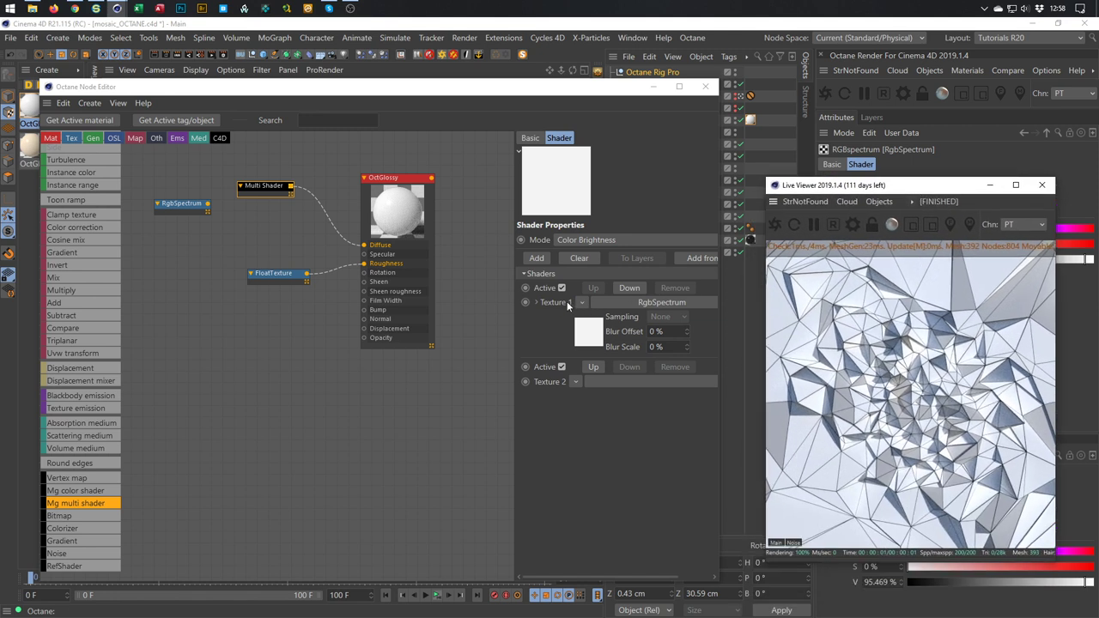
left_click(536, 303)
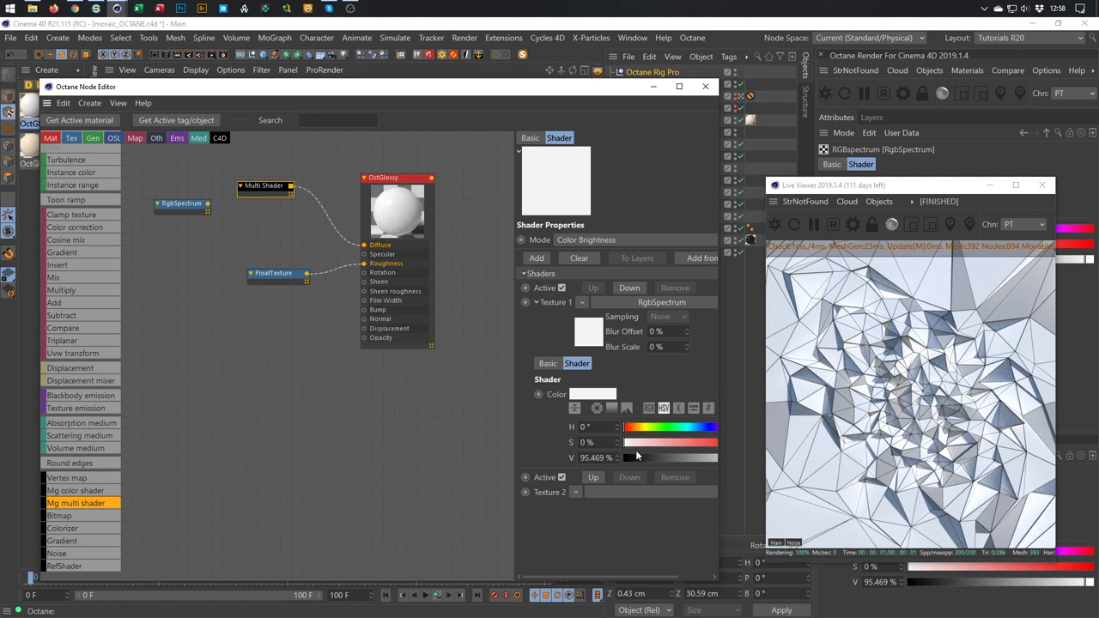
left_click(684, 428)
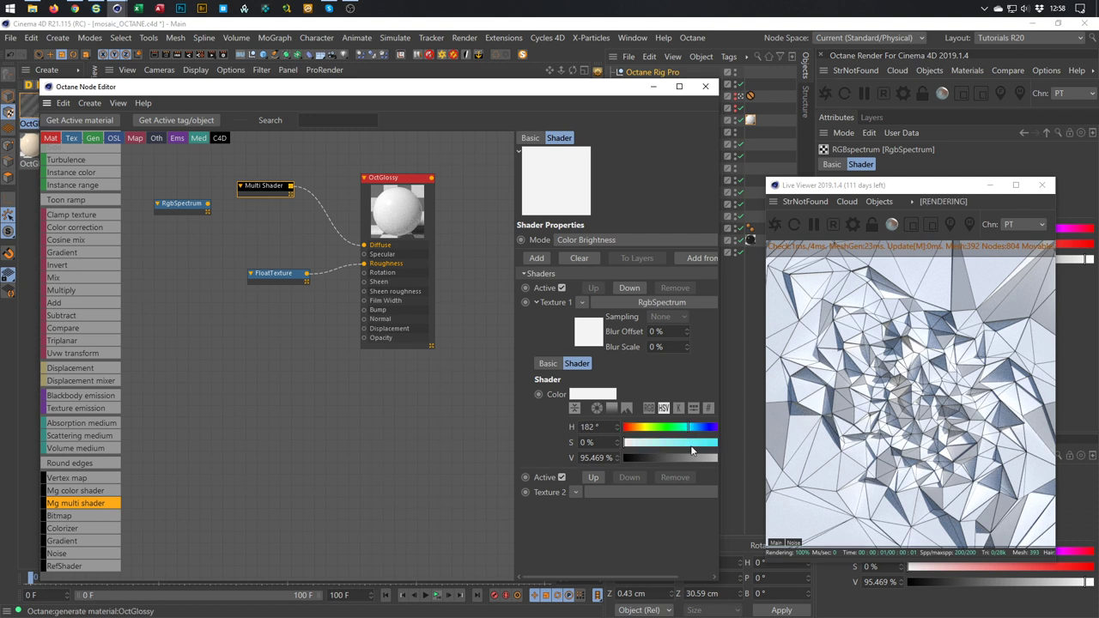
left_click_drag(694, 448, 718, 448)
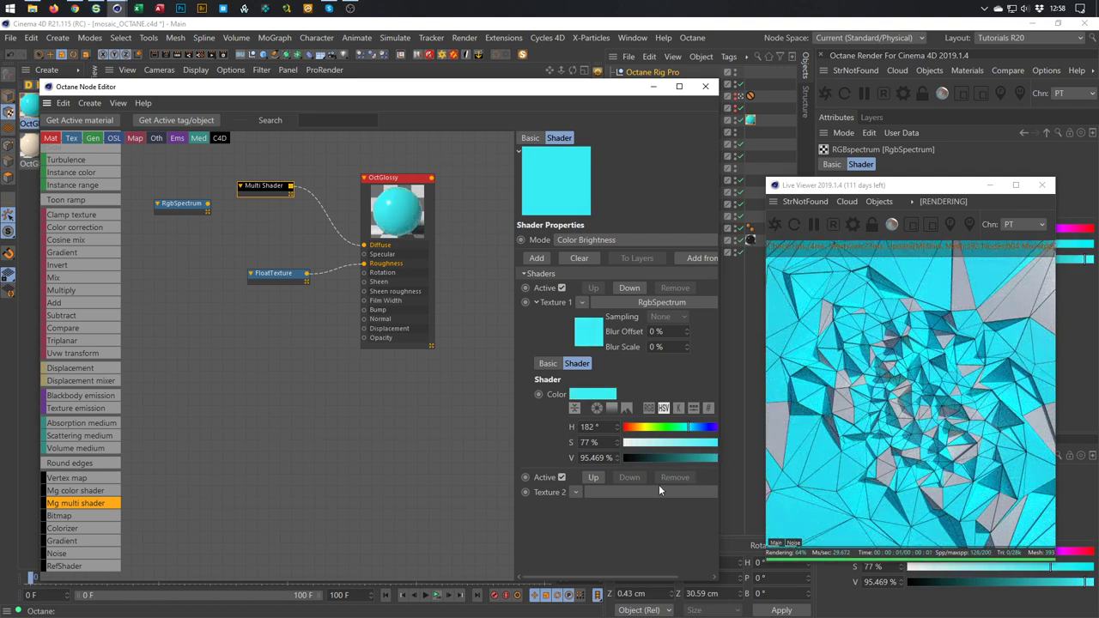
- Set Texture 2 to an RgbSpectrum coloured lime and collapse both textures' settings
left_click(575, 493)
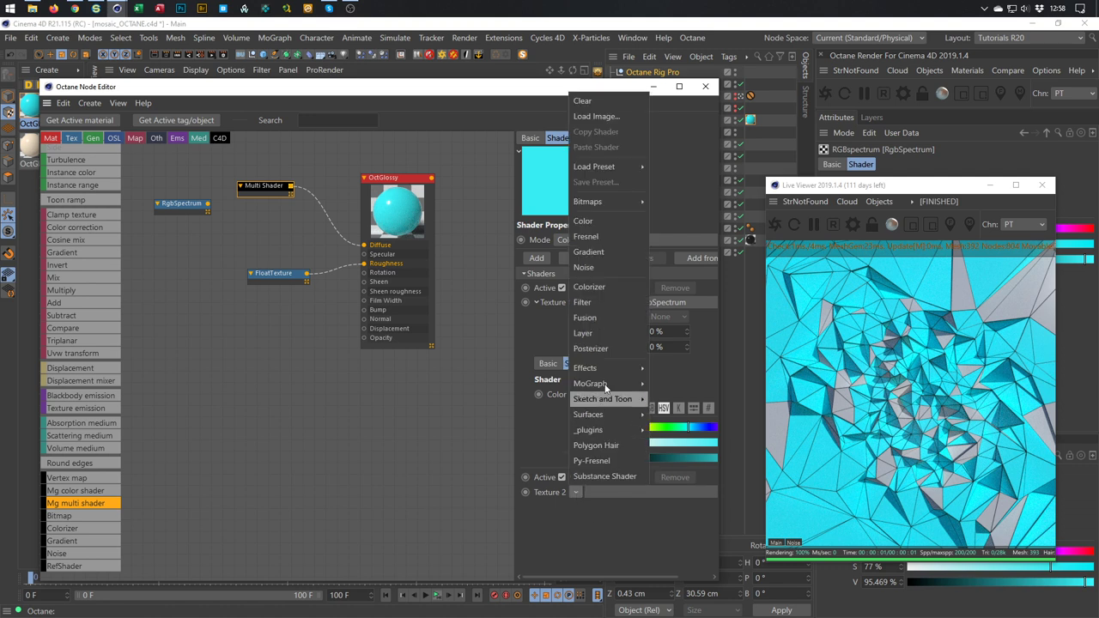
mouse_move(619, 436)
mouse_move(678, 431)
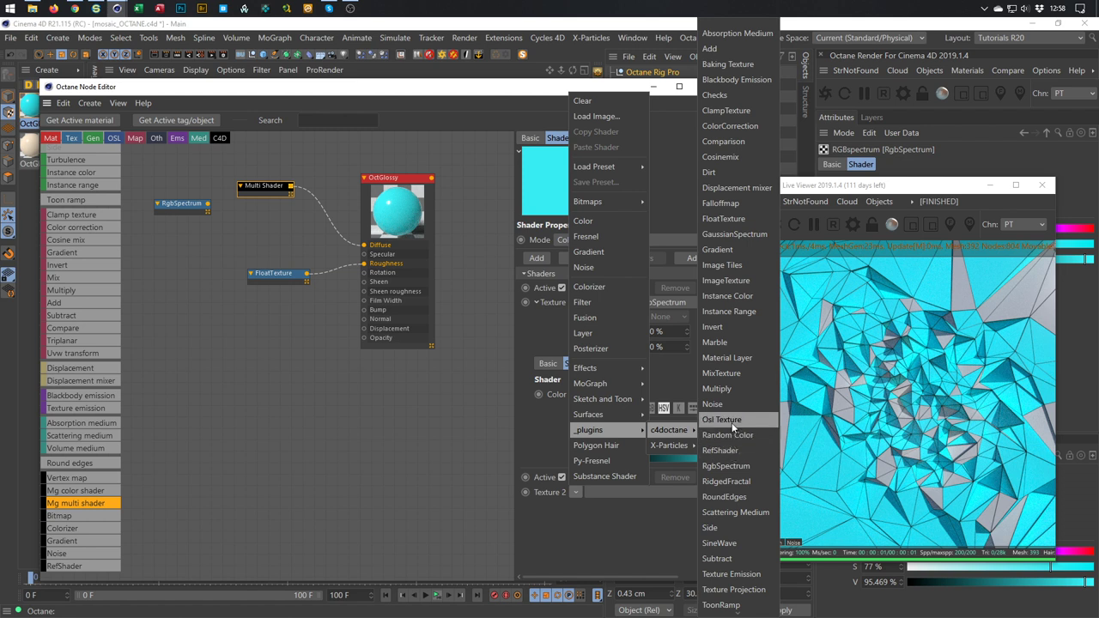
left_click(728, 466)
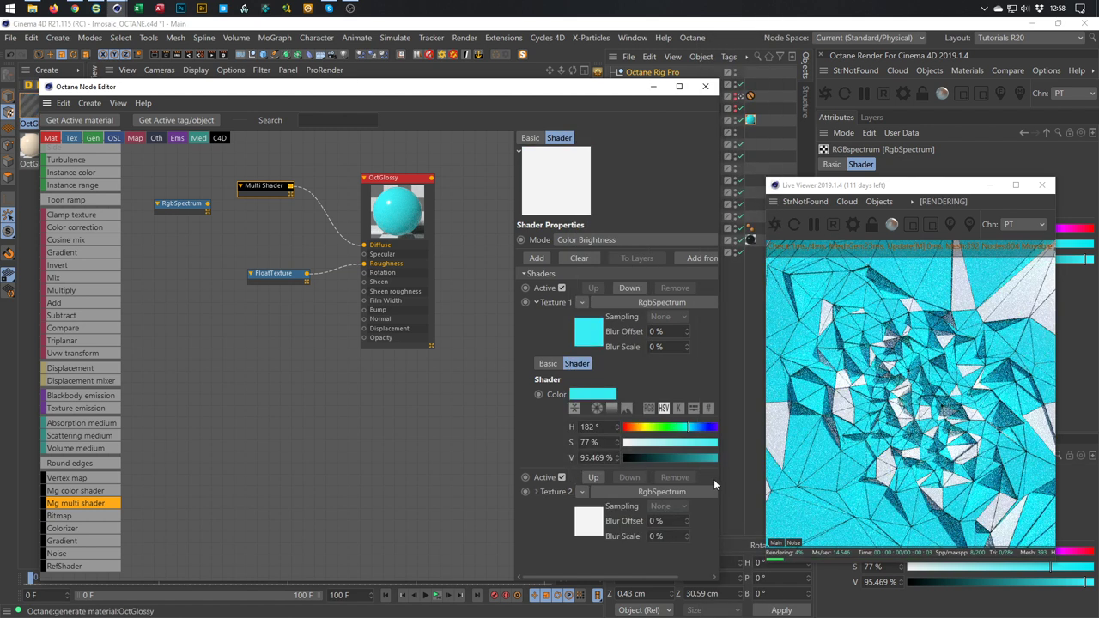
left_click(537, 492)
scroll(540, 496, "down", 2)
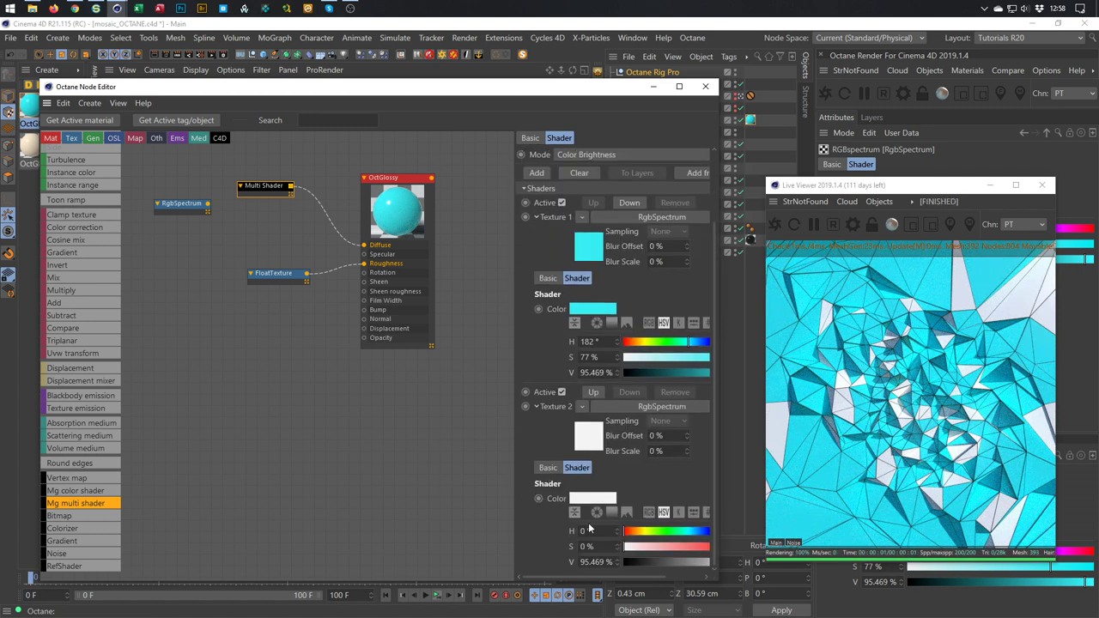
left_click(652, 534)
left_click_drag(654, 546, 687, 546)
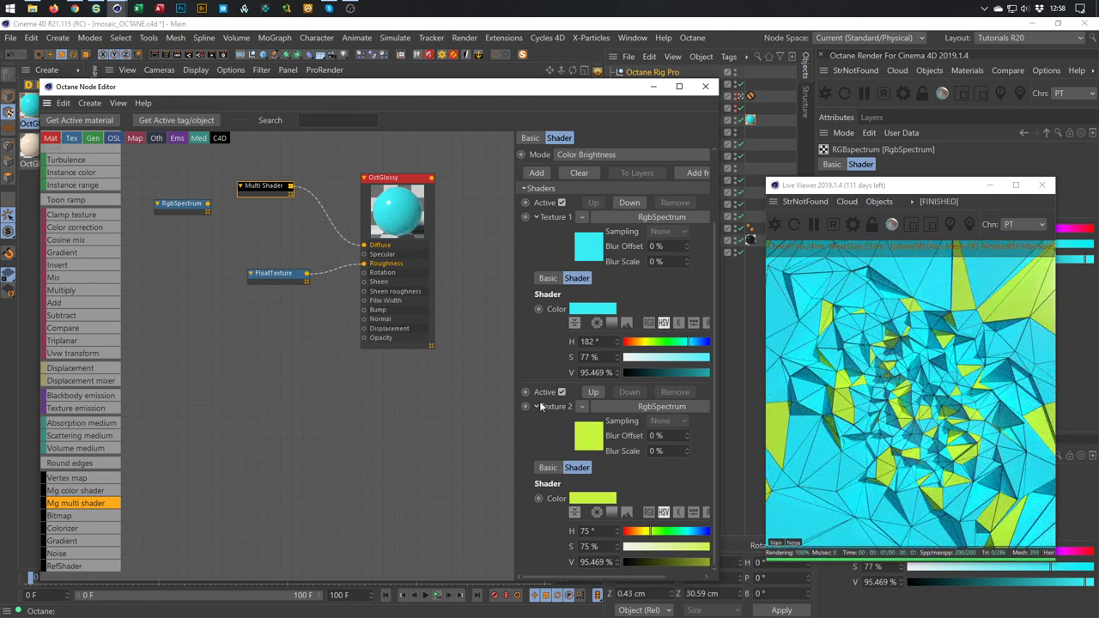
left_click(535, 216)
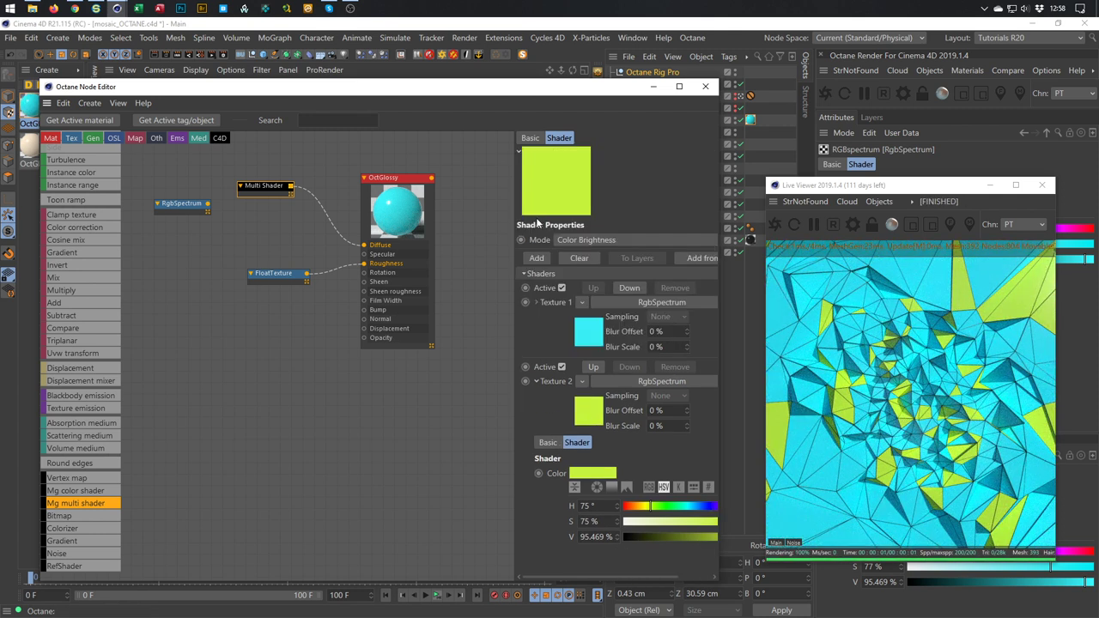
left_click(536, 382)
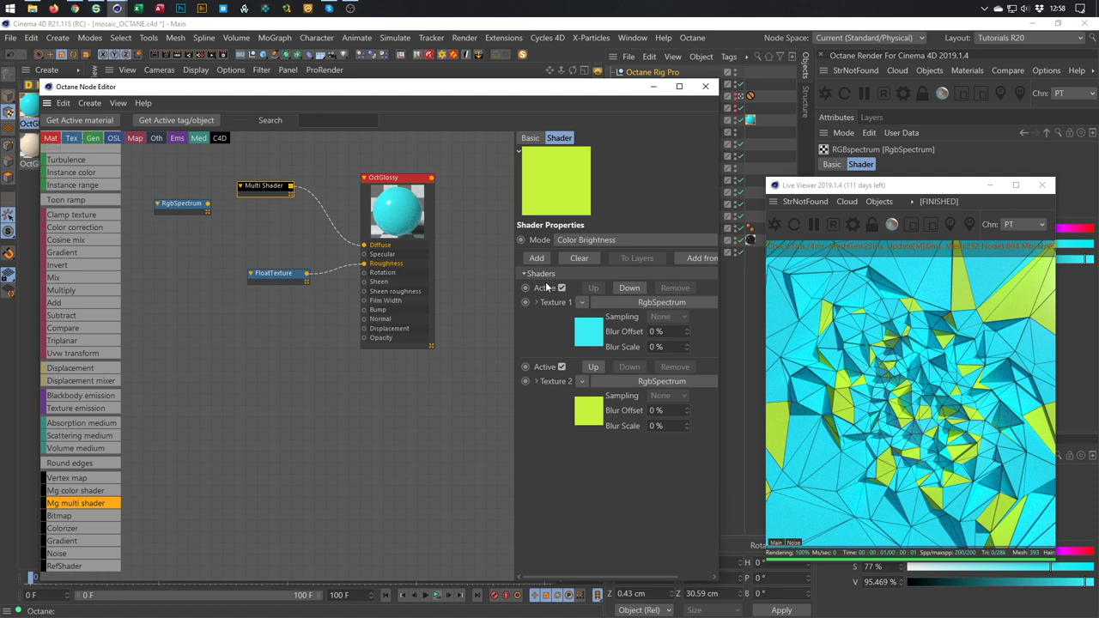
- Add a third Multi Shader texture slot and make it an Octane ImageTexture
left_click(537, 258)
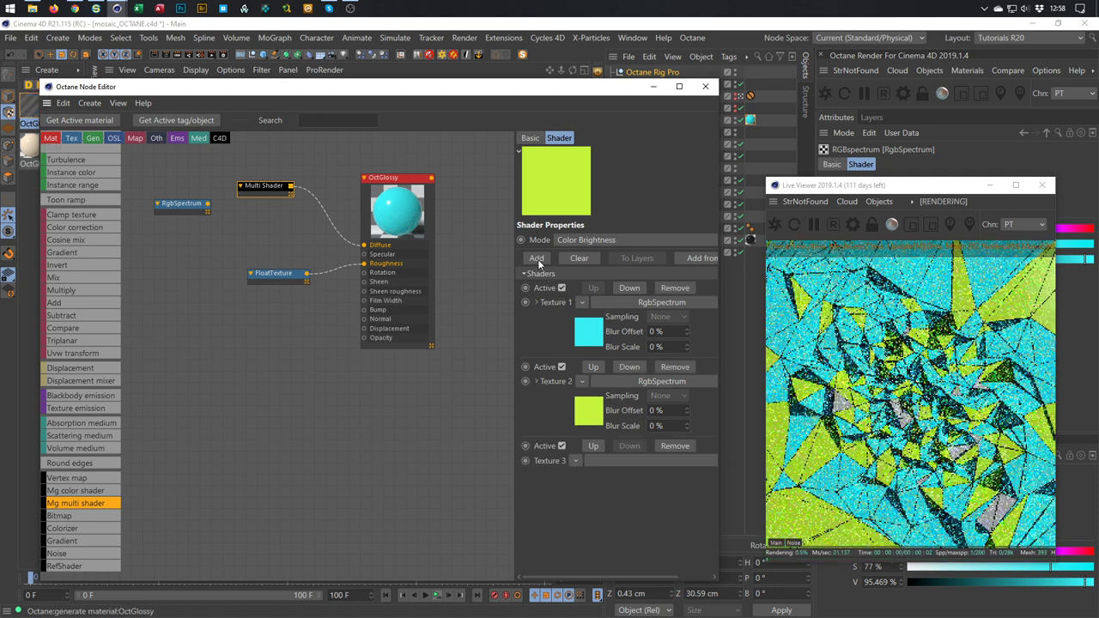
left_click(574, 460)
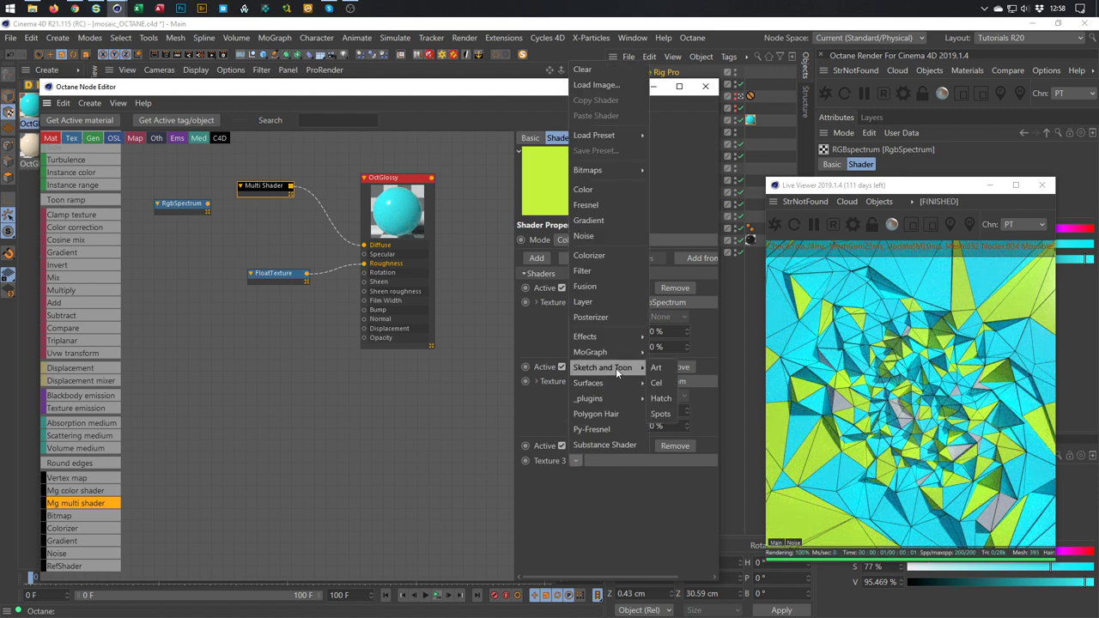
mouse_move(629, 402)
mouse_move(665, 400)
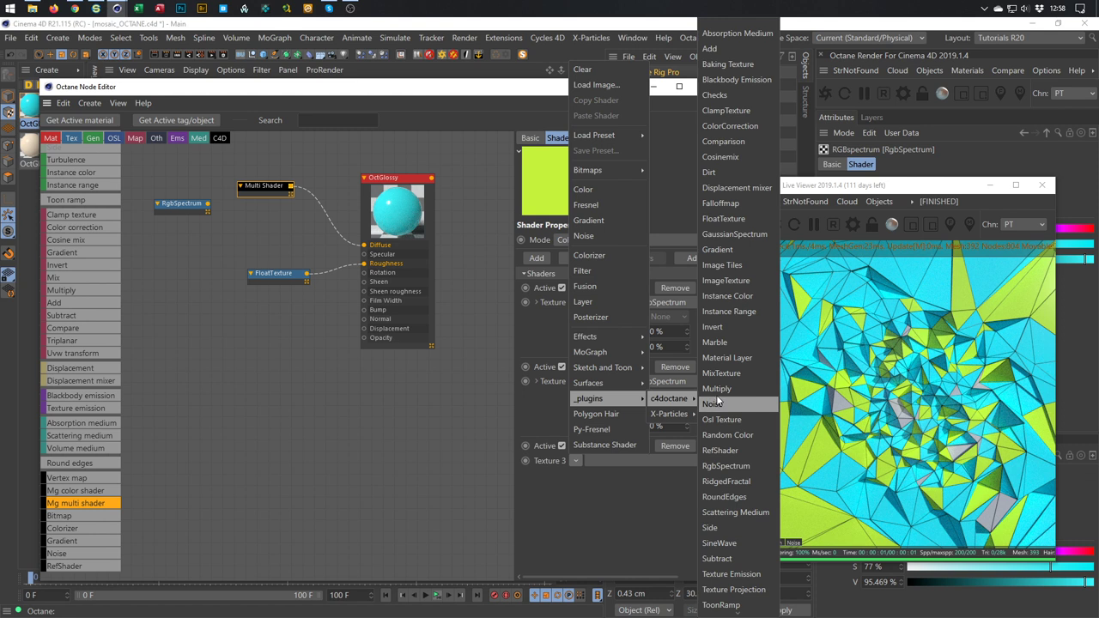
left_click(739, 291)
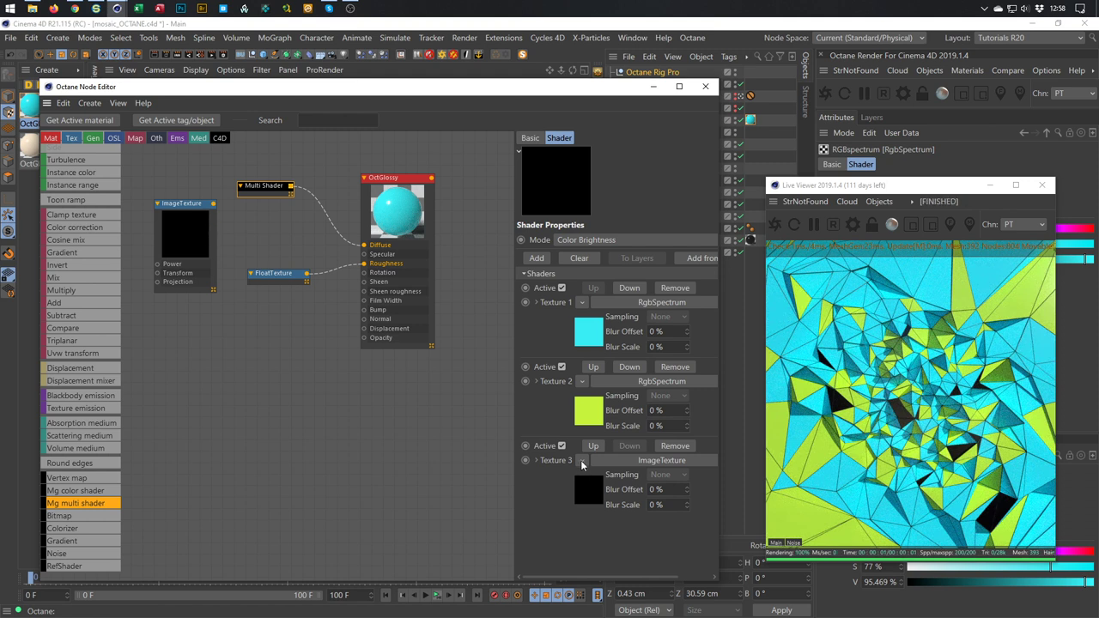
left_click(537, 460)
scroll(538, 463, "down", 4)
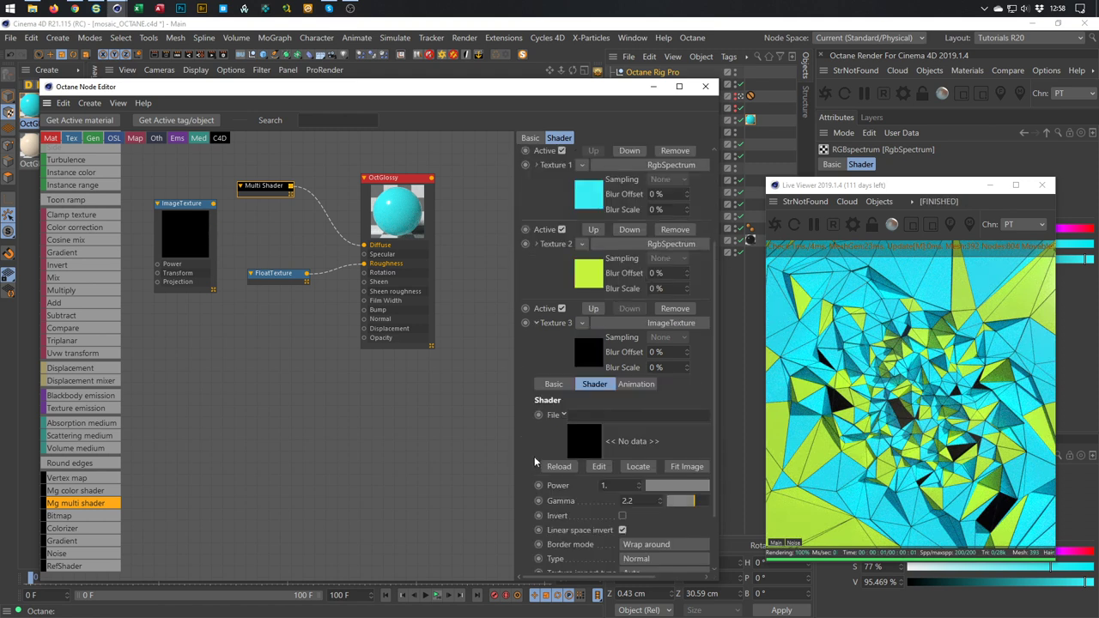
scroll(532, 461, "down", 2)
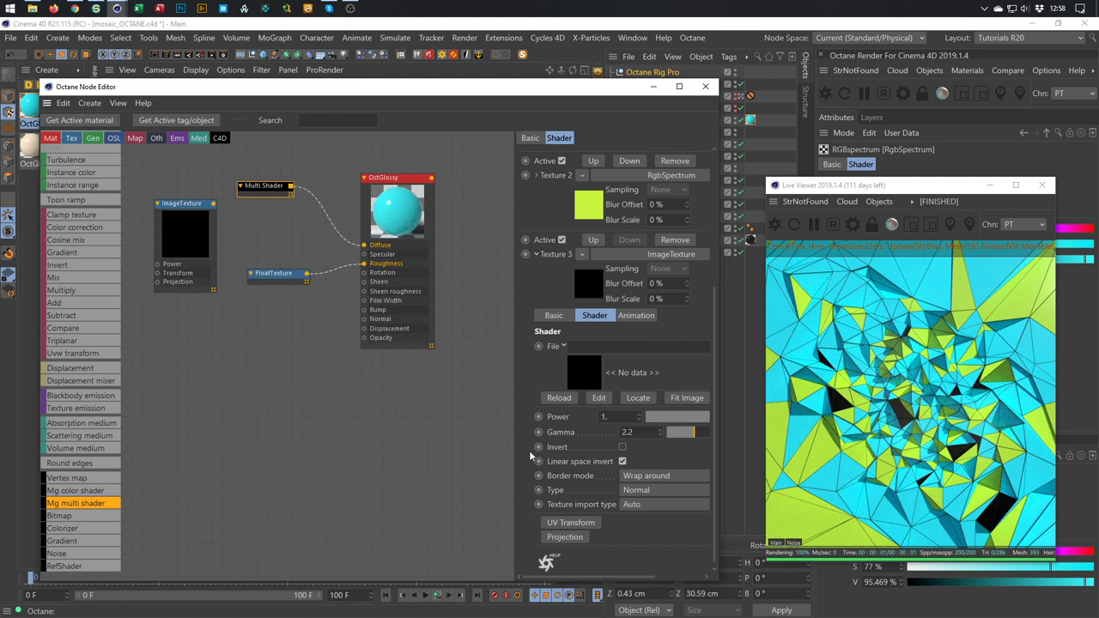
left_click(589, 282)
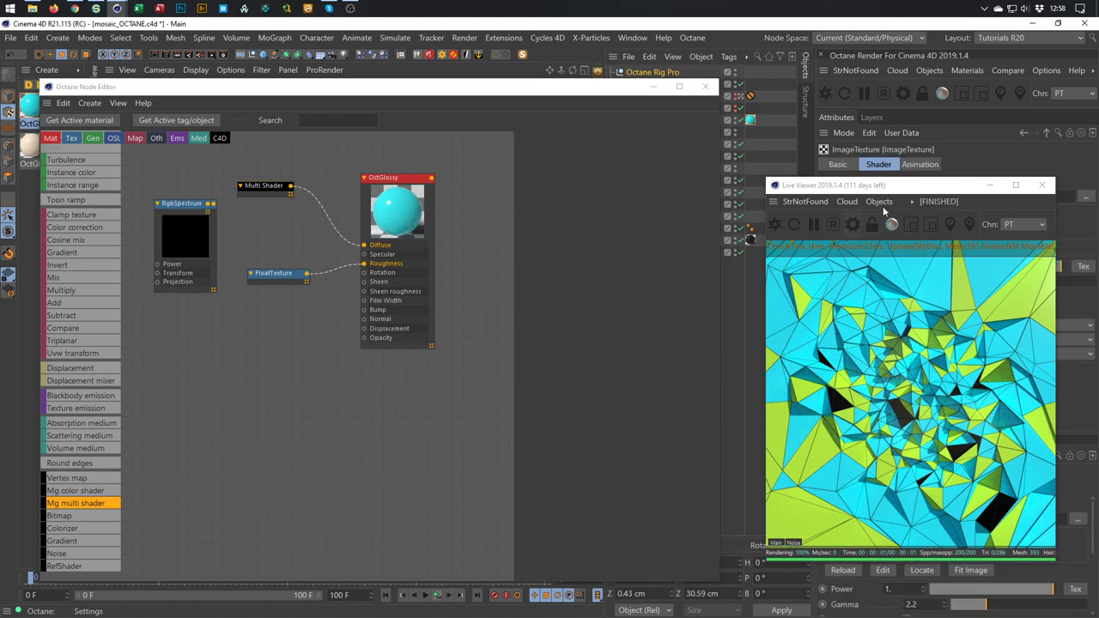
left_click_drag(958, 191, 931, 339)
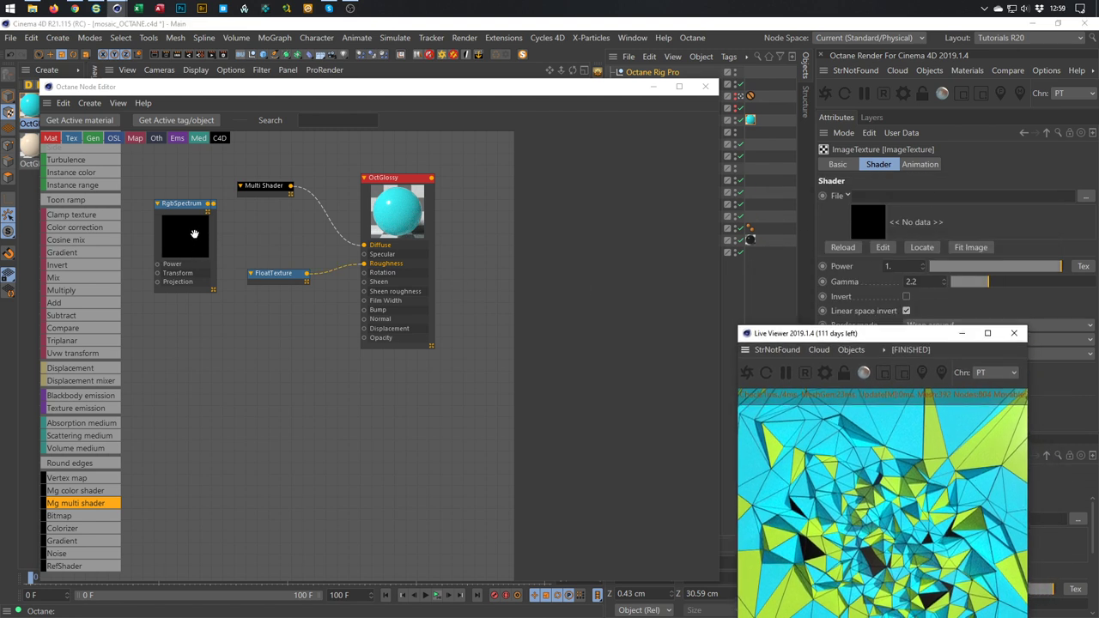
- Duplicate the RgbSpectrum node and load 002.jpg into the ImageTexture without copying it
left_click_drag(186, 206, 180, 339, "ctrl")
left_click_drag(189, 214, 180, 329, "ctrl")
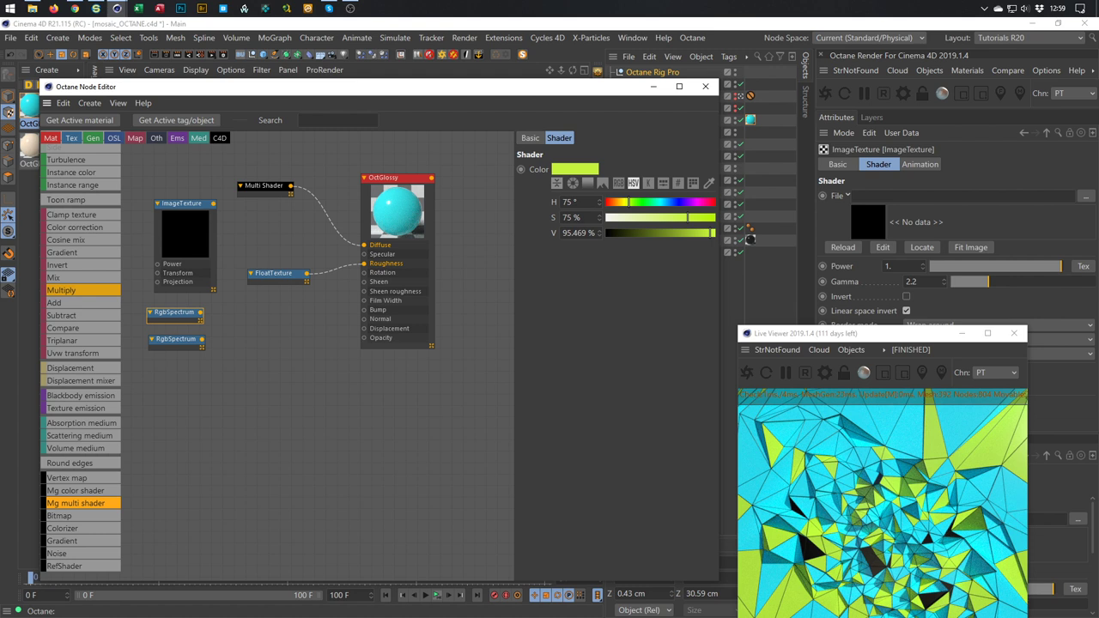
left_click_drag(670, 395, 996, 196)
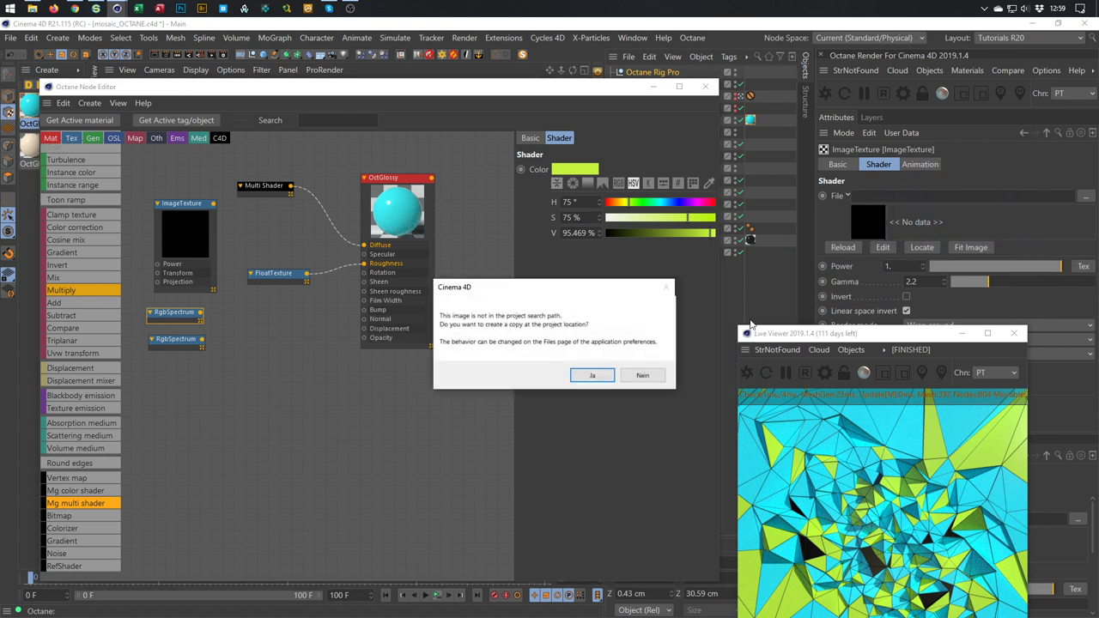
left_click(642, 376)
left_click_drag(890, 336, 721, 154)
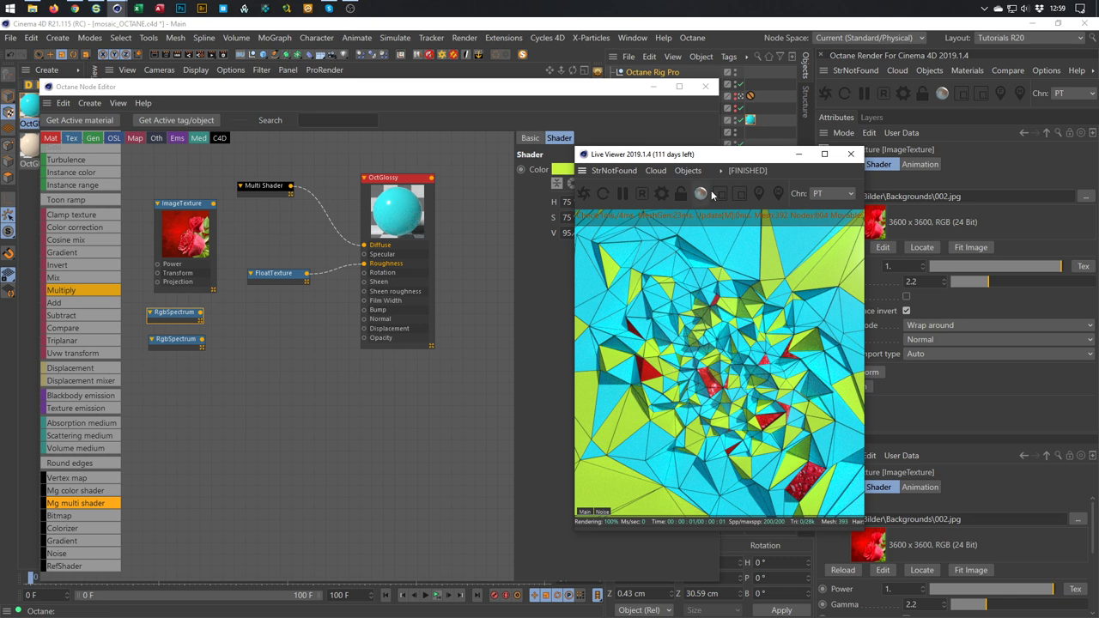
left_click_drag(739, 161, 923, 213)
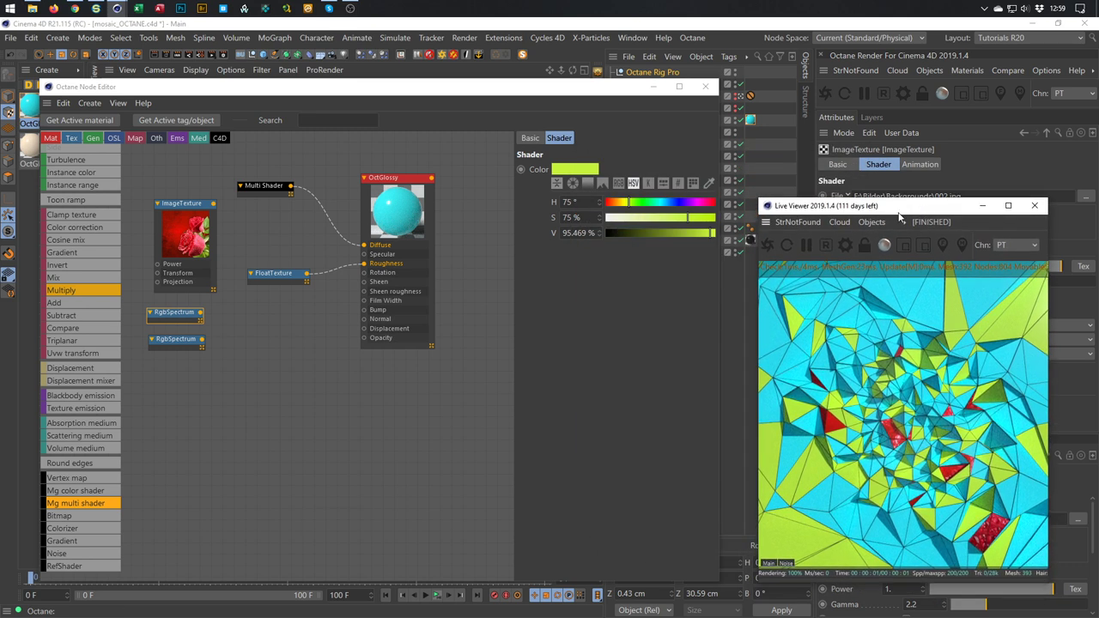
left_click(258, 185)
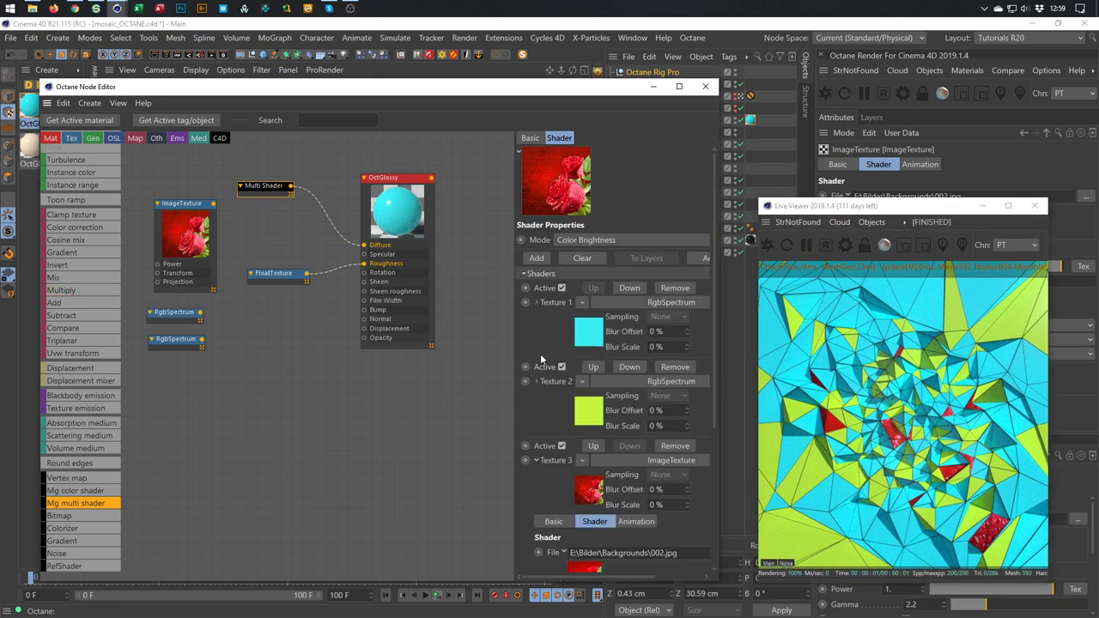
scroll(716, 319, "down", 6)
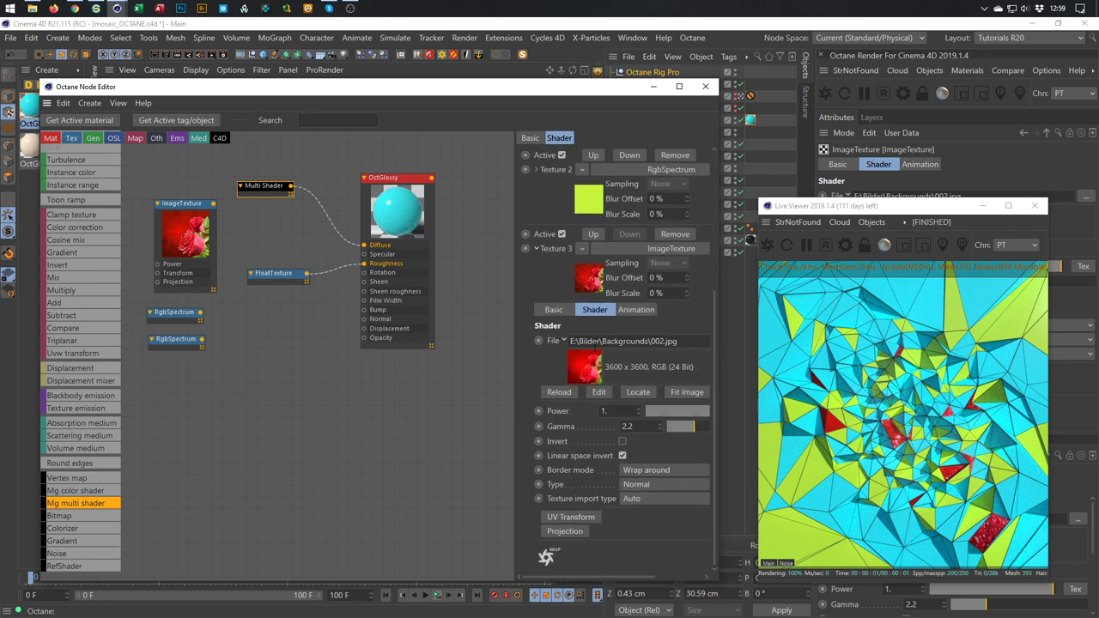
left_click(536, 248)
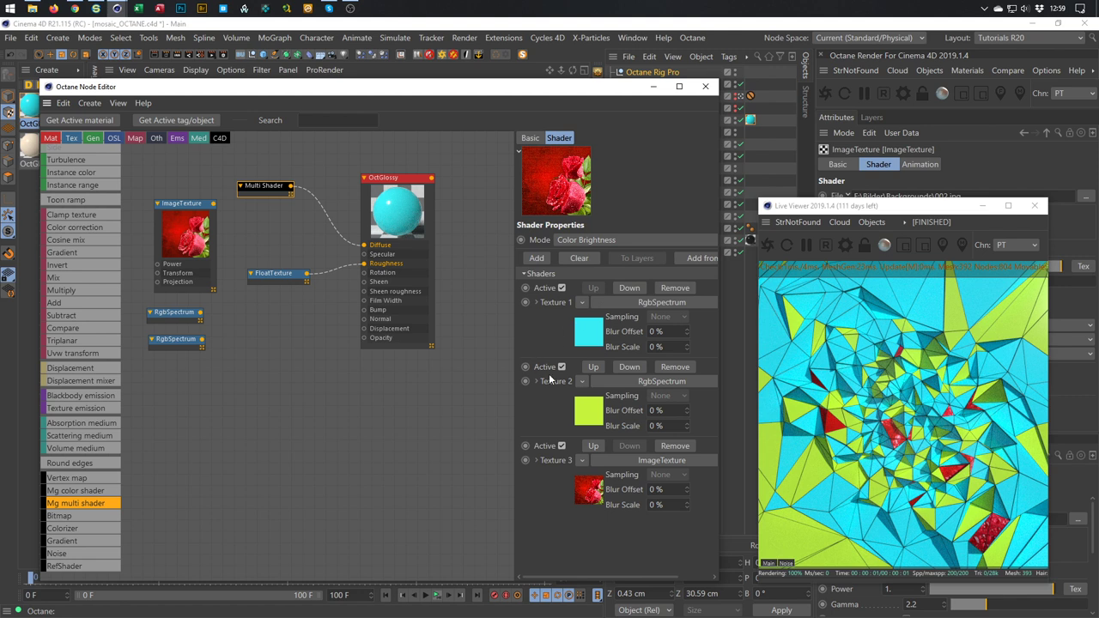
left_click(590, 446)
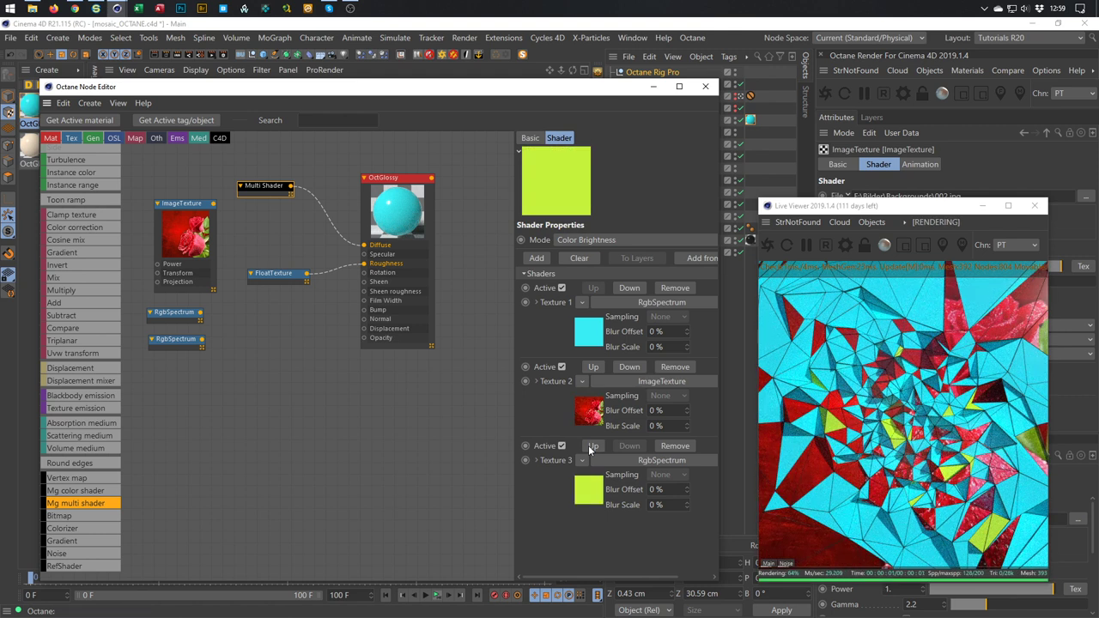
left_click(591, 445)
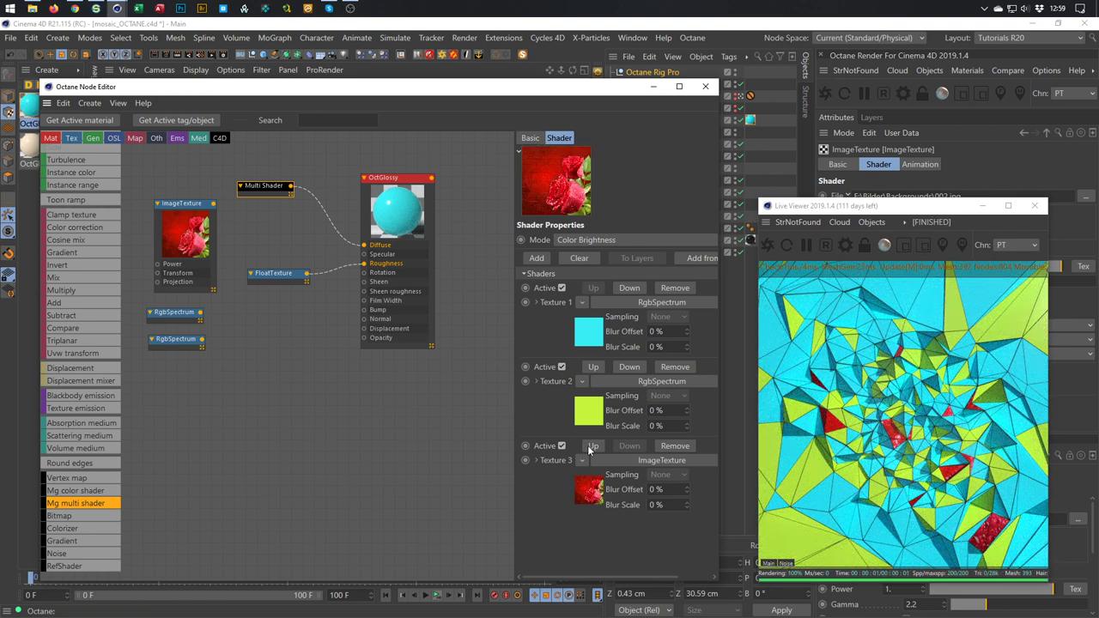
left_click(591, 446)
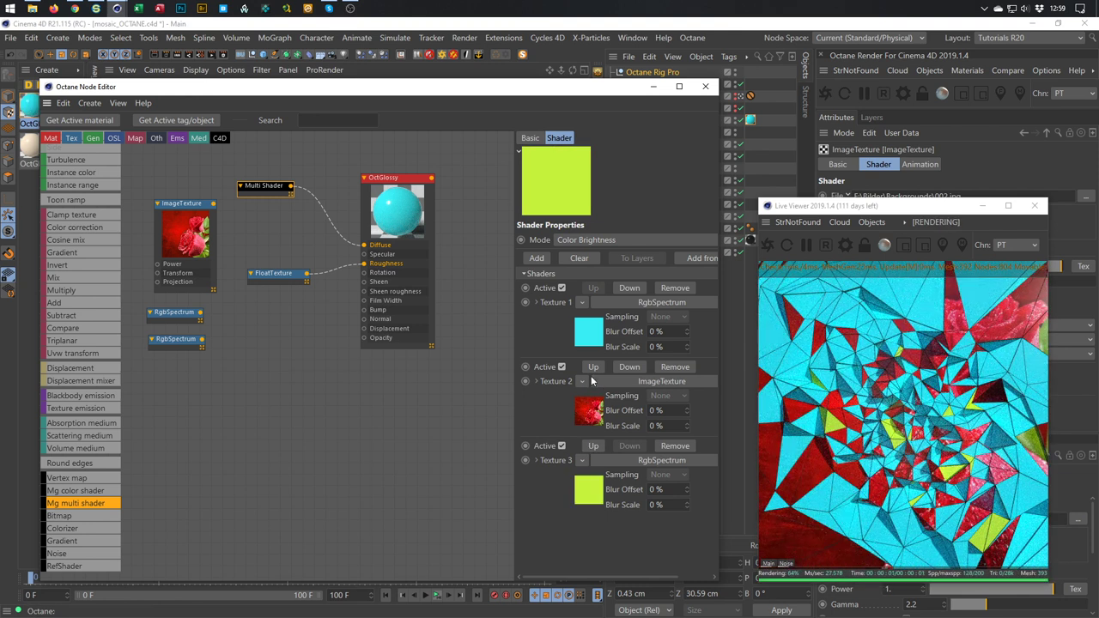
left_click(593, 367)
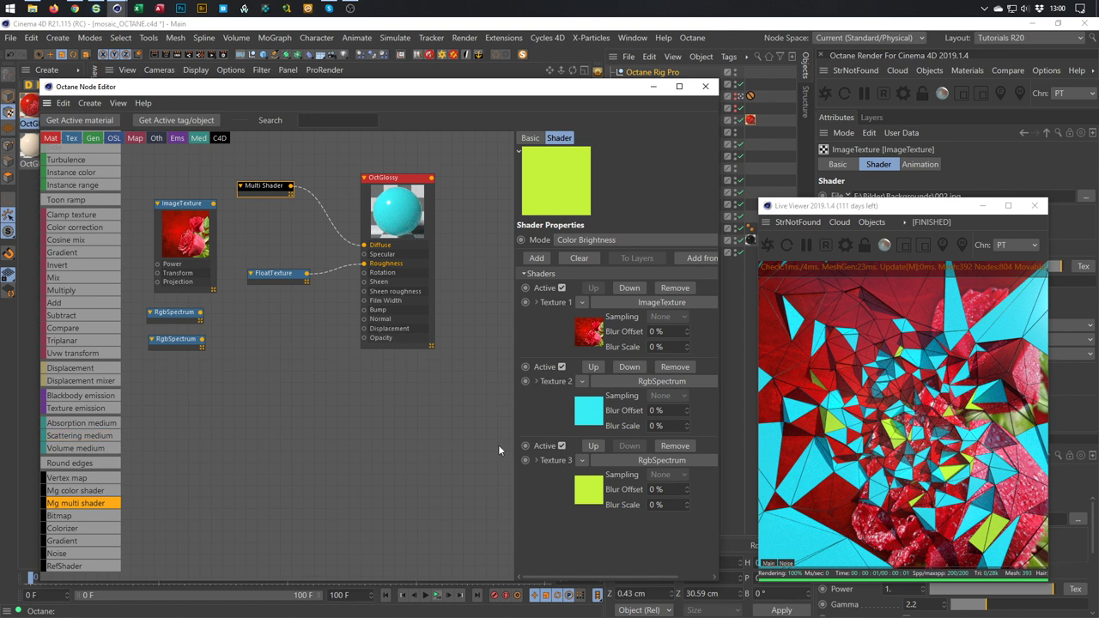
left_click(627, 287)
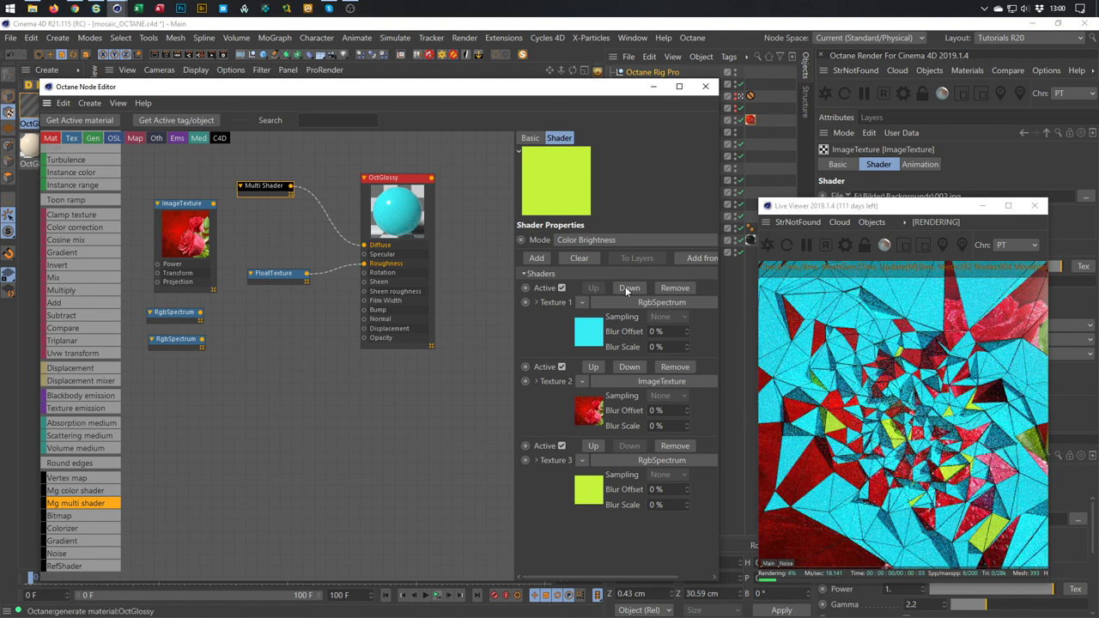
left_click(625, 287)
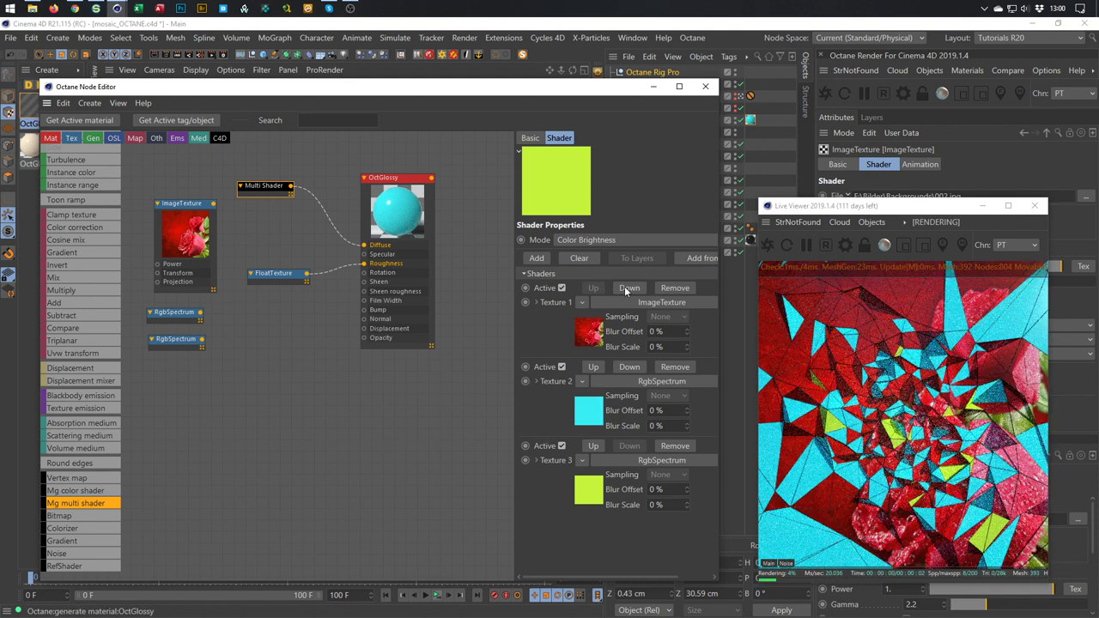
left_click(625, 287)
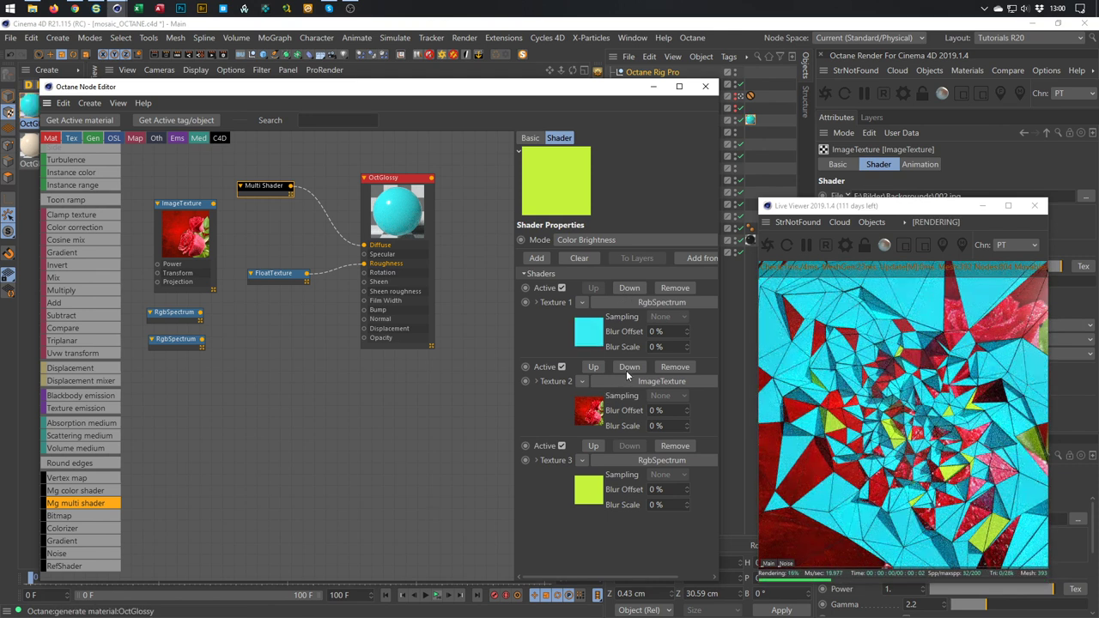
left_click(630, 365)
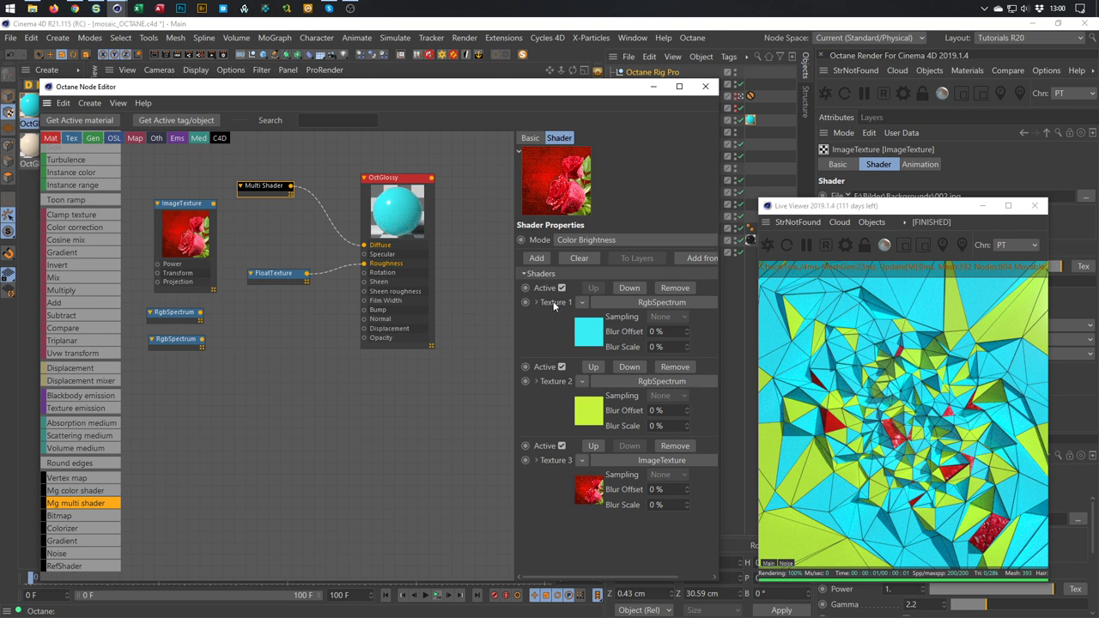
- Add a fourth Multi Shader texture and make it an Octane ImageTexture
left_click(537, 259)
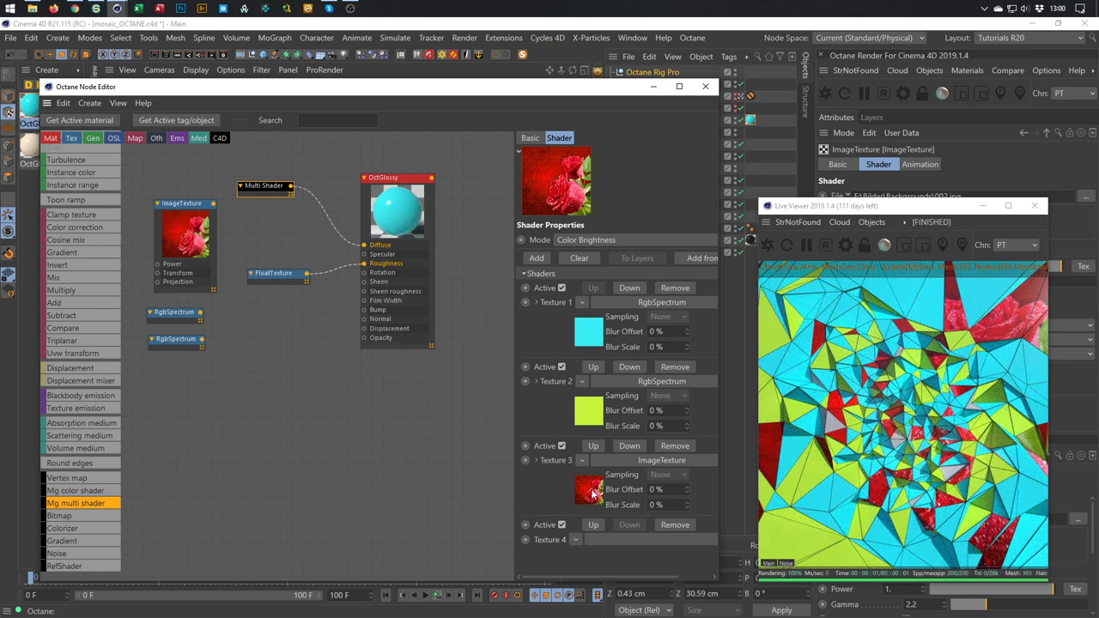
left_click_drag(590, 494, 601, 538)
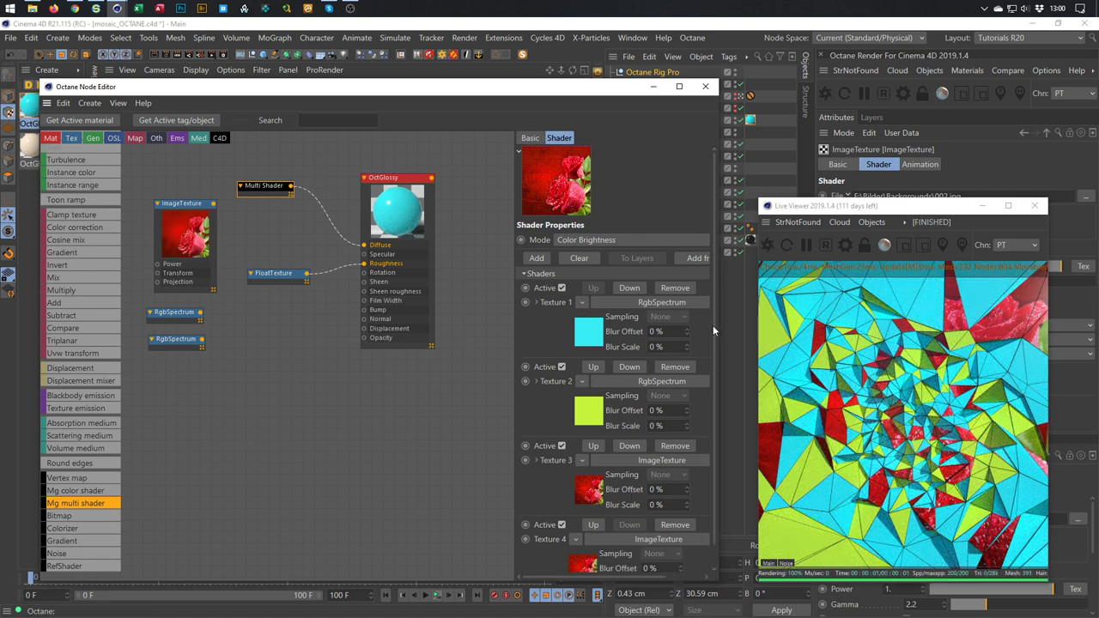
scroll(713, 335, "down", 1)
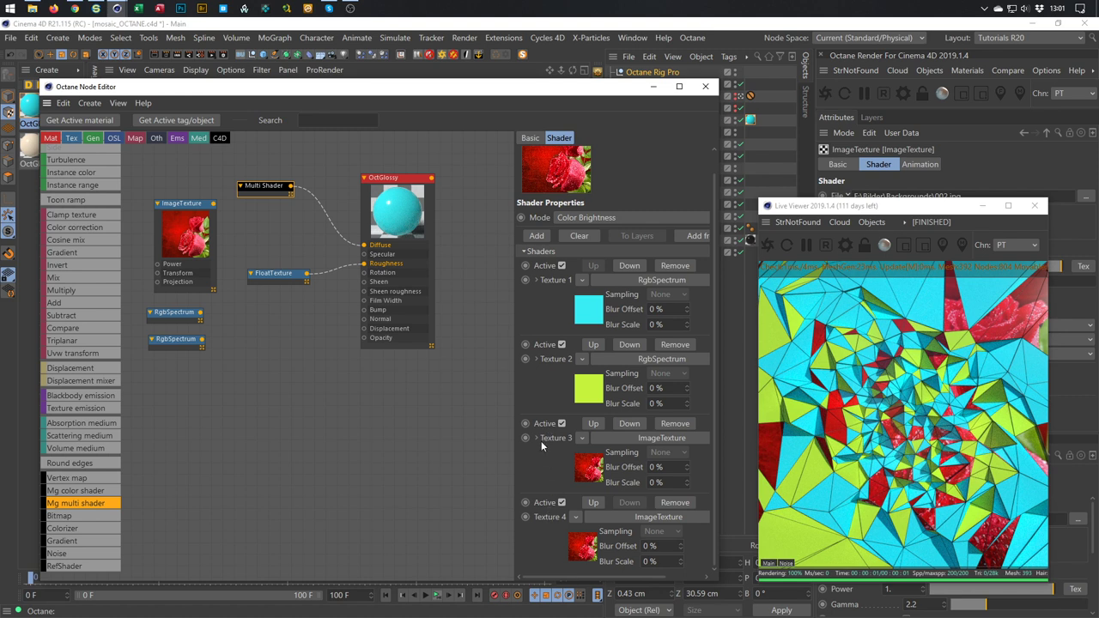
left_click(541, 518)
left_click(674, 504)
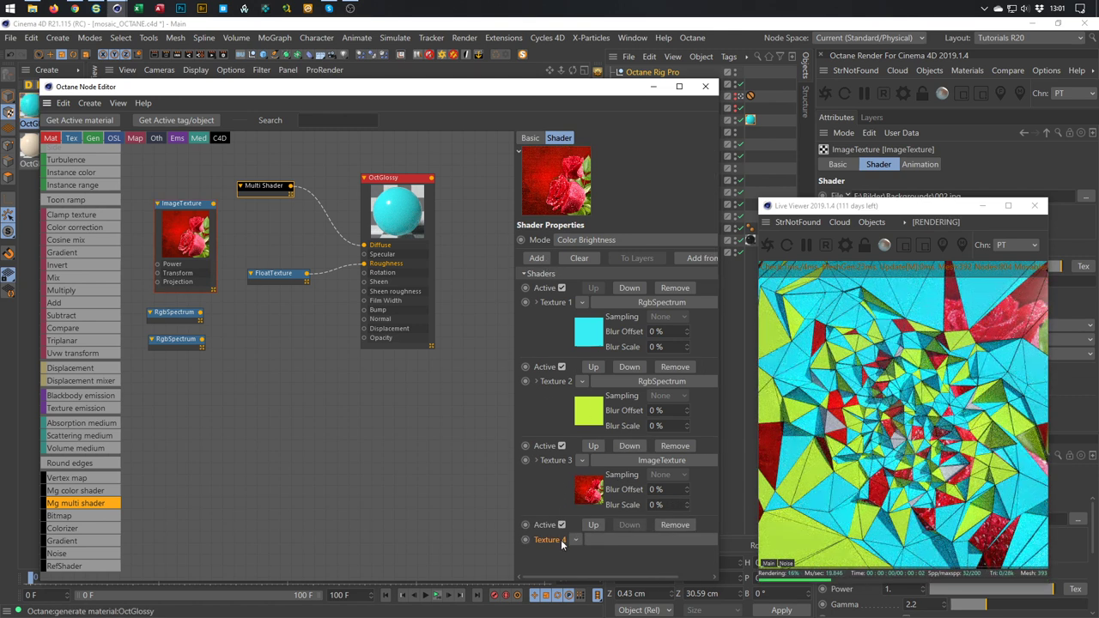
left_click(576, 539)
mouse_move(637, 478)
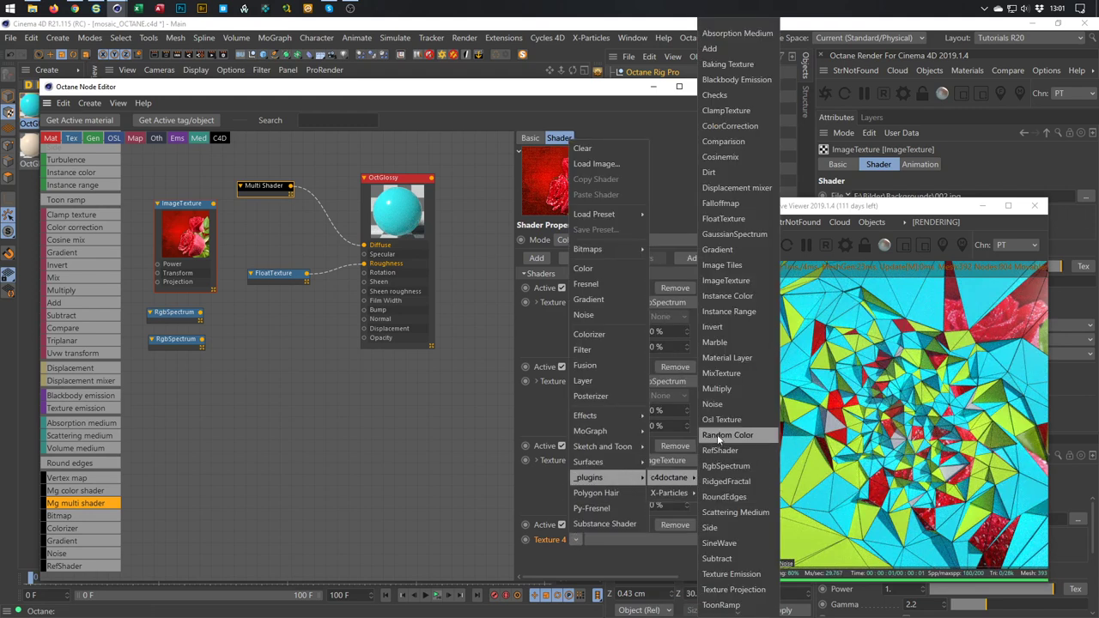
left_click(725, 280)
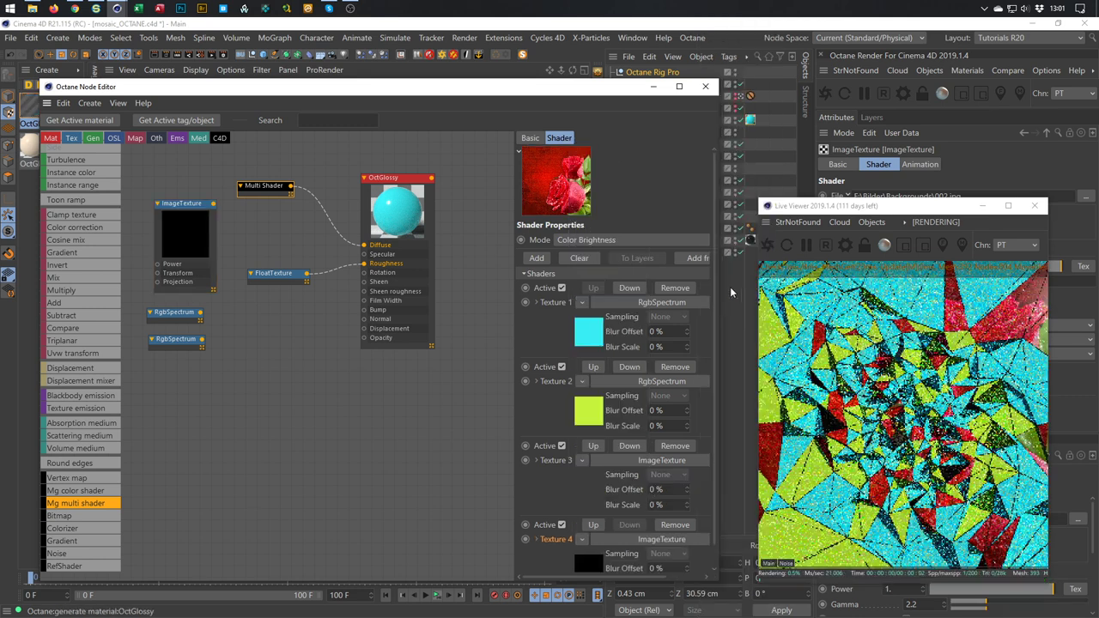
- Load 002.jpg into the fourth texture's File without copying it to the project
scroll(714, 374, "down", 1)
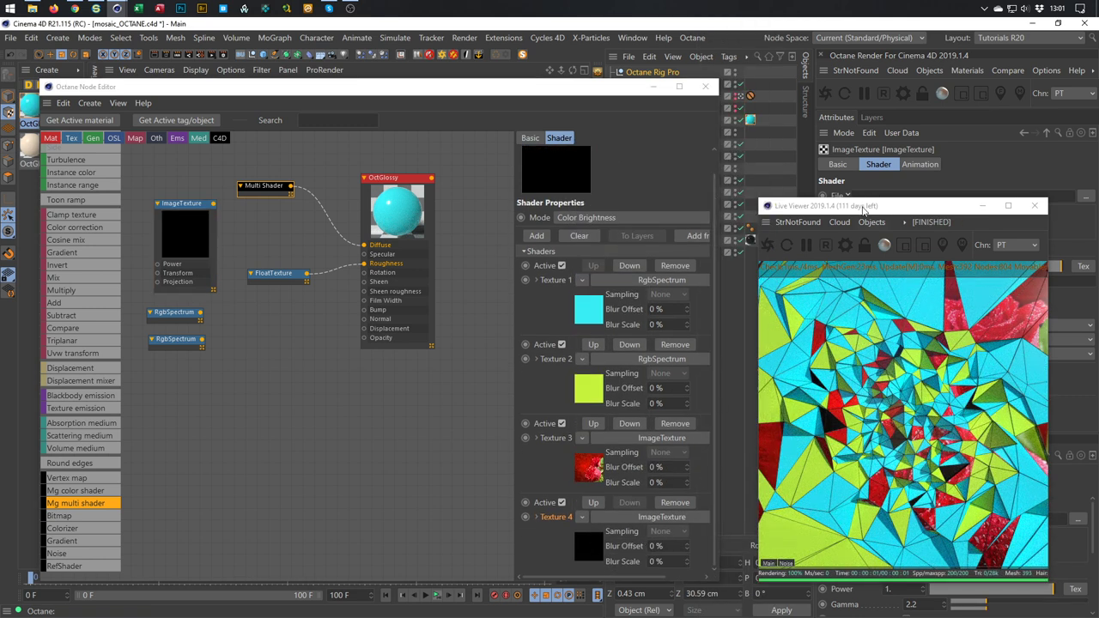
left_click_drag(896, 206, 900, 225)
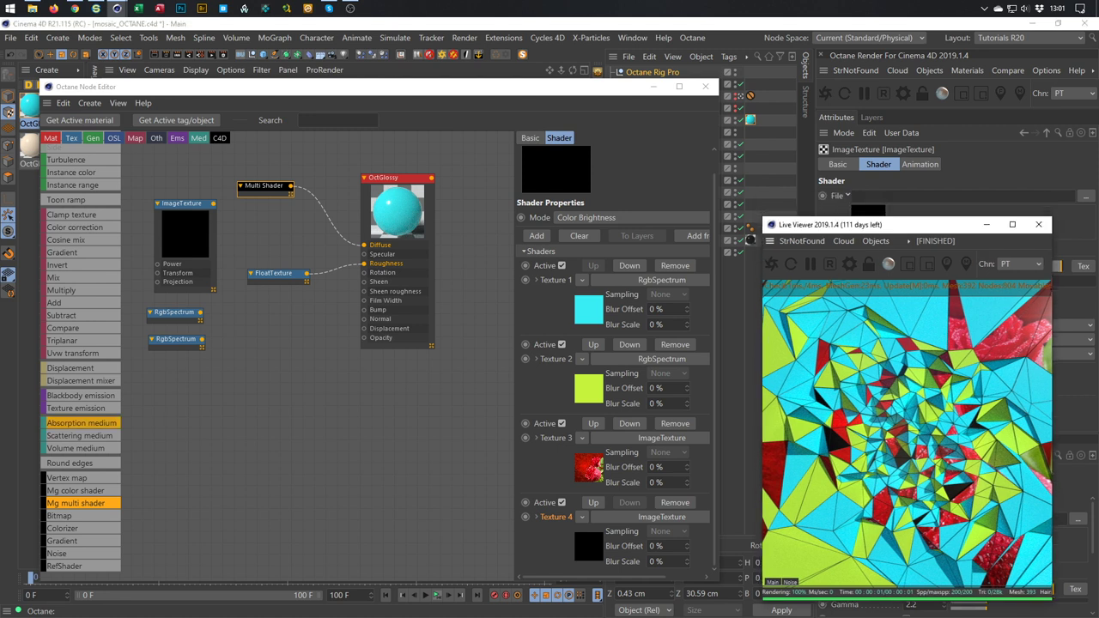
left_click_drag(803, 356, 976, 198)
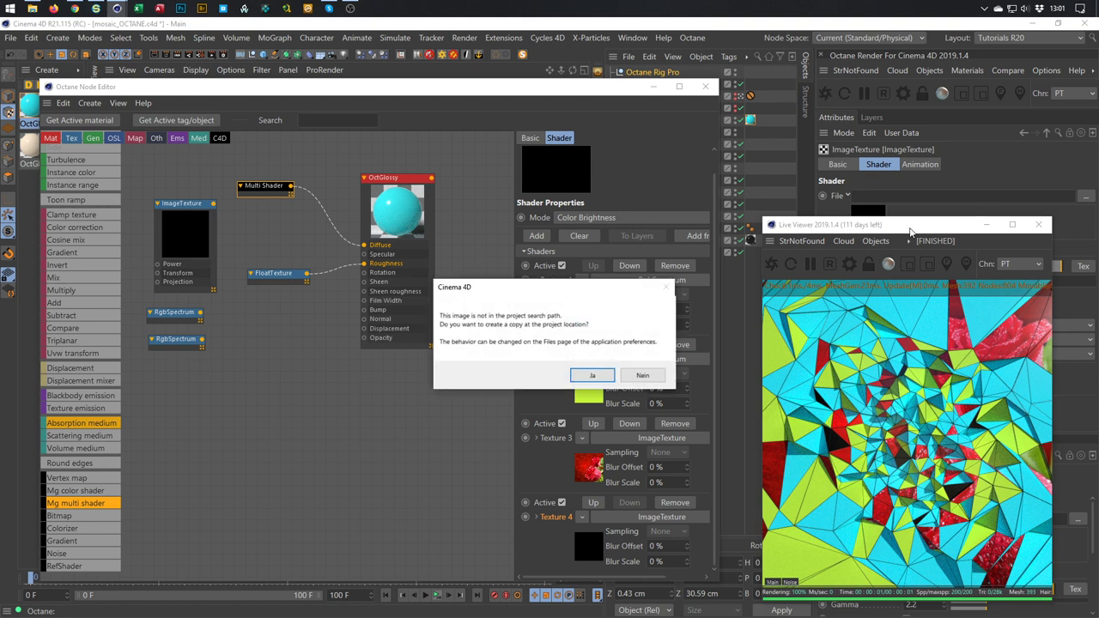
left_click(636, 374)
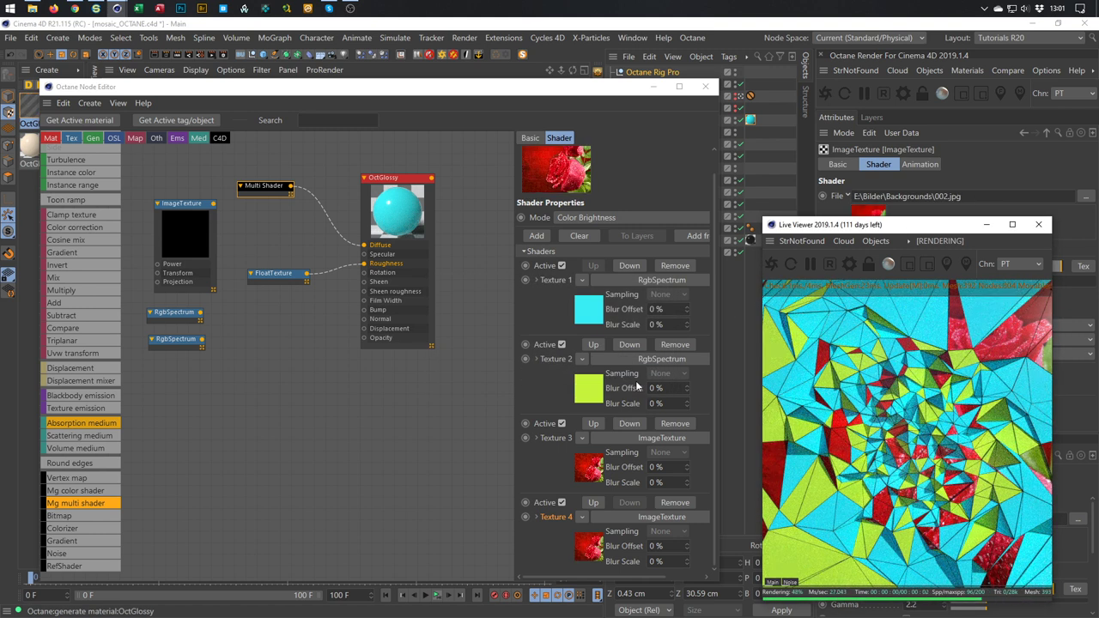